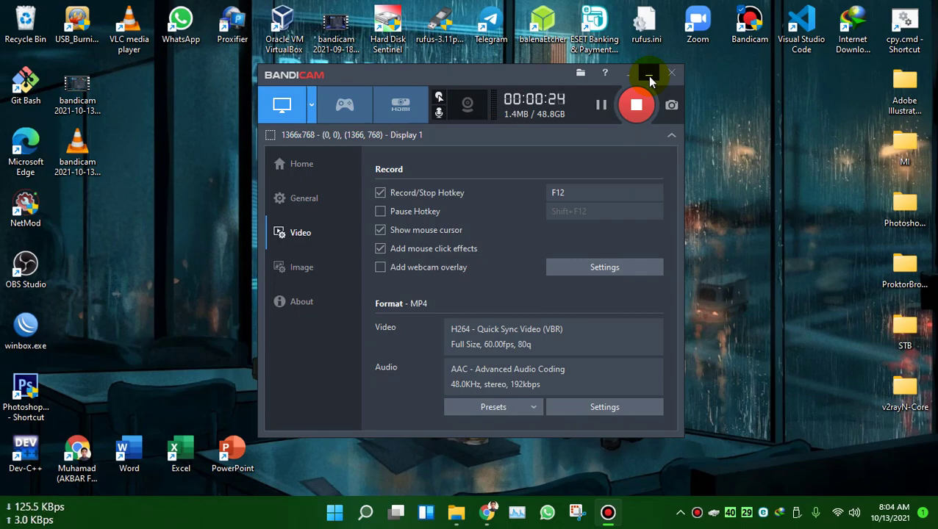
{"action": "left_click", "coordinate": [648, 75]}
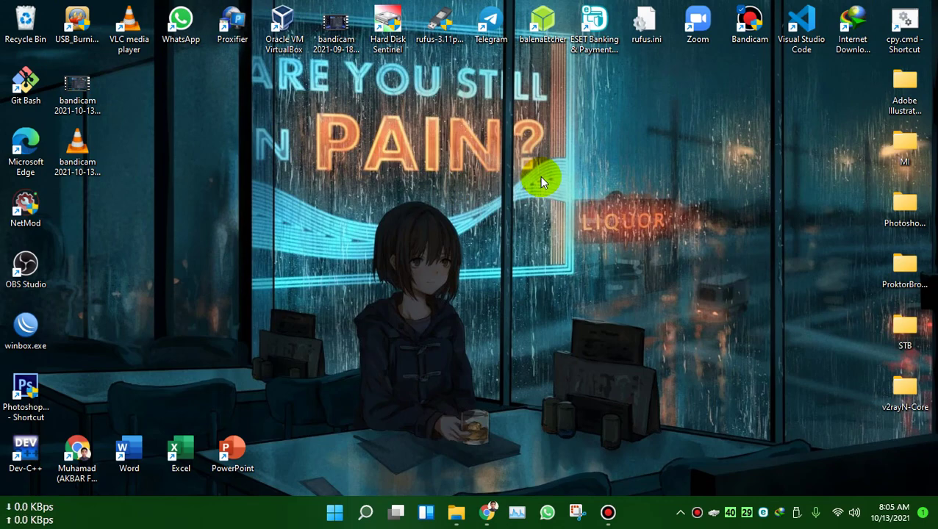
{"action": "double_click", "coordinate": [180, 464]}
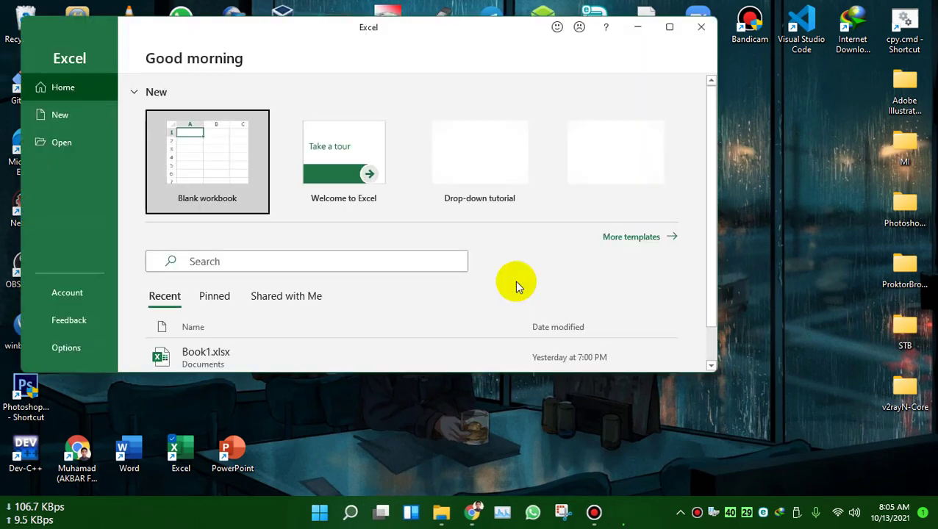
{"action": "left_click", "coordinate": [699, 30]}
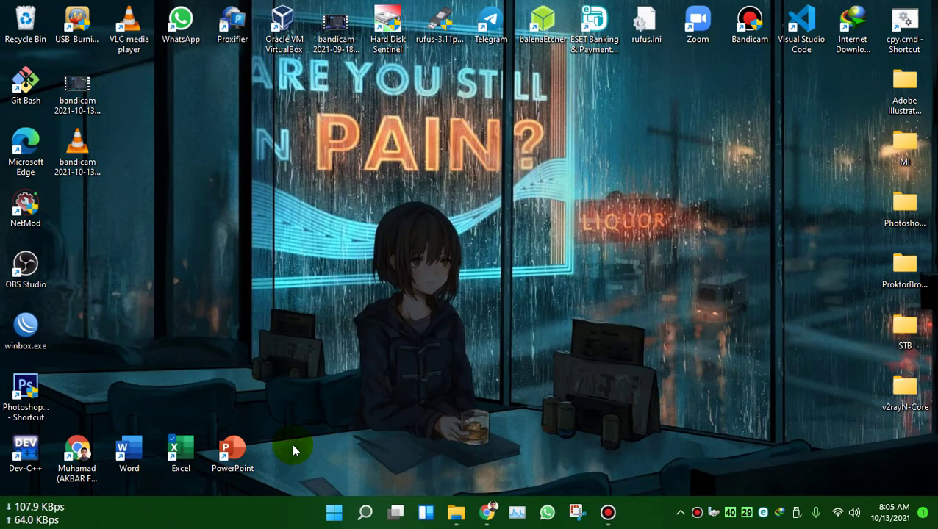
{"action": "left_click", "coordinate": [334, 515]}
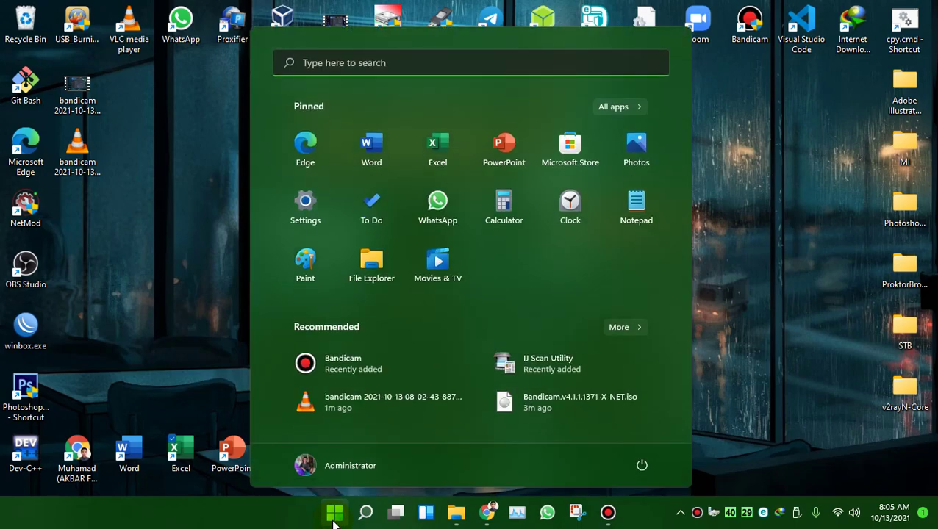
{"action": "left_click", "coordinate": [620, 114]}
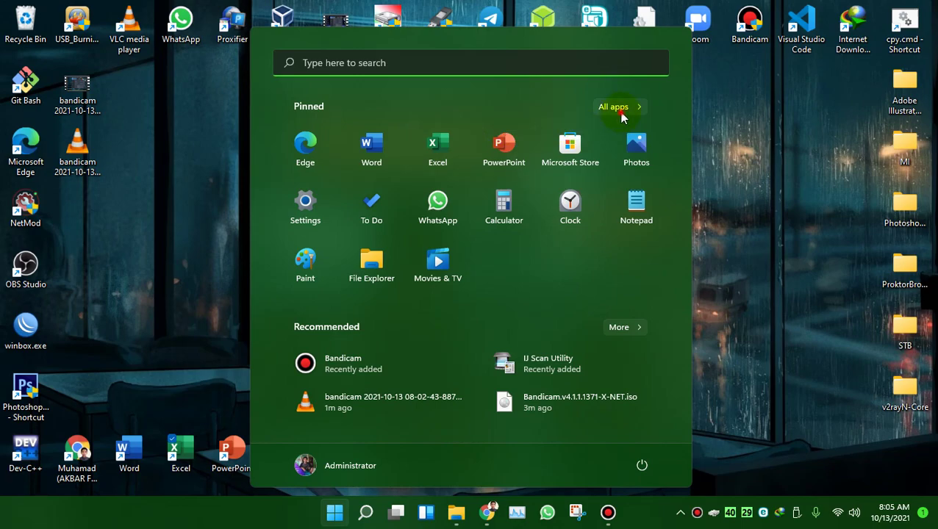
{"action": "scroll", "coordinate": [405, 255], "scroll_direction": "down", "scroll_amount": 10}
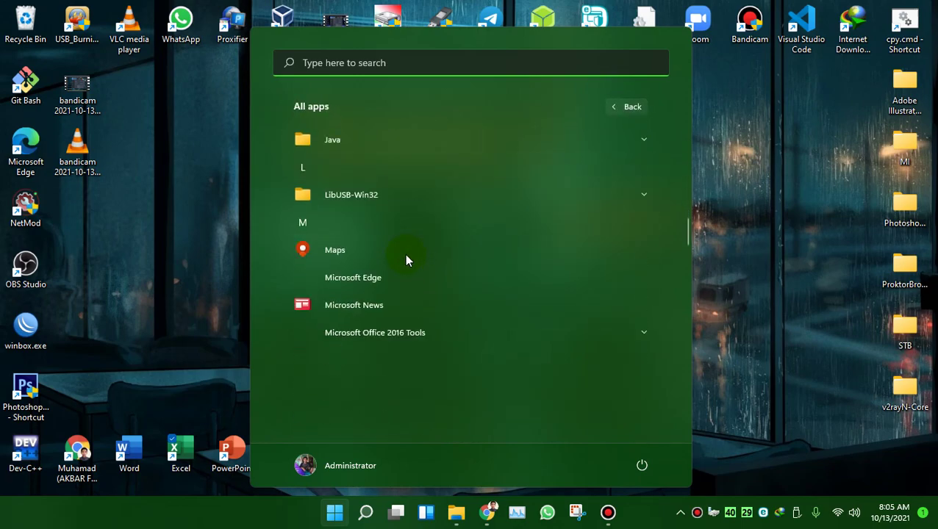
Search Windows for "excel", launch Excel in a maximised window and create a blank workbook.
{"action": "left_click", "coordinate": [369, 521]}
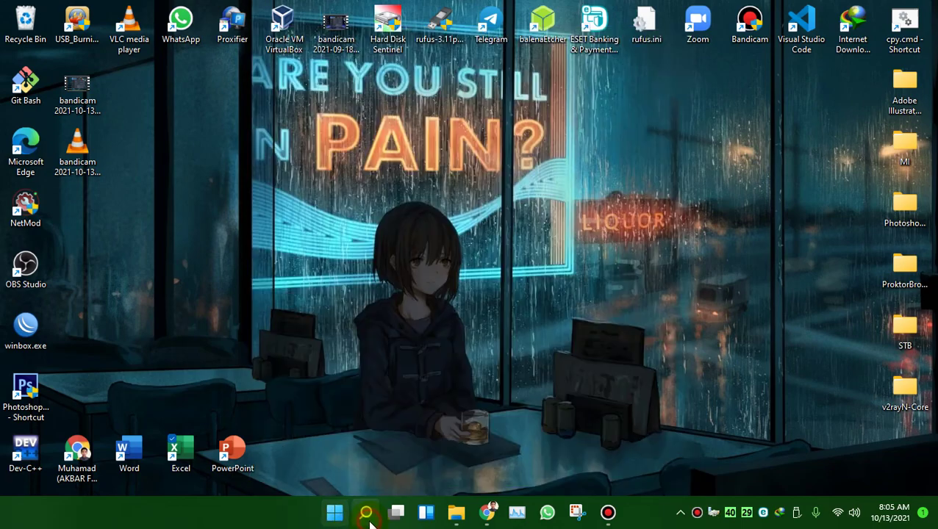
{"action": "type", "text": "excel"}
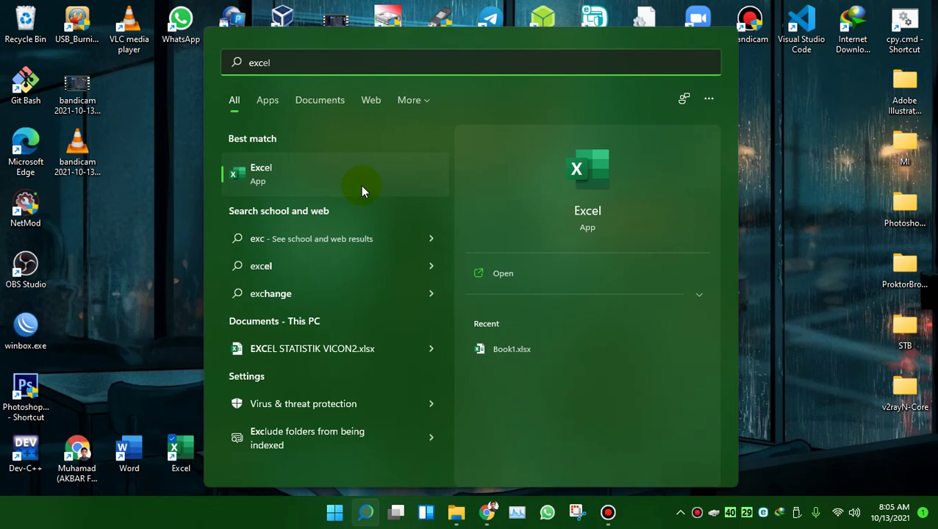
{"action": "left_click", "coordinate": [361, 189]}
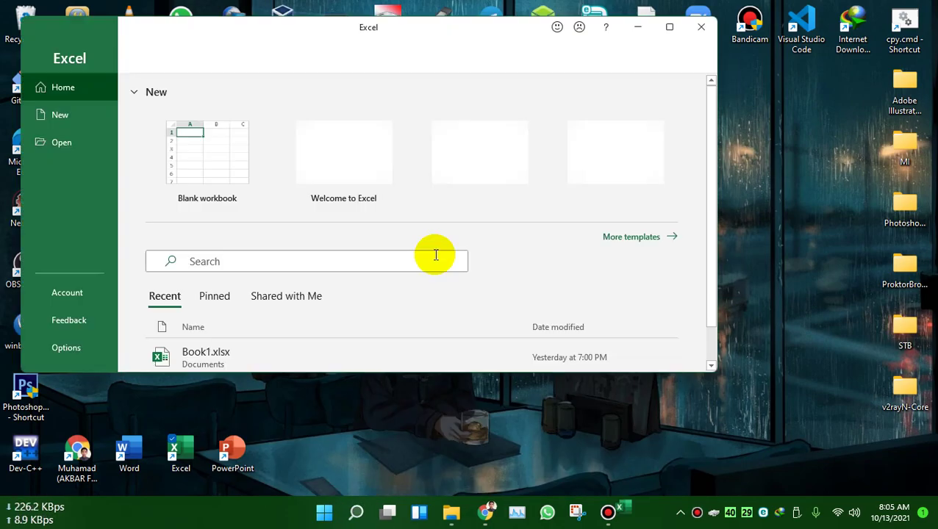
{"action": "left_click", "coordinate": [669, 26]}
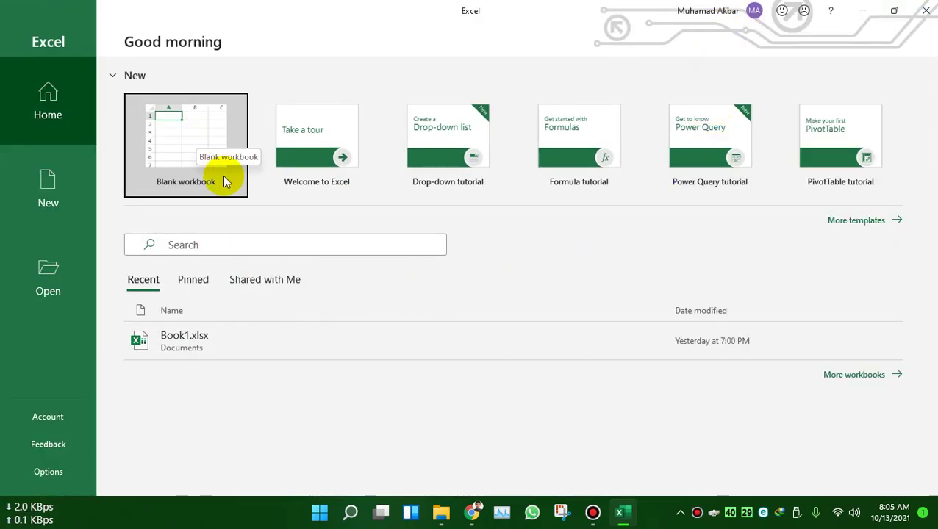
{"action": "left_click", "coordinate": [197, 163]}
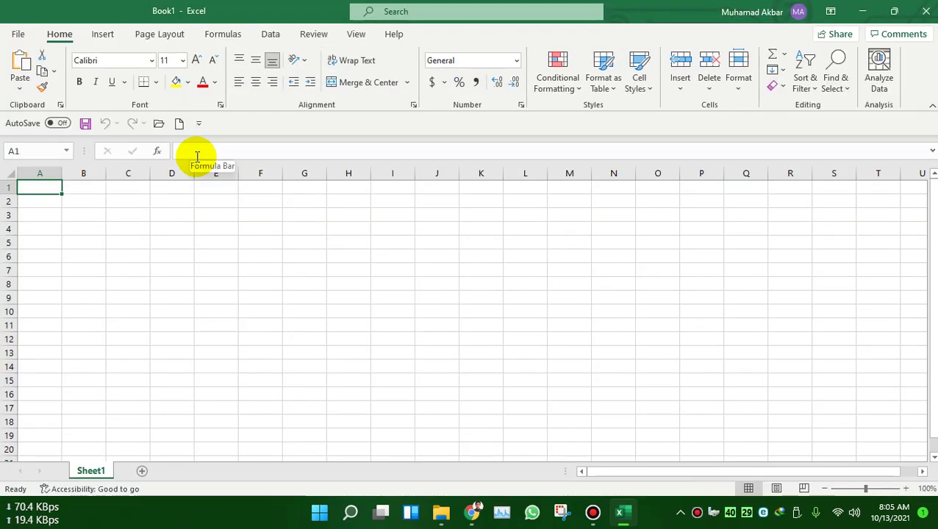
Check the Office account and product information, and return to the empty worksheet.
{"action": "left_click", "coordinate": [18, 33]}
{"action": "left_click", "coordinate": [30, 417]}
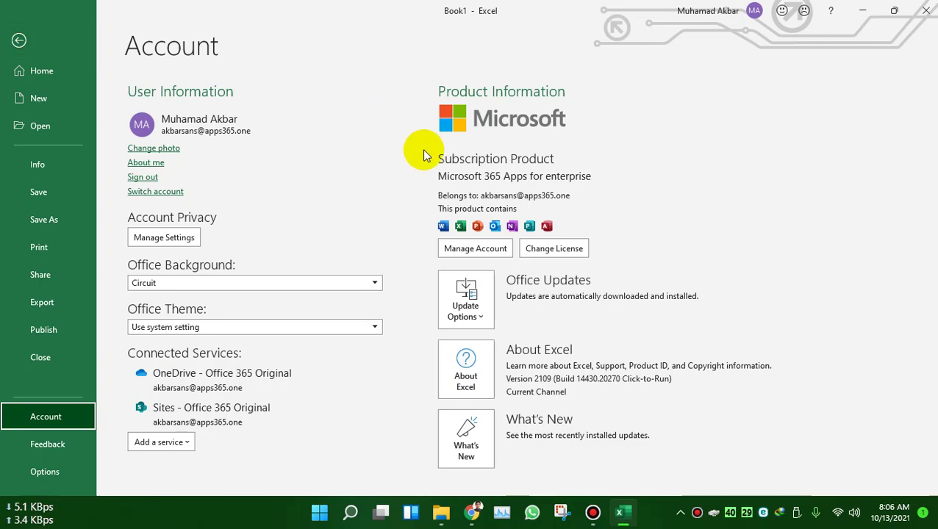
{"action": "left_click", "coordinate": [19, 41]}
{"action": "left_click", "coordinate": [193, 261]}
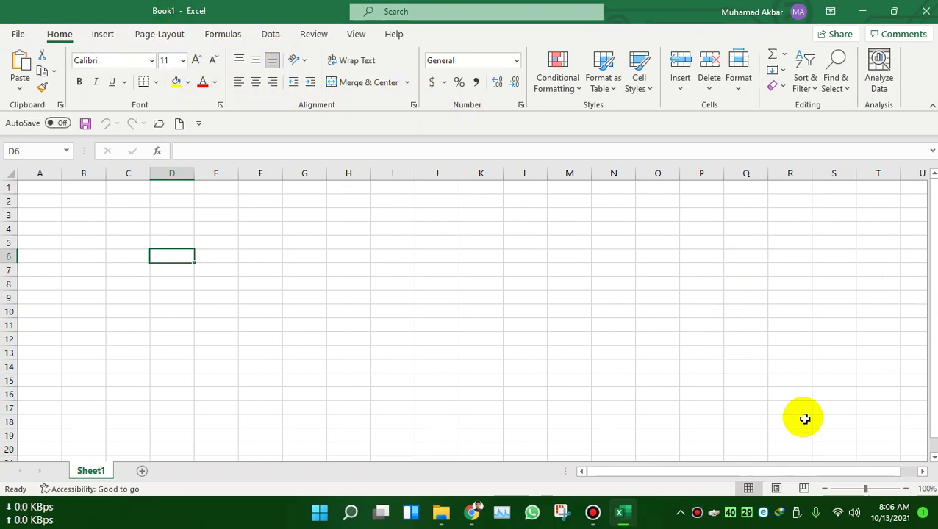
{"action": "left_click", "coordinate": [224, 35]}
{"action": "left_click", "coordinate": [269, 34]}
{"action": "left_click", "coordinate": [225, 34]}
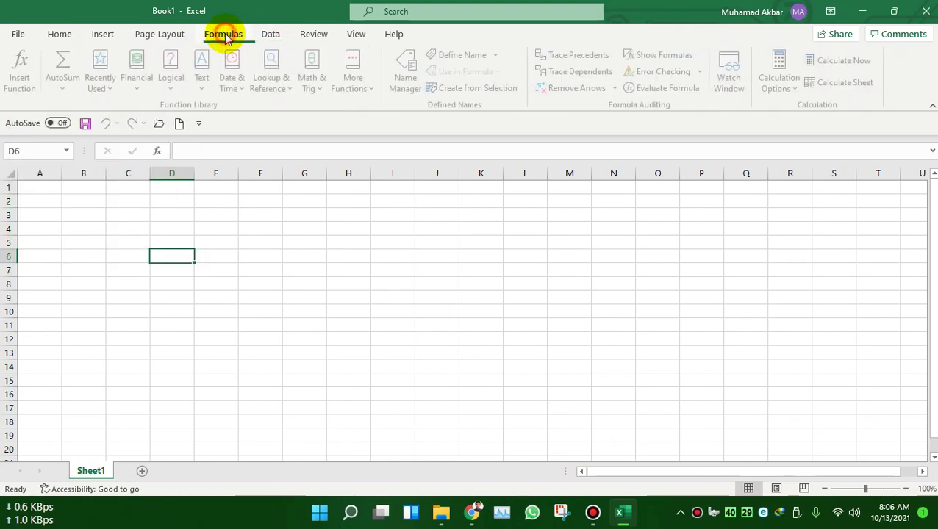
{"action": "left_click", "coordinate": [269, 34]}
{"action": "left_click", "coordinate": [313, 34]}
{"action": "left_click", "coordinate": [314, 33]}
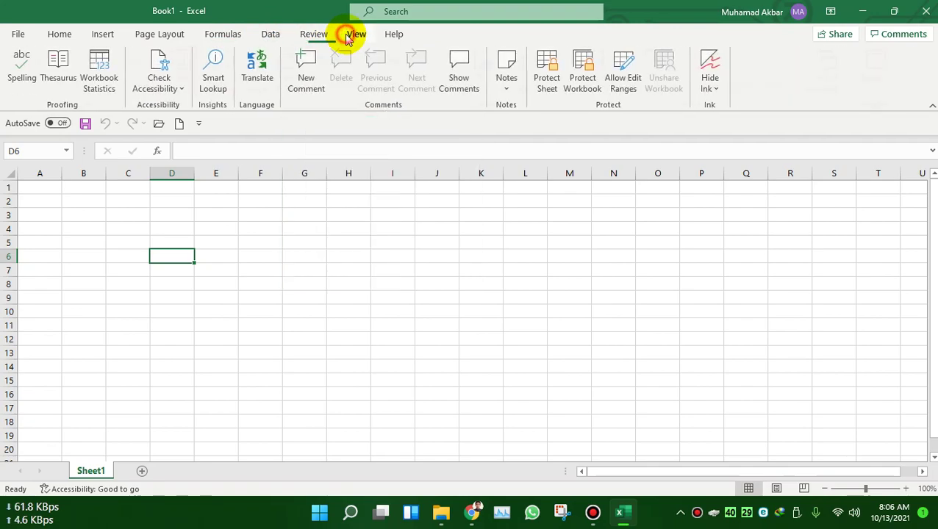
{"action": "left_click", "coordinate": [269, 33]}
{"action": "left_click", "coordinate": [223, 34]}
{"action": "left_click", "coordinate": [159, 34]}
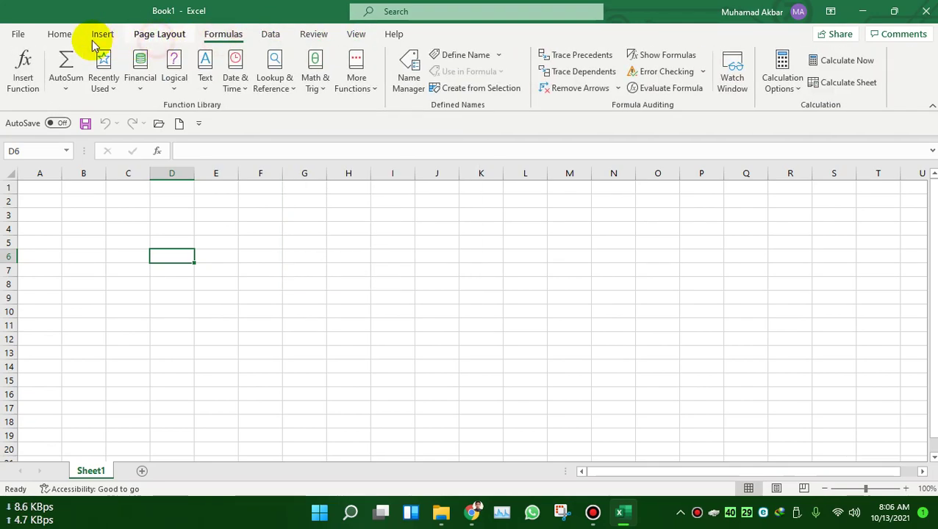
{"action": "left_click", "coordinate": [103, 33]}
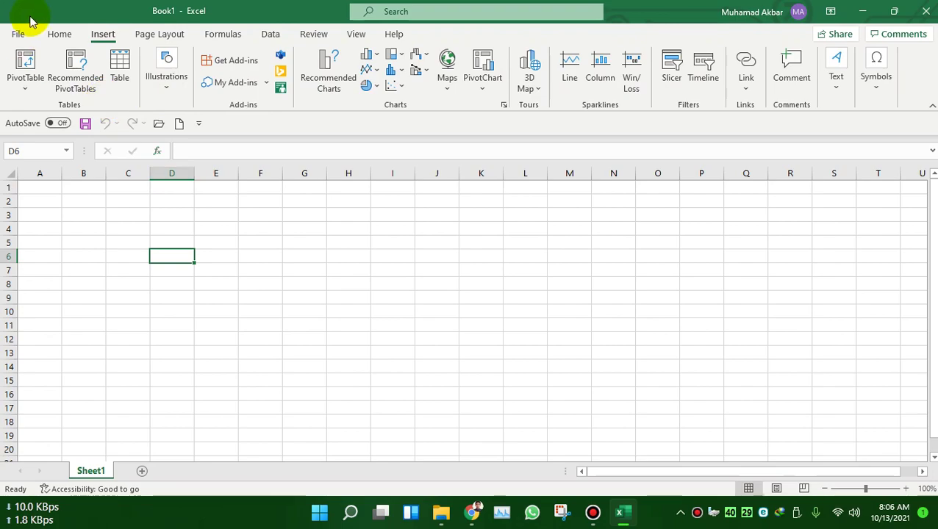
{"action": "left_click", "coordinate": [49, 34]}
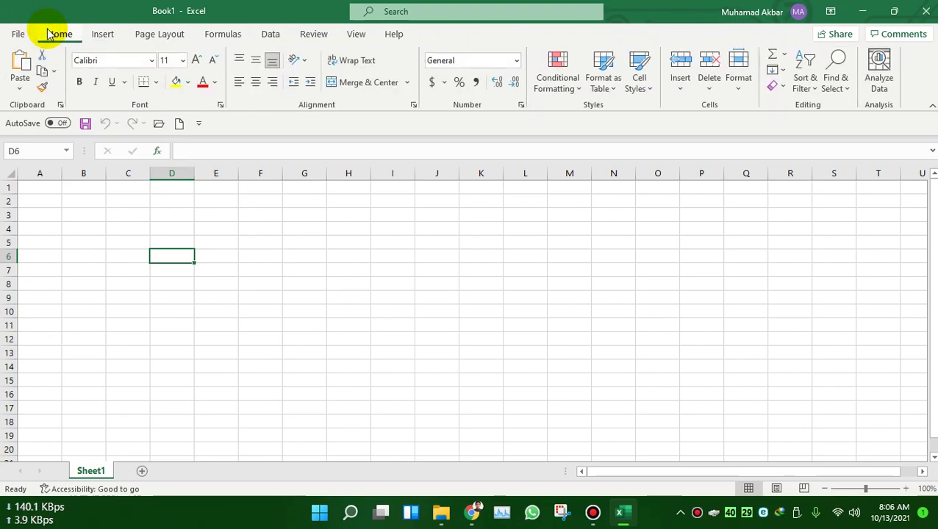
Enter the function names AVERAGE in cell B2 and SUM in cell B3.
{"action": "left_click", "coordinate": [130, 239]}
{"action": "left_click", "coordinate": [75, 225]}
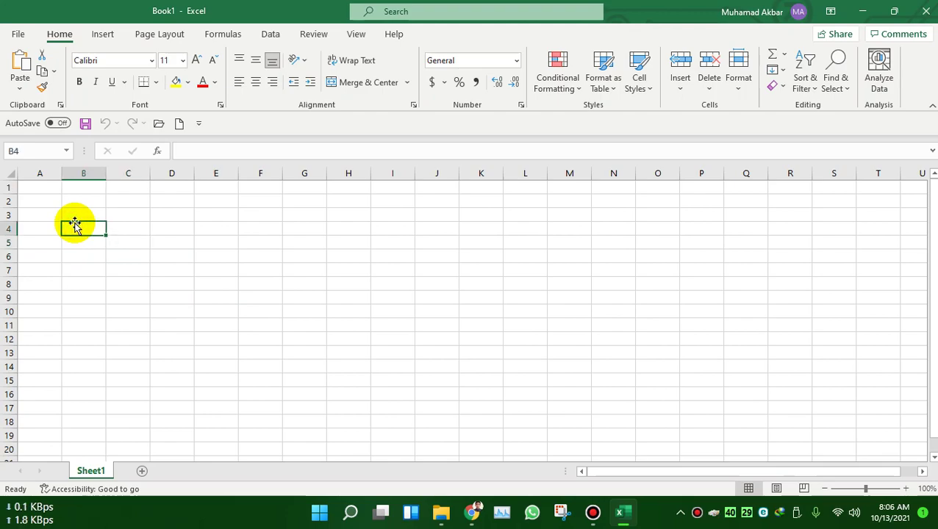
{"action": "left_click", "coordinate": [80, 213]}
{"action": "left_click", "coordinate": [81, 199]}
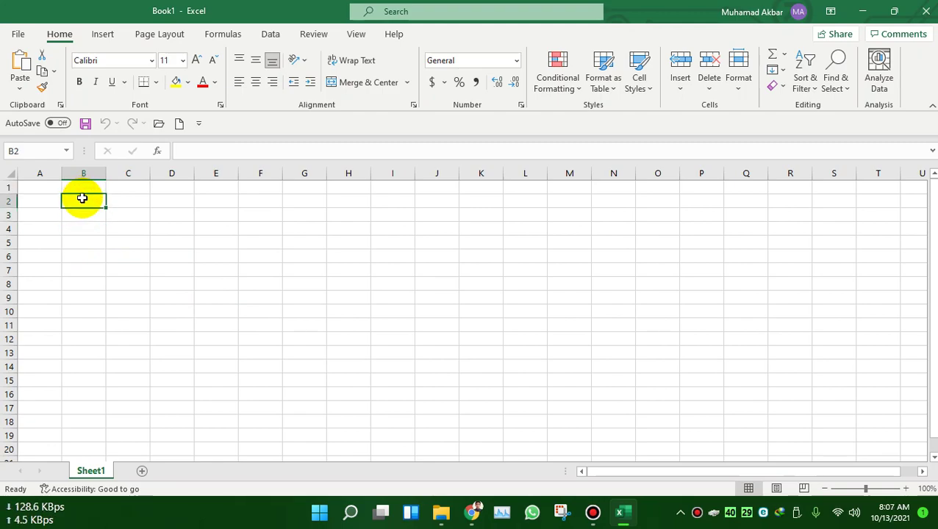
{"action": "type", "text": "S"}
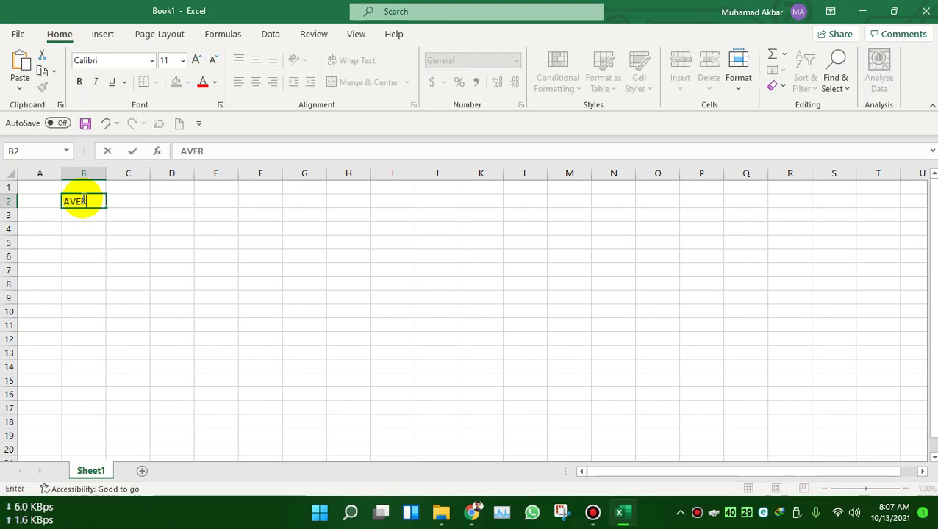
{"action": "type", "text": "VERAGE"}
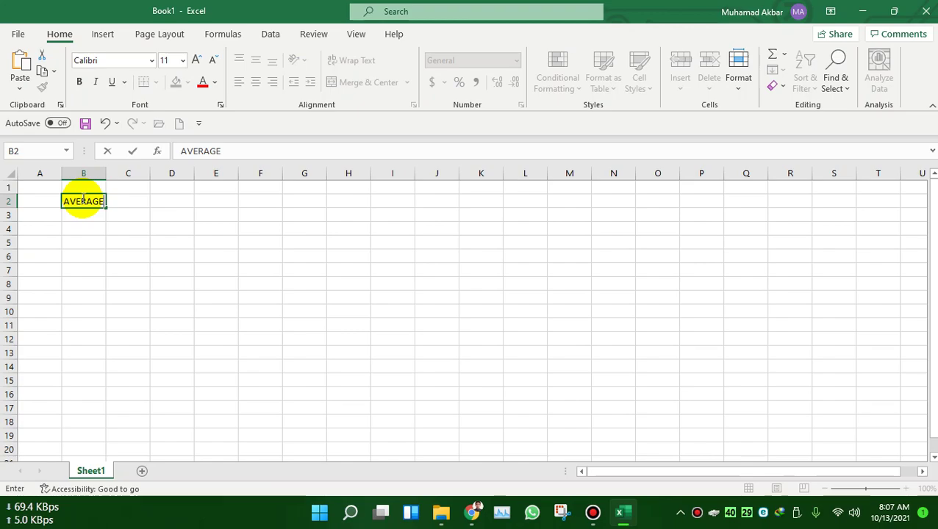
{"action": "key", "text": "Return"}
{"action": "type", "text": "M"}
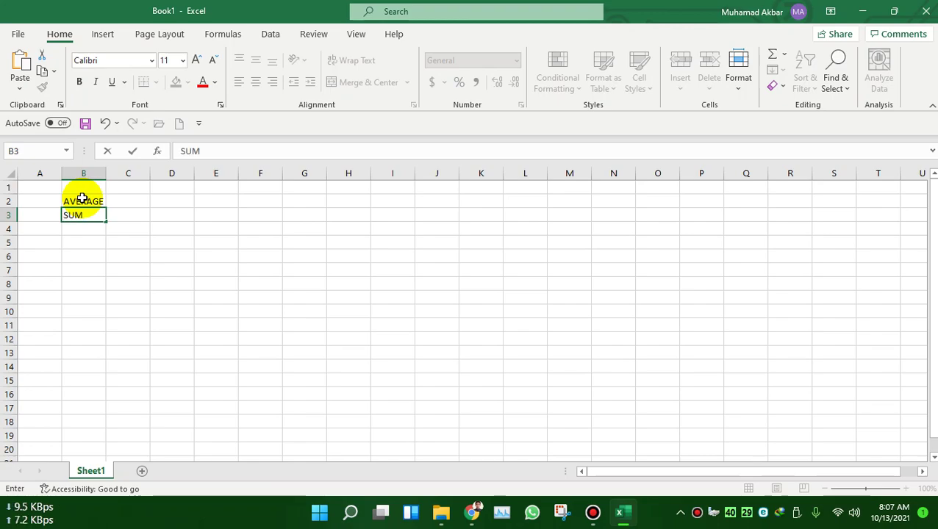
{"action": "key", "text": "Return"}
Continue the list of function names with MAX in cell B4 and MIN in cell B5.
{"action": "type", "text": "MAX"}
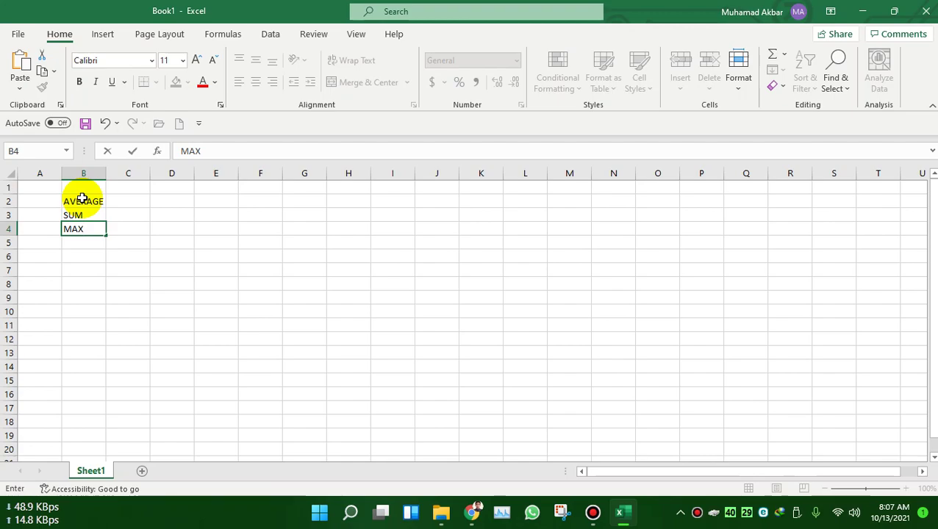
{"action": "key", "text": "Left"}
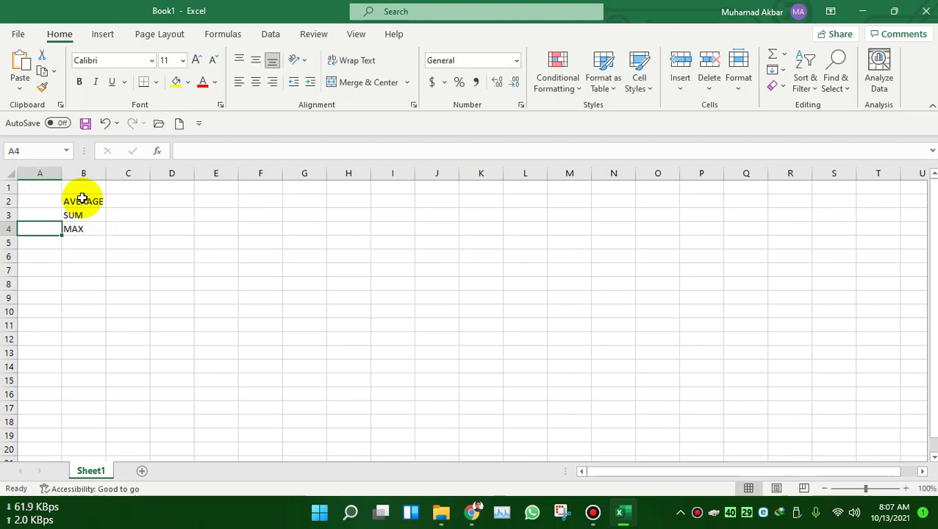
{"action": "left_click", "coordinate": [90, 238]}
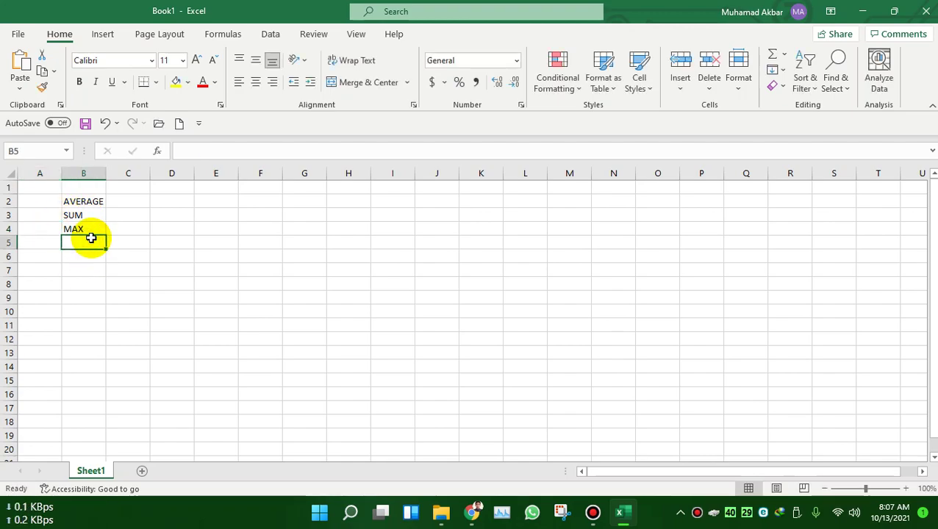
{"action": "type", "text": "MIN"}
{"action": "key", "text": "Return"}
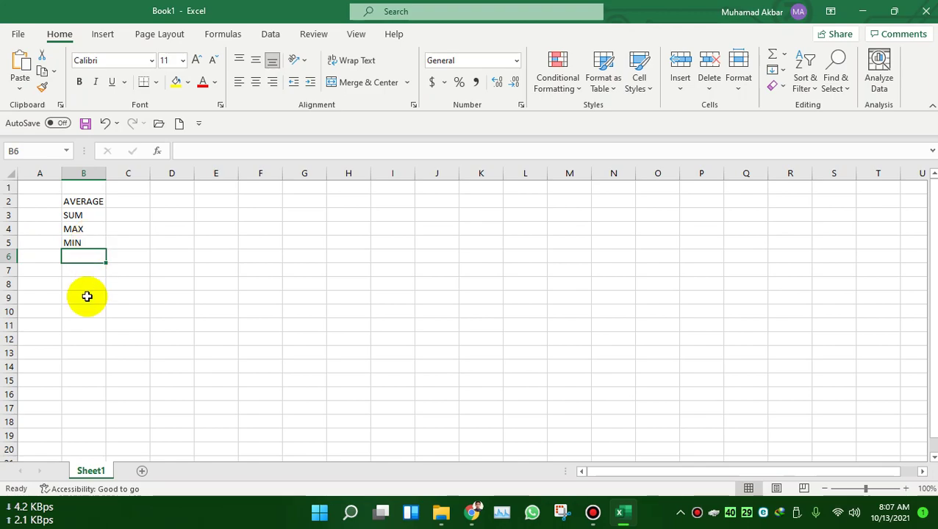
{"action": "left_click", "coordinate": [592, 515]}
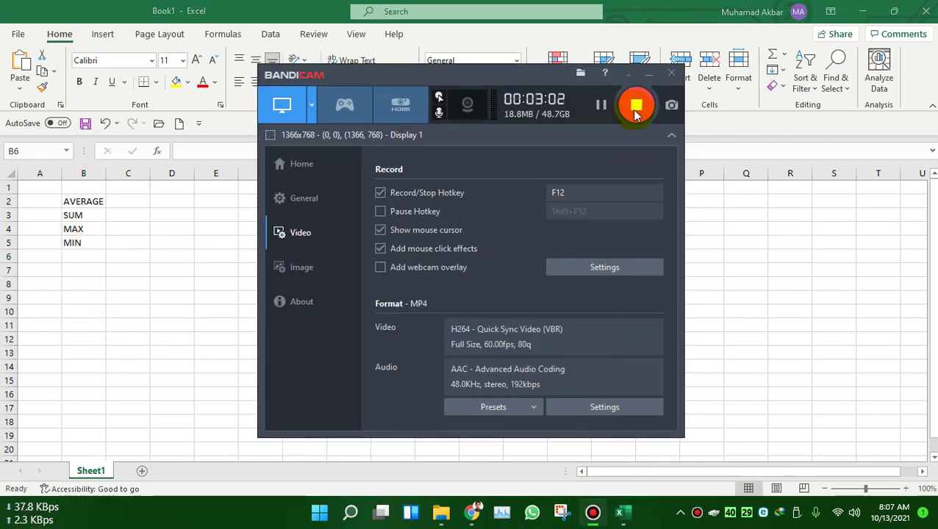
{"action": "left_click", "coordinate": [600, 104]}
{"action": "left_click", "coordinate": [603, 108]}
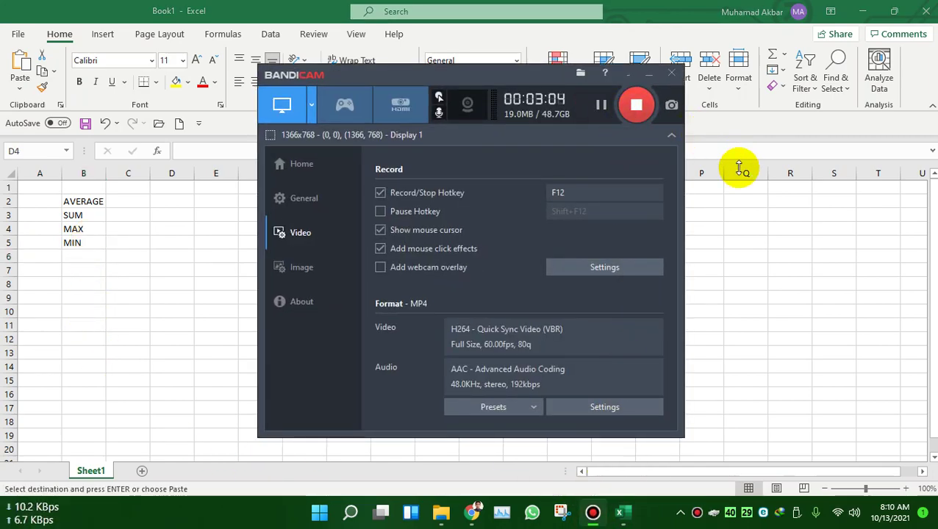
{"action": "left_click", "coordinate": [603, 103]}
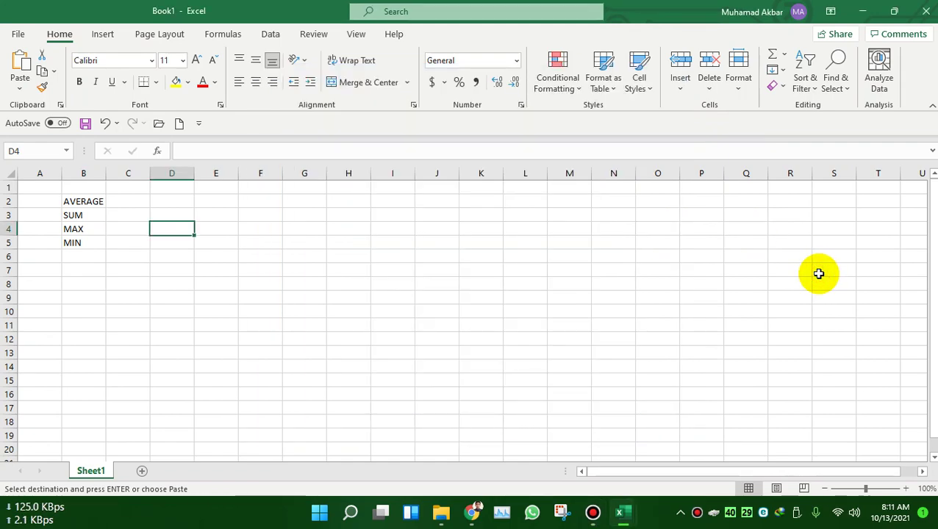
{"action": "left_click", "coordinate": [593, 515]}
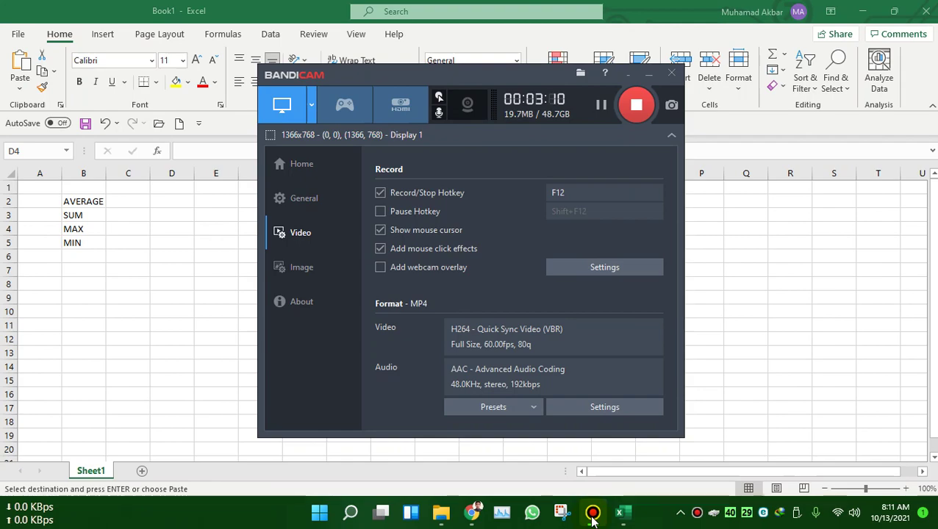
{"action": "left_click", "coordinate": [831, 263]}
{"action": "left_click", "coordinate": [183, 205]}
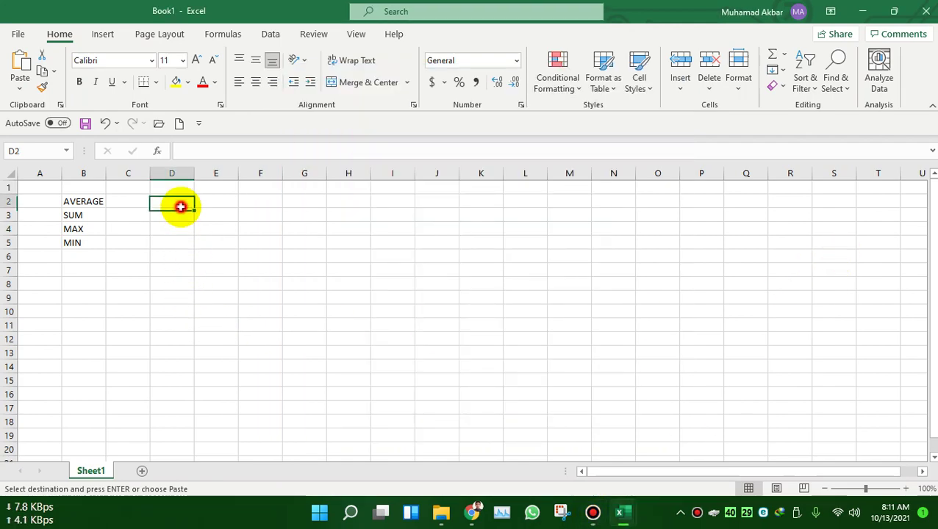
{"action": "left_click_drag", "start_coordinate": [71, 202], "coordinate": [75, 248]}
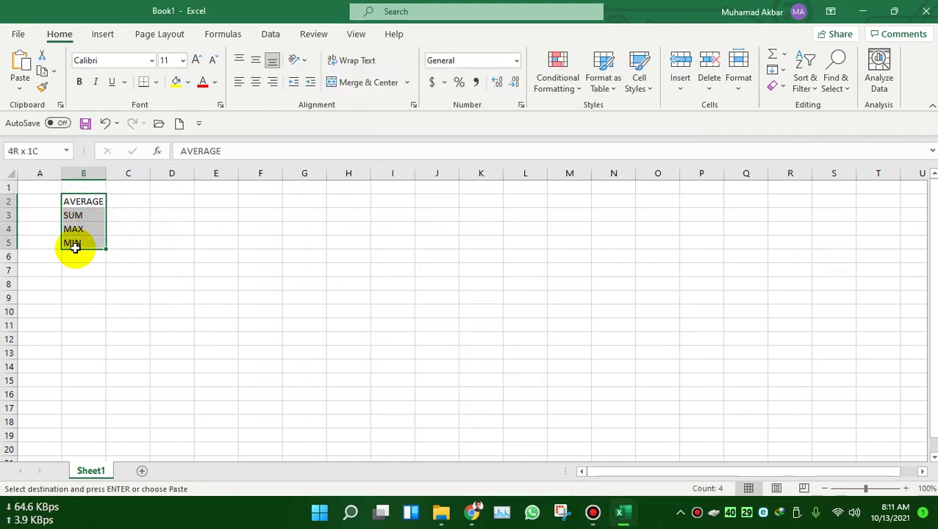
{"action": "left_click", "coordinate": [145, 247]}
{"action": "left_click", "coordinate": [155, 223]}
Enter the function name IF in cell B6 to complete the list below MIN.
{"action": "left_click", "coordinate": [96, 262]}
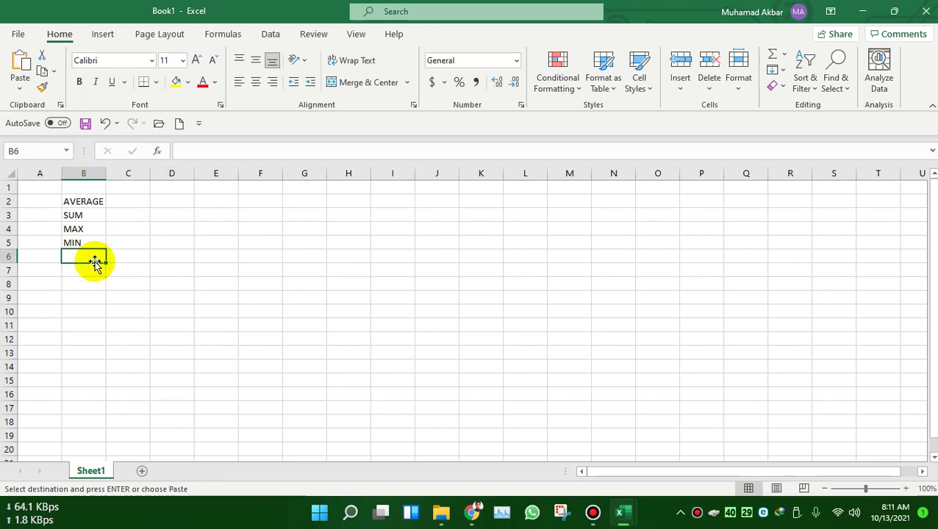
{"action": "type", "text": "IF"}
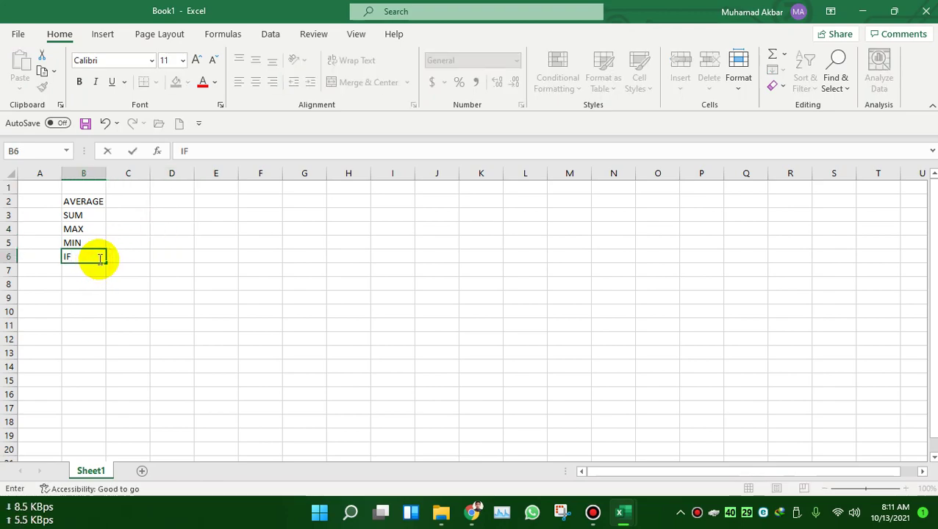
{"action": "left_click", "coordinate": [146, 202]}
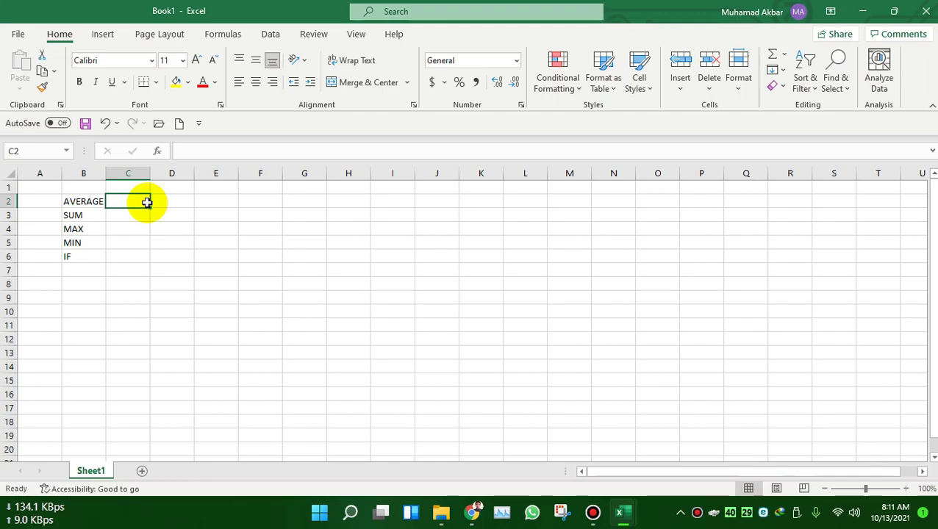
{"action": "left_click", "coordinate": [221, 201]}
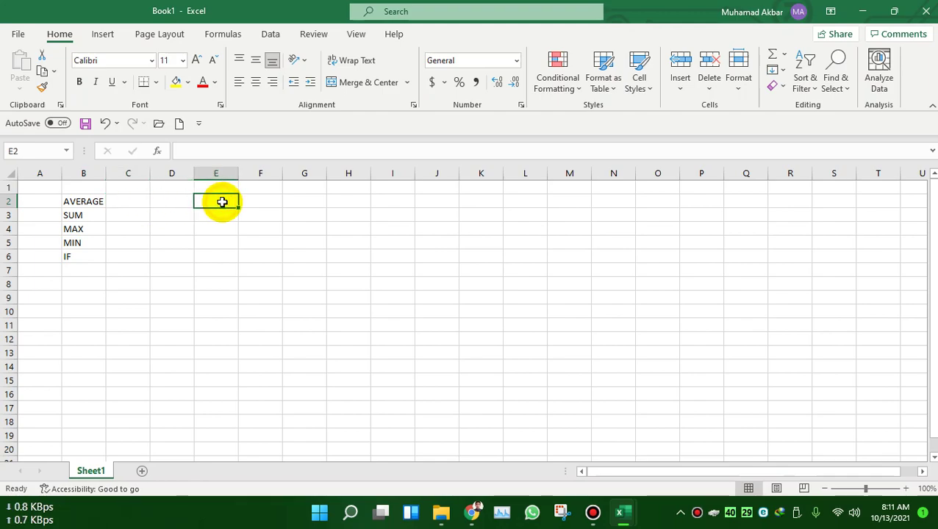
{"action": "left_click", "coordinate": [273, 201]}
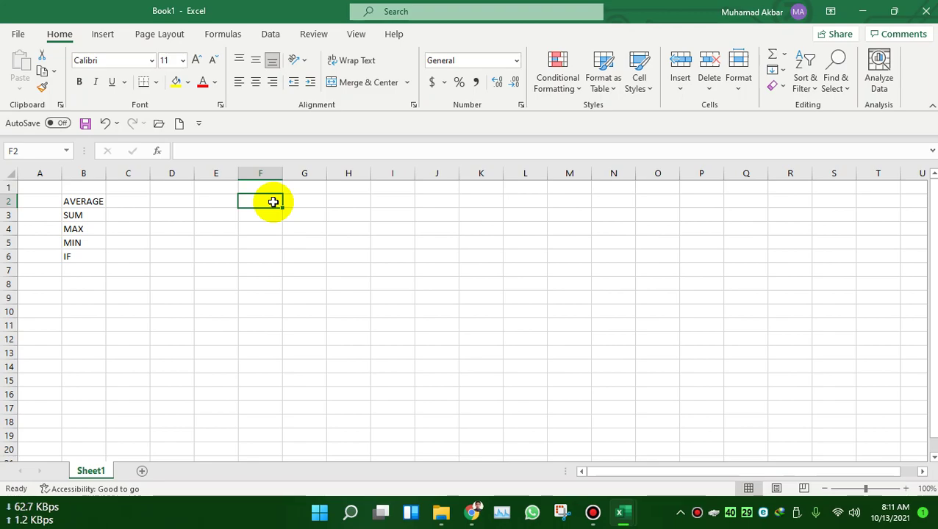
{"action": "left_click", "coordinate": [264, 220]}
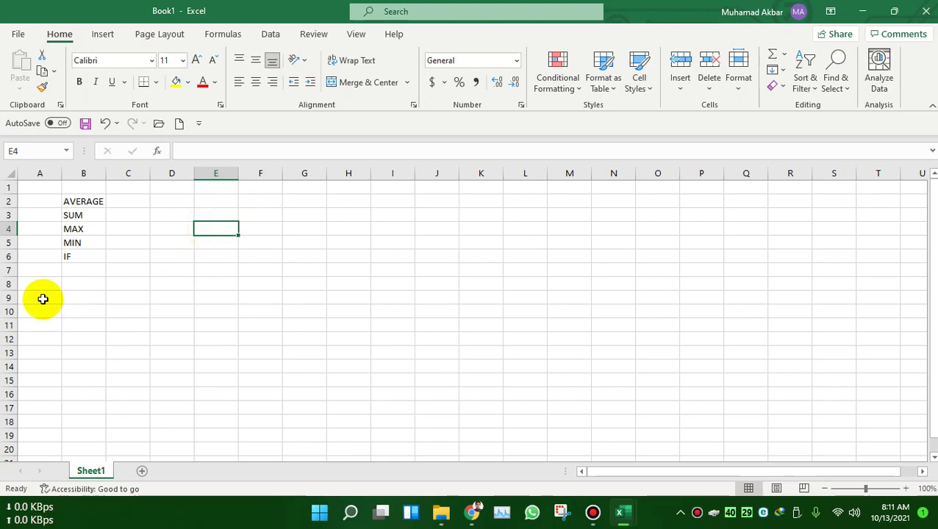
Paste the copied numbers 80, 88, 52, 60, 77, 95, 55, 72, 93 and 68 from the clipboard history into column B, starting at B8.
{"action": "left_click", "coordinate": [83, 283]}
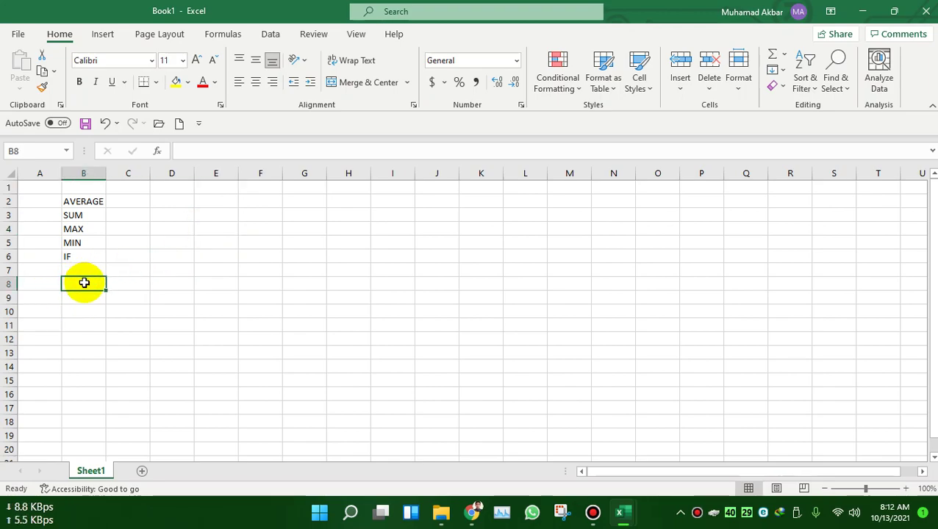
{"action": "key", "text": "super+v"}
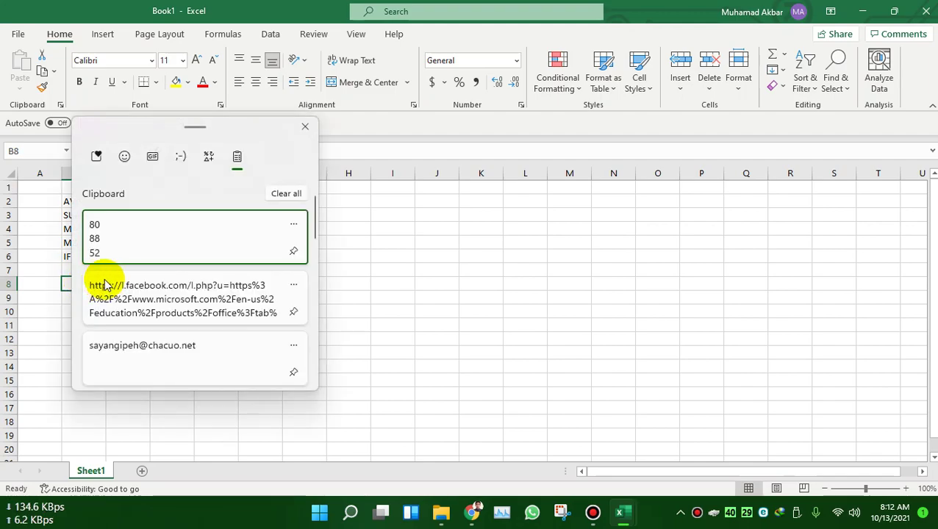
{"action": "left_click", "coordinate": [136, 245]}
{"action": "left_click", "coordinate": [203, 358]}
Move the ten numbers from B8:B17 to column D, starting at cell D8.
{"action": "left_click_drag", "start_coordinate": [94, 284], "coordinate": [85, 401]}
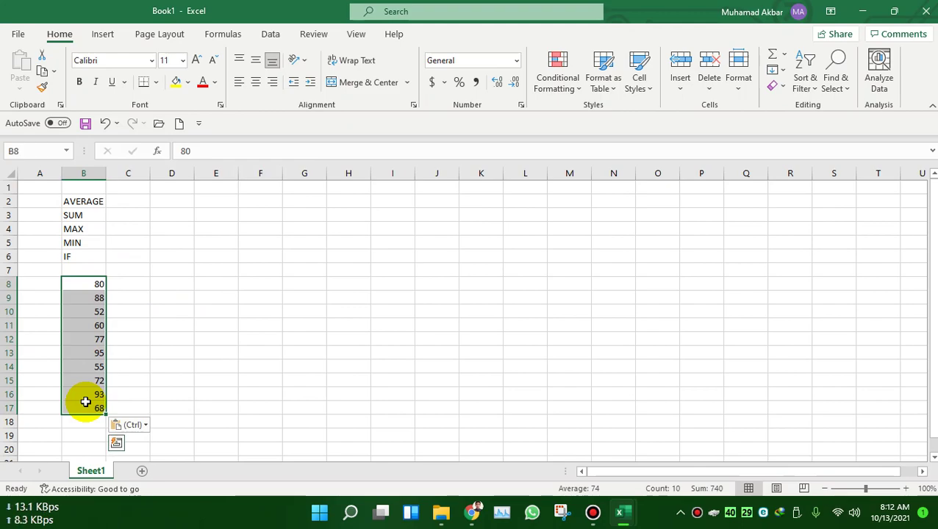
{"action": "key", "text": "ctrl+c"}
{"action": "left_click", "coordinate": [160, 286]}
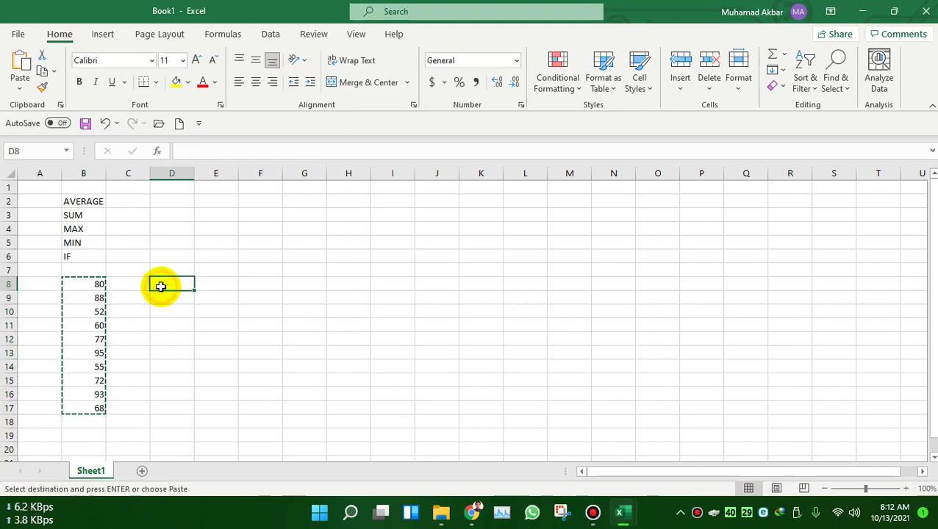
{"action": "key", "text": "ctrl+v"}
Insert a blank row at row 8, directly above the numbers in column D.
{"action": "left_click", "coordinate": [81, 283]}
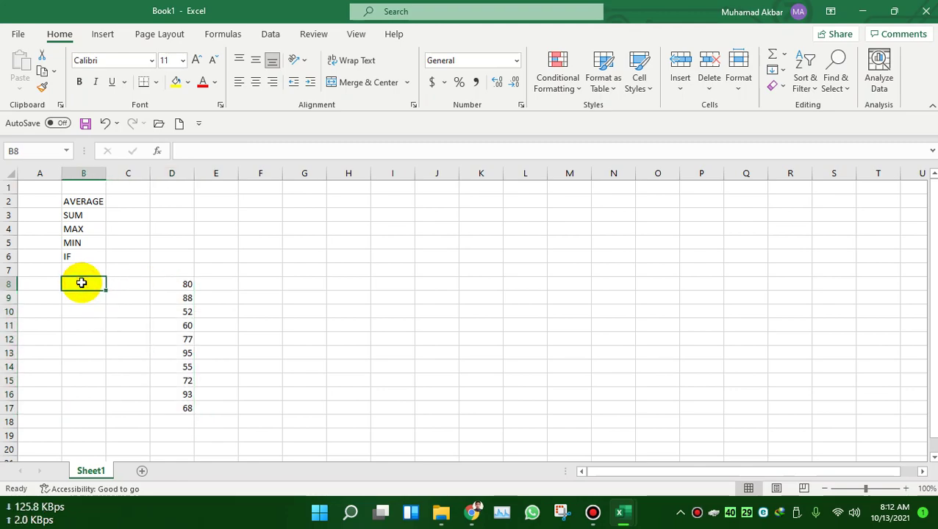
{"action": "right_click", "coordinate": [9, 284]}
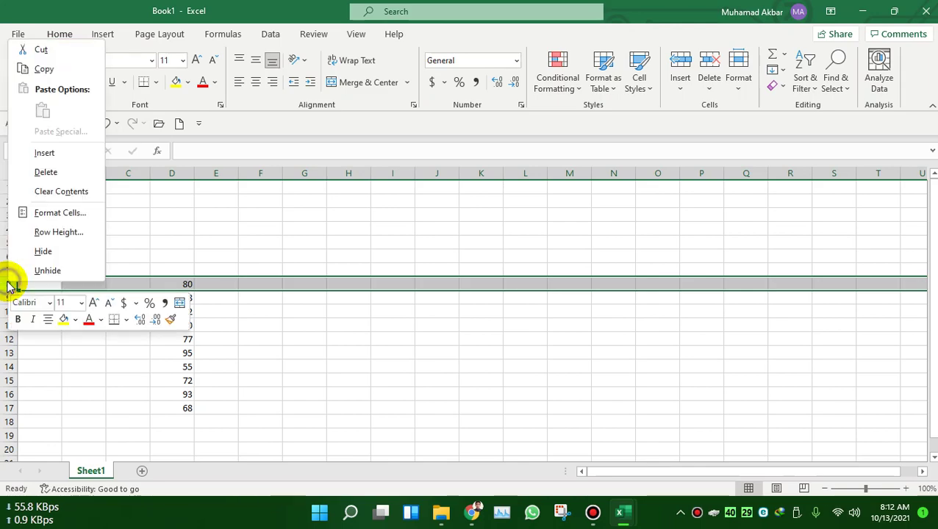
{"action": "left_click", "coordinate": [55, 153]}
{"action": "left_click", "coordinate": [122, 309]}
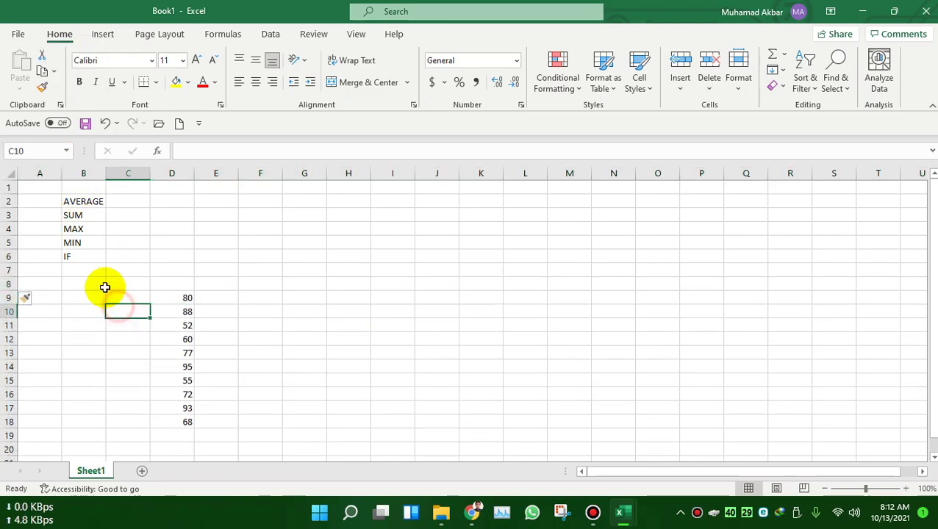
Enter the table headers No., Nama and Nilai in cells B8, C8 and D8.
{"action": "left_click", "coordinate": [83, 283]}
{"action": "type", "text": "No."}
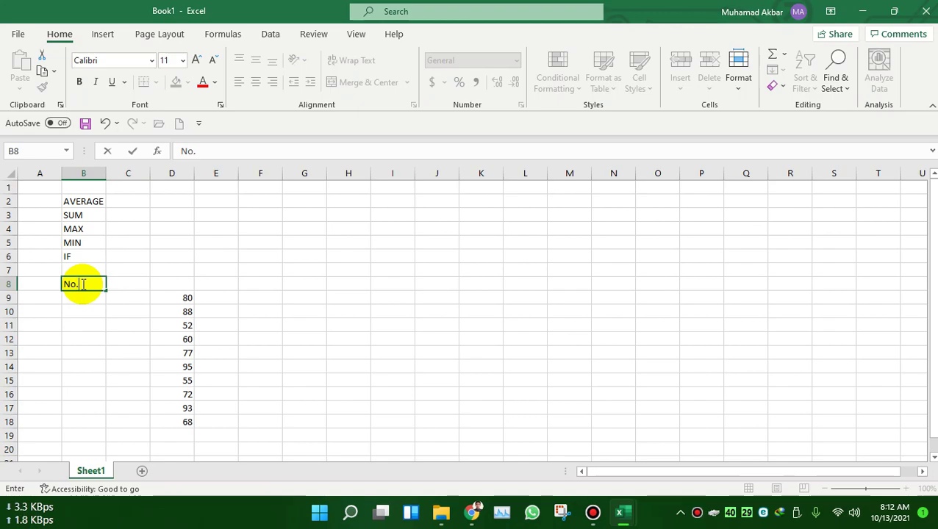
{"action": "key", "text": "Tab"}
{"action": "type", "text": "Na"}
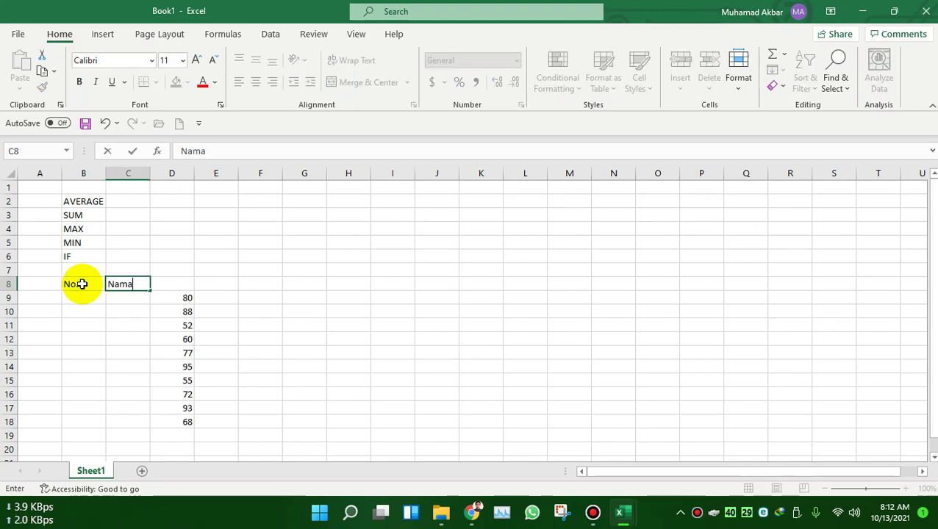
{"action": "type", "text": "ma"}
{"action": "key", "text": "Left"}
{"action": "key", "text": "Right"}
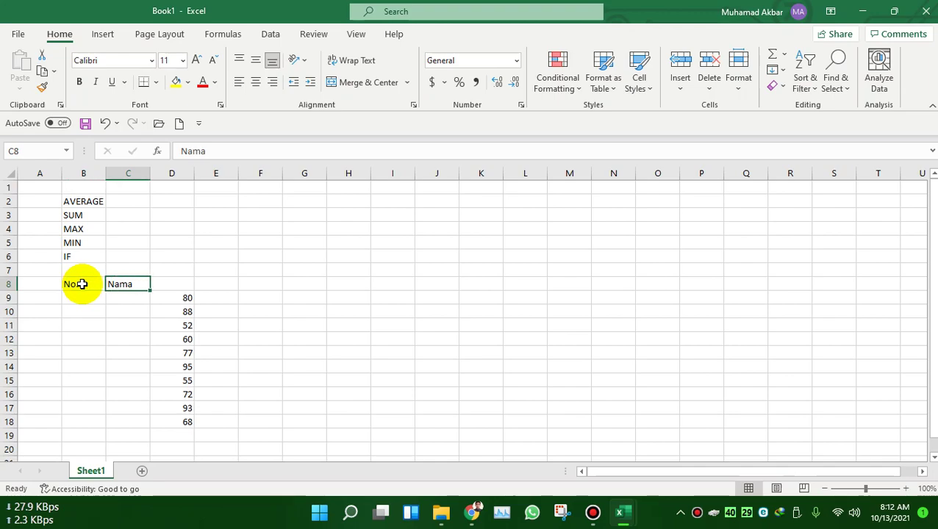
{"action": "key", "text": "Right"}
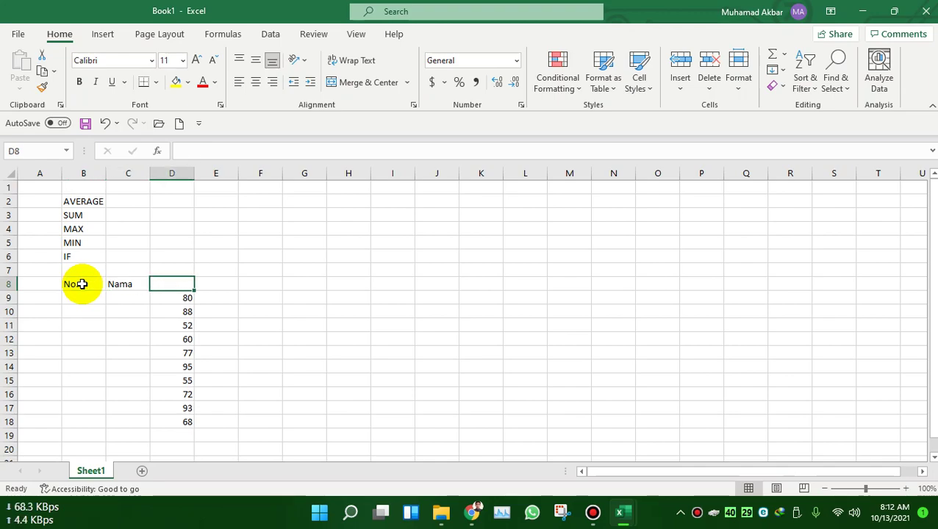
{"action": "type", "text": "Nilai"}
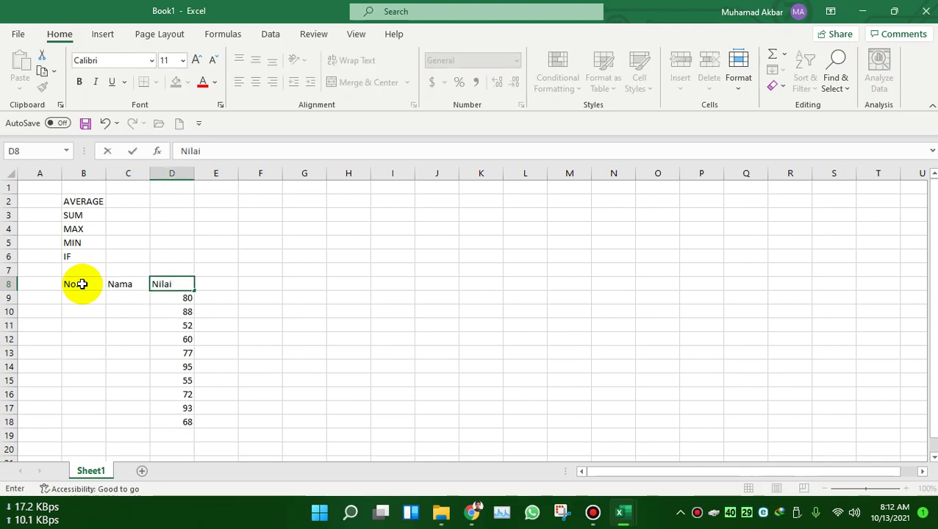
Center the contents of the whole column D horizontally.
{"action": "left_click", "coordinate": [173, 174]}
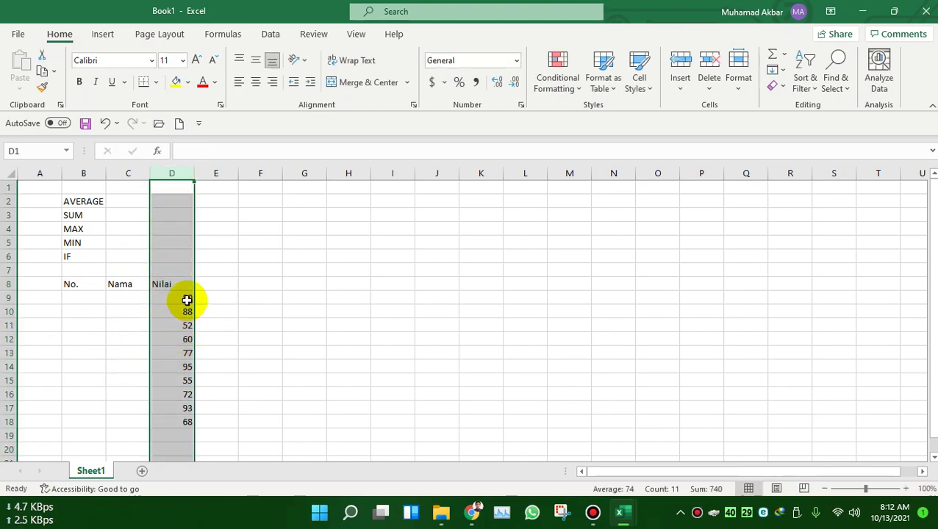
{"action": "left_click", "coordinate": [261, 83]}
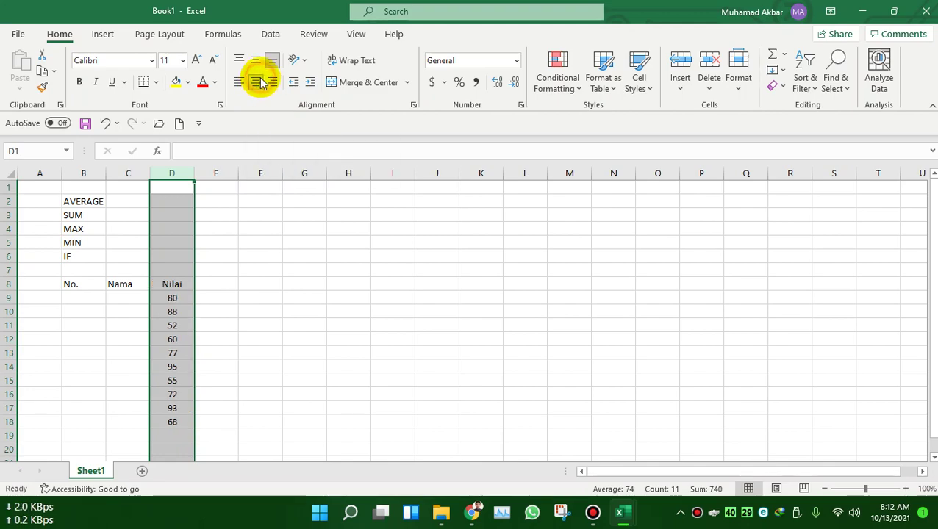
{"action": "left_click", "coordinate": [174, 339]}
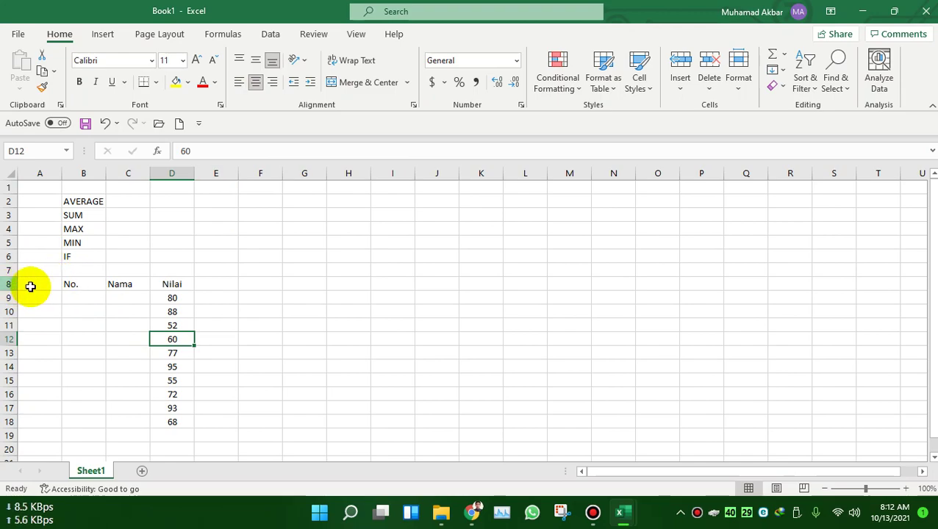
Apply All Borders to the table range B8:D18.
{"action": "left_click", "coordinate": [75, 280]}
{"action": "left_click_drag", "start_coordinate": [75, 281], "coordinate": [174, 423]}
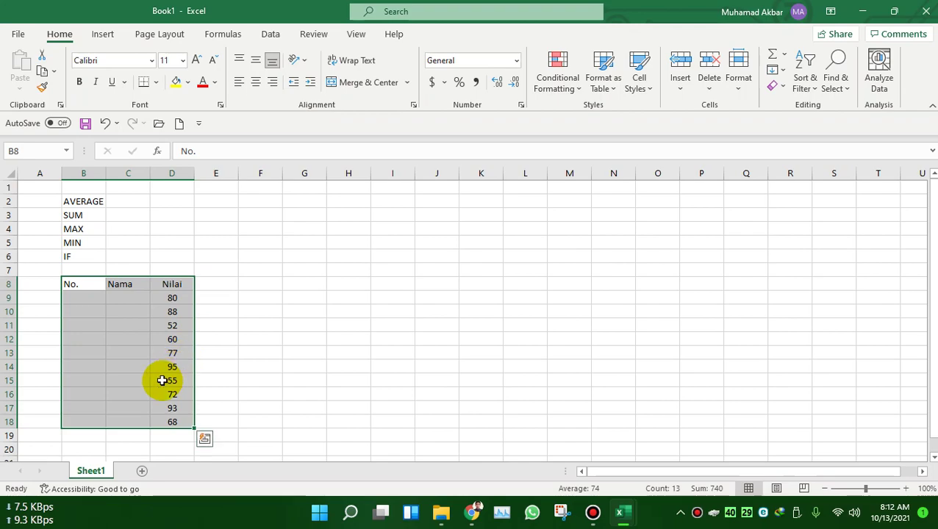
{"action": "left_click", "coordinate": [154, 84]}
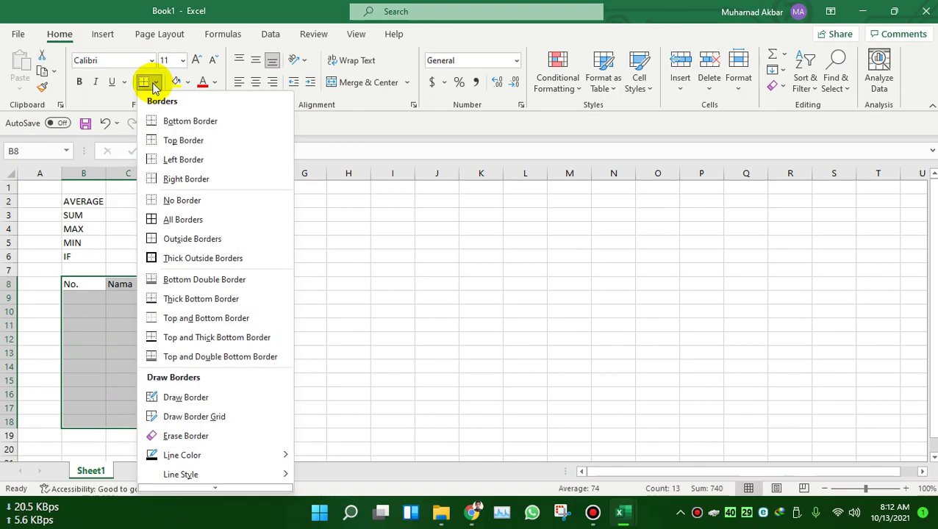
{"action": "left_click", "coordinate": [150, 219]}
{"action": "left_click", "coordinate": [114, 366]}
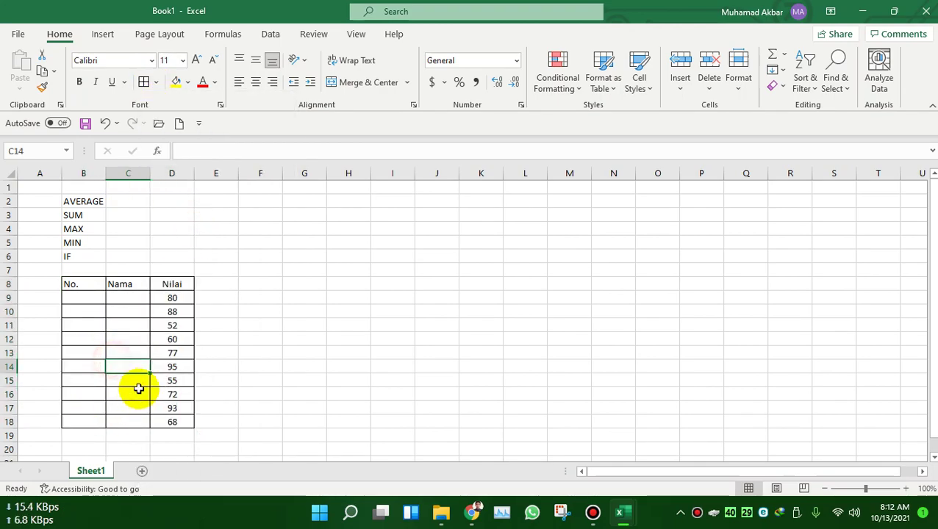
Center the header cells B8:D8 horizontally and align them to the middle vertically.
{"action": "left_click", "coordinate": [84, 294]}
{"action": "left_click", "coordinate": [89, 174]}
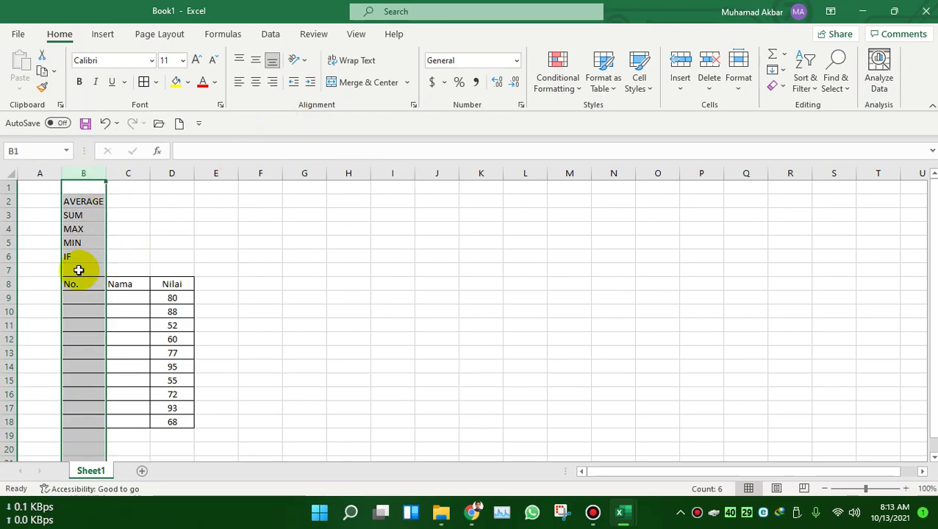
{"action": "left_click_drag", "start_coordinate": [76, 283], "coordinate": [169, 284]}
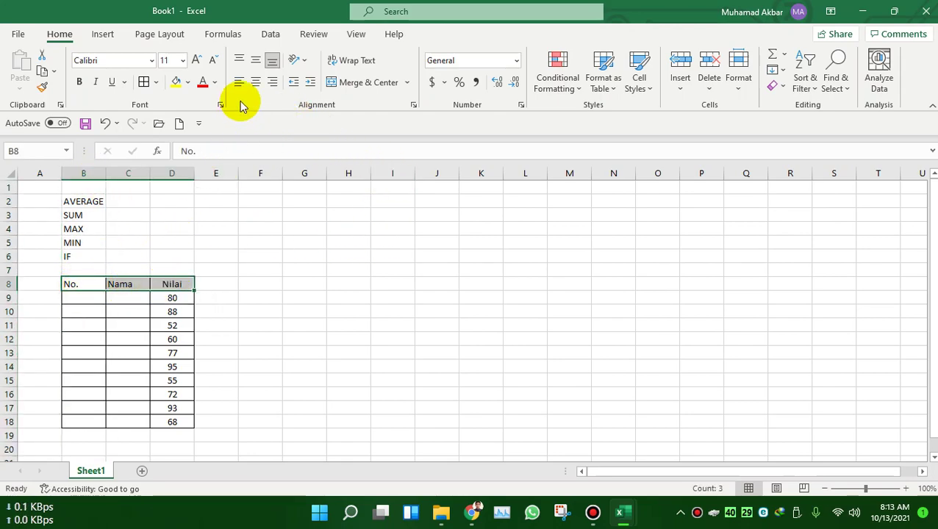
{"action": "left_click", "coordinate": [256, 83]}
{"action": "left_click", "coordinate": [262, 63]}
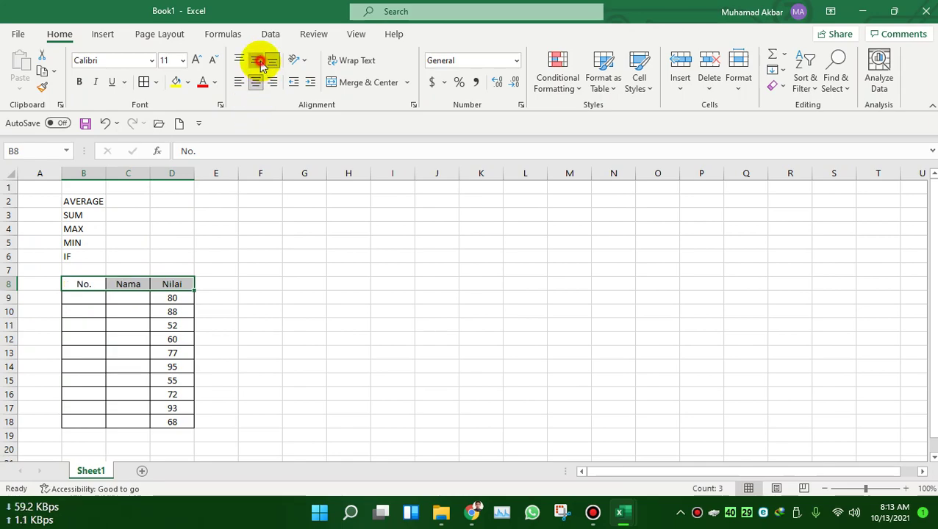
{"action": "left_click", "coordinate": [160, 312]}
{"action": "left_click", "coordinate": [168, 381]}
{"action": "left_click", "coordinate": [116, 380]}
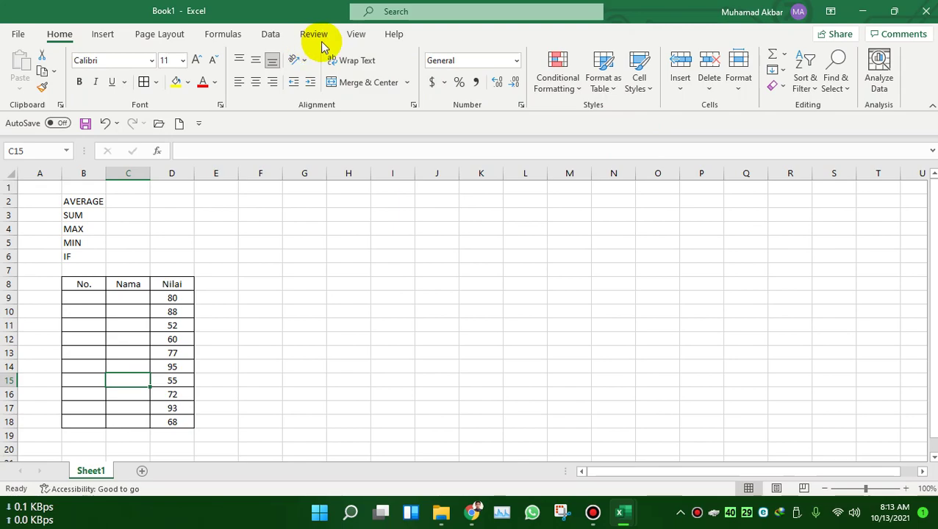
Collapse the ribbon and enlarge the worksheet zoom to 145%.
{"action": "left_click", "coordinate": [356, 34]}
{"action": "double_click", "coordinate": [357, 34]}
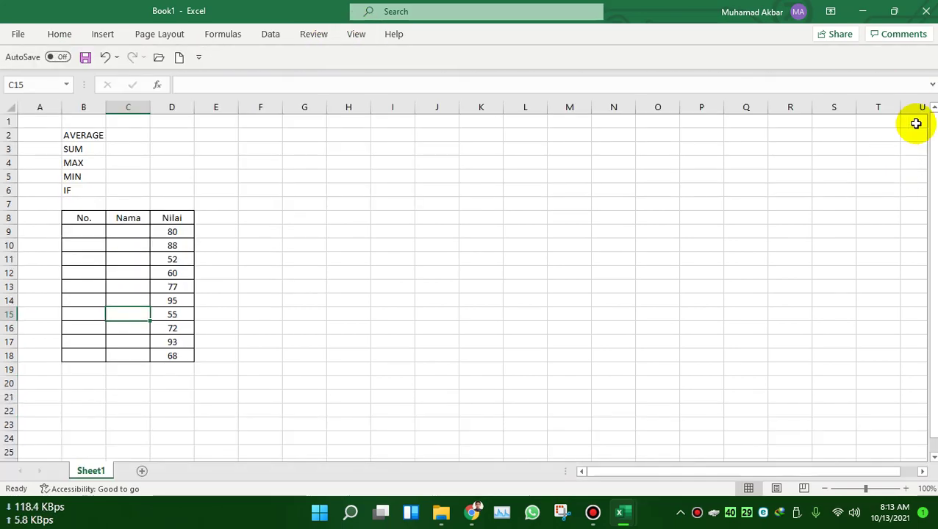
{"action": "scroll", "coordinate": [128, 278], "scroll_direction": "up", "scroll_amount": 2, "text": "ctrl"}
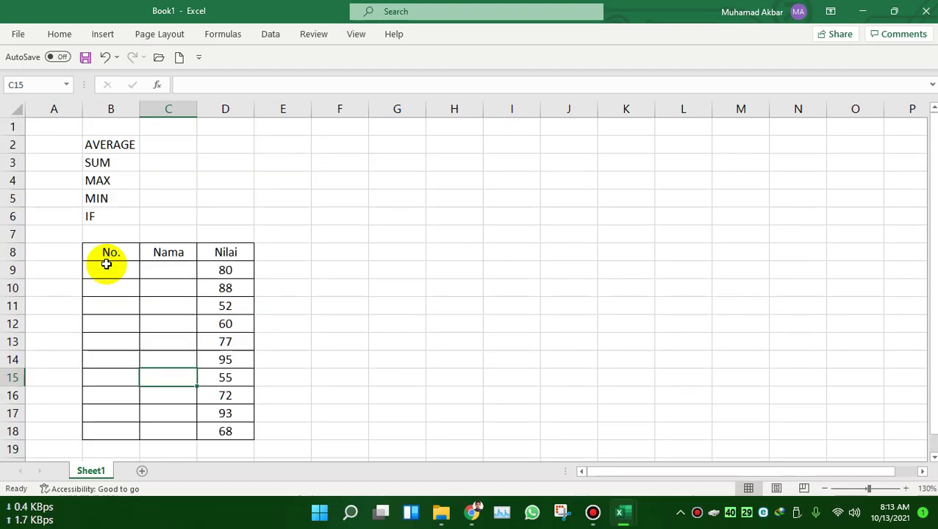
{"action": "scroll", "coordinate": [109, 263], "scroll_direction": "up", "scroll_amount": 1, "text": "ctrl"}
Copy the function names in B2:B6 and paste them directly below the table, starting at cell B19.
{"action": "scroll", "coordinate": [105, 264], "scroll_direction": "down", "scroll_amount": 1}
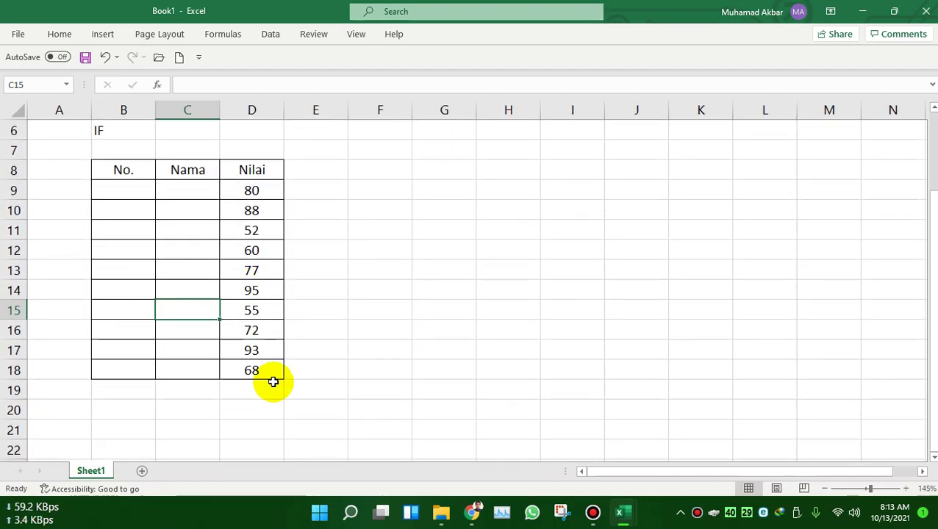
{"action": "left_click", "coordinate": [230, 398]}
{"action": "scroll", "coordinate": [230, 398], "scroll_direction": "up", "scroll_amount": 2}
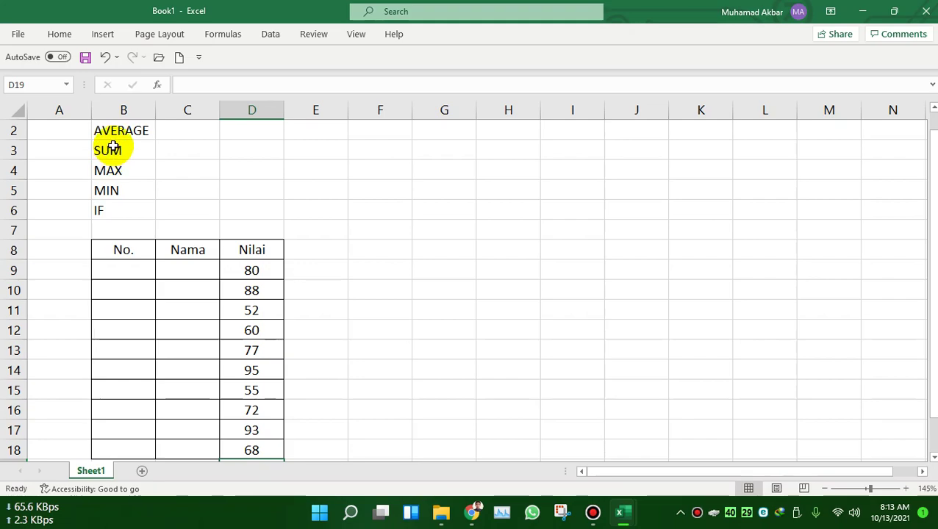
{"action": "left_click_drag", "start_coordinate": [105, 131], "coordinate": [121, 211]}
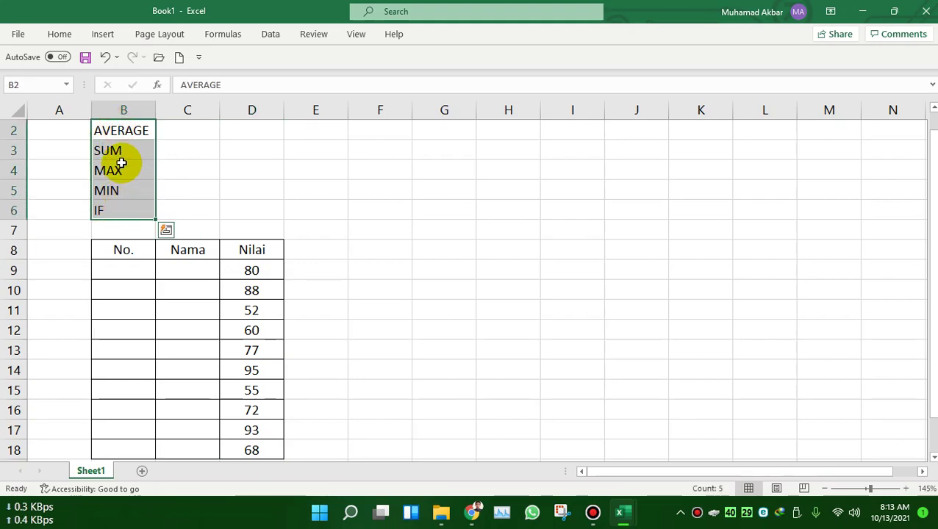
{"action": "key", "text": "ctrl+c"}
{"action": "scroll", "coordinate": [171, 252], "scroll_direction": "down", "scroll_amount": 4}
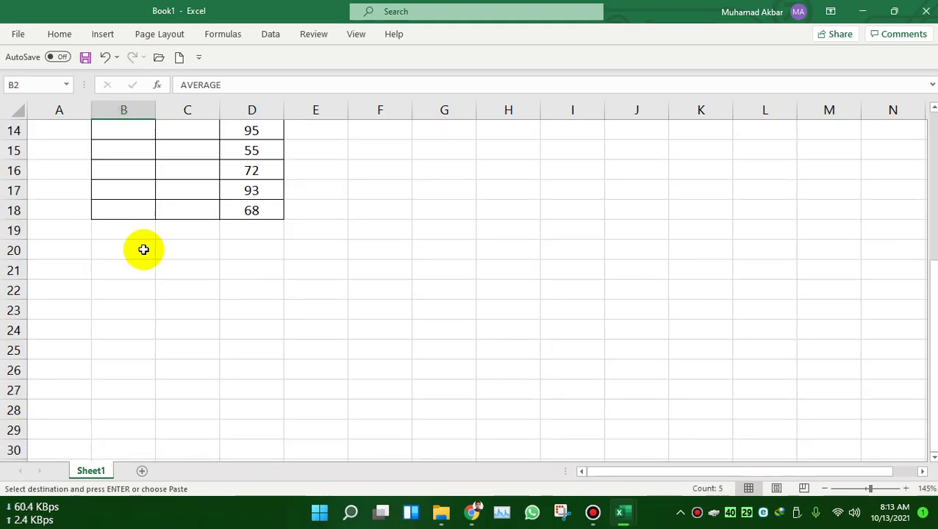
{"action": "left_click", "coordinate": [125, 229]}
{"action": "key", "text": "ctrl+v"}
{"action": "left_click", "coordinate": [199, 236]}
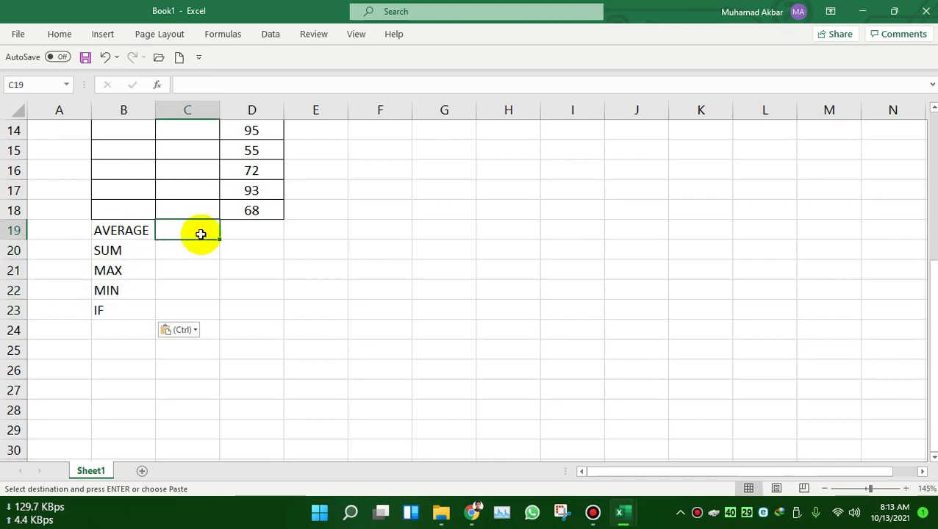
Enter the label "Nilai Rata2" in C19 beside AVERAGE and autofit column C to its contents.
{"action": "scroll", "coordinate": [199, 265], "scroll_direction": "up", "scroll_amount": 4}
{"action": "scroll", "coordinate": [200, 266], "scroll_direction": "down", "scroll_amount": 2}
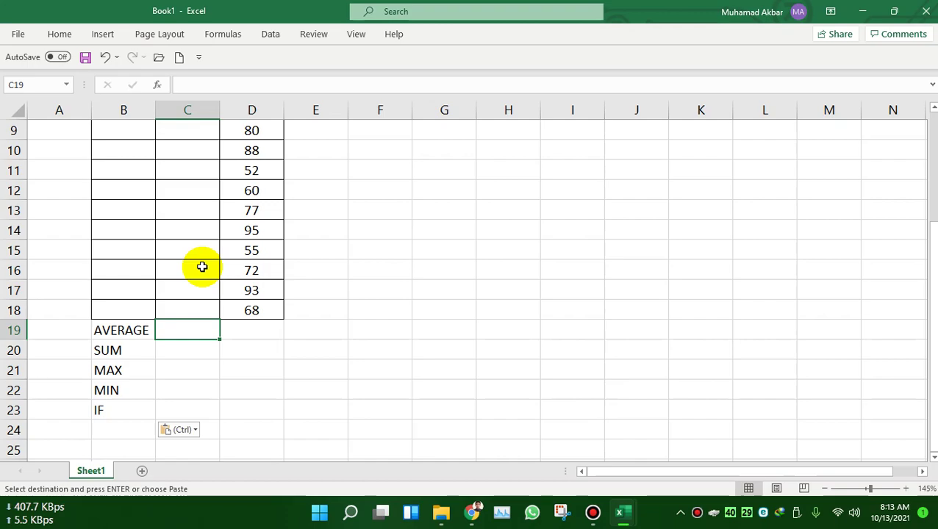
{"action": "type", "text": "Nilai Rata2"}
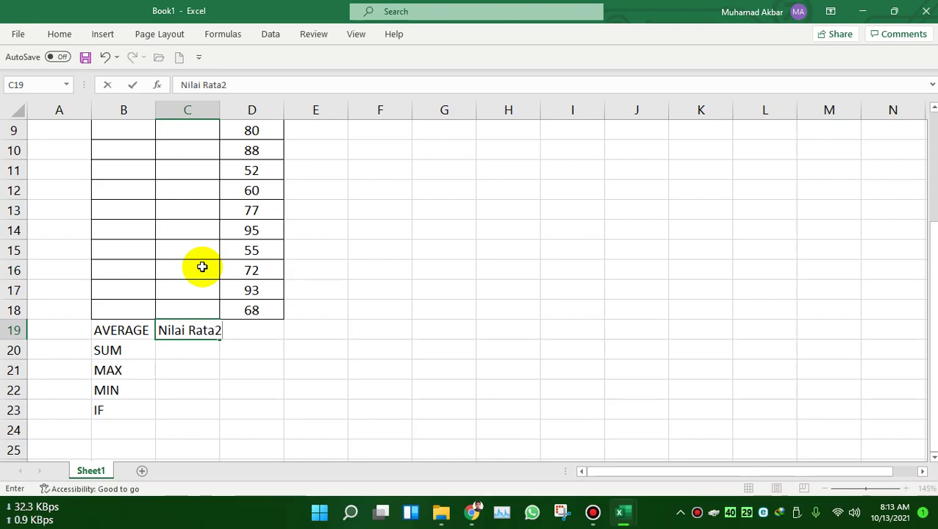
{"action": "left_click", "coordinate": [198, 350]}
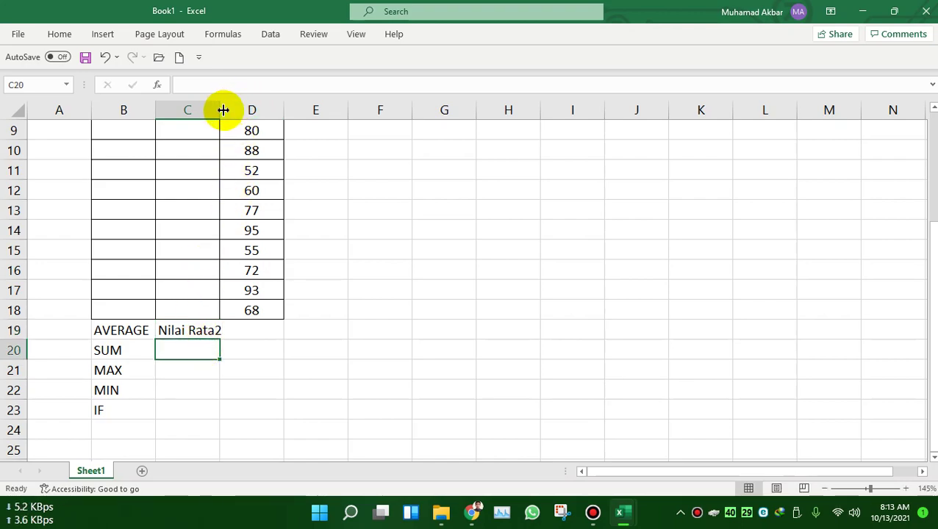
{"action": "double_click", "coordinate": [223, 110]}
Enter "Jumlah" in C20 beside SUM and "Terbesar" in C21 beside MAX.
{"action": "left_click", "coordinate": [193, 345]}
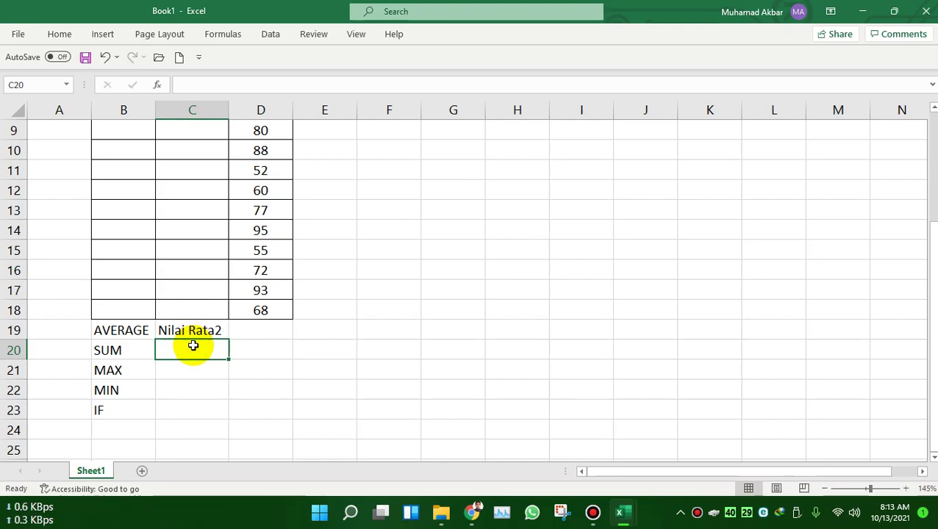
{"action": "type", "text": "Jumlah"}
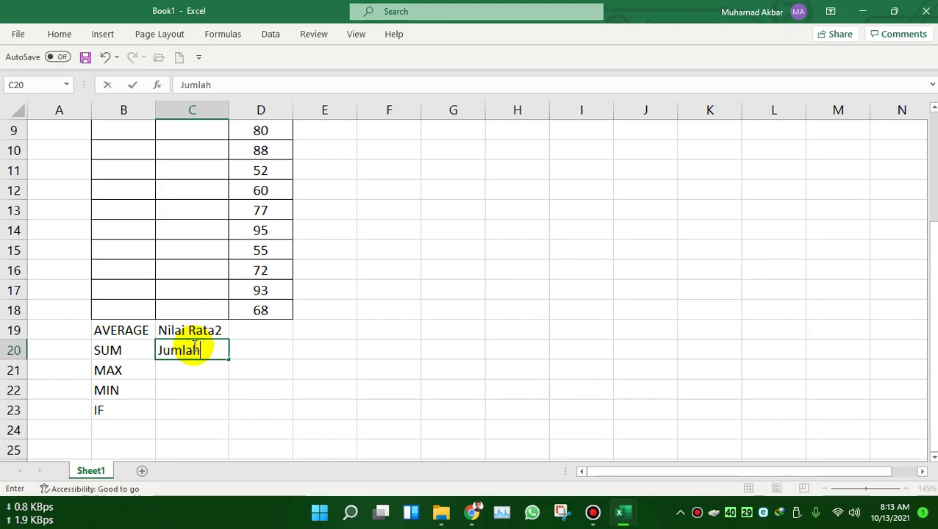
{"action": "left_click", "coordinate": [176, 373]}
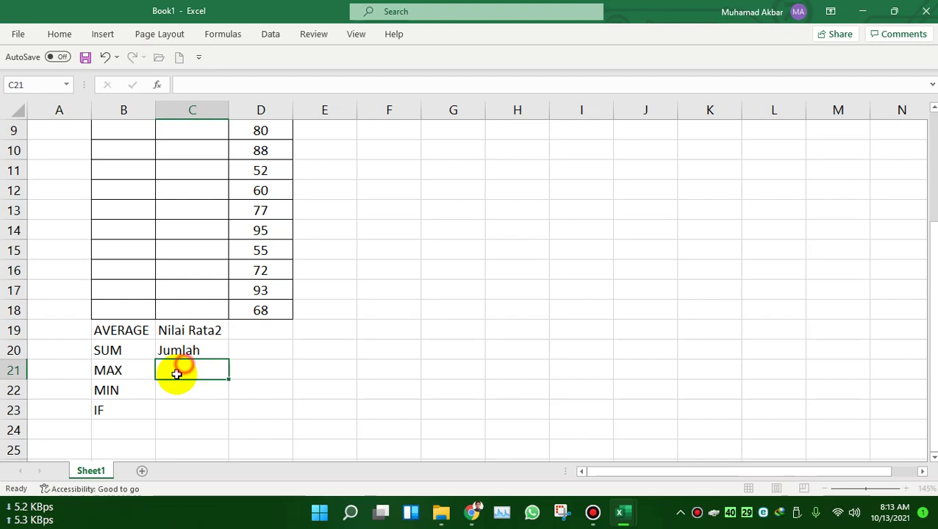
{"action": "type", "text": "Ter"}
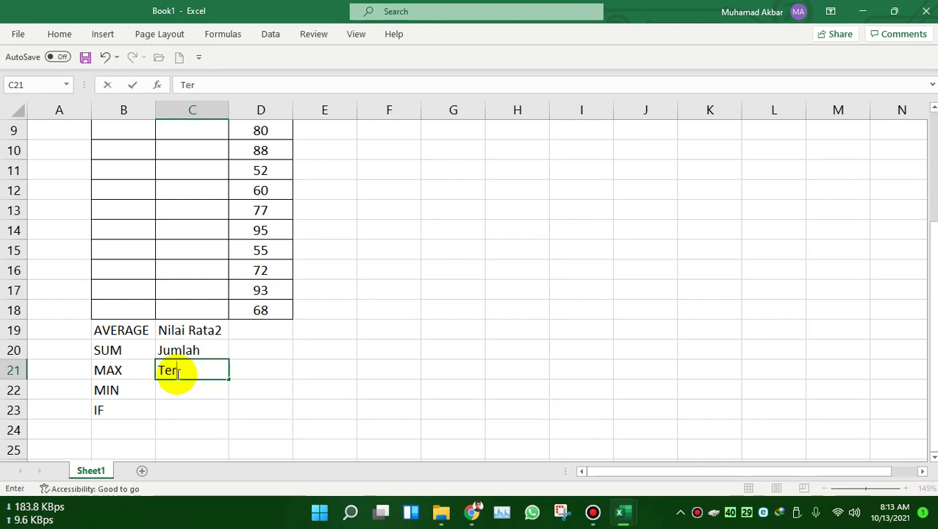
{"action": "type", "text": "bes"}
{"action": "key", "text": "BackSpace"}
{"action": "key", "text": "BackSpace"}
{"action": "key", "text": "BackSpace"}
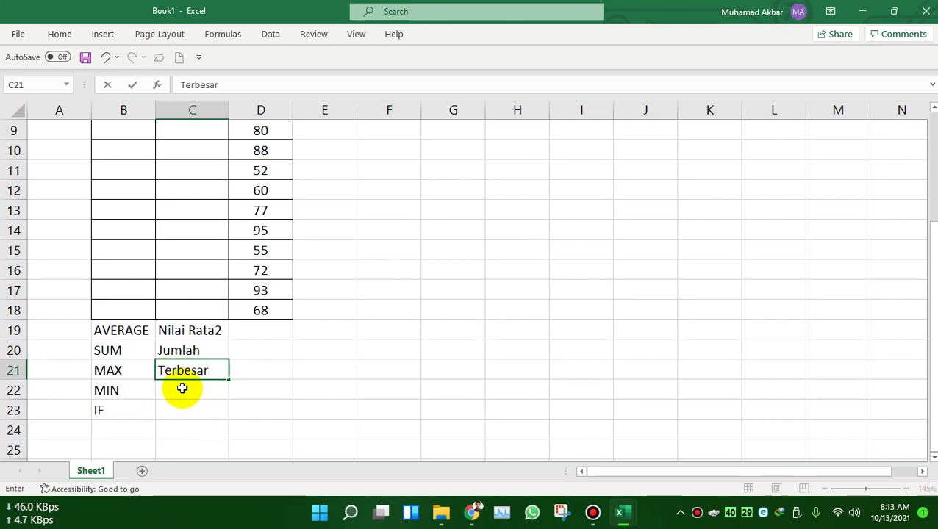
Enter "Terkecil" in C22 beside MIN and "Kondisi" in C23 beside IF.
{"action": "left_click", "coordinate": [182, 388]}
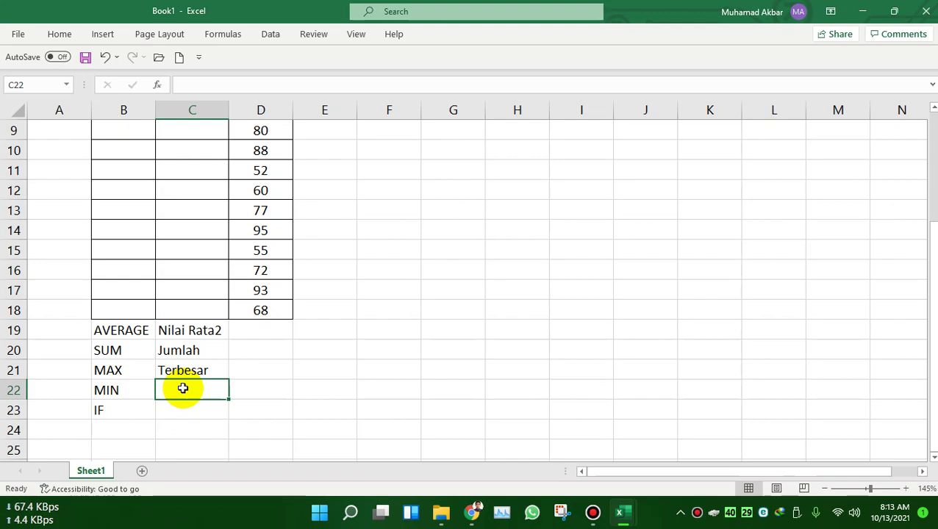
{"action": "type", "text": "Terc"}
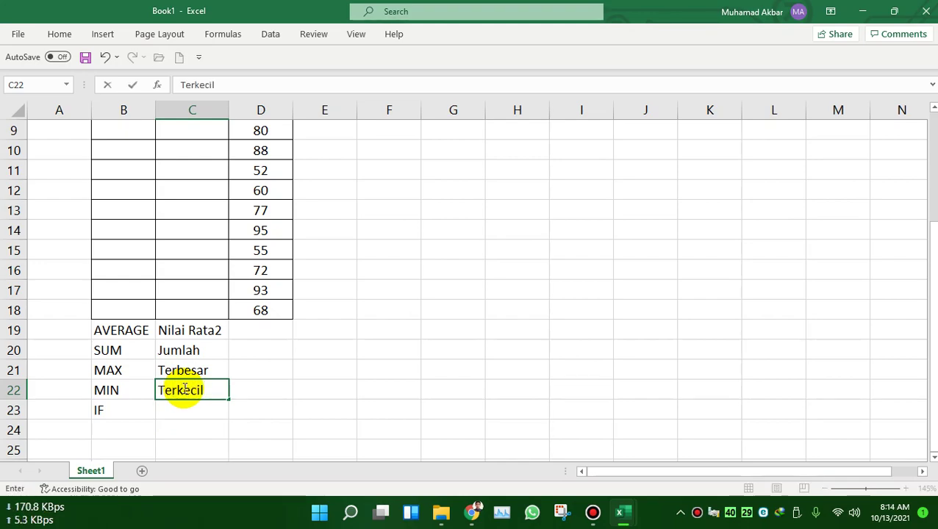
{"action": "type", "text": "ecil"}
{"action": "left_click", "coordinate": [185, 416]}
{"action": "type", "text": "Kondisi"}
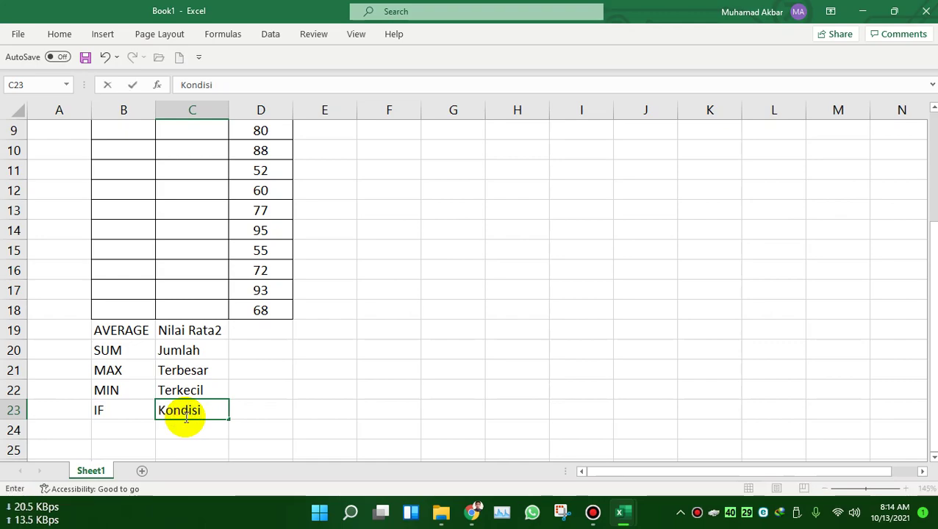
Apply All Borders to the function label rows in B19:D23.
{"action": "left_click", "coordinate": [265, 327]}
{"action": "left_click_drag", "start_coordinate": [110, 325], "coordinate": [285, 403]}
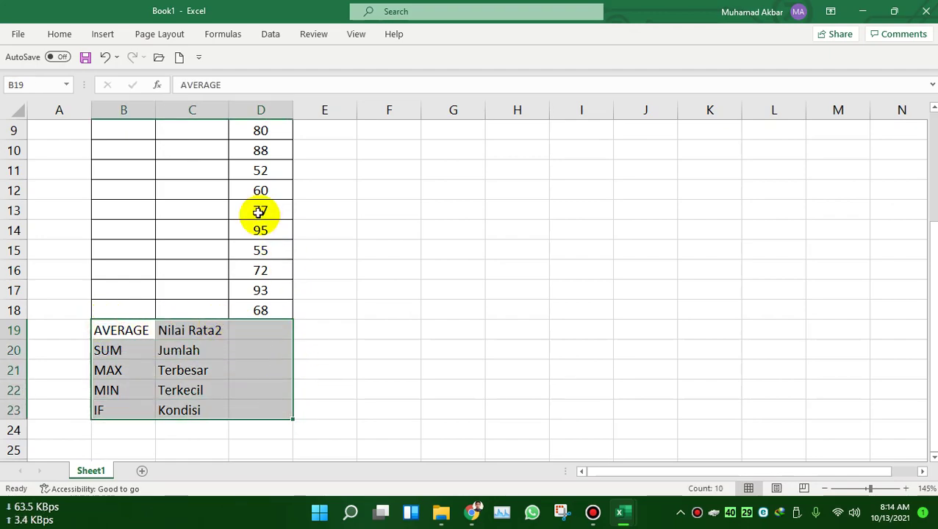
{"action": "left_click", "coordinate": [47, 38]}
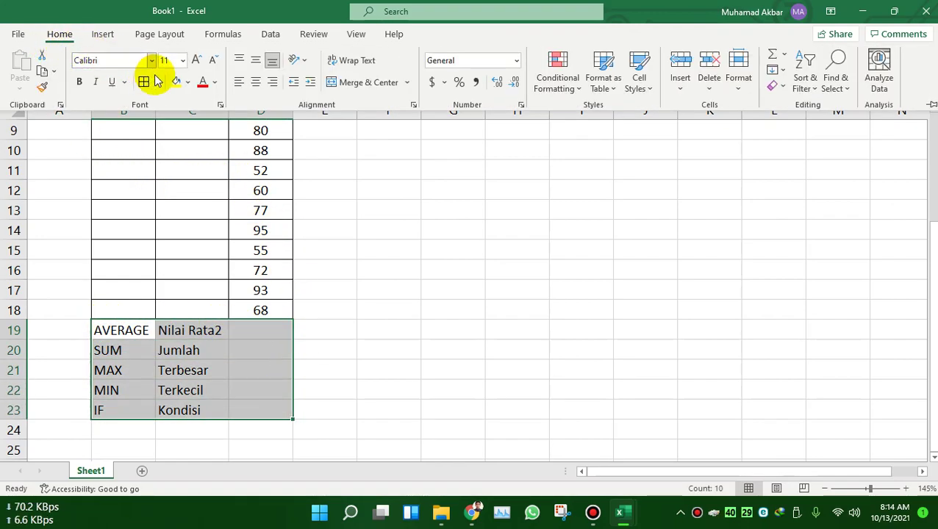
{"action": "left_click", "coordinate": [144, 82]}
{"action": "left_click", "coordinate": [271, 352]}
{"action": "scroll", "coordinate": [268, 353], "scroll_direction": "up", "scroll_amount": 3}
{"action": "scroll", "coordinate": [272, 335], "scroll_direction": "down", "scroll_amount": 5}
{"action": "scroll", "coordinate": [272, 334], "scroll_direction": "up", "scroll_amount": 1}
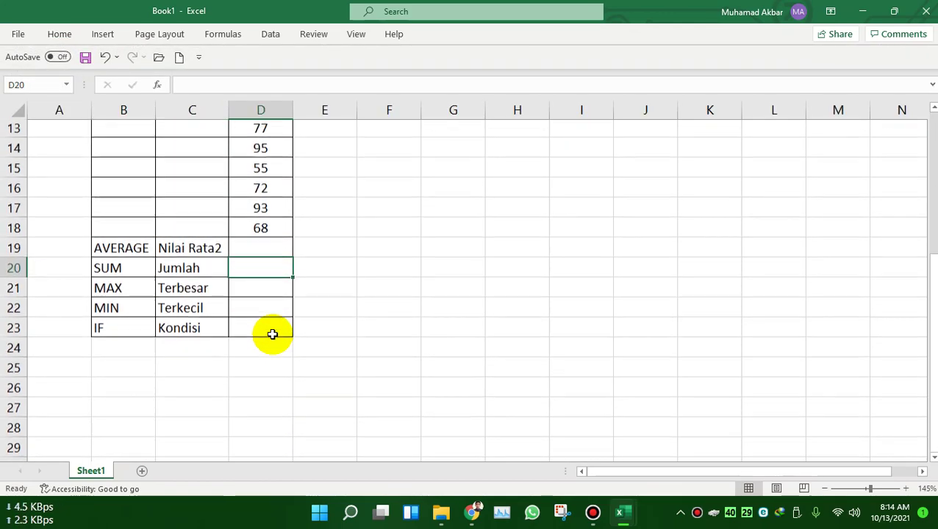
{"action": "scroll", "coordinate": [287, 301], "scroll_direction": "up", "scroll_amount": 1}
Apply All Borders to the empty cells E19:E23 beside the function rows.
{"action": "left_click", "coordinate": [323, 333]}
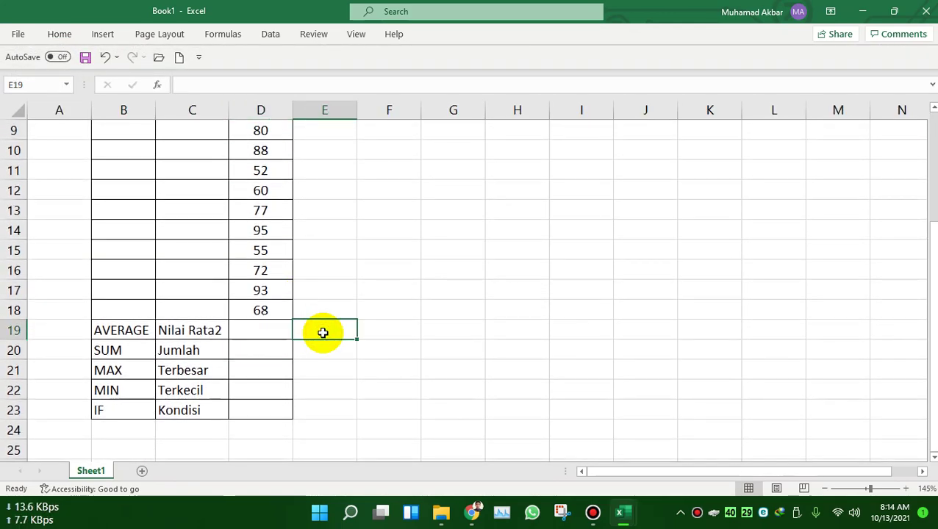
{"action": "left_click_drag", "start_coordinate": [323, 333], "coordinate": [336, 414]}
{"action": "left_click", "coordinate": [414, 349]}
{"action": "left_click", "coordinate": [318, 327]}
{"action": "left_click_drag", "start_coordinate": [321, 341], "coordinate": [334, 412]}
{"action": "left_click", "coordinate": [63, 46]}
{"action": "left_click", "coordinate": [144, 83]}
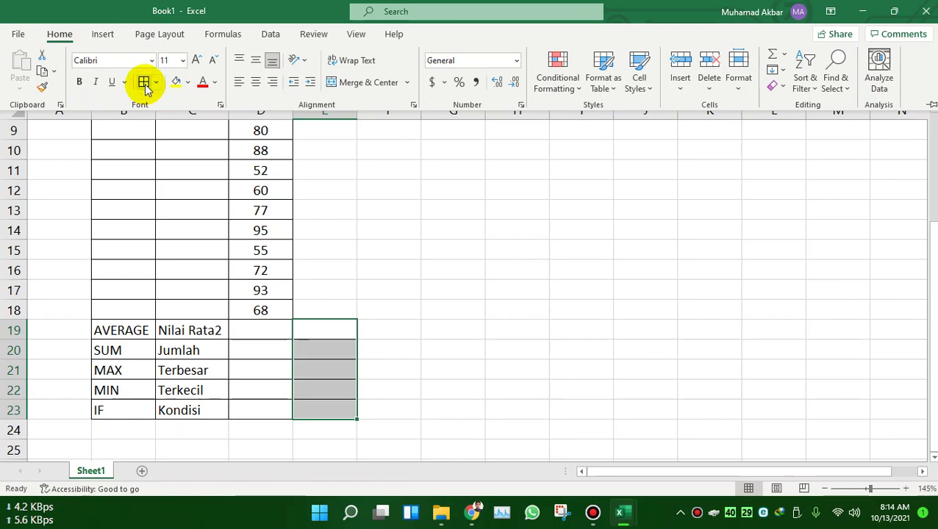
Enter the heading "RUMUS" in E18 and apply All Borders to that cell.
{"action": "left_click", "coordinate": [323, 309]}
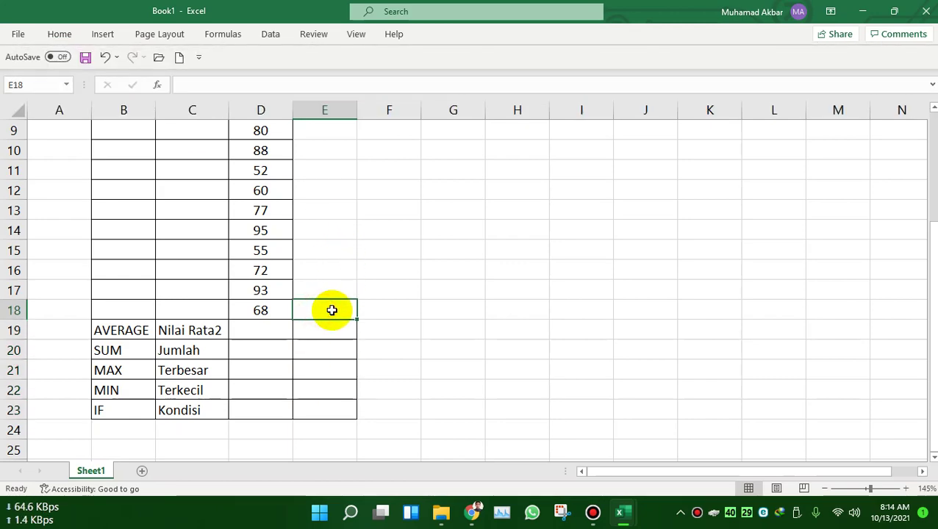
{"action": "type", "text": "RUMU"}
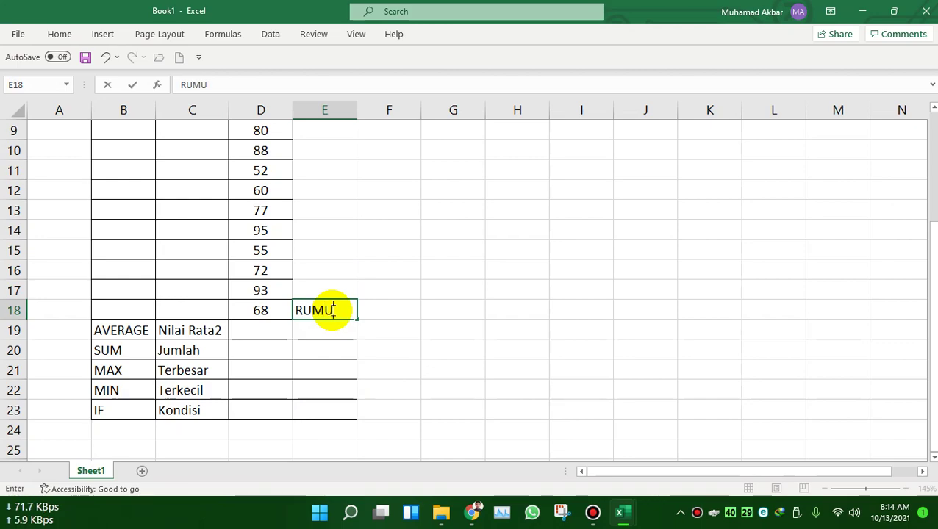
{"action": "left_click", "coordinate": [329, 375]}
{"action": "left_click", "coordinate": [335, 309]}
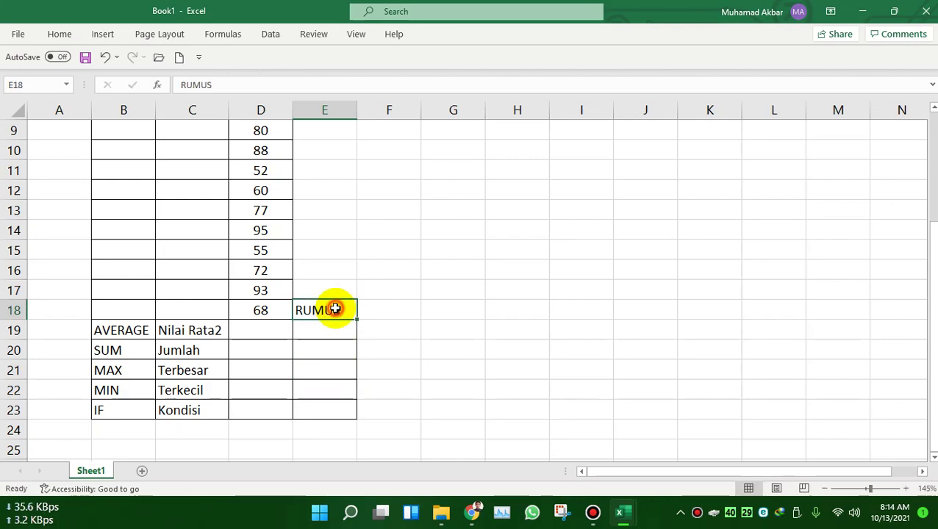
{"action": "left_click", "coordinate": [59, 37]}
{"action": "left_click", "coordinate": [142, 82]}
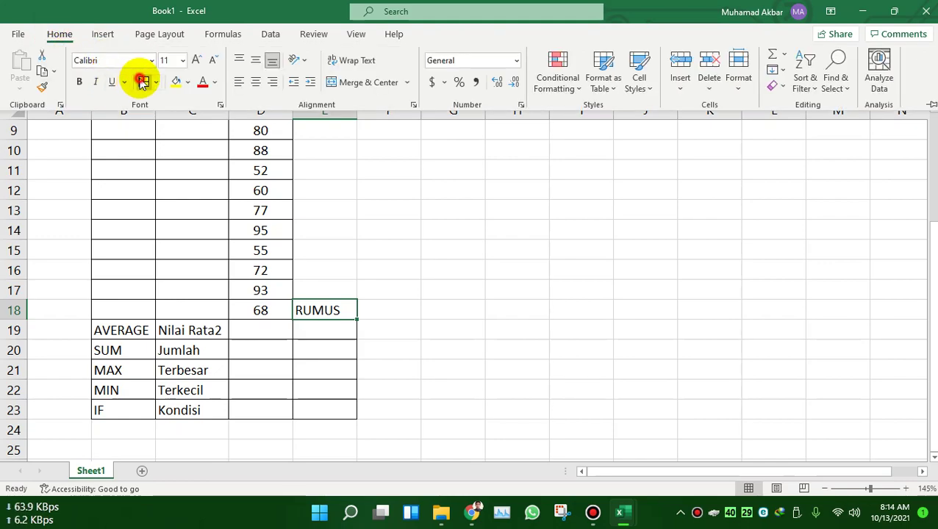
Fill the RUMUS column range E18:E23 with yellow.
{"action": "left_click", "coordinate": [341, 339]}
{"action": "left_click_drag", "start_coordinate": [324, 331], "coordinate": [324, 410]}
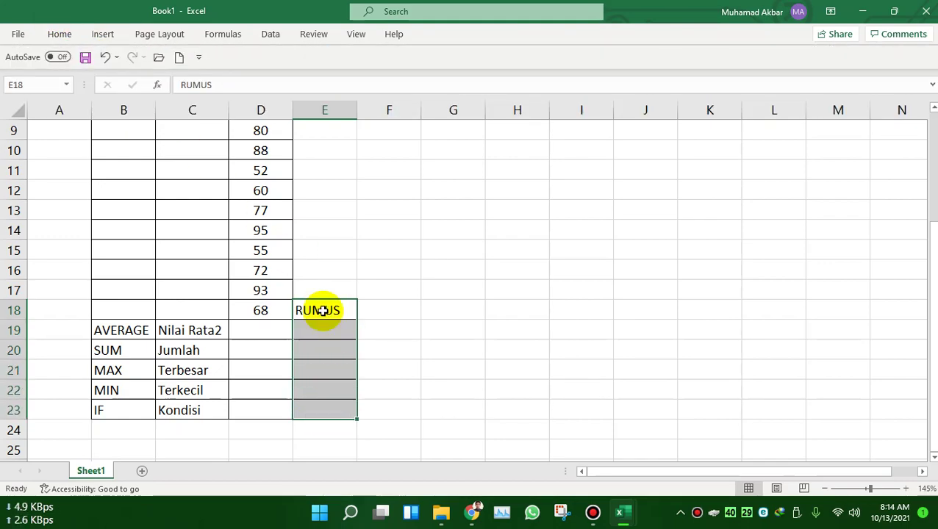
{"action": "left_click", "coordinate": [59, 33]}
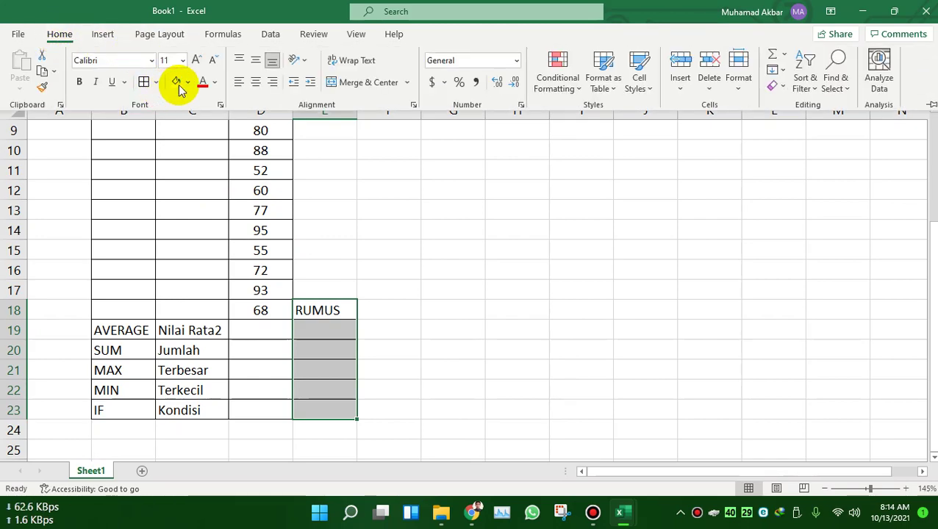
{"action": "left_click", "coordinate": [178, 83]}
{"action": "left_click", "coordinate": [331, 348]}
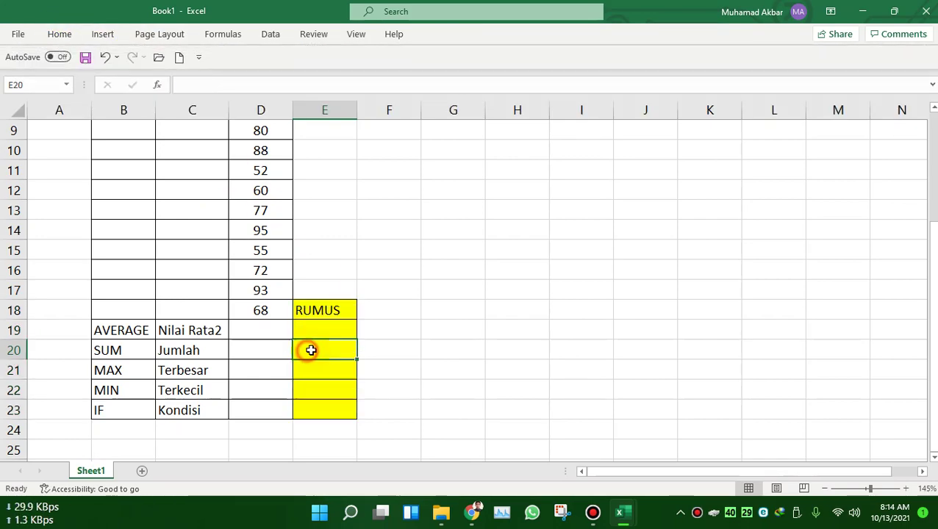
Set the number format of the yellow cells E19:E23 to Text.
{"action": "left_click", "coordinate": [328, 327]}
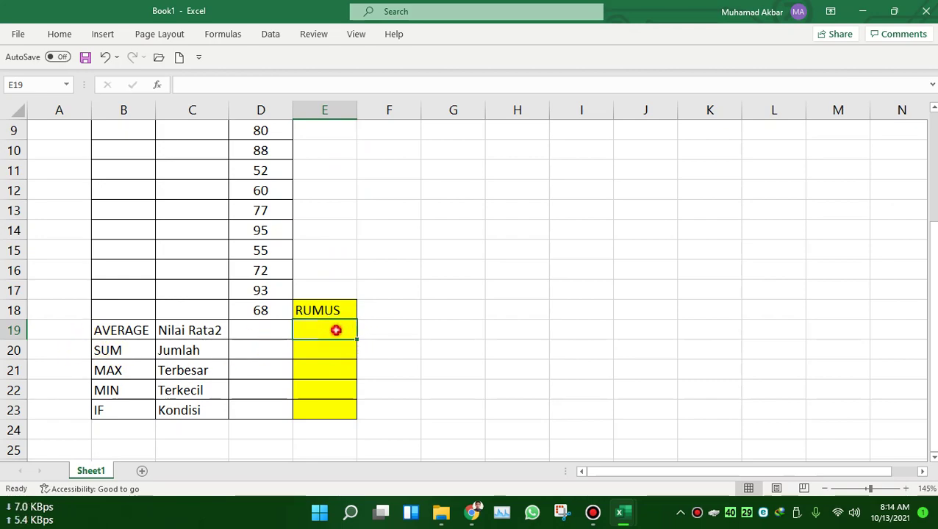
{"action": "left_click_drag", "start_coordinate": [336, 330], "coordinate": [335, 417]}
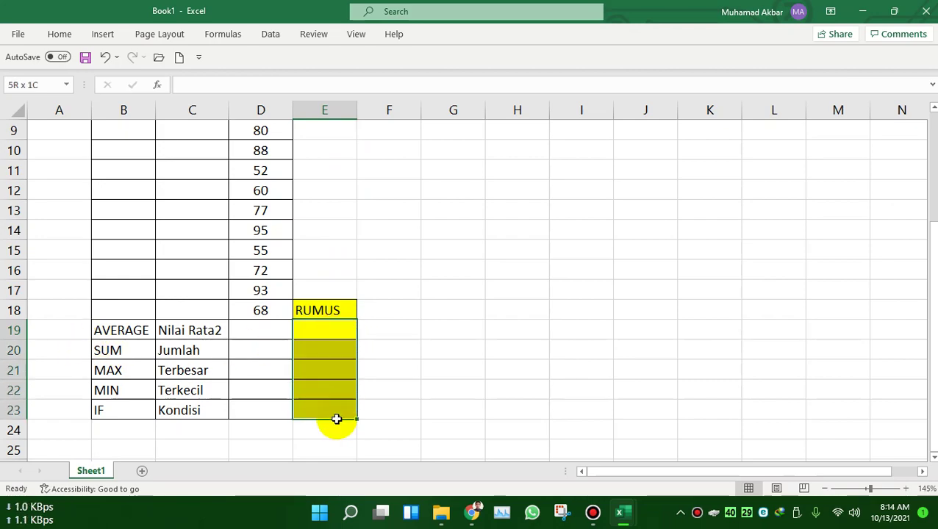
{"action": "left_click", "coordinate": [53, 38]}
{"action": "left_click", "coordinate": [516, 61]}
{"action": "scroll", "coordinate": [461, 303], "scroll_direction": "down", "scroll_amount": 1}
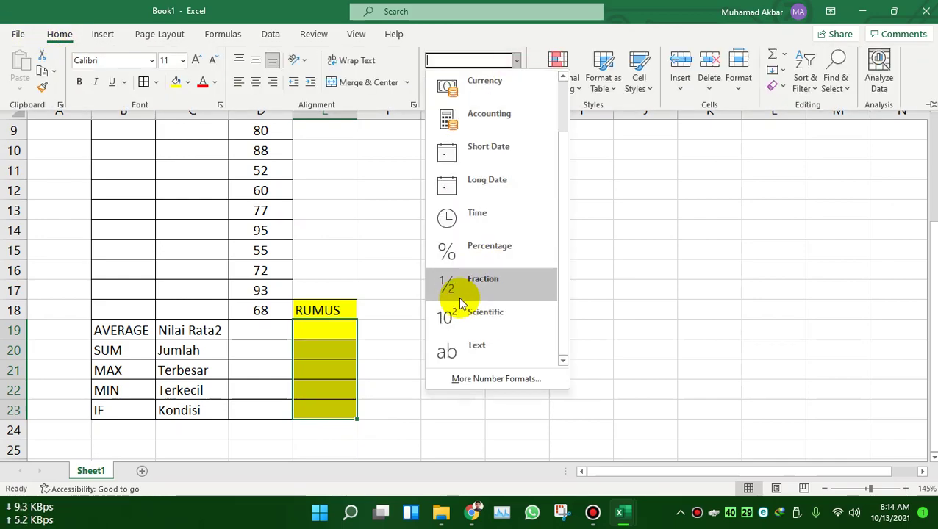
{"action": "left_click", "coordinate": [485, 353]}
{"action": "left_click", "coordinate": [322, 381]}
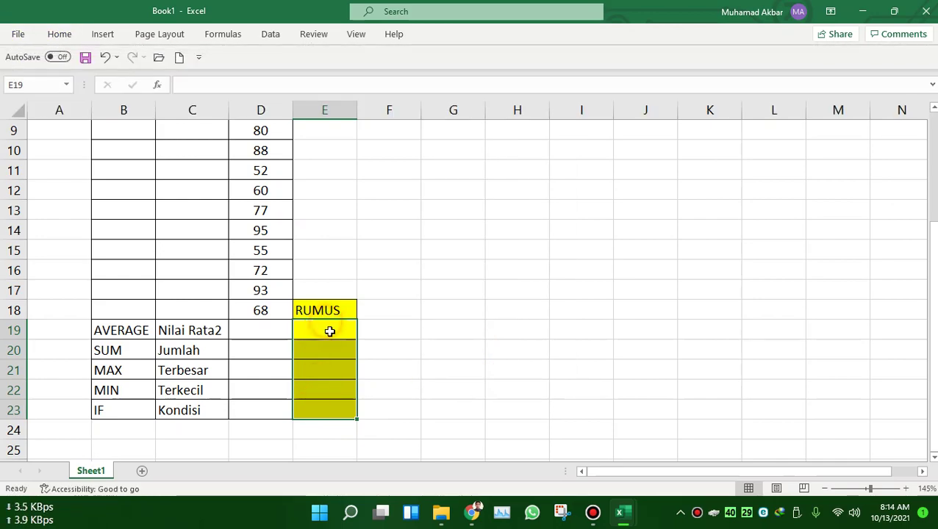
{"action": "left_click", "coordinate": [328, 331]}
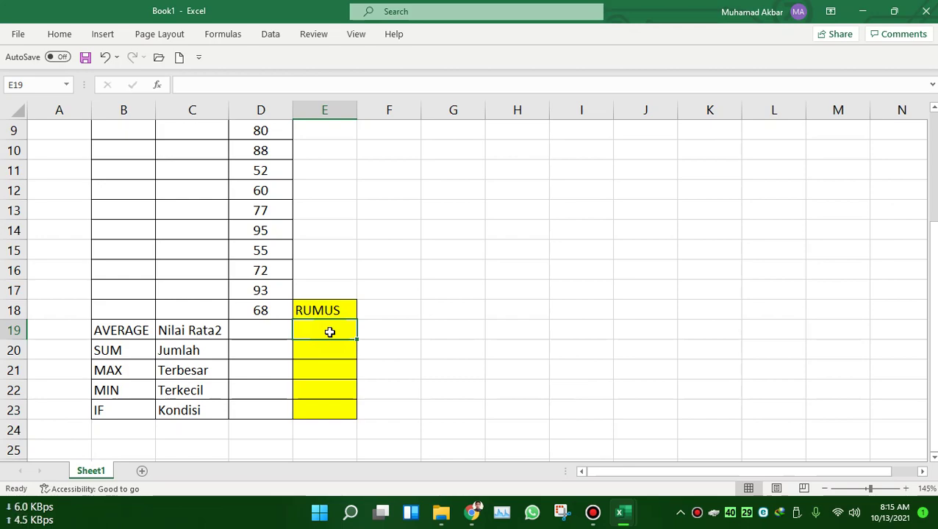
Enter "Note :" in F18 next to the RUMUS heading.
{"action": "left_click", "coordinate": [408, 312]}
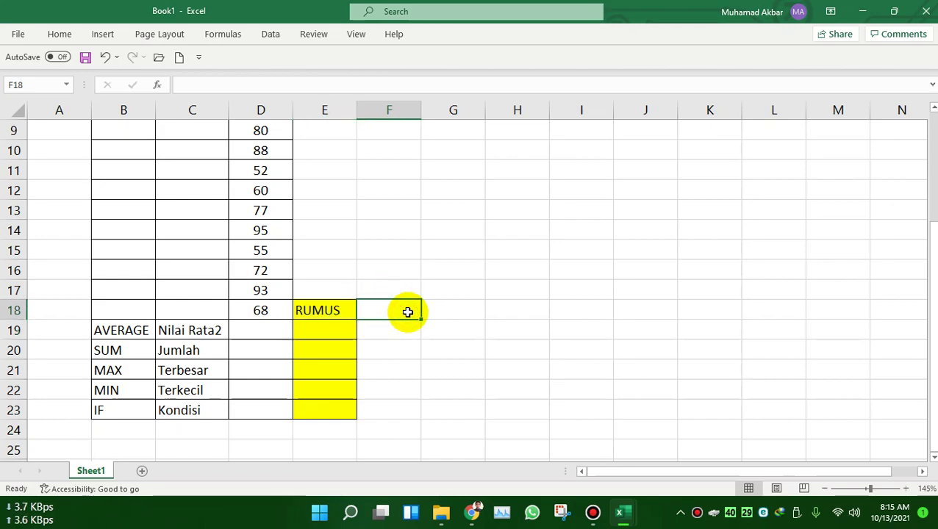
{"action": "type", "text": "Noy"}
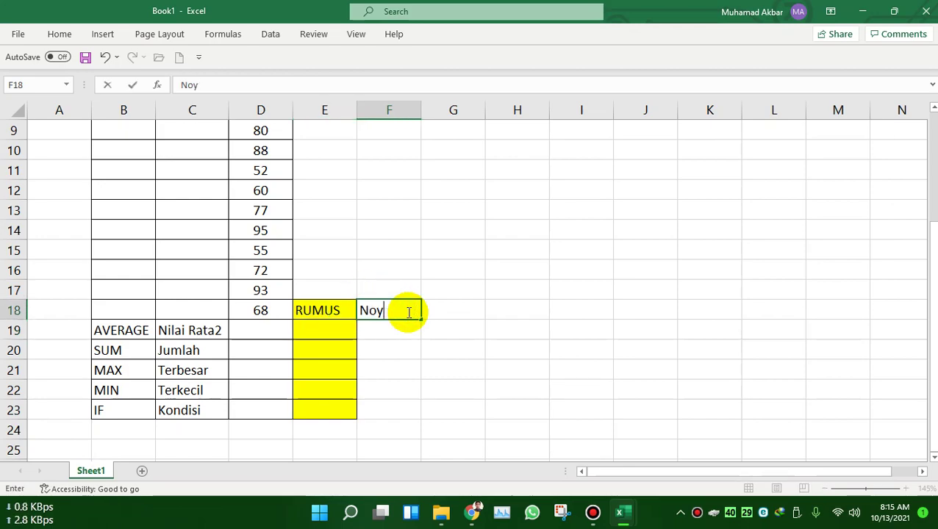
{"action": "type", "text": "te :"}
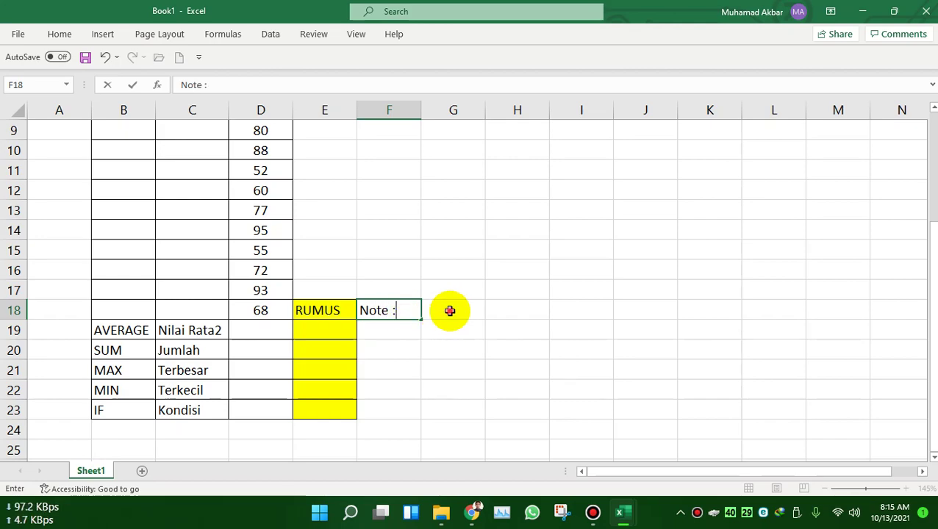
Enter the note "Sebelum menuliskan rumus, wajib mengetik tandna sama dengan ( = )" in G18, beside "Note :".
{"action": "left_click", "coordinate": [450, 311]}
{"action": "type", "text": "SE"}
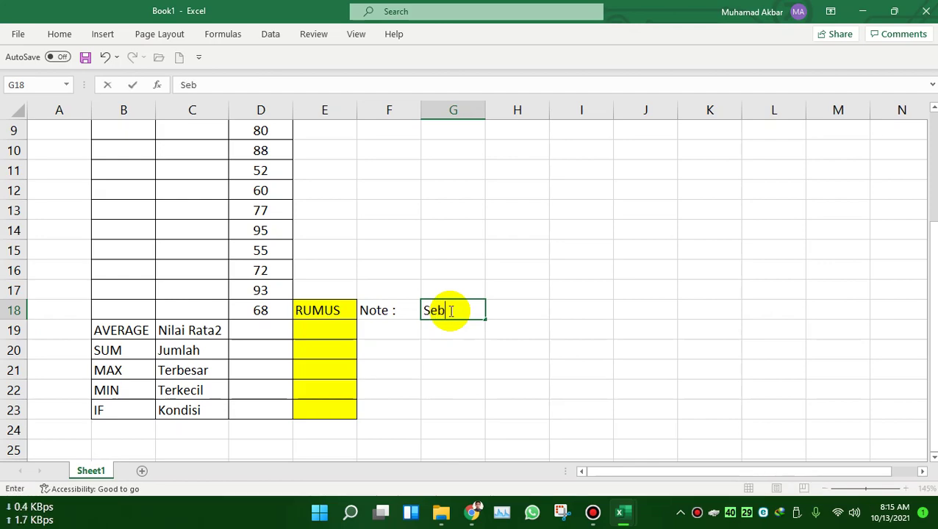
{"action": "type", "text": "men"}
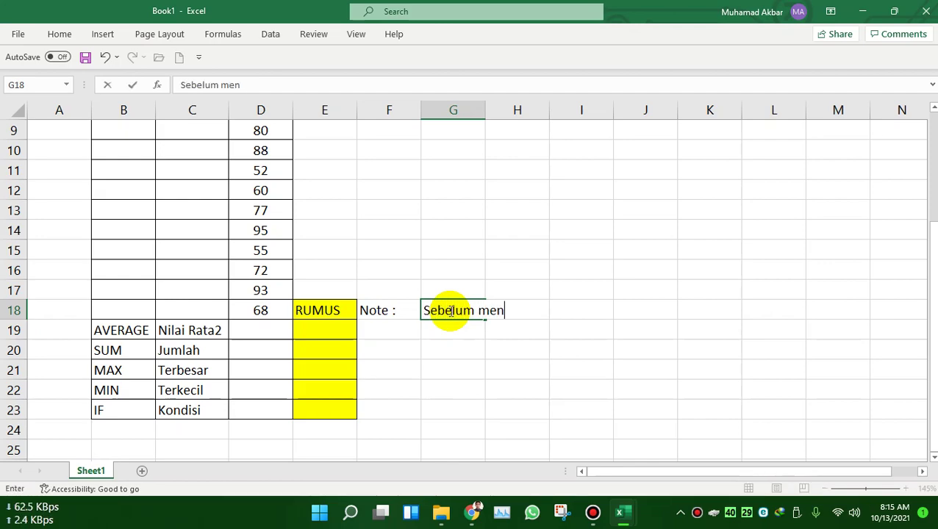
{"action": "type", "text": "uliskan rumus, wajib mengetik sama de"}
{"action": "key", "text": "BackSpace"}
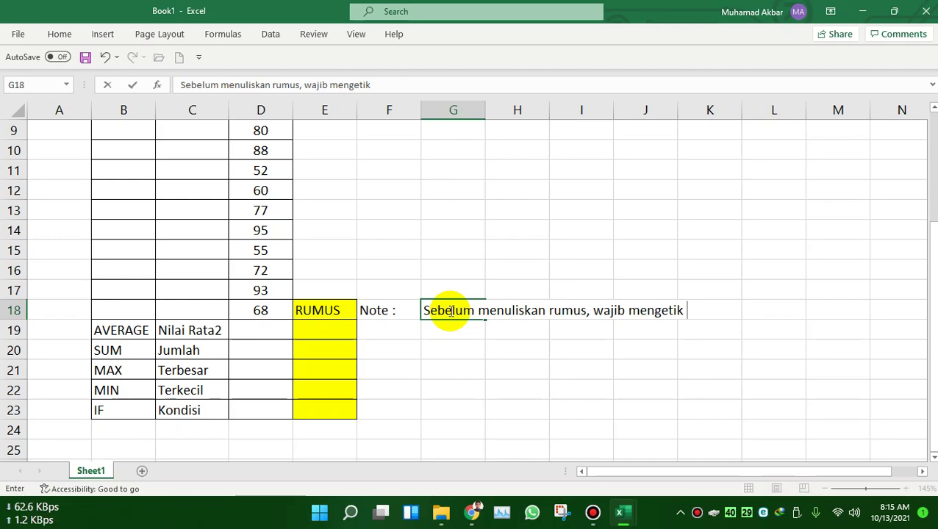
{"action": "type", "text": "tandna sama dengan"}
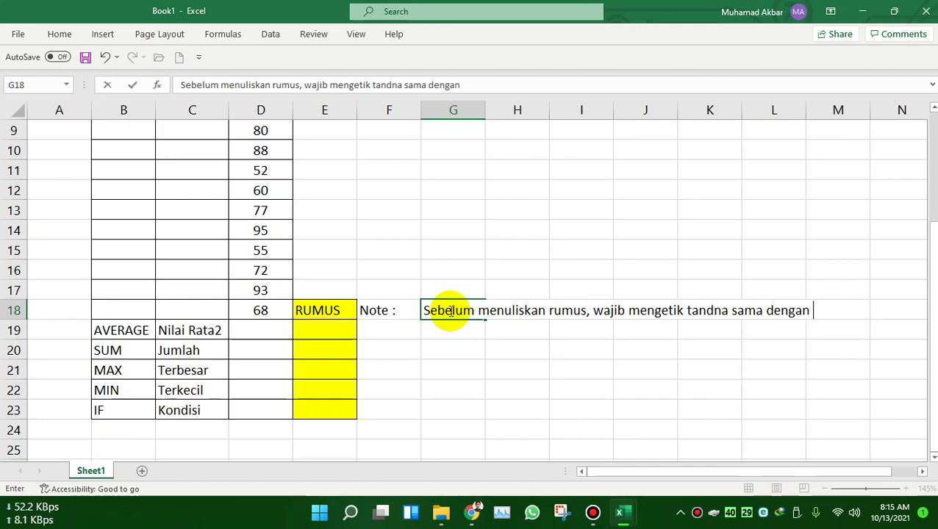
{"action": "type", "text": " ( = )"}
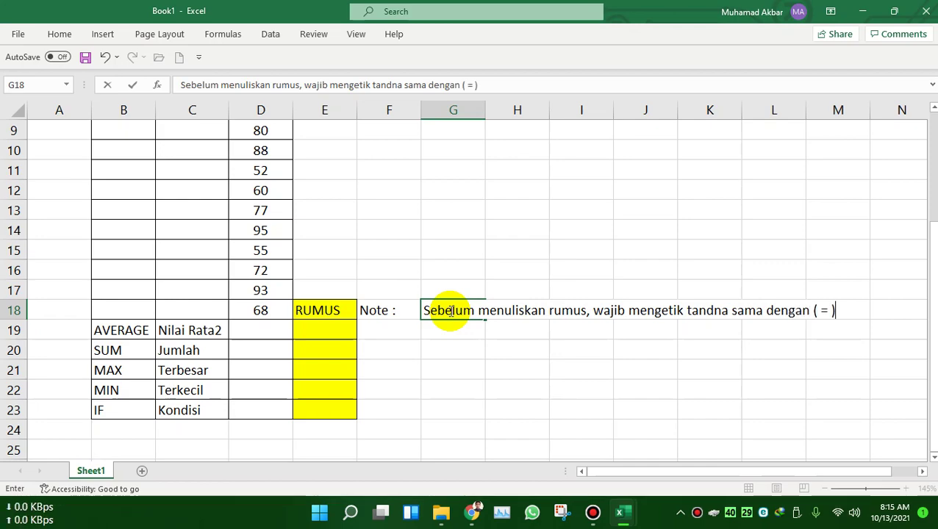
{"action": "left_click", "coordinate": [451, 339]}
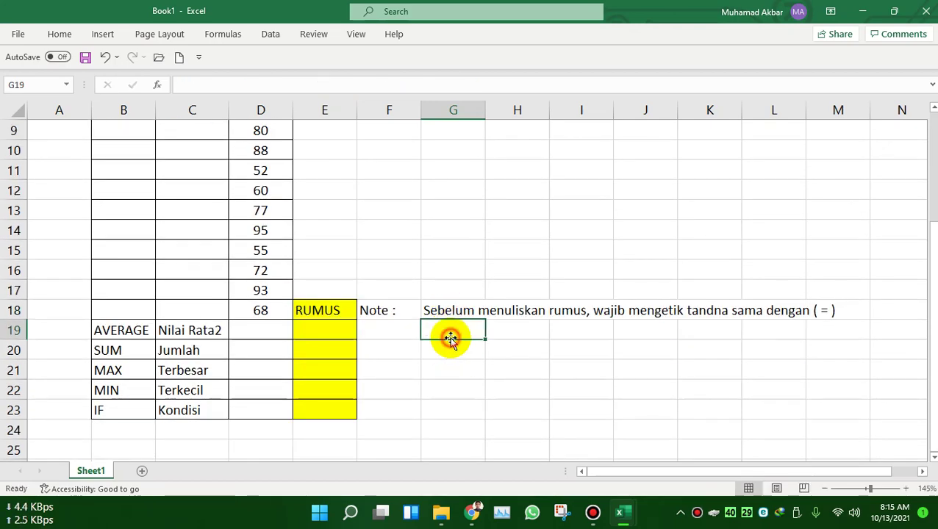
{"action": "left_click", "coordinate": [397, 336]}
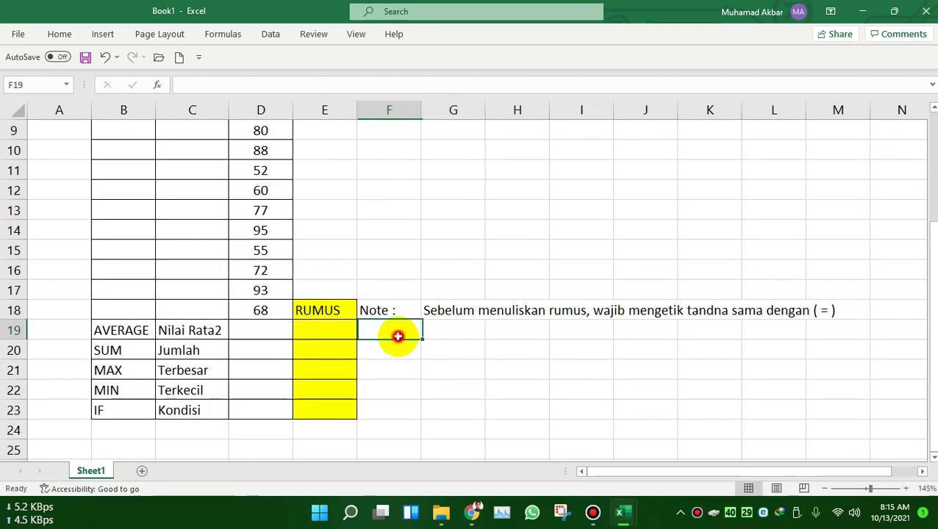
Try to put a dash and a space in front of the note text in G18.
{"action": "left_click", "coordinate": [440, 310]}
{"action": "left_click", "coordinate": [180, 85]}
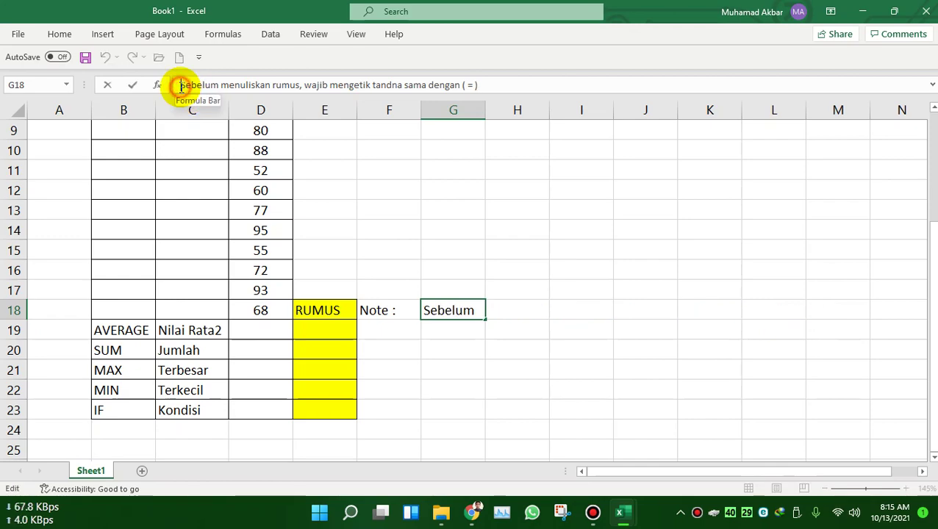
{"action": "type", "text": "-"}
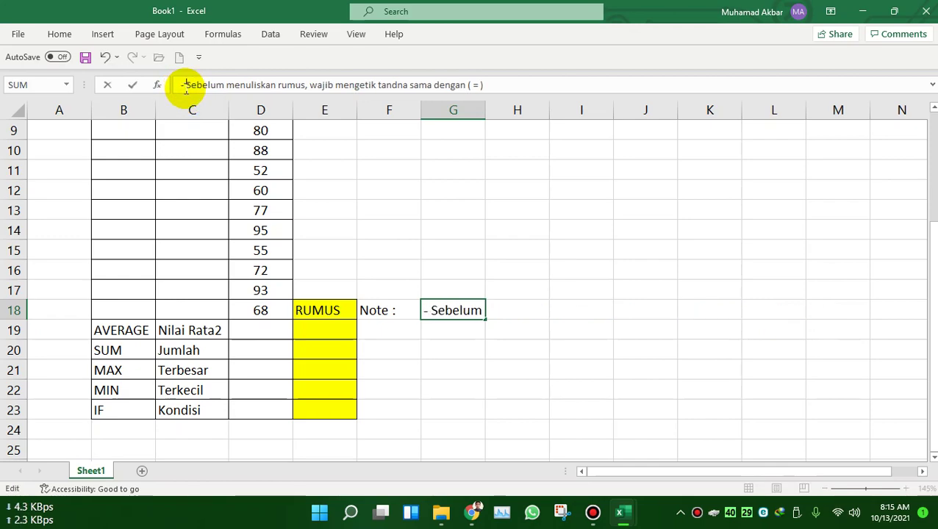
{"action": "left_click", "coordinate": [478, 351]}
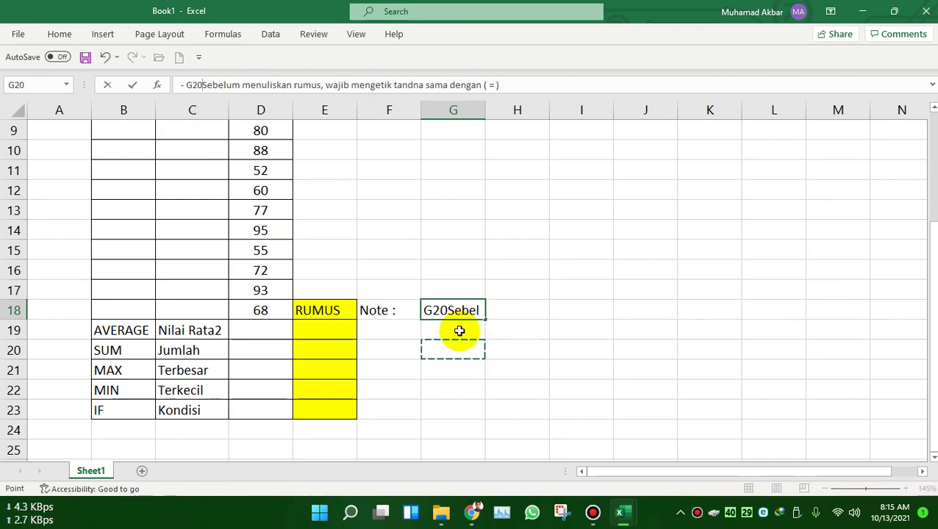
{"action": "key", "text": "ctrl+z"}
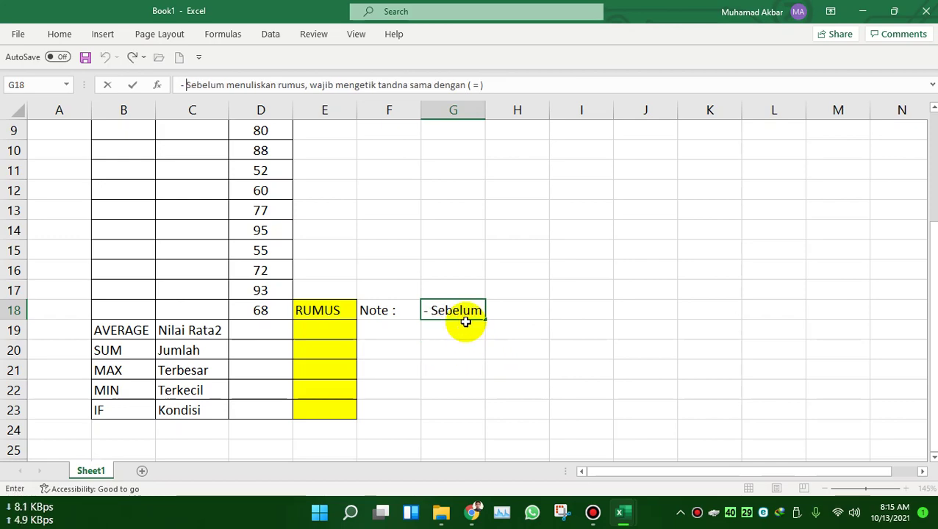
{"action": "left_click", "coordinate": [456, 392]}
{"action": "key", "text": "ctrl+z"}
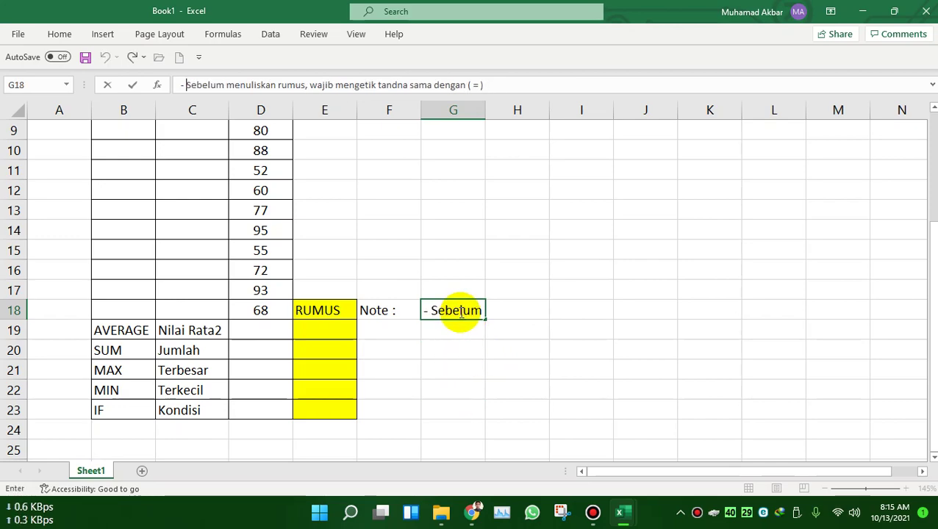
{"action": "key", "text": "Return"}
{"action": "left_click", "coordinate": [449, 329]}
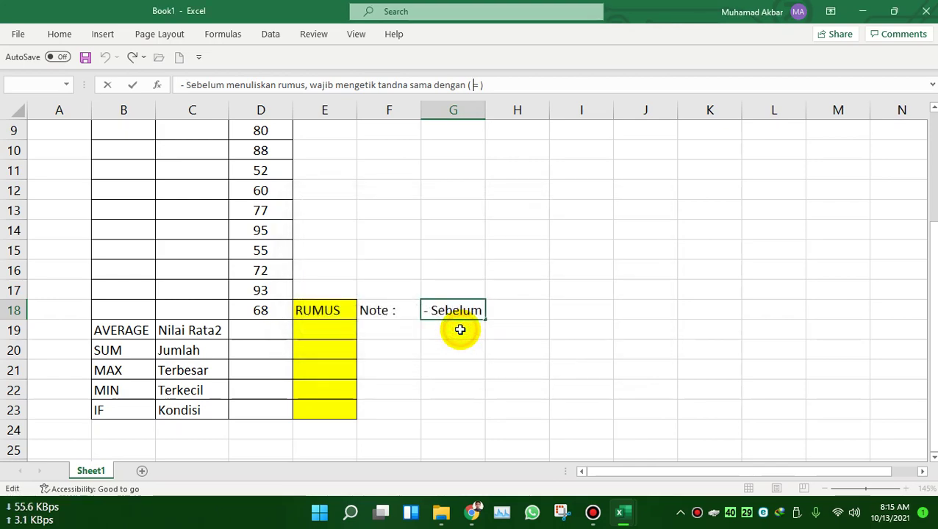
{"action": "left_click", "coordinate": [511, 84]}
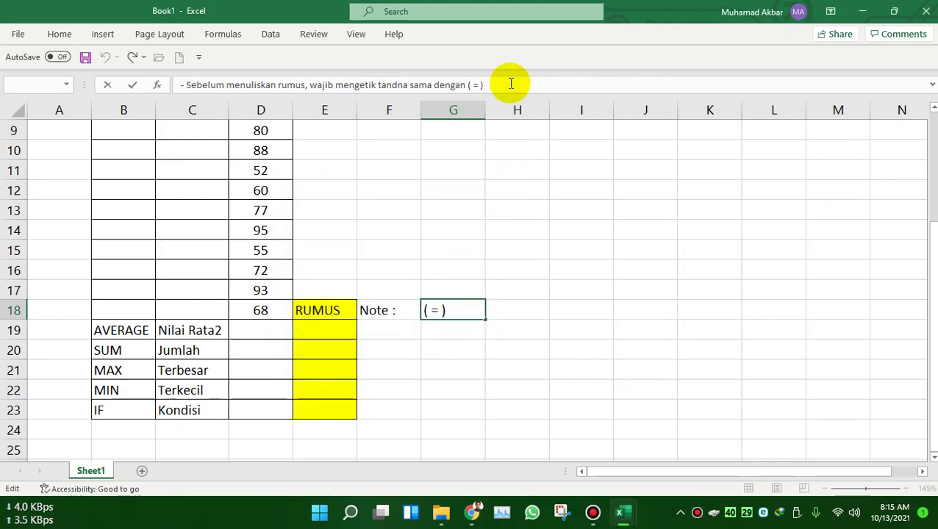
{"action": "key", "text": "Return"}
{"action": "left_click", "coordinate": [643, 204]}
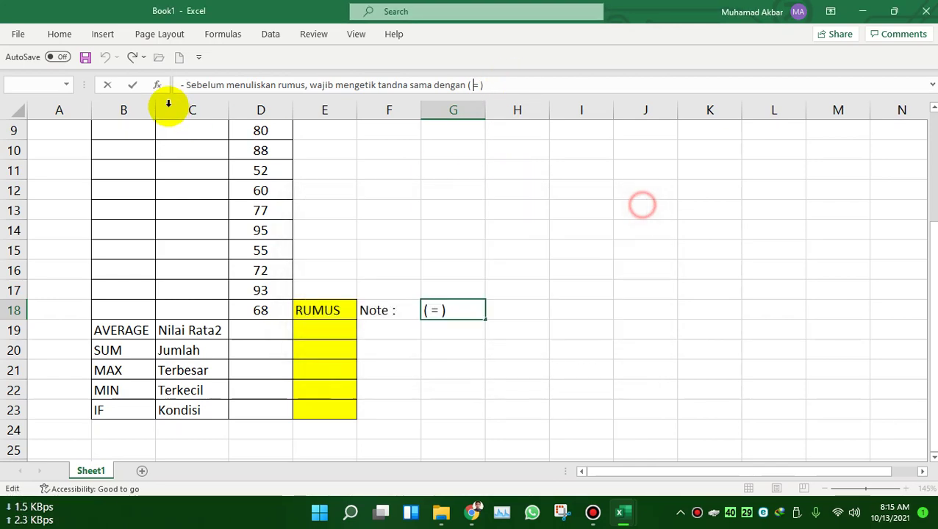
Remove the leading dash from the note in G18 and commit the cell.
{"action": "left_click", "coordinate": [189, 86]}
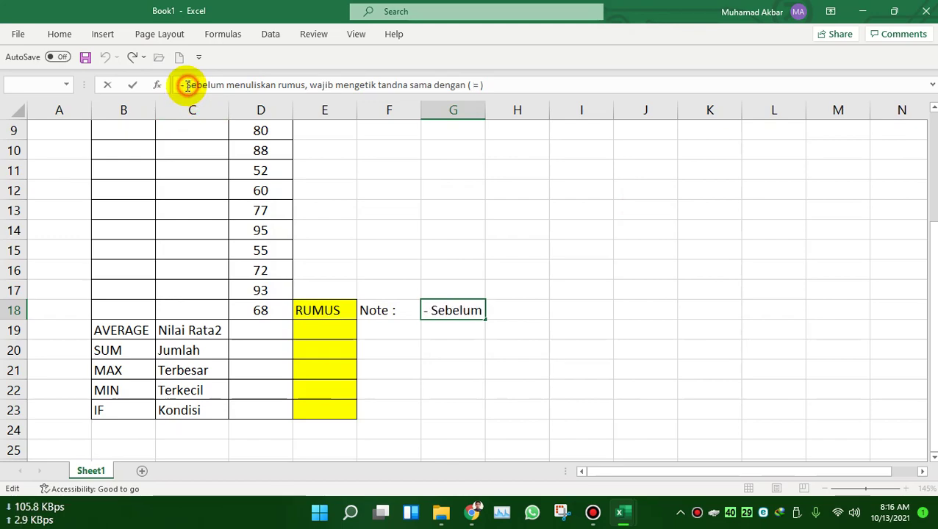
{"action": "key", "text": "BackSpace"}
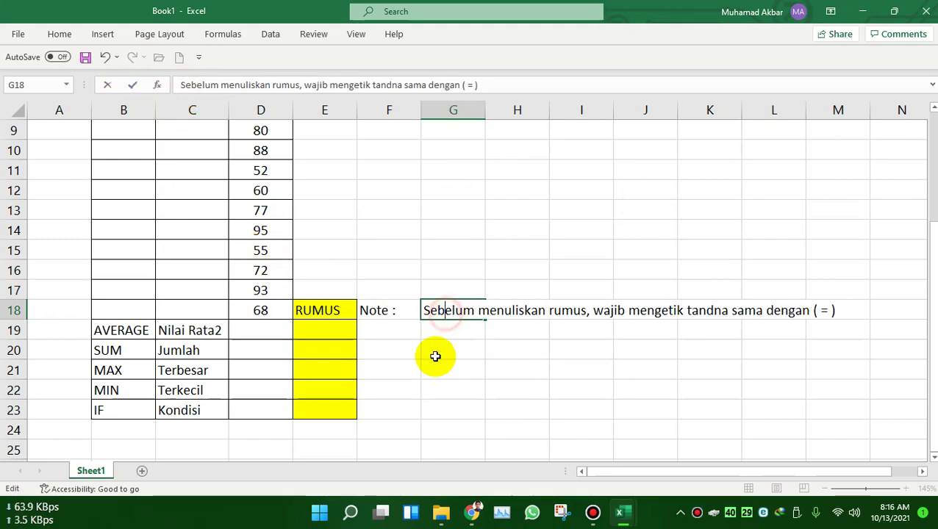
{"action": "left_click", "coordinate": [441, 352]}
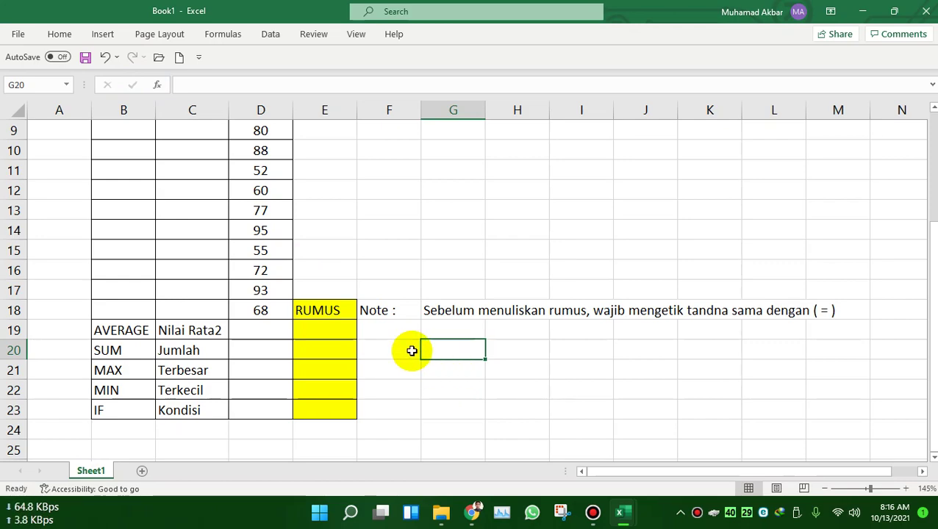
Correct the misspelled word "tandna" to "tanda" in the G18 note.
{"action": "left_click", "coordinate": [719, 310]}
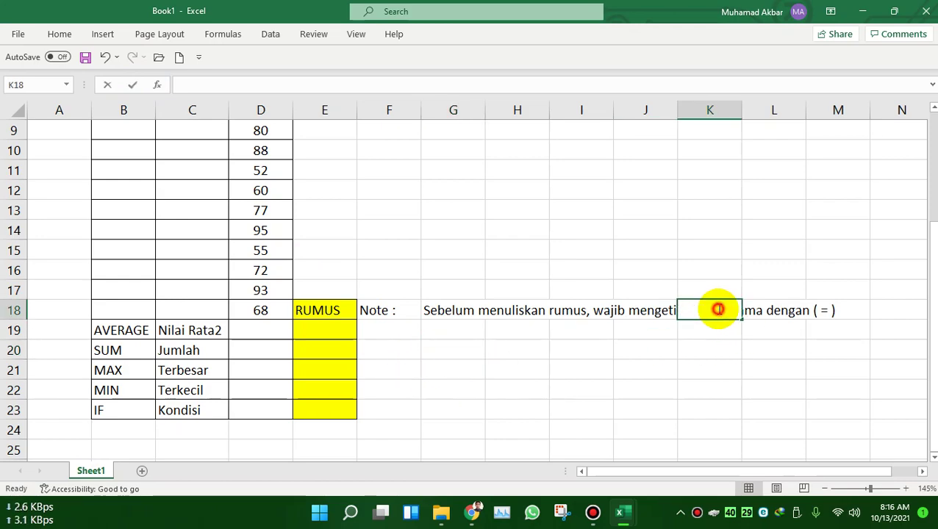
{"action": "left_click", "coordinate": [433, 314]}
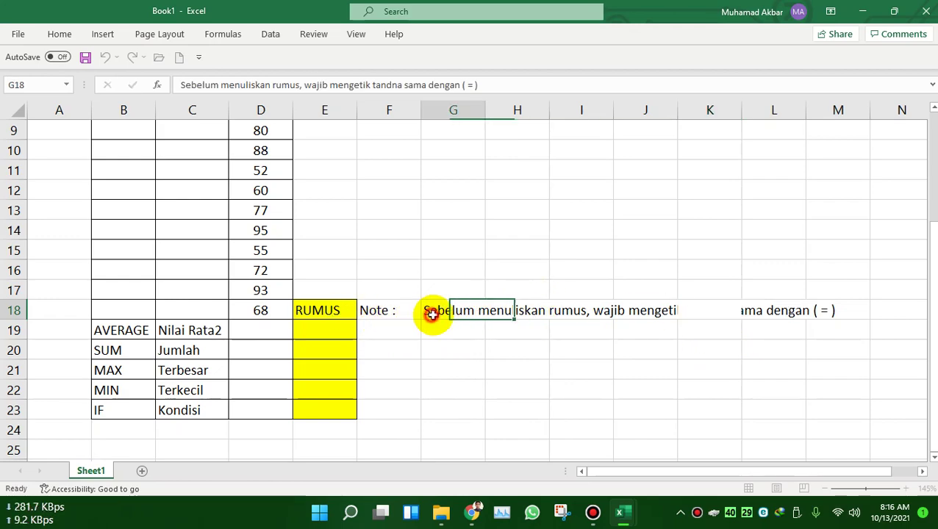
{"action": "left_click", "coordinate": [395, 83]}
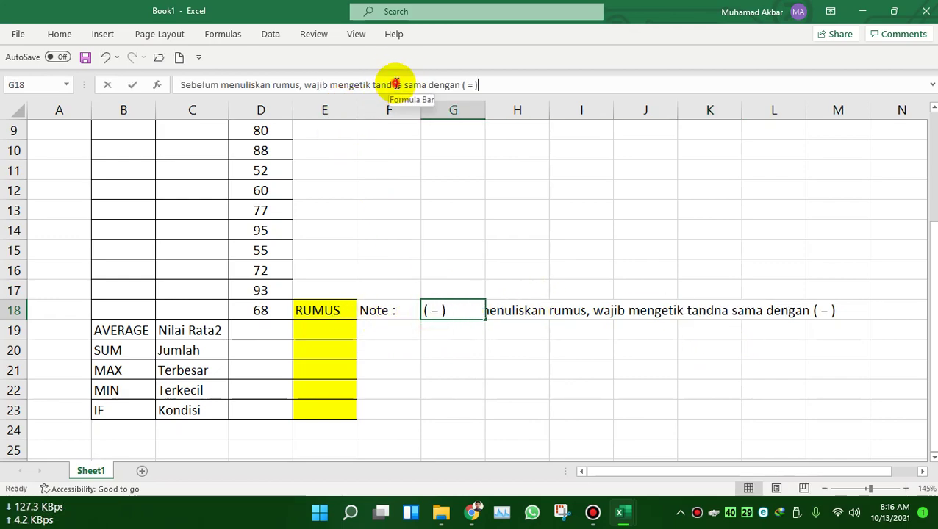
{"action": "left_click", "coordinate": [395, 84]}
{"action": "key", "text": "BackSpace"}
{"action": "key", "text": "BackSpace"}
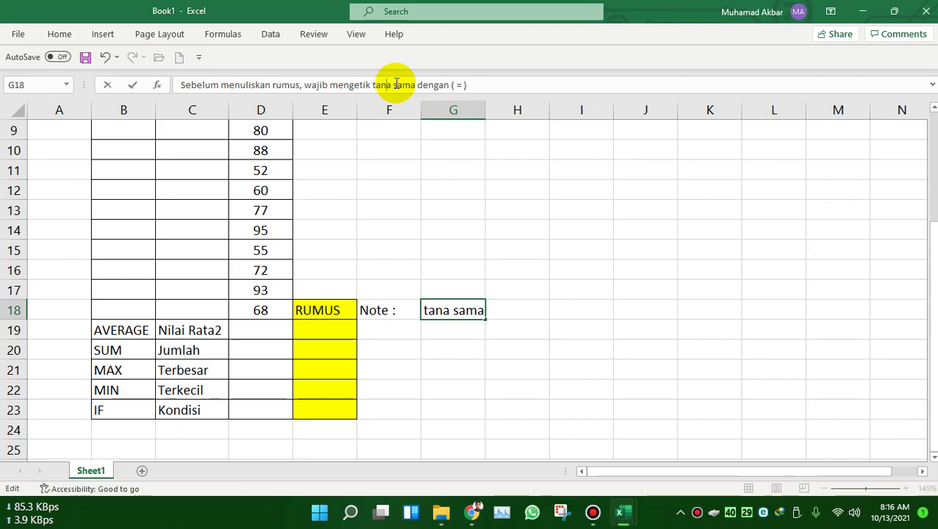
{"action": "type", "text": "da"}
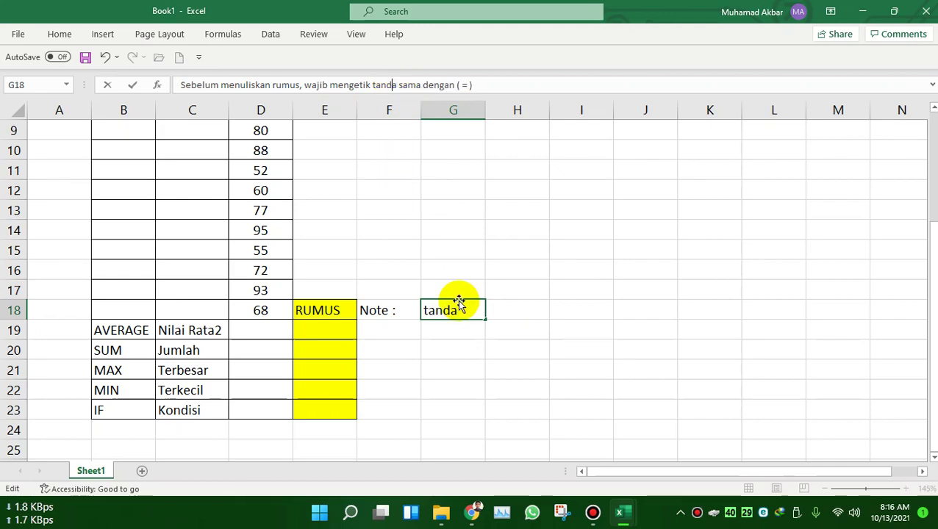
{"action": "key", "text": "Delete"}
{"action": "left_click", "coordinate": [448, 351]}
{"action": "left_click", "coordinate": [429, 367]}
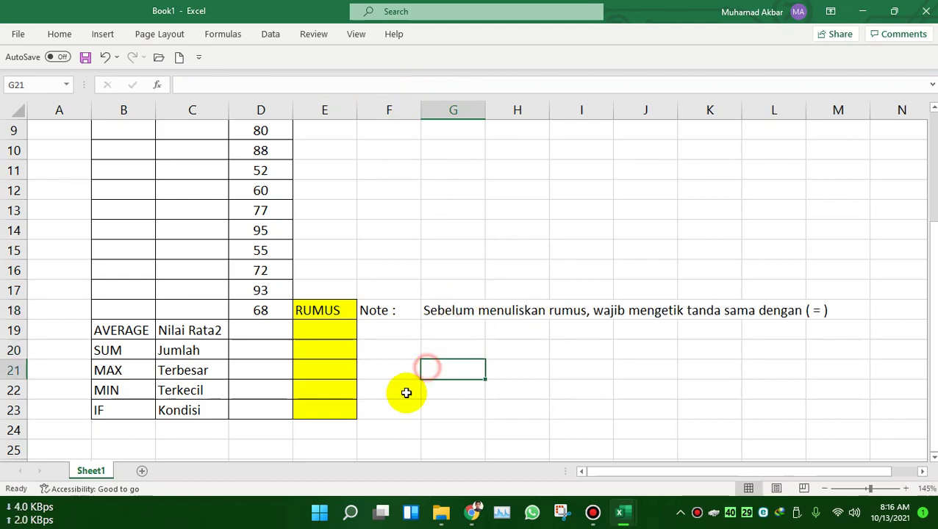
Enter "=AVERAGE" as text in E19 and widen column E to make room for longer formula text.
{"action": "left_click", "coordinate": [324, 333]}
{"action": "type", "text": "="}
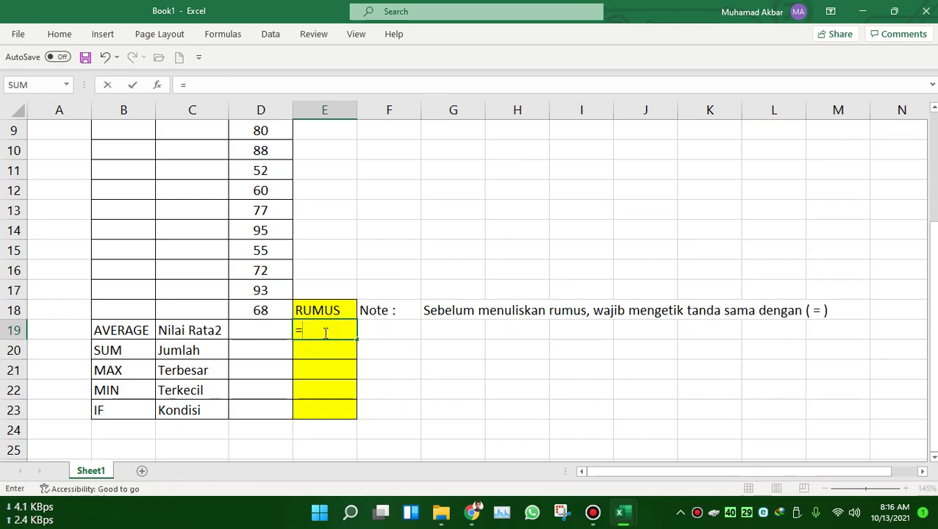
{"action": "type", "text": "A"}
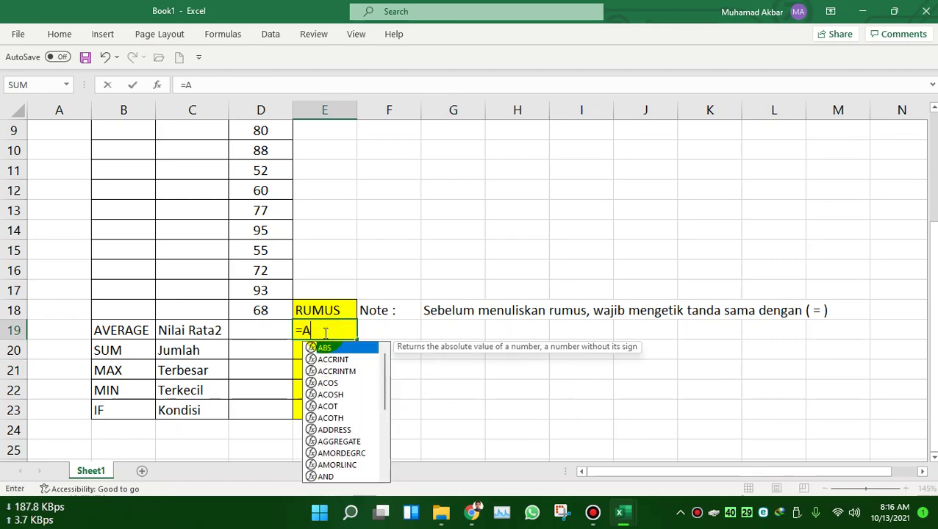
{"action": "type", "text": "VERA"}
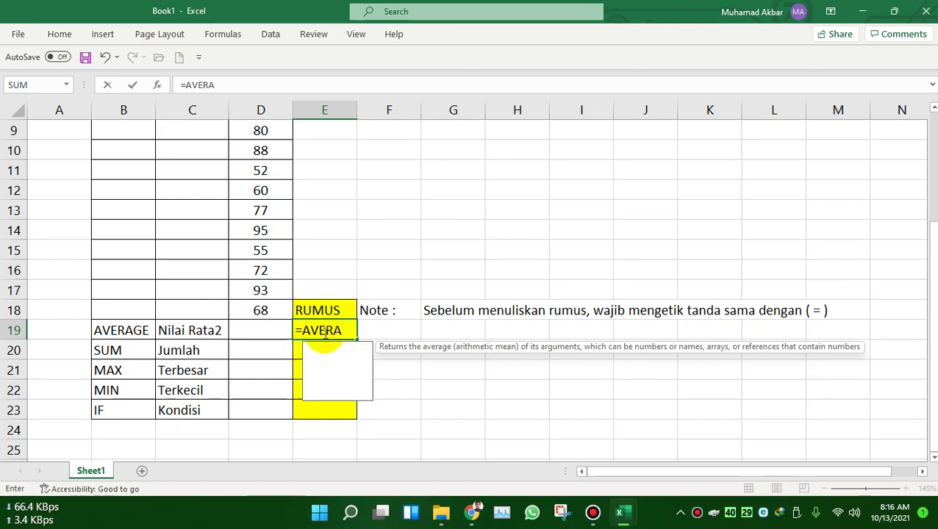
{"action": "type", "text": "GE"}
{"action": "left_click", "coordinate": [341, 413]}
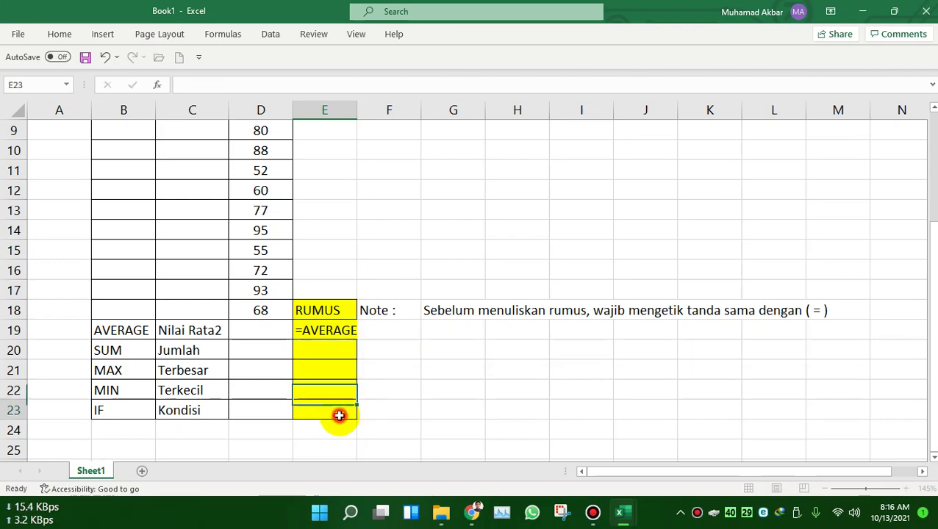
{"action": "left_click", "coordinate": [348, 330]}
{"action": "left_click_drag", "start_coordinate": [358, 108], "coordinate": [463, 109]}
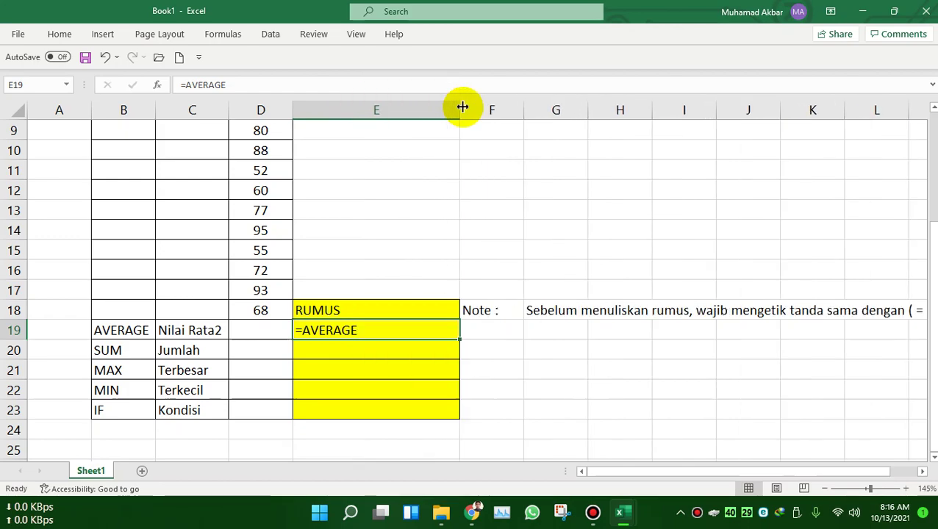
Complete the formula text in E19 so it reads "=AVERAGE(number1, number2)" and commit the cell.
{"action": "double_click", "coordinate": [303, 330]}
{"action": "left_click", "coordinate": [392, 331]}
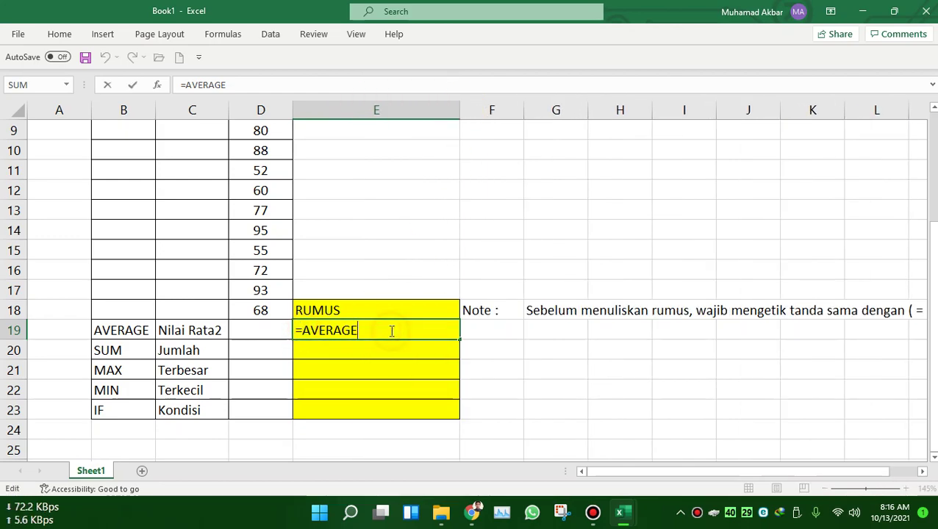
{"action": "left_click", "coordinate": [53, 37]}
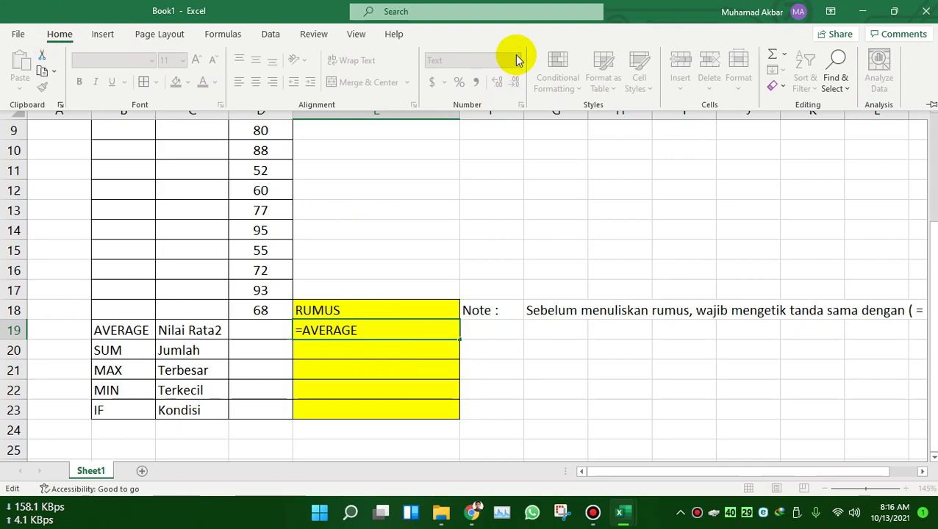
{"action": "left_click", "coordinate": [377, 327]}
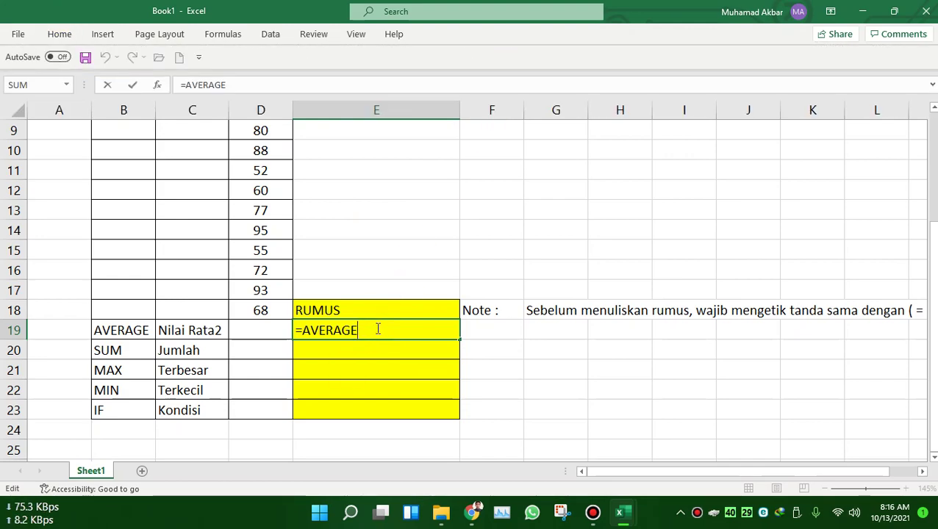
{"action": "type", "text": "(s"}
{"action": "key", "text": "BackSpace"}
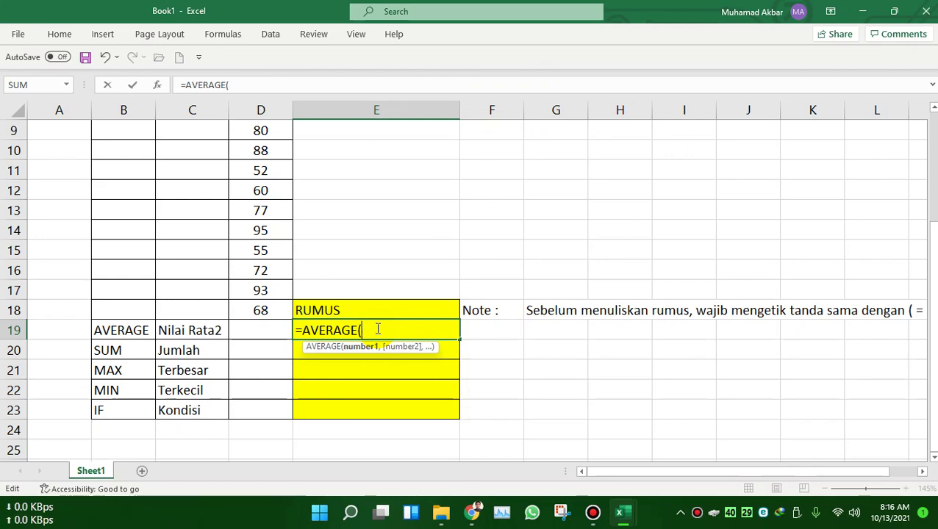
{"action": "type", "text": "n"}
{"action": "key", "text": "BackSpace"}
{"action": "type", "text": "number1"}
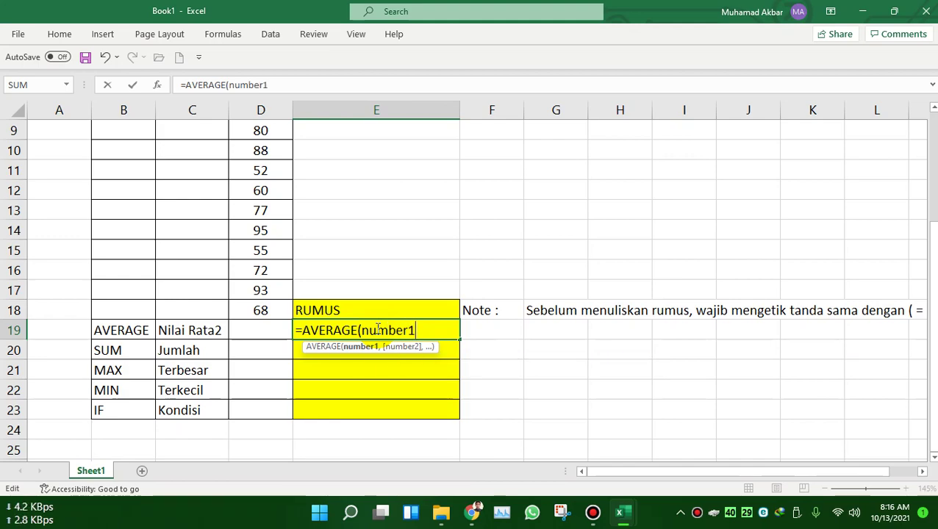
{"action": "type", "text": ", n"}
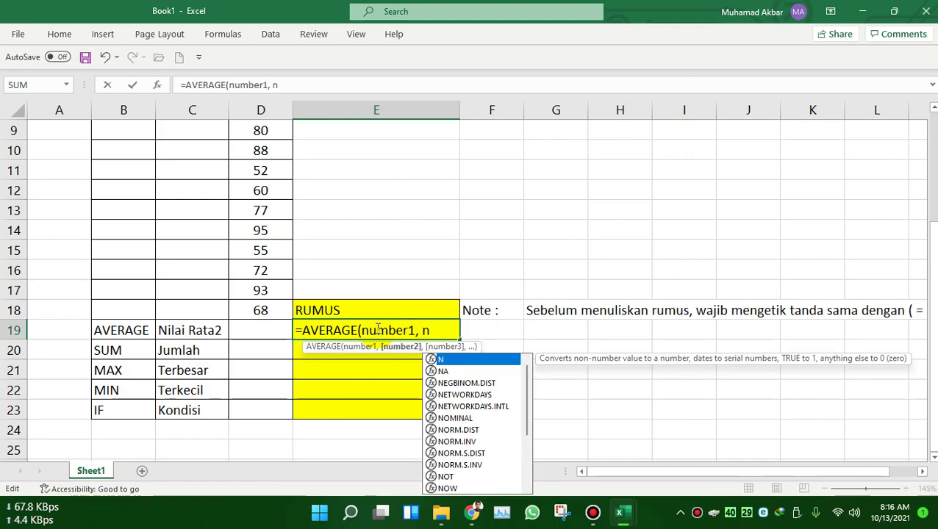
{"action": "type", "text": "umber"}
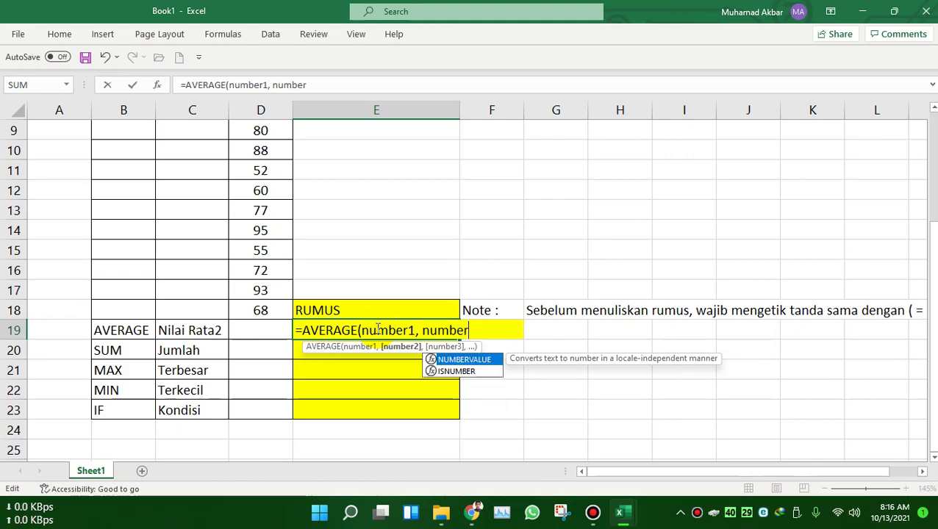
{"action": "type", "text": "2"}
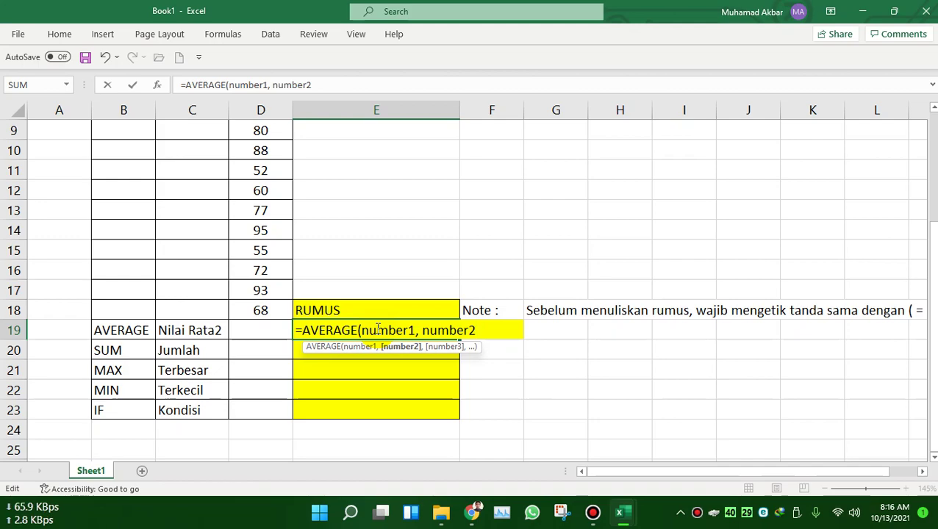
{"action": "type", "text": ")"}
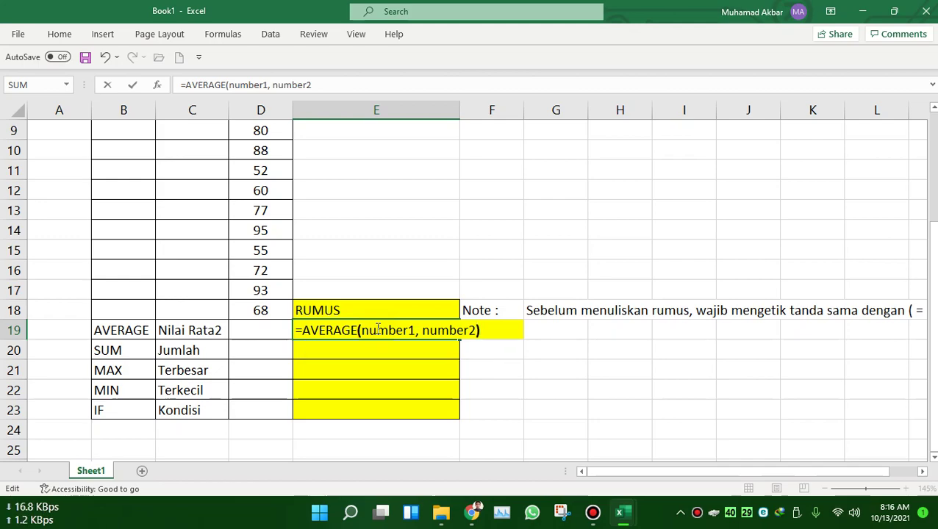
{"action": "key", "text": "Return"}
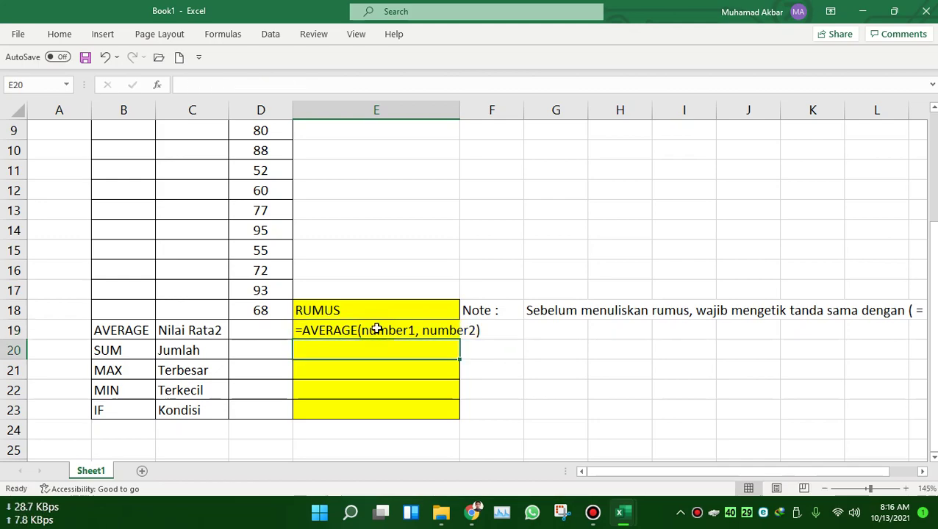
{"action": "double_click", "coordinate": [376, 330]}
{"action": "left_click", "coordinate": [492, 331]}
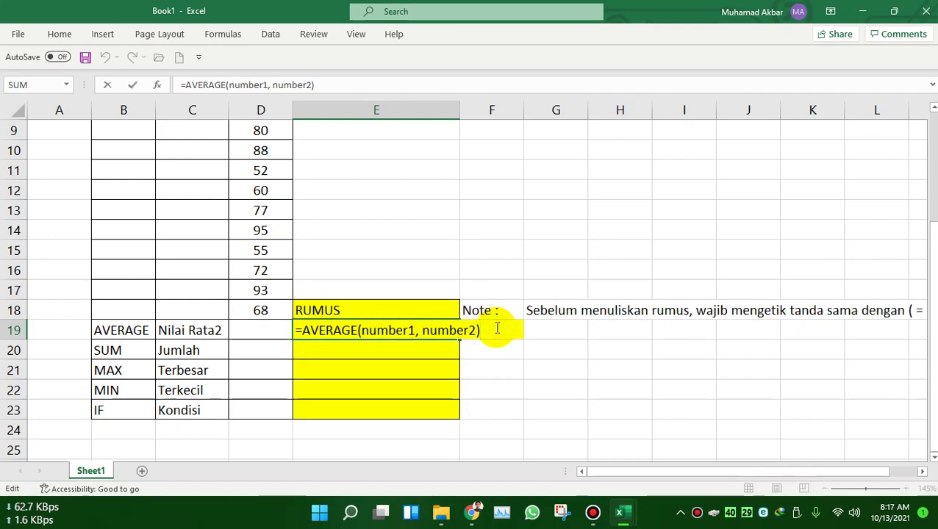
{"action": "left_click_drag", "start_coordinate": [481, 330], "coordinate": [291, 330]}
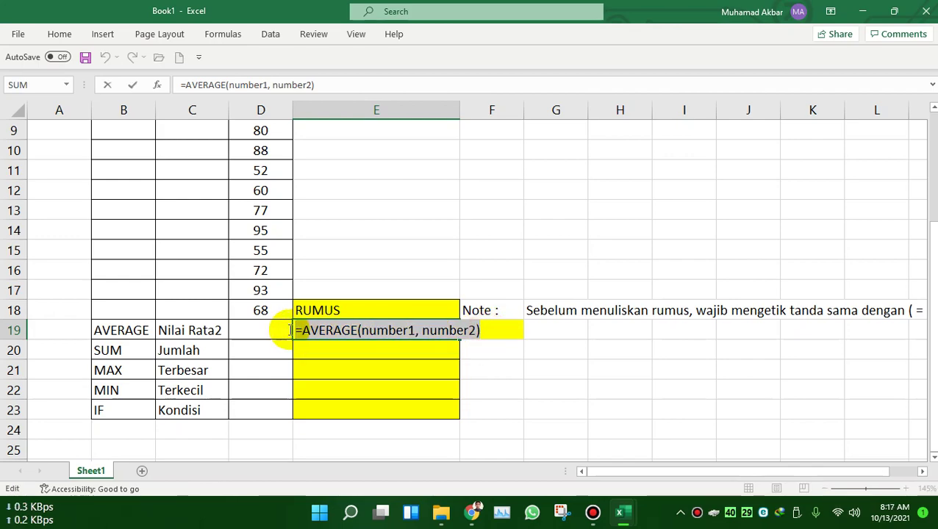
{"action": "left_click", "coordinate": [418, 330]}
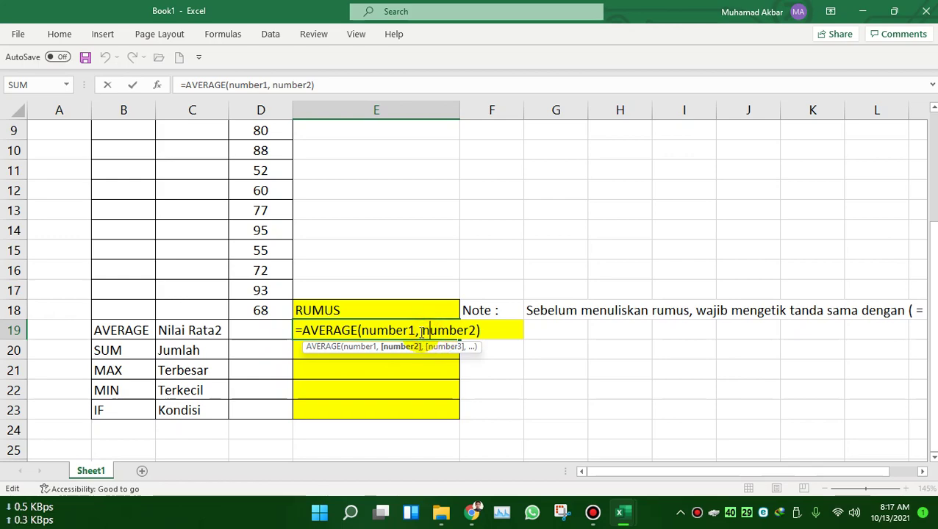
{"action": "left_click", "coordinate": [477, 346]}
{"action": "key", "text": "BackSpace"}
{"action": "key", "text": "BackSpace"}
{"action": "key", "text": "BackSpace"}
{"action": "left_click", "coordinate": [507, 328]}
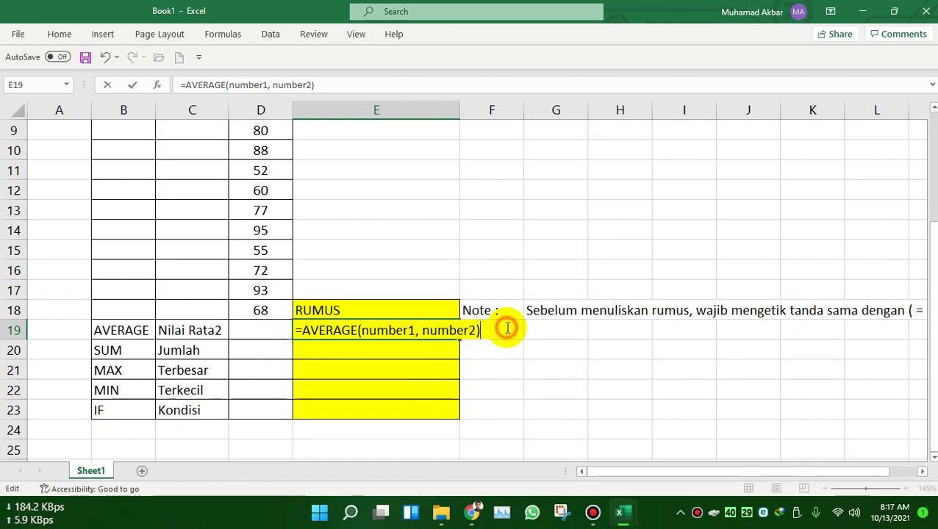
{"action": "key", "text": "Return"}
Autofit column E so the full AVERAGE syntax text in E19 fits inside its cell.
{"action": "left_click", "coordinate": [412, 386]}
{"action": "left_click", "coordinate": [407, 330]}
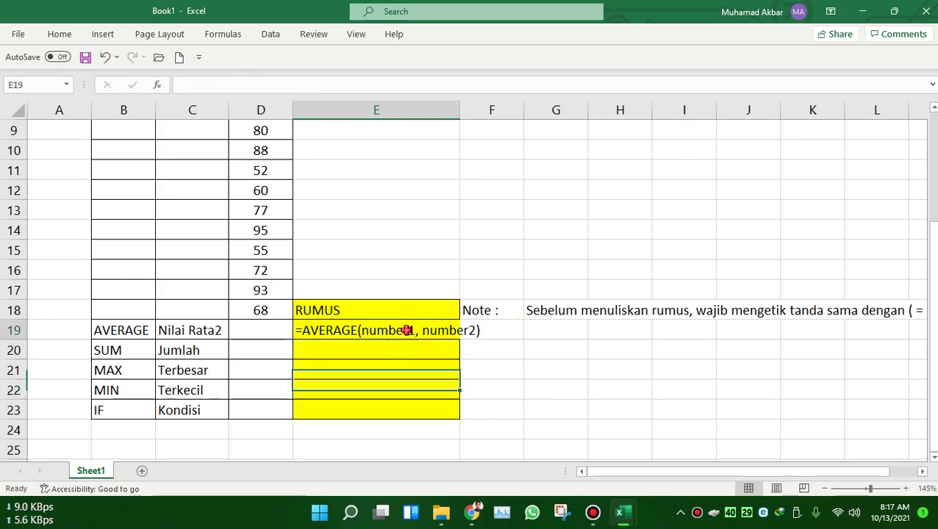
{"action": "double_click", "coordinate": [398, 333]}
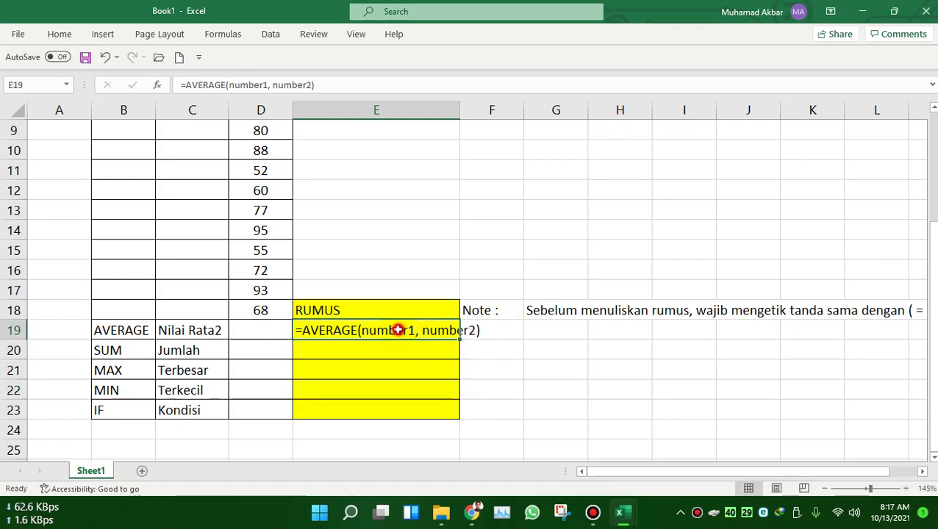
{"action": "left_click", "coordinate": [404, 377]}
{"action": "left_click", "coordinate": [531, 340]}
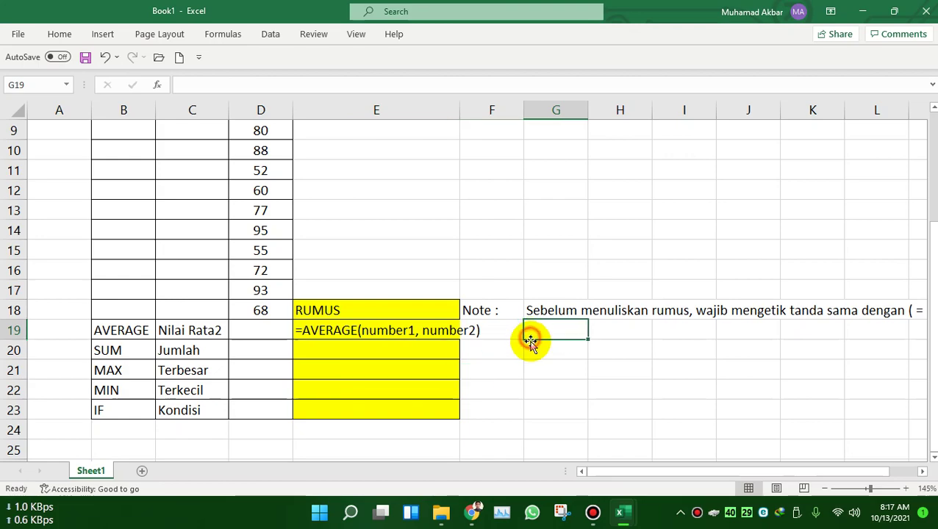
{"action": "double_click", "coordinate": [460, 109]}
{"action": "left_click", "coordinate": [545, 334]}
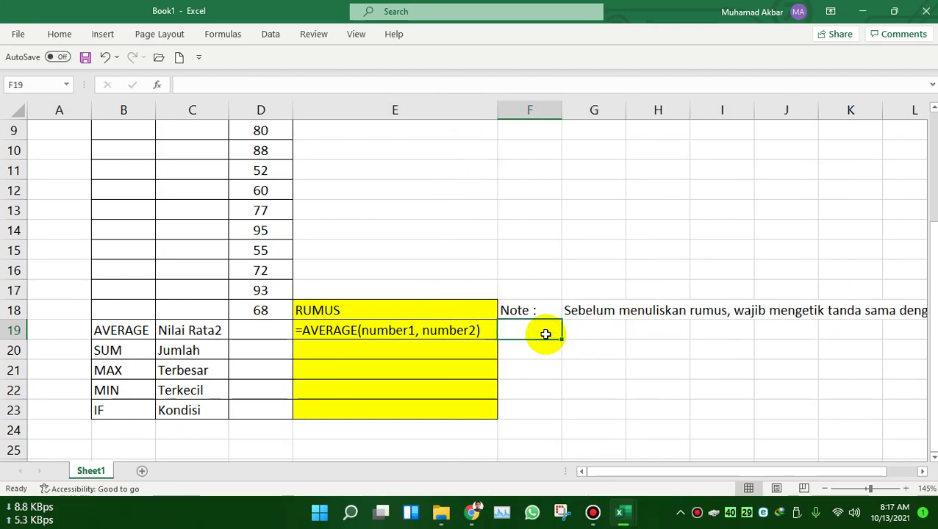
Enter the example formula =AVERAGE(80, 90, 78, 98, 76) in E25 below the table.
{"action": "left_click", "coordinate": [325, 437]}
{"action": "left_click", "coordinate": [327, 448]}
{"action": "type", "text": "+"}
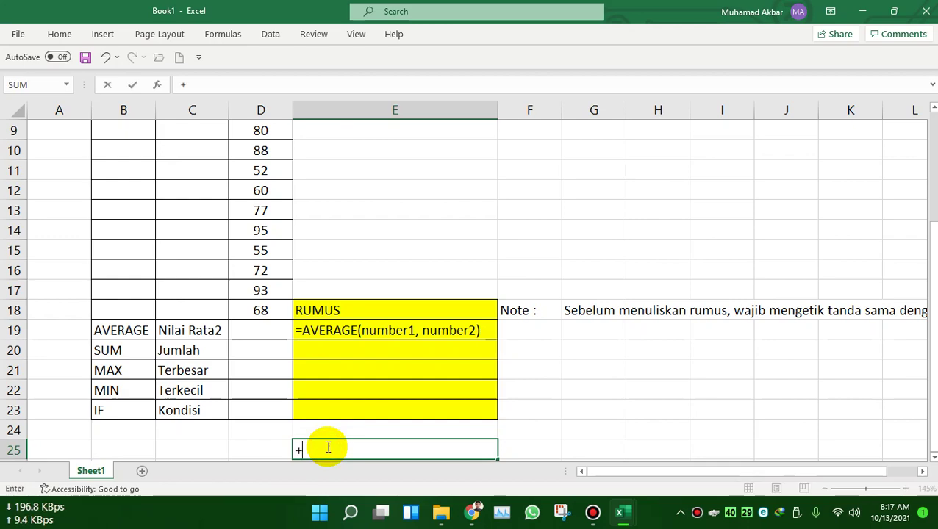
{"action": "type", "text": "="}
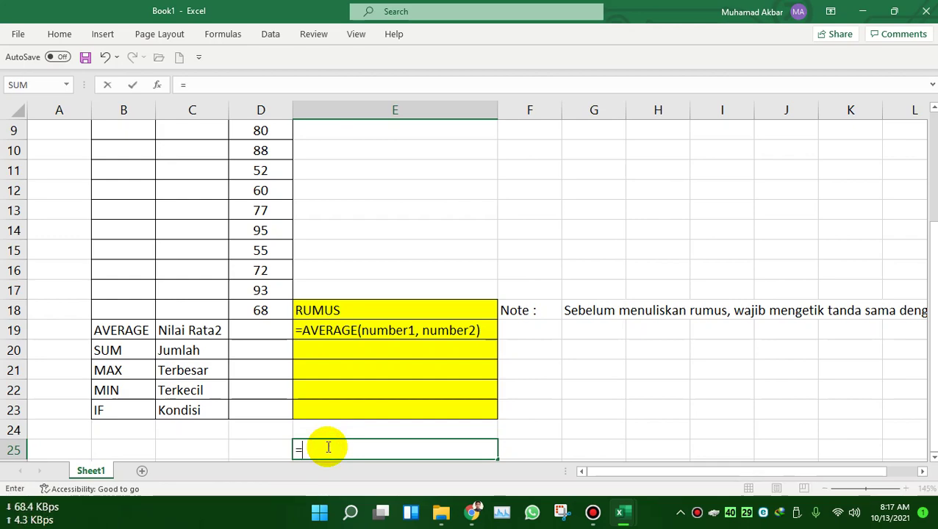
{"action": "type", "text": "AV"}
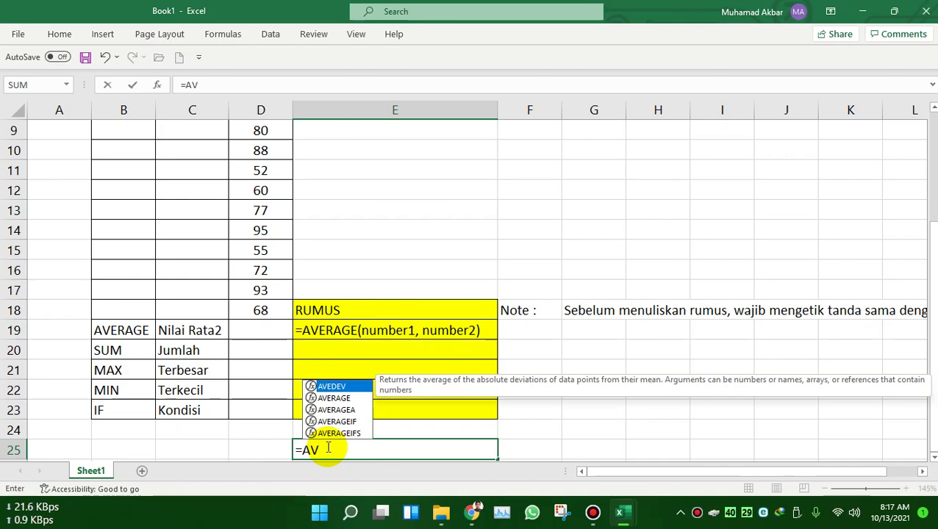
{"action": "double_click", "coordinate": [335, 398]}
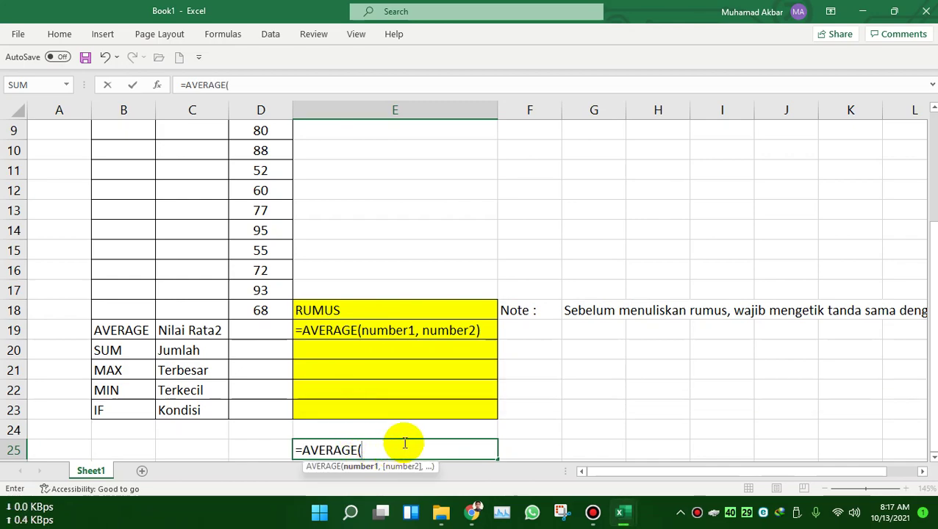
{"action": "type", "text": "80, 90.,"}
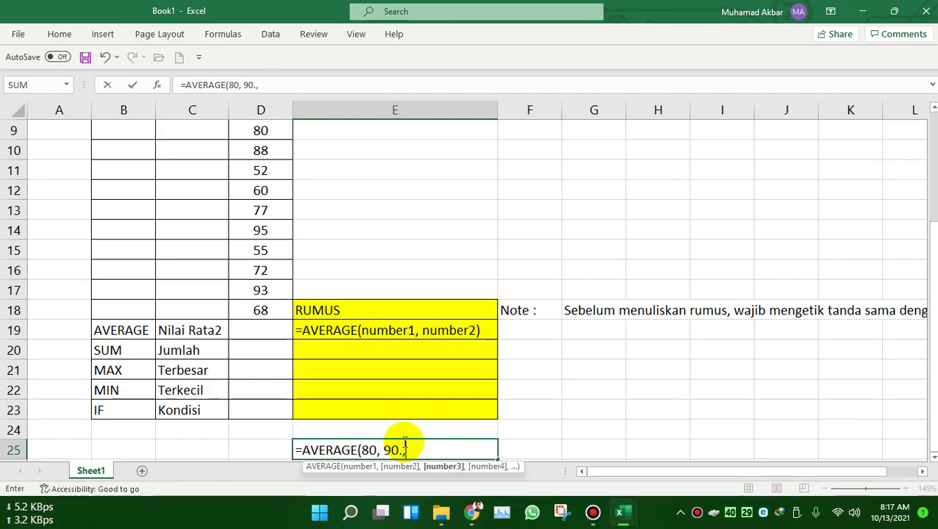
{"action": "key", "text": "BackSpace"}
{"action": "type", "text": ", 78, "}
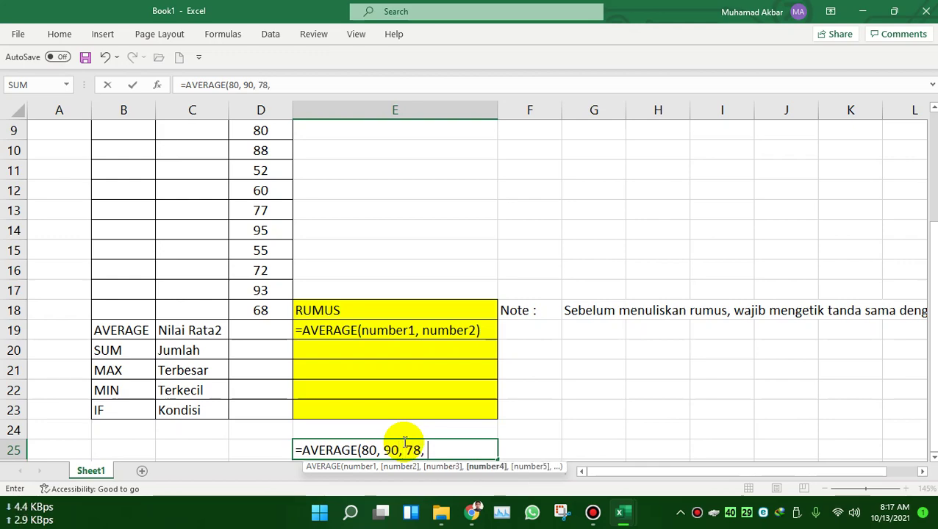
{"action": "type", "text": "98, 76"}
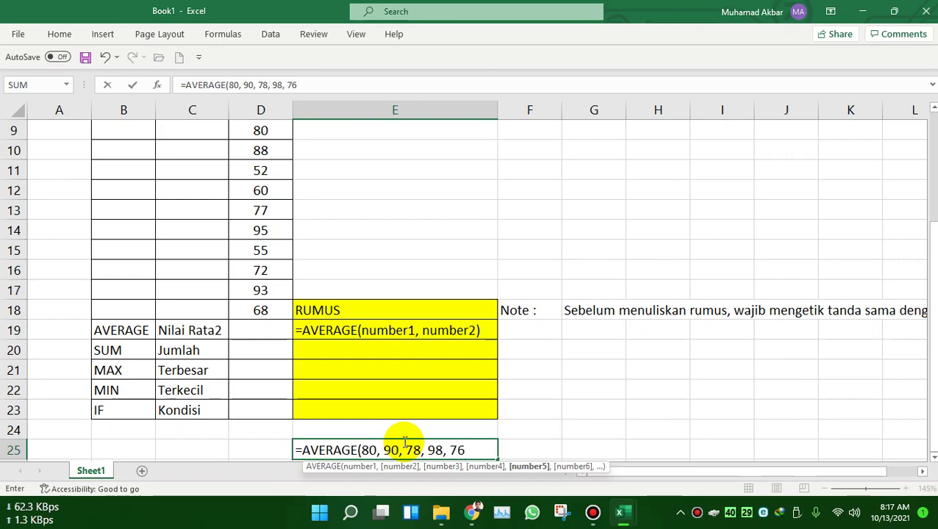
{"action": "type", "text": ")"}
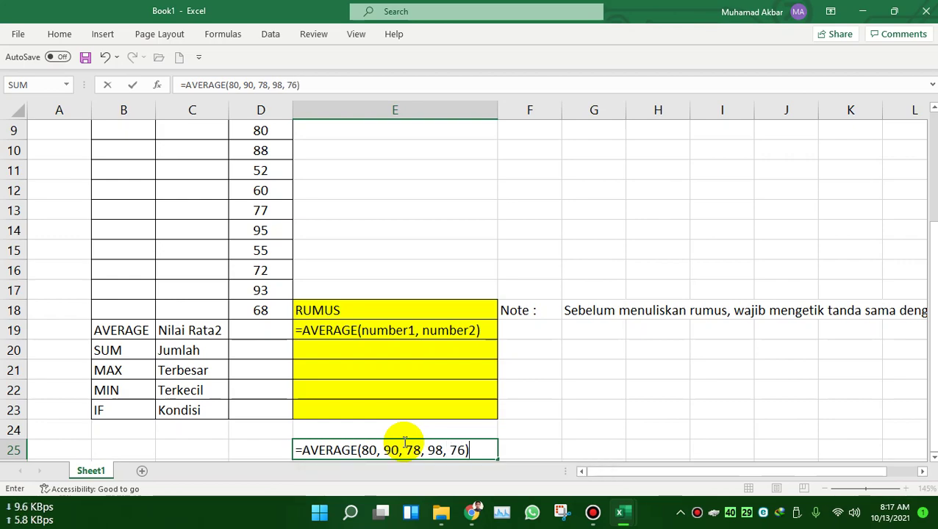
{"action": "key", "text": "Return"}
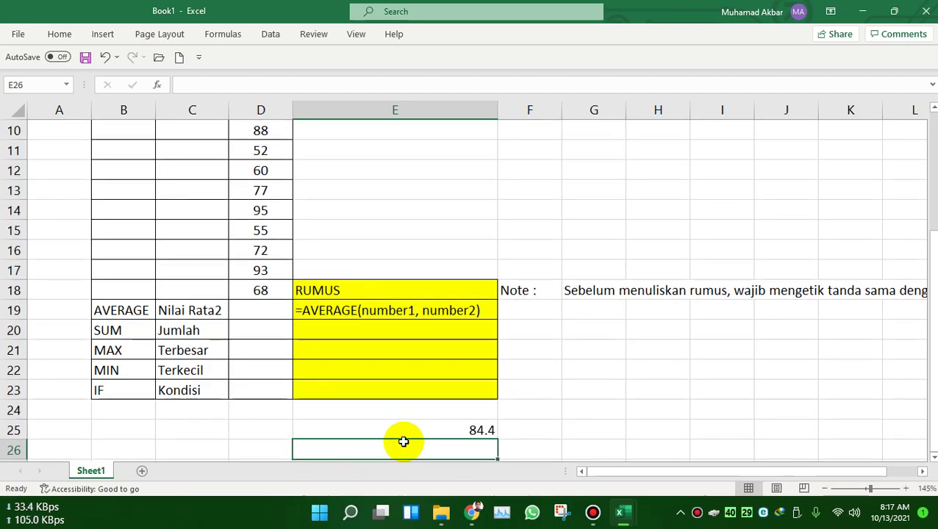
{"action": "double_click", "coordinate": [405, 431]}
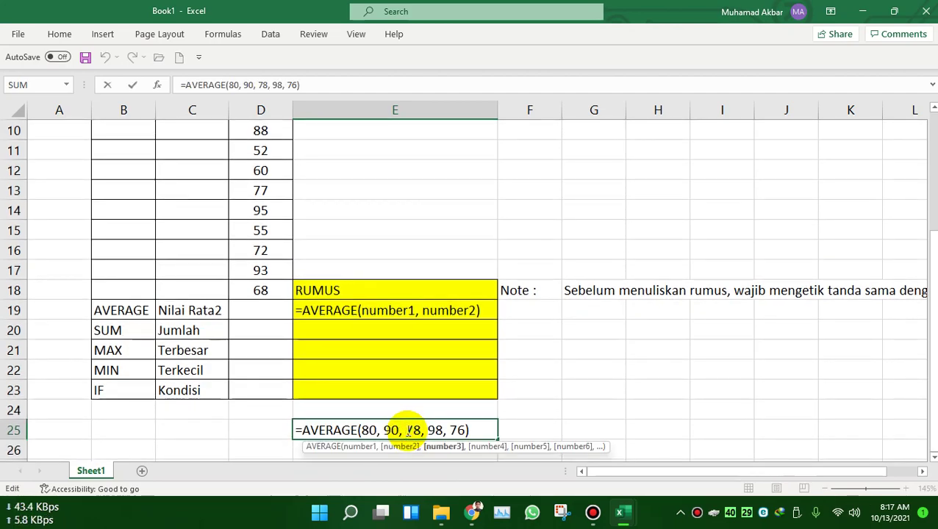
{"action": "left_click_drag", "start_coordinate": [361, 430], "coordinate": [465, 430]}
{"action": "left_click", "coordinate": [575, 410]}
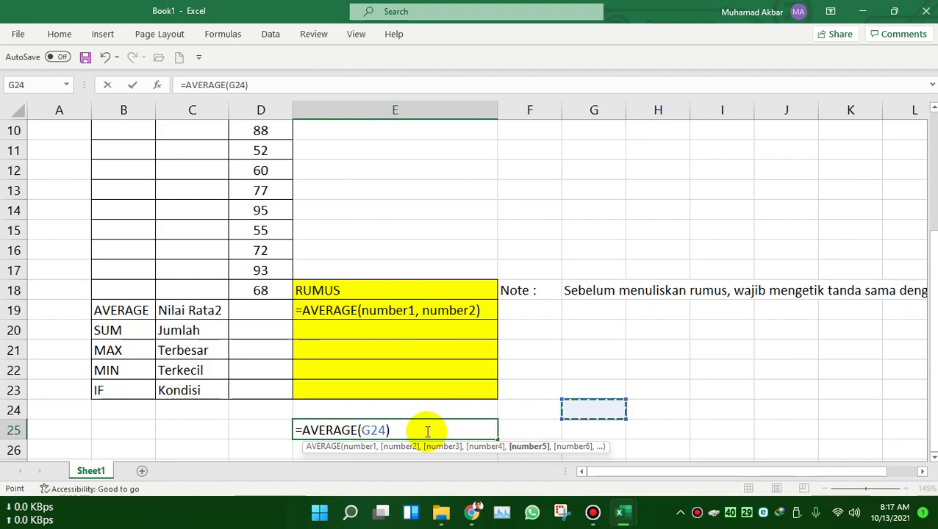
{"action": "key", "text": "ctrl+z"}
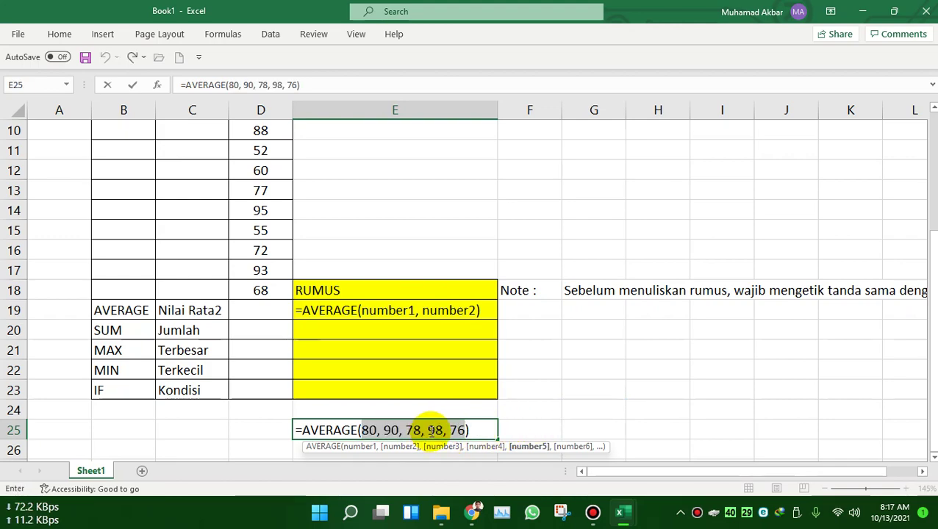
{"action": "key", "text": "Return"}
{"action": "left_click", "coordinate": [512, 430]}
Append "/ =AVERAGE(" to the formula text in E19 as the start of a second syntax variant.
{"action": "scroll", "coordinate": [256, 192], "scroll_direction": "down", "scroll_amount": 1}
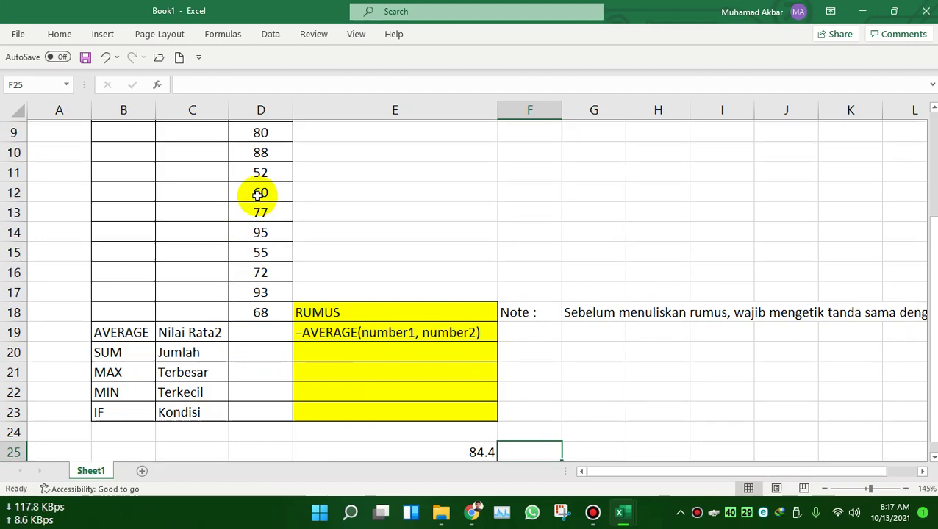
{"action": "scroll", "coordinate": [259, 193], "scroll_direction": "up", "scroll_amount": 1}
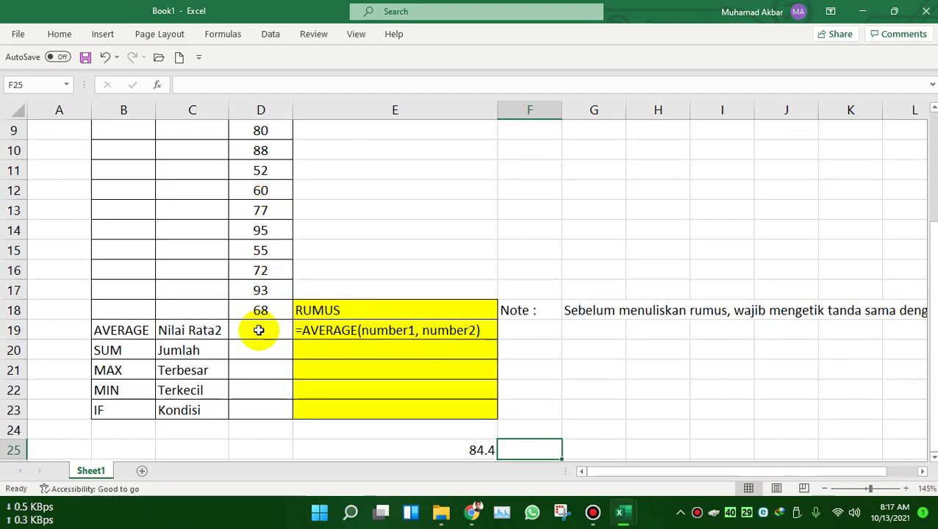
{"action": "double_click", "coordinate": [484, 329]}
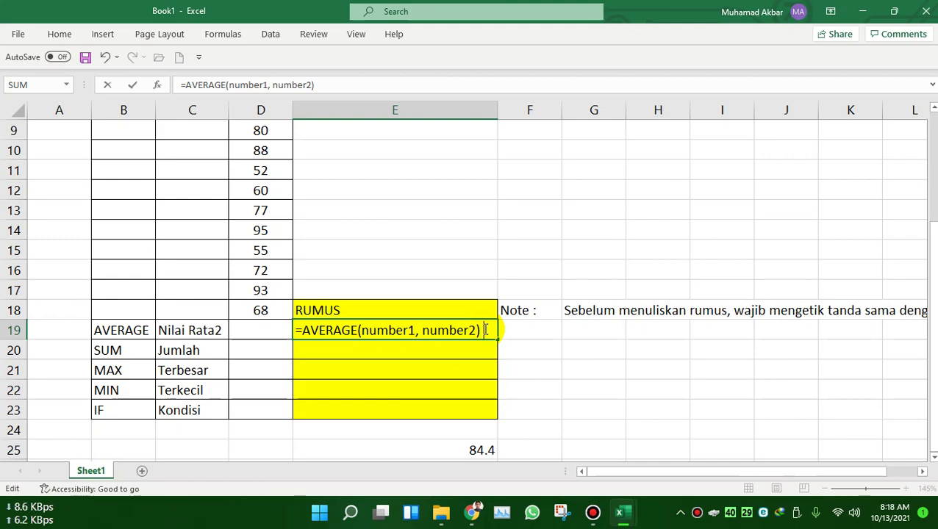
{"action": "type", "text": "/ ="}
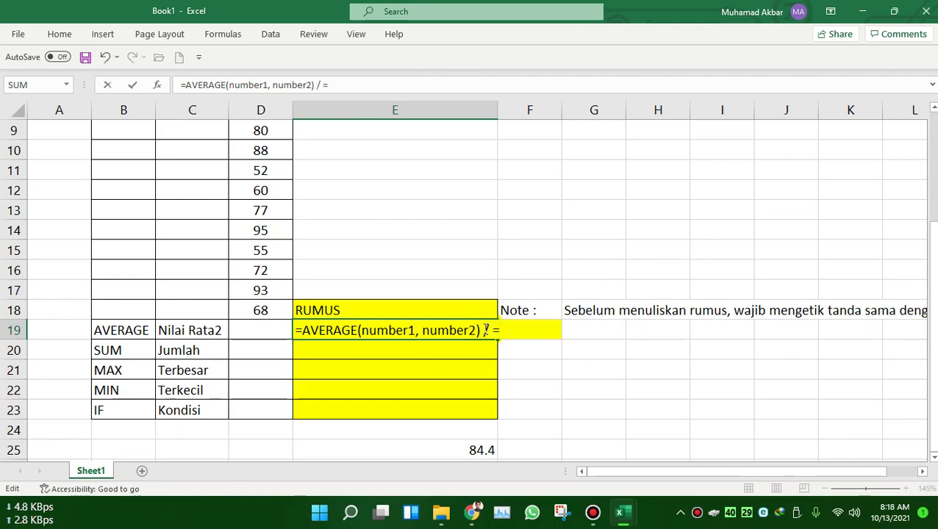
{"action": "type", "text": "AVERA"}
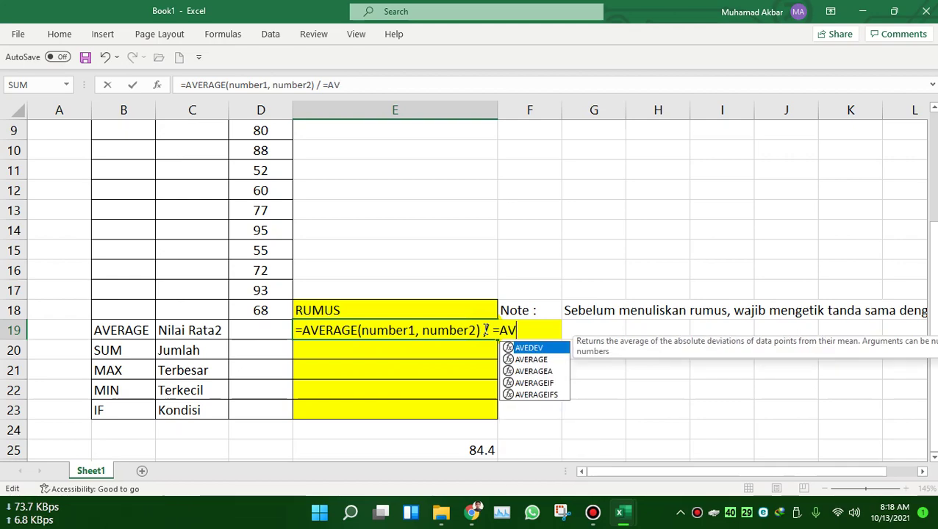
{"action": "type", "text": "GE"}
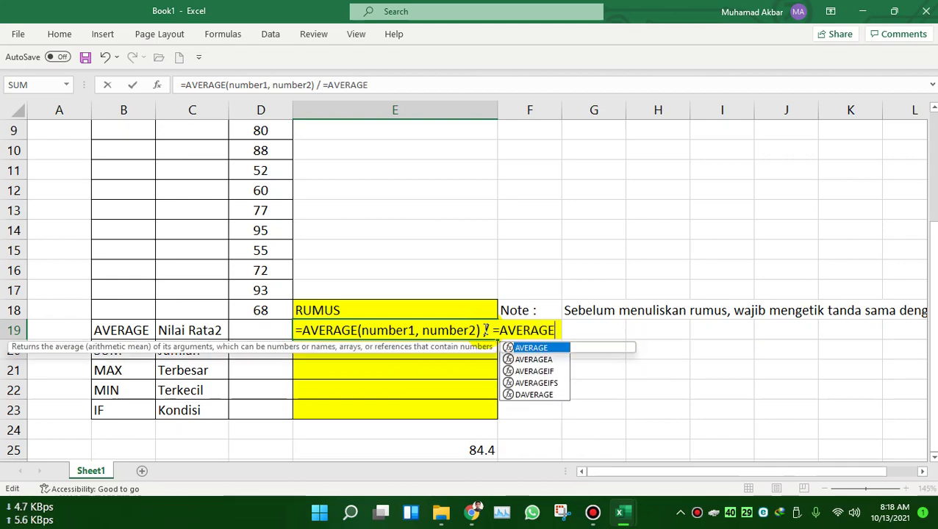
{"action": "type", "text": "("}
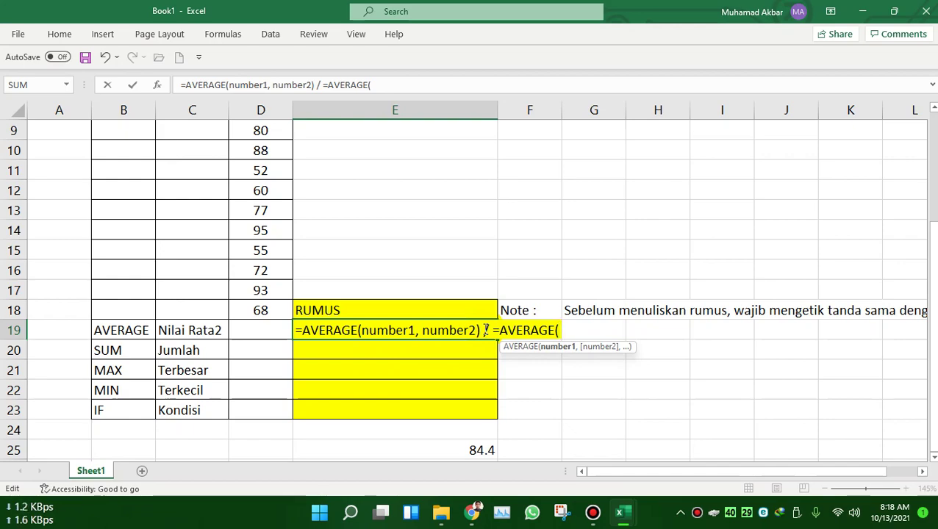
Complete the second syntax variant in E19 with "cell1;cellN)" and commit the cell.
{"action": "type", "text": "cell"}
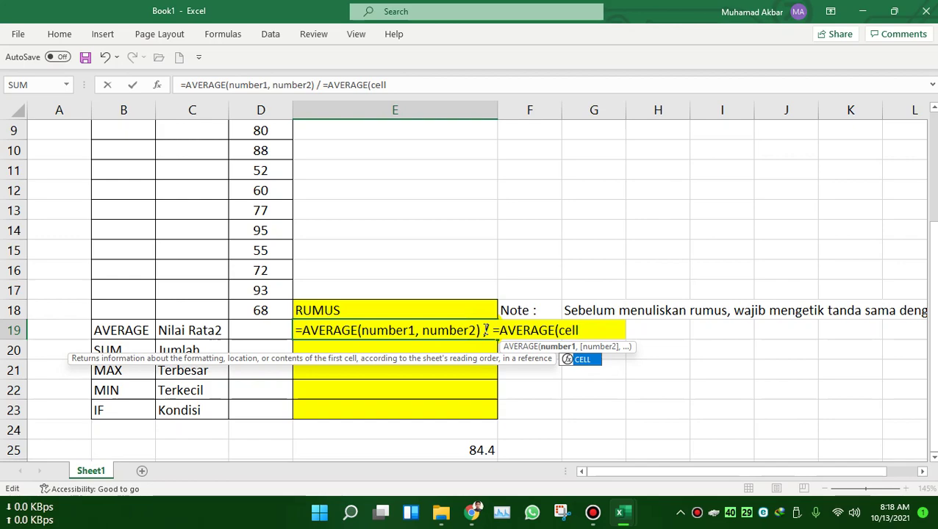
{"action": "type", "text": "1;cell"}
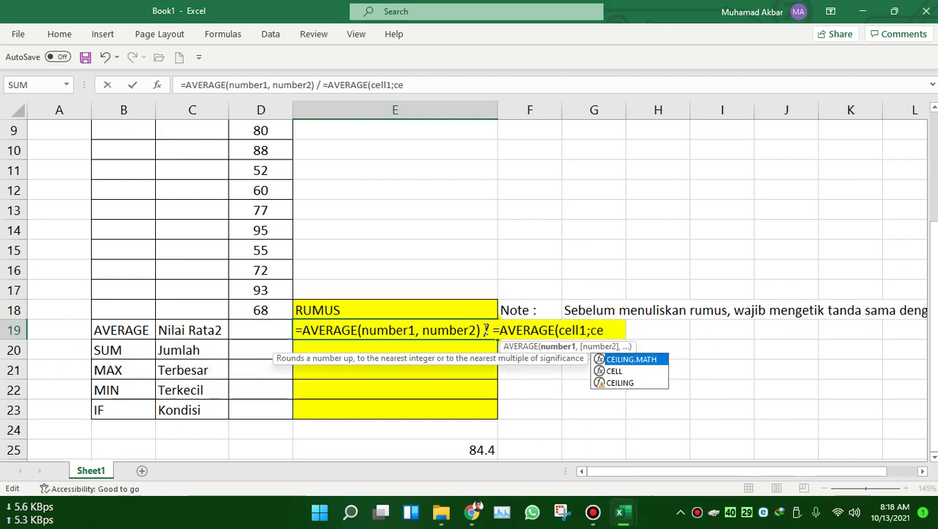
{"action": "type", "text": "2"}
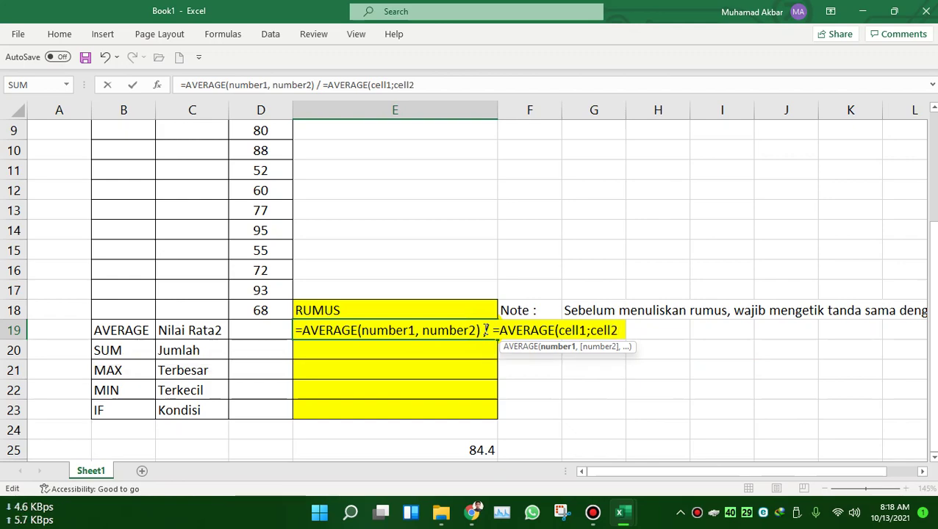
{"action": "key", "text": "BackSpace"}
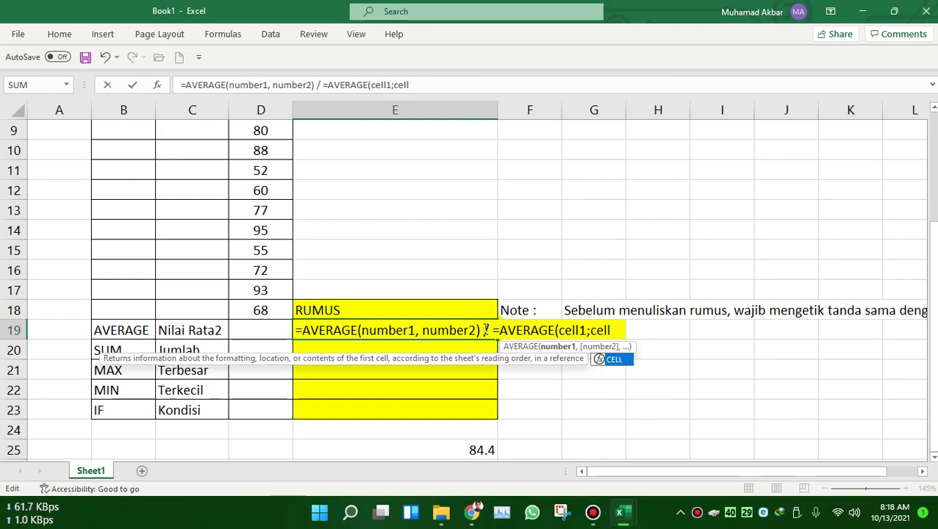
{"action": "type", "text": "n"}
{"action": "key", "text": "BackSpace"}
{"action": "type", "text": "N"}
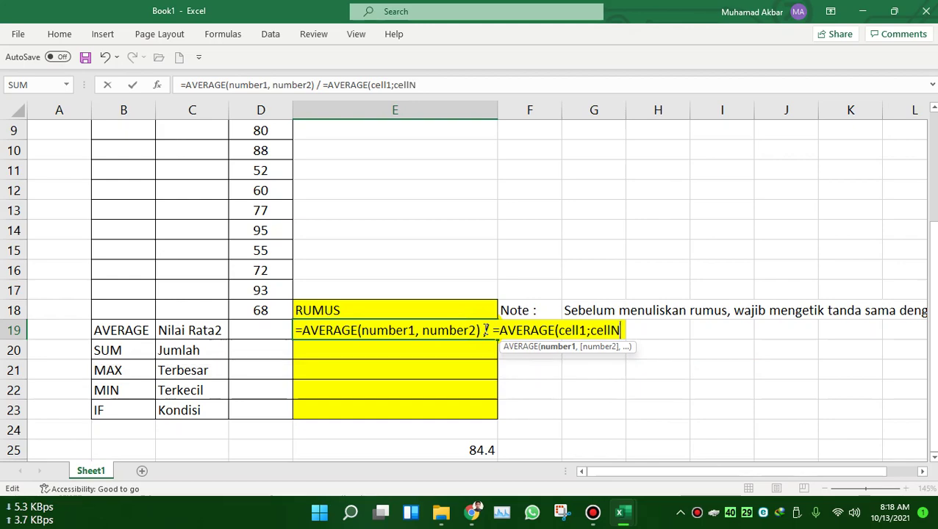
{"action": "type", "text": ")"}
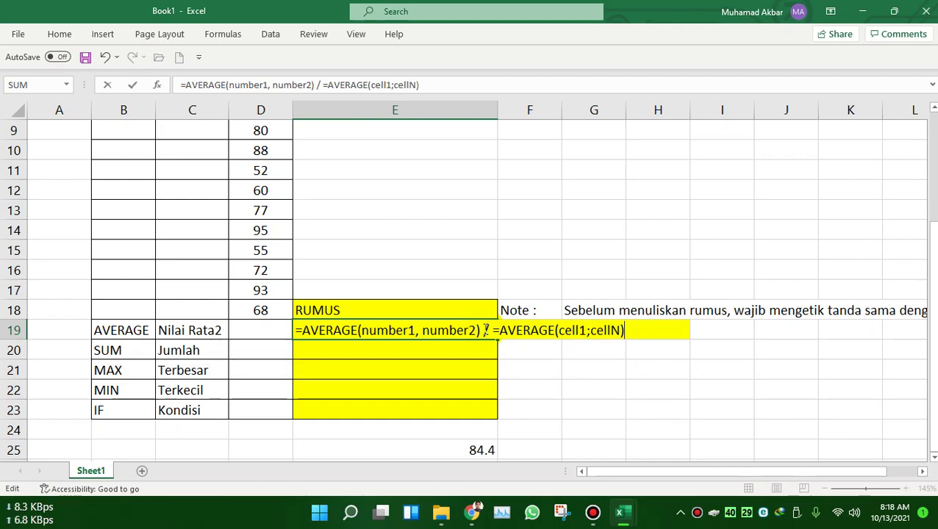
{"action": "key", "text": "Return"}
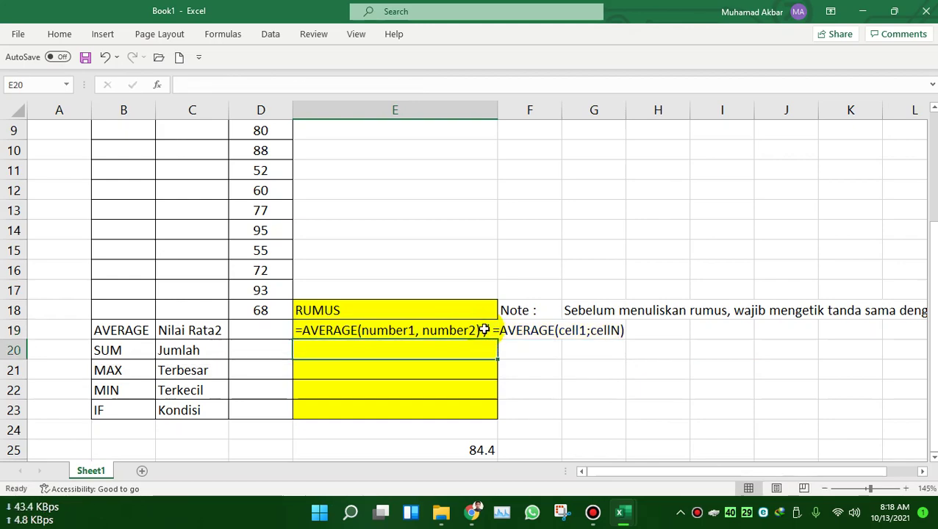
Autofit column E so both AVERAGE syntax variants in E19 fit inside the cell.
{"action": "double_click", "coordinate": [498, 111]}
{"action": "left_click", "coordinate": [524, 371]}
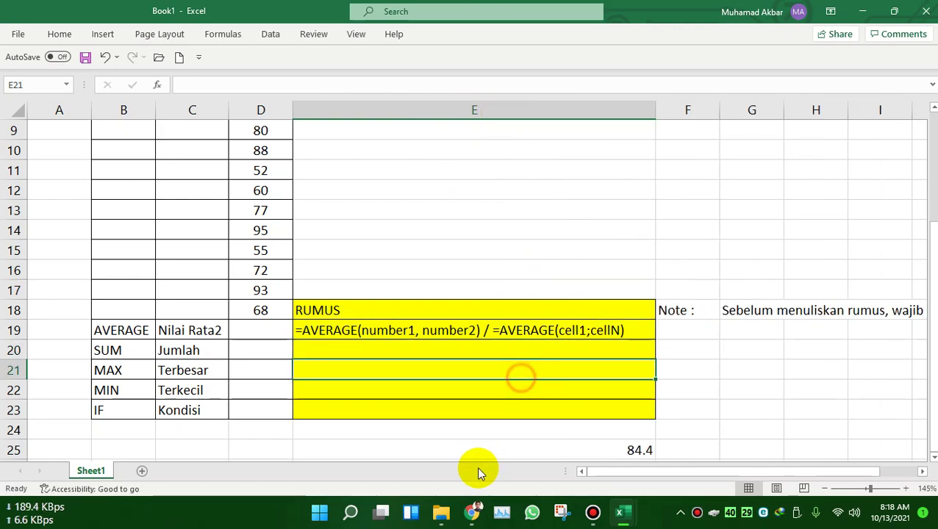
{"action": "left_click", "coordinate": [362, 333]}
{"action": "left_click", "coordinate": [246, 332]}
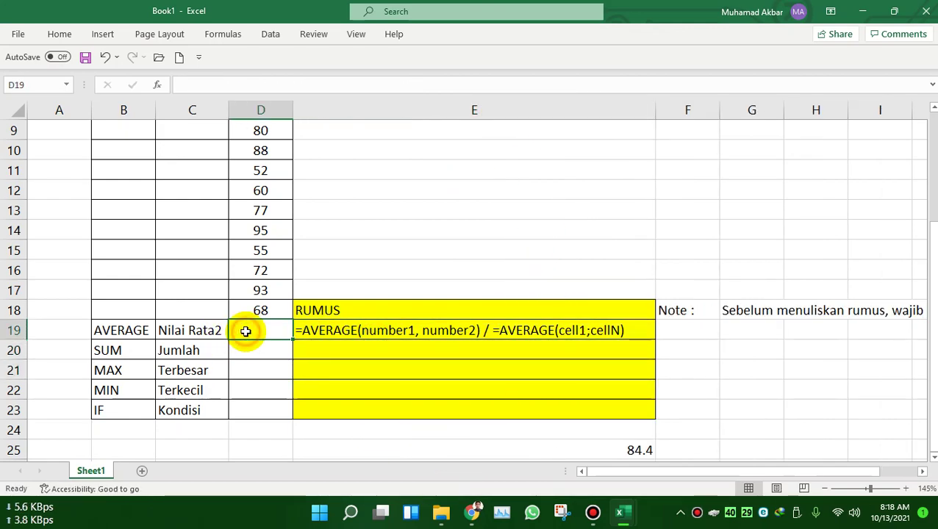
{"action": "scroll", "coordinate": [245, 332], "scroll_direction": "up", "scroll_amount": 2}
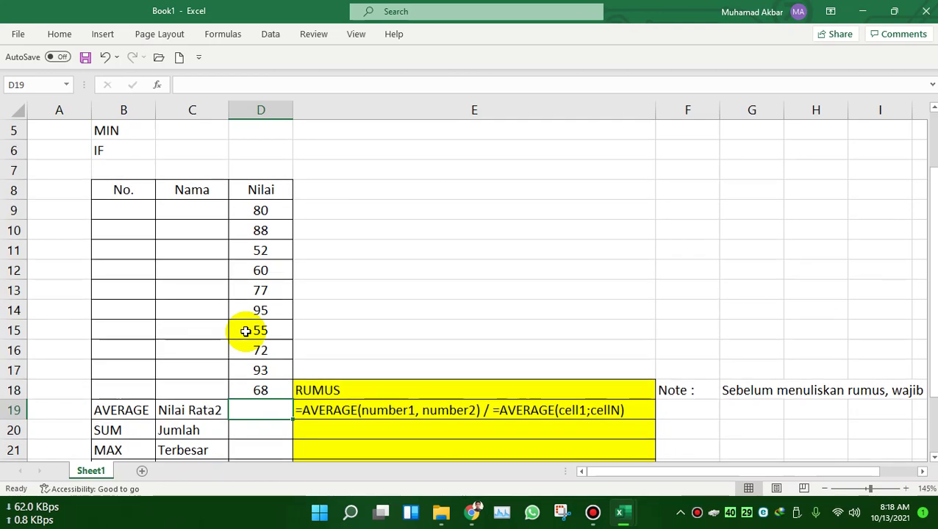
{"action": "left_click_drag", "start_coordinate": [266, 210], "coordinate": [275, 392]}
{"action": "left_click", "coordinate": [566, 408]}
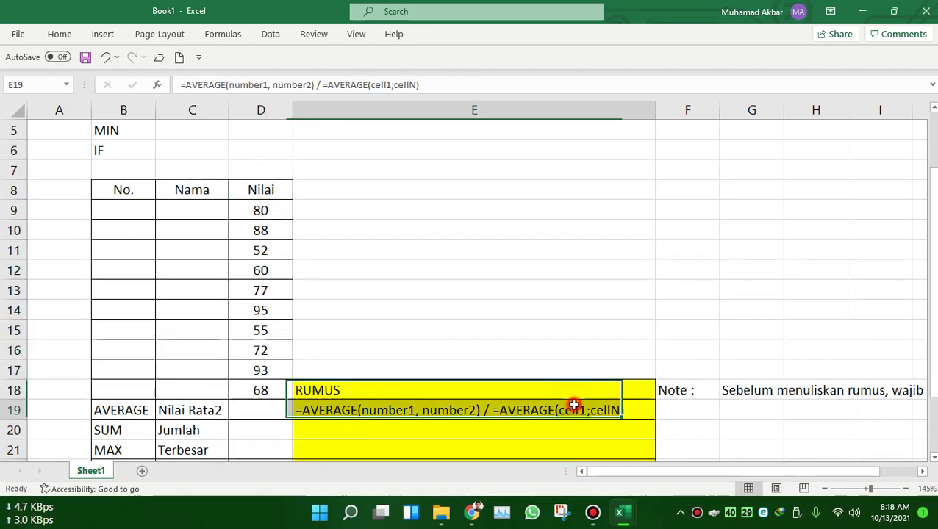
{"action": "left_click", "coordinate": [261, 410]}
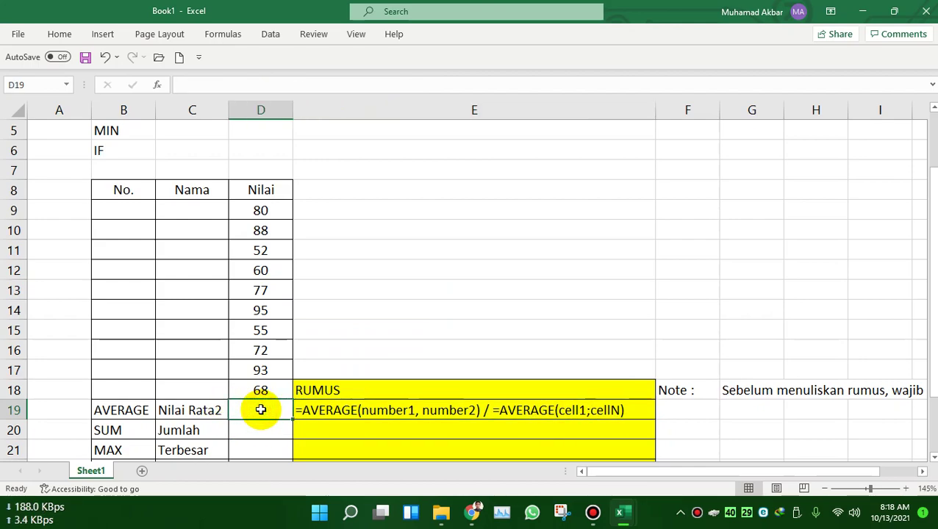
{"action": "type", "text": "="}
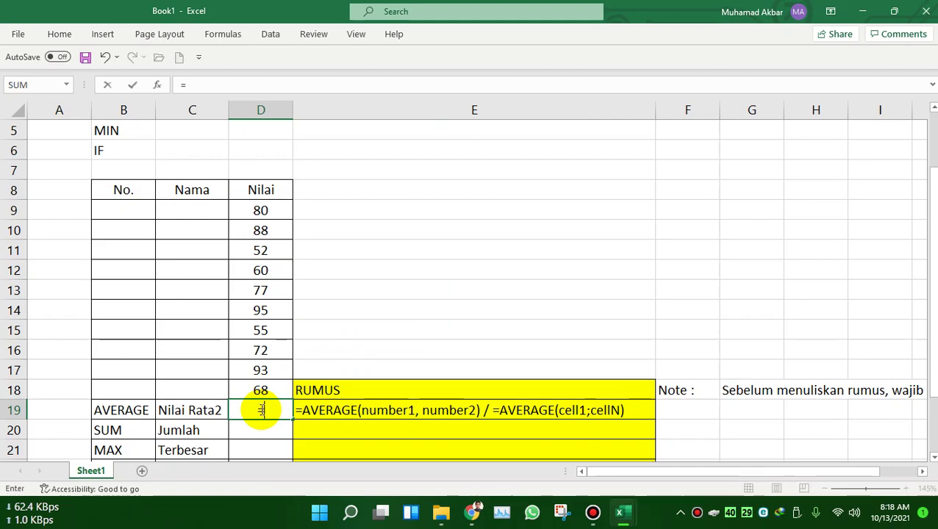
{"action": "type", "text": "AVERA"}
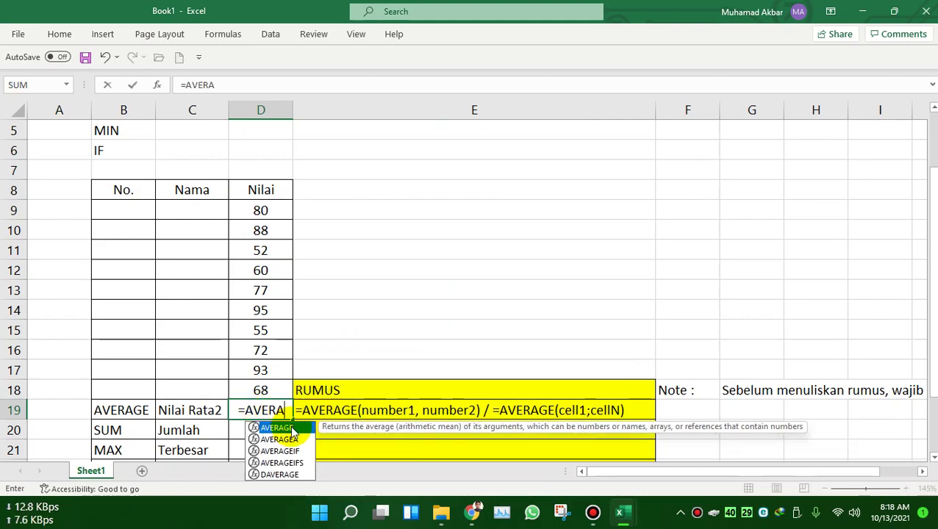
{"action": "double_click", "coordinate": [283, 428]}
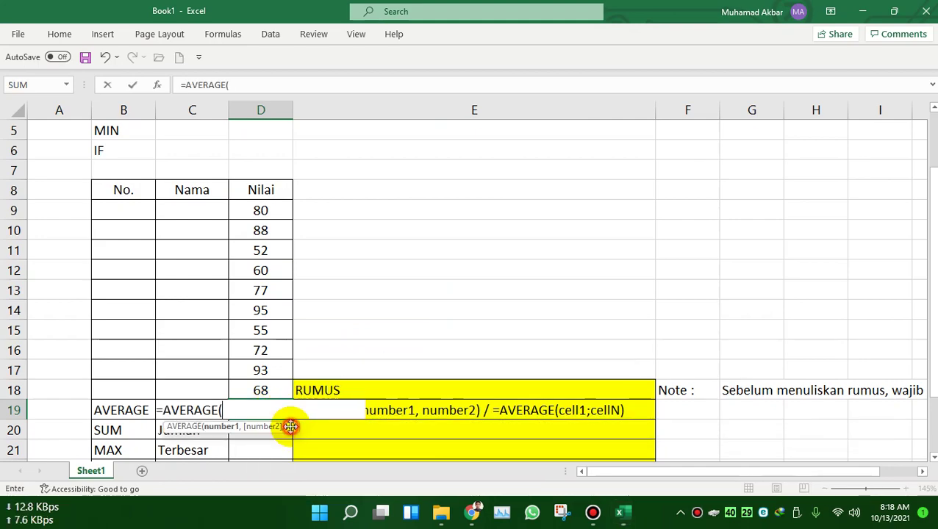
{"action": "left_click", "coordinate": [255, 448]}
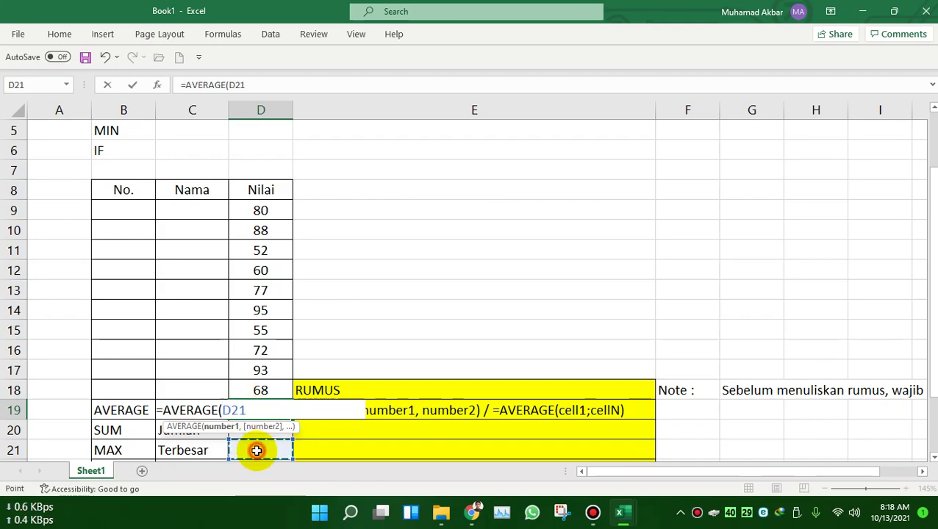
{"action": "key", "text": "ctrl+z"}
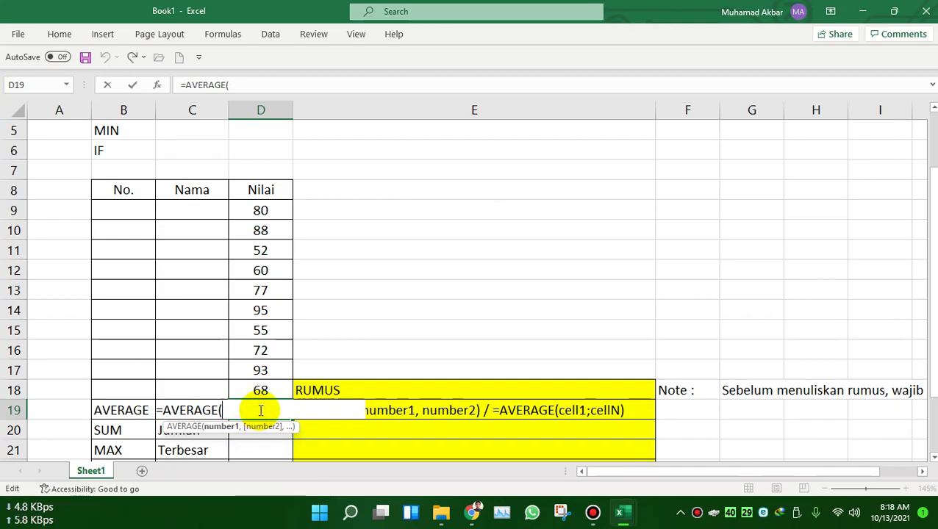
{"action": "key", "text": "Return"}
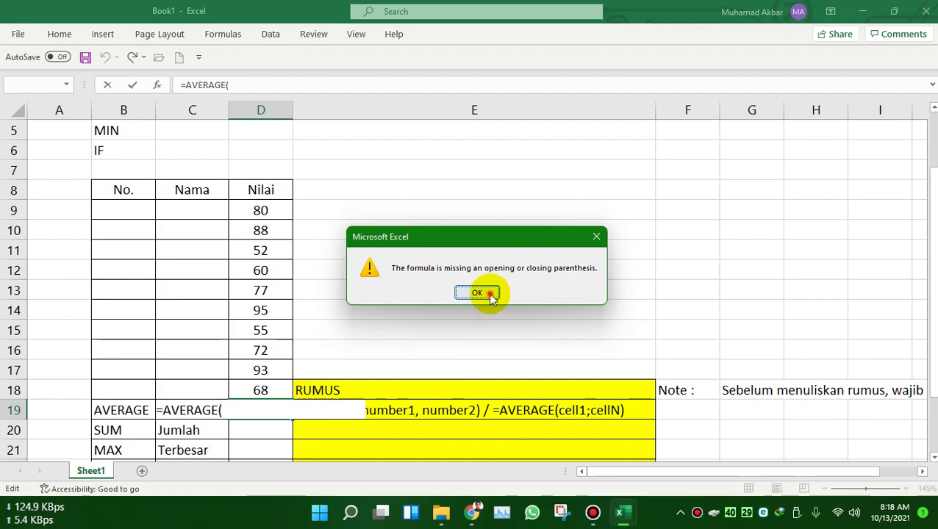
{"action": "left_click", "coordinate": [486, 293]}
{"action": "left_click", "coordinate": [258, 86]}
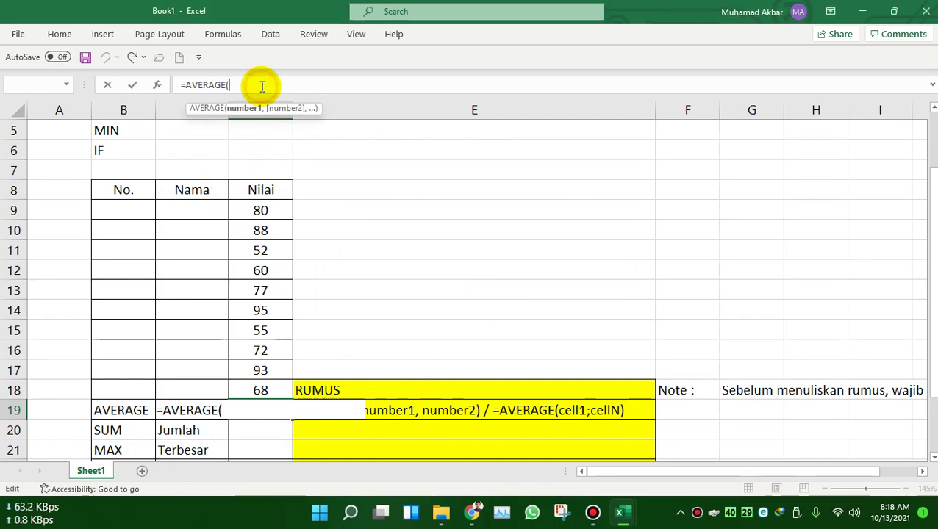
{"action": "key", "text": "ctrl+y"}
{"action": "key", "text": "ctrl+z"}
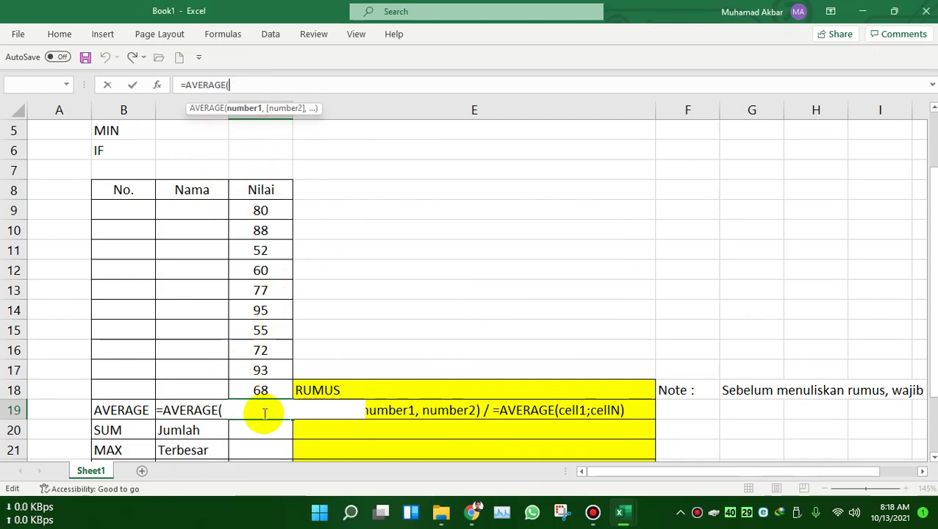
{"action": "left_click", "coordinate": [287, 418]}
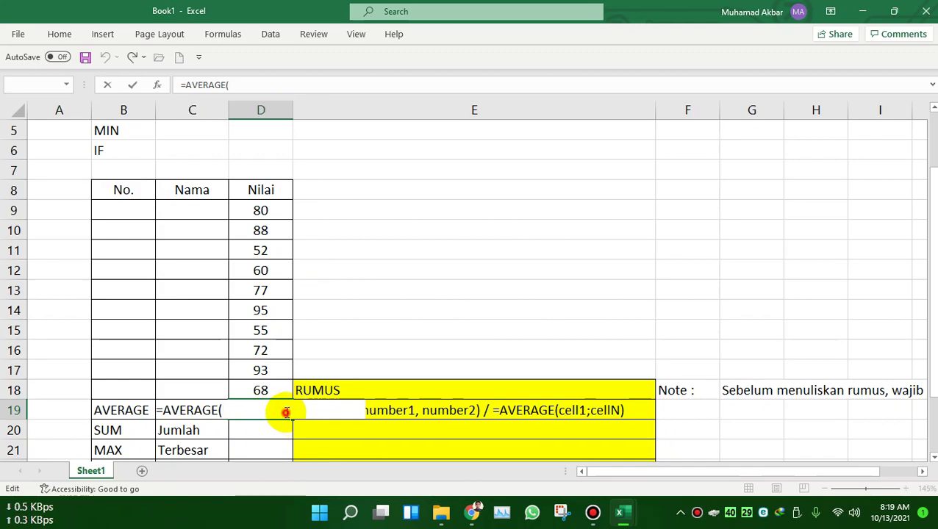
{"action": "key", "text": "BackSpace"}
{"action": "key", "text": "BackSpace"}
{"action": "key", "text": "BackSpace"}
{"action": "key", "text": "BackSpace"}
{"action": "key", "text": "BackSpace"}
{"action": "key", "text": "BackSpace"}
{"action": "key", "text": "BackSpace"}
{"action": "key", "text": "BackSpace"}
{"action": "key", "text": "Escape"}
{"action": "left_click", "coordinate": [452, 212]}
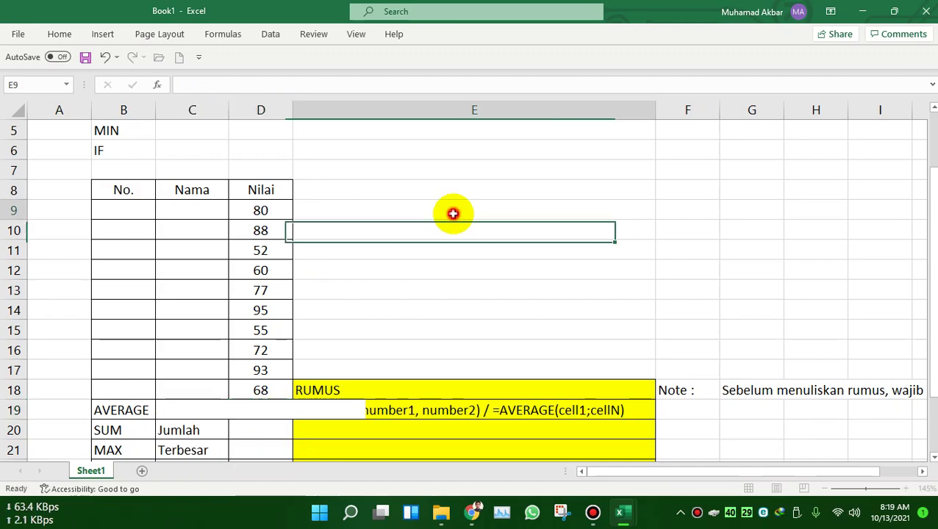
Enter =AVERAGE(D9:D18) in D19 to calculate the average of the Nilai scores, and reselect the cell.
{"action": "left_click", "coordinate": [258, 411]}
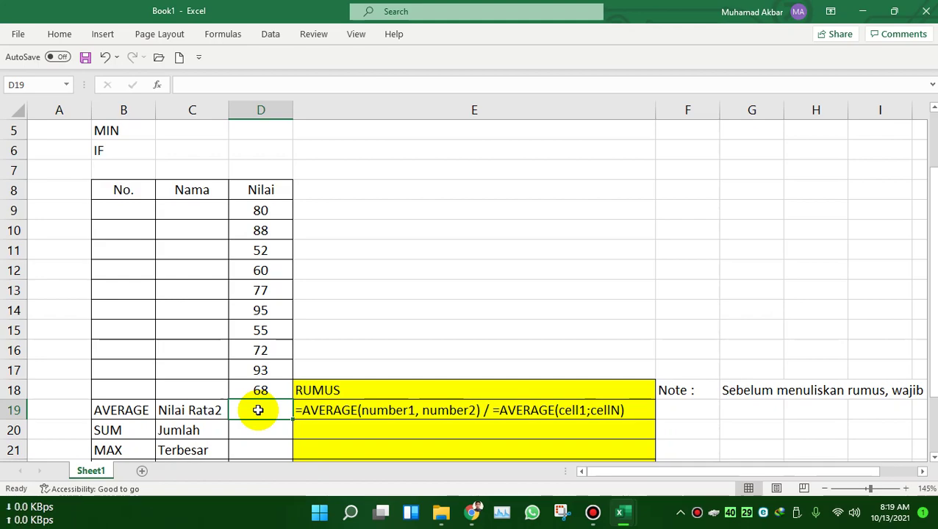
{"action": "type", "text": "=AV"}
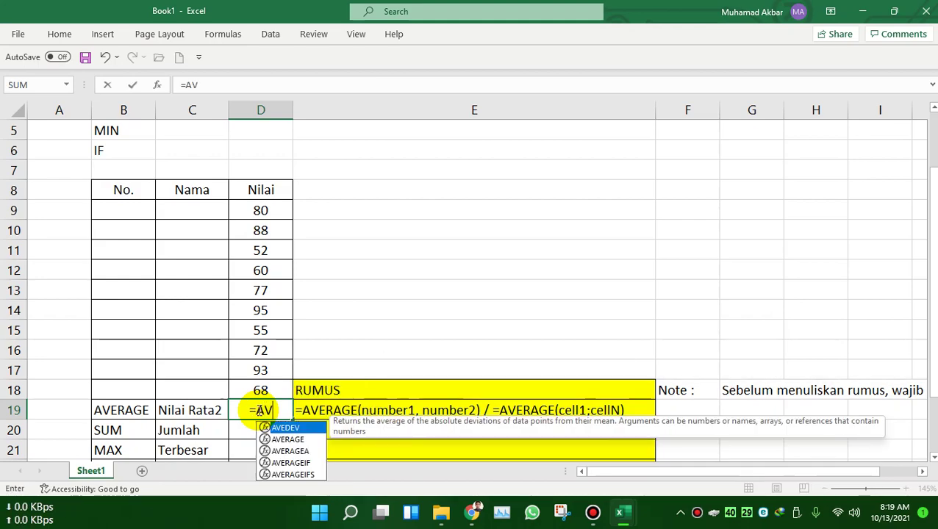
{"action": "type", "text": "ERAGE"}
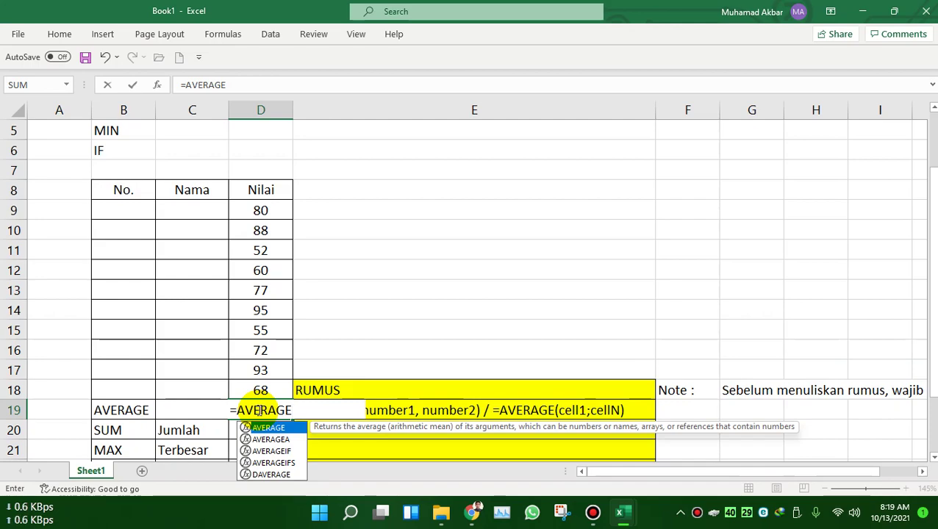
{"action": "type", "text": "("}
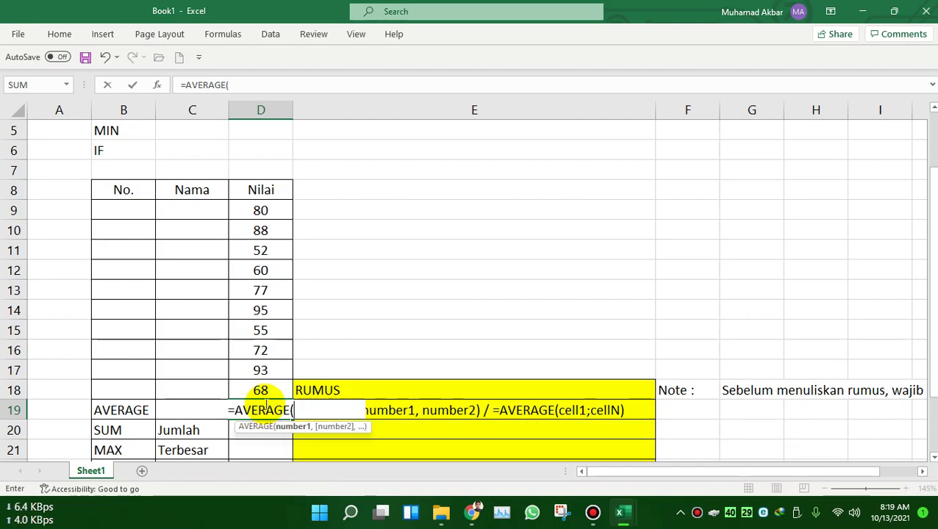
{"action": "left_click_drag", "start_coordinate": [279, 212], "coordinate": [280, 388]}
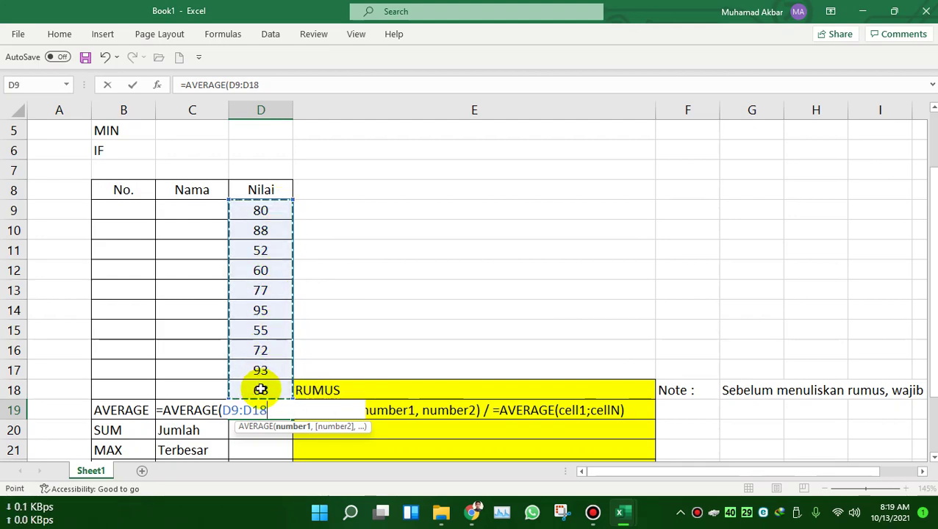
{"action": "key", "text": "Return"}
{"action": "left_click", "coordinate": [270, 408]}
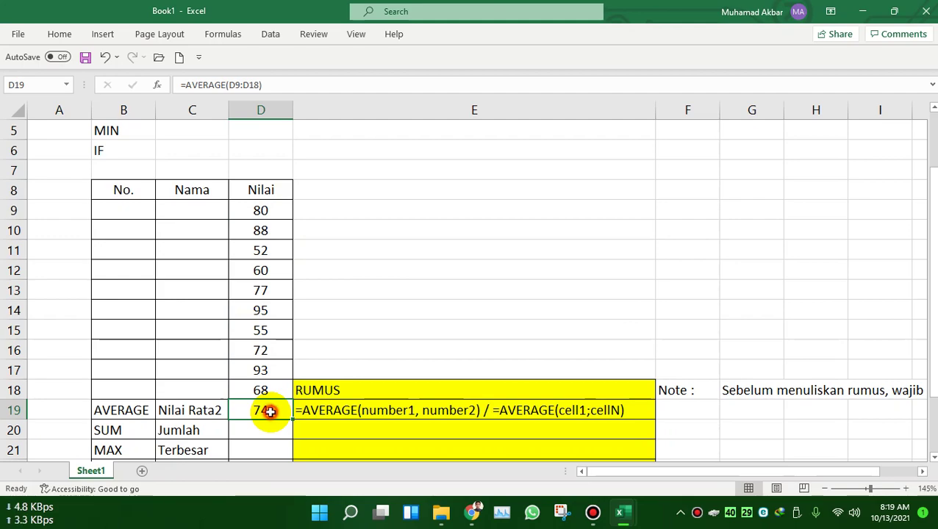
Review the average in D19 against the individual scores in the Nilai column.
{"action": "double_click", "coordinate": [270, 410]}
{"action": "key", "text": "Return"}
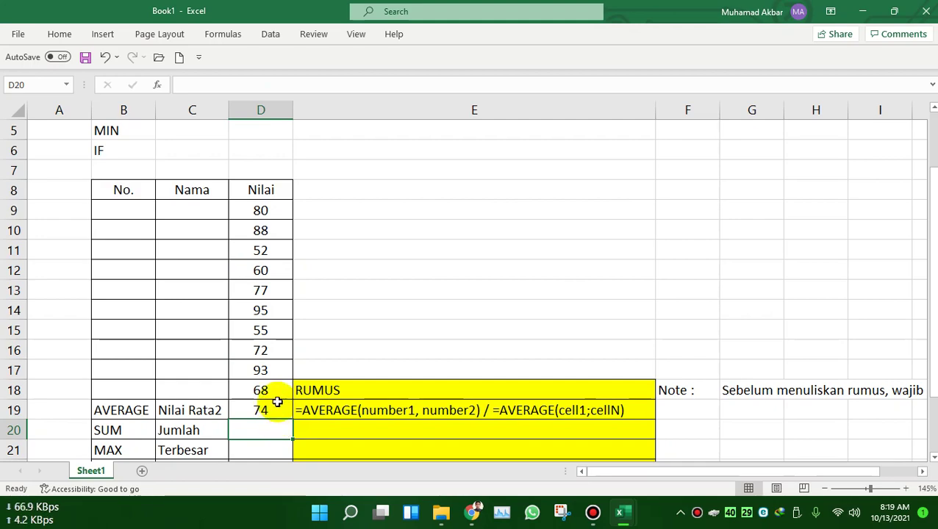
{"action": "left_click", "coordinate": [394, 212]}
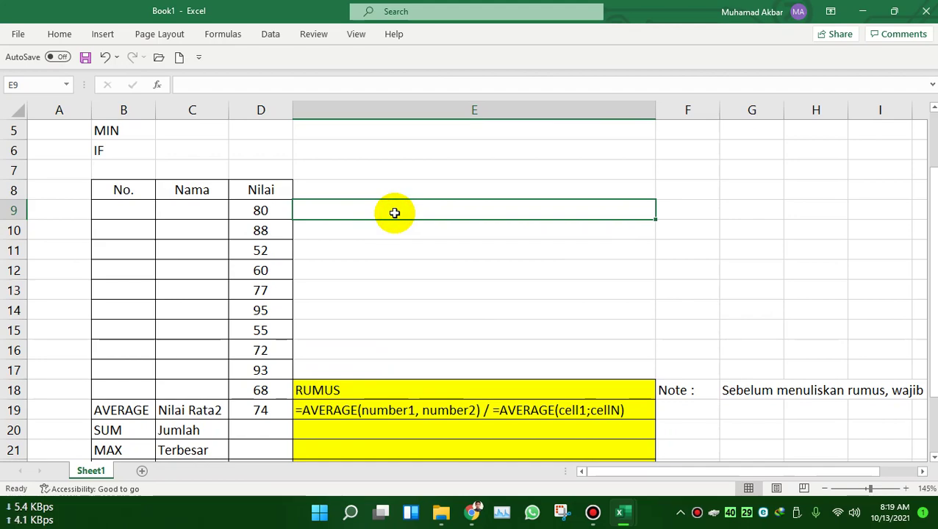
{"action": "left_click_drag", "start_coordinate": [280, 204], "coordinate": [283, 409]}
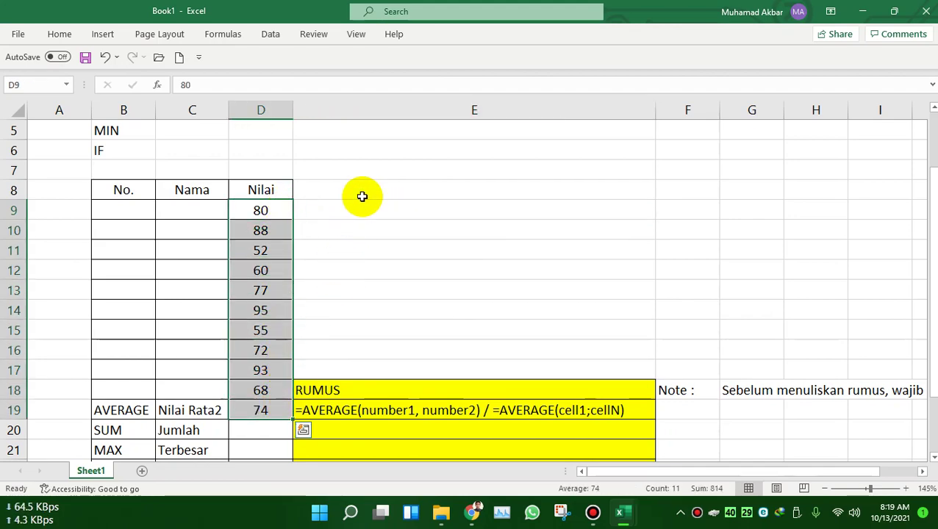
{"action": "left_click", "coordinate": [274, 242]}
{"action": "left_click", "coordinate": [279, 230]}
{"action": "left_click", "coordinate": [275, 242]}
{"action": "left_click", "coordinate": [273, 269]}
{"action": "left_click", "coordinate": [277, 290]}
{"action": "left_click", "coordinate": [279, 351]}
{"action": "left_click", "coordinate": [279, 390]}
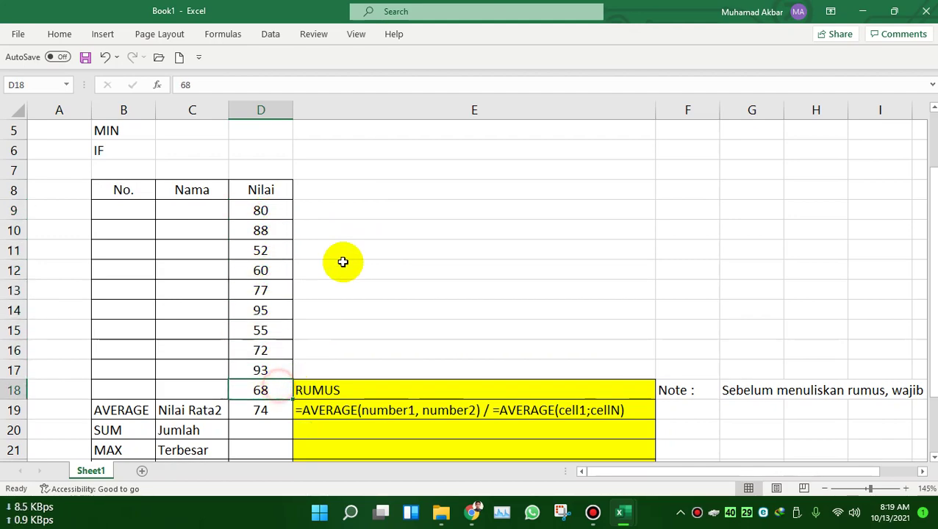
{"action": "left_click", "coordinate": [366, 230]}
{"action": "left_click", "coordinate": [373, 208]}
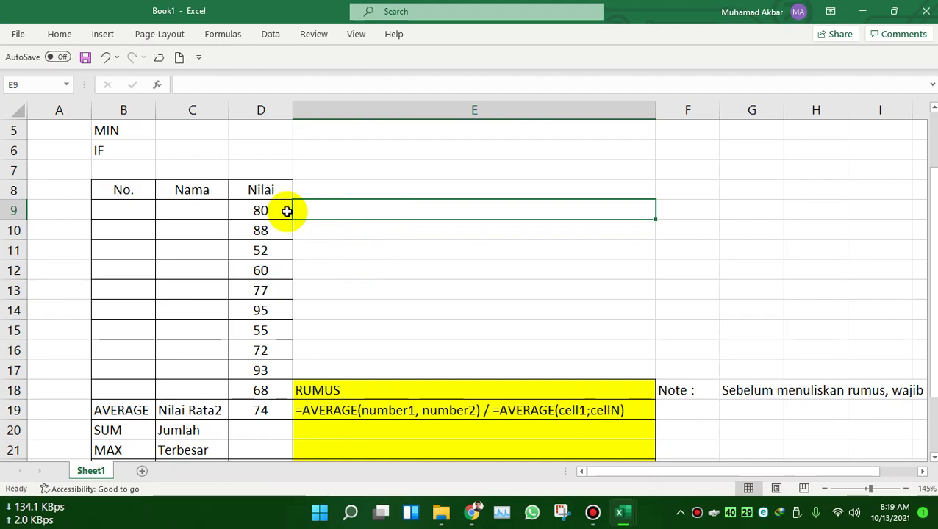
Check the score range D9:D18 and the AVERAGE formula in D19 that refers to it.
{"action": "left_click_drag", "start_coordinate": [249, 212], "coordinate": [251, 390]}
{"action": "left_click", "coordinate": [414, 284]}
{"action": "left_click_drag", "start_coordinate": [259, 211], "coordinate": [275, 398]}
{"action": "left_click", "coordinate": [325, 314]}
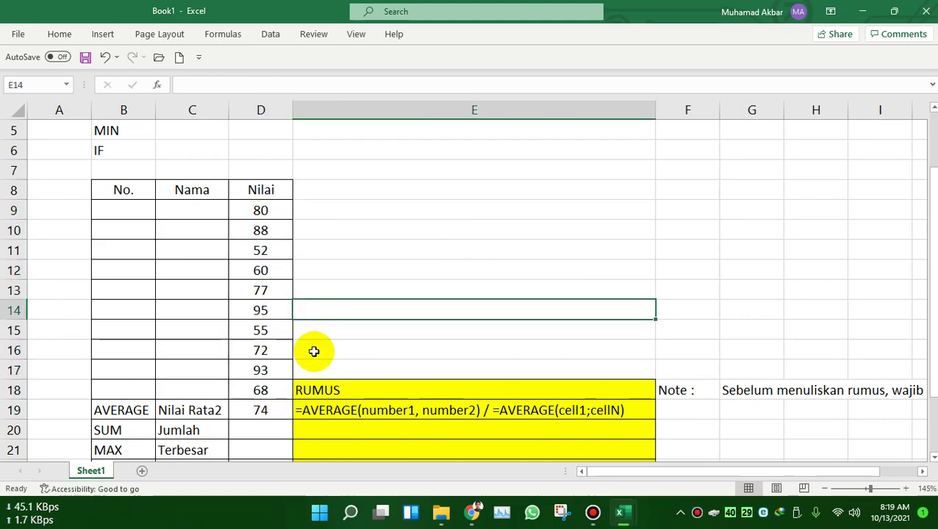
{"action": "left_click", "coordinate": [275, 413]}
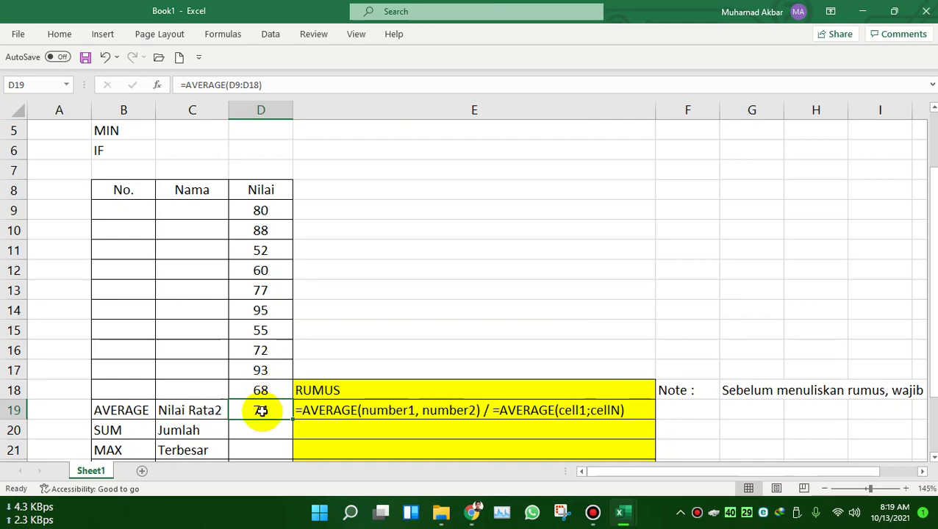
{"action": "double_click", "coordinate": [262, 409]}
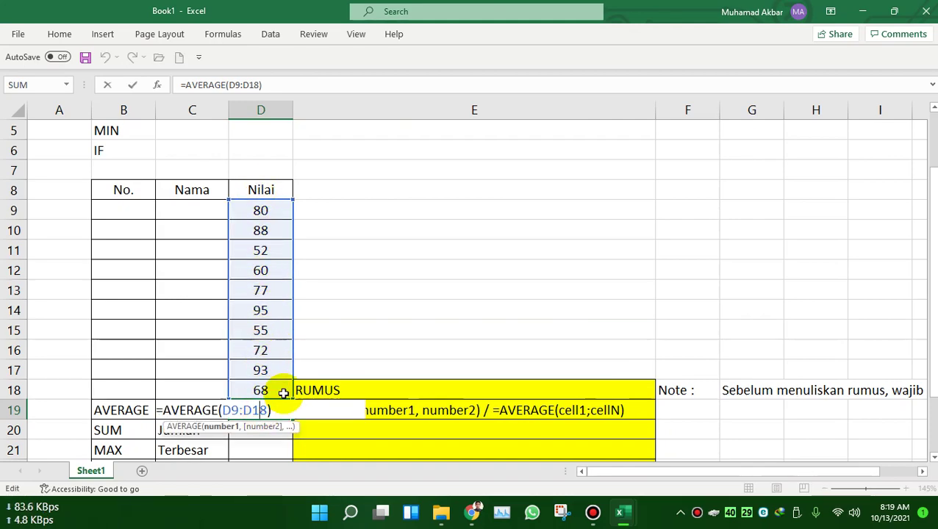
{"action": "left_click", "coordinate": [302, 405]}
{"action": "key", "text": "Return"}
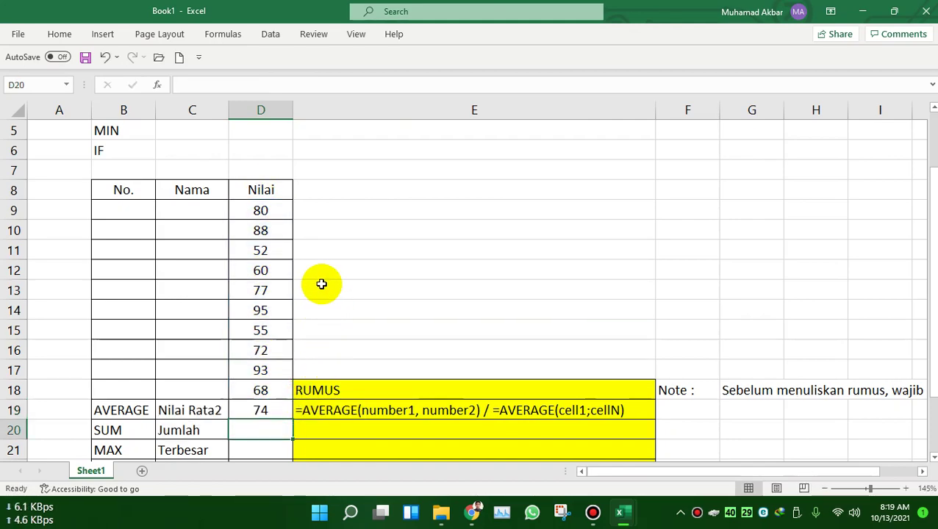
Enter =SUM(D9:D18) in D20 to total the Nilai scores, and reselect the cell.
{"action": "scroll", "coordinate": [320, 283], "scroll_direction": "down", "scroll_amount": 3}
{"action": "scroll", "coordinate": [323, 283], "scroll_direction": "up", "scroll_amount": 1}
{"action": "scroll", "coordinate": [324, 283], "scroll_direction": "up", "scroll_amount": 2}
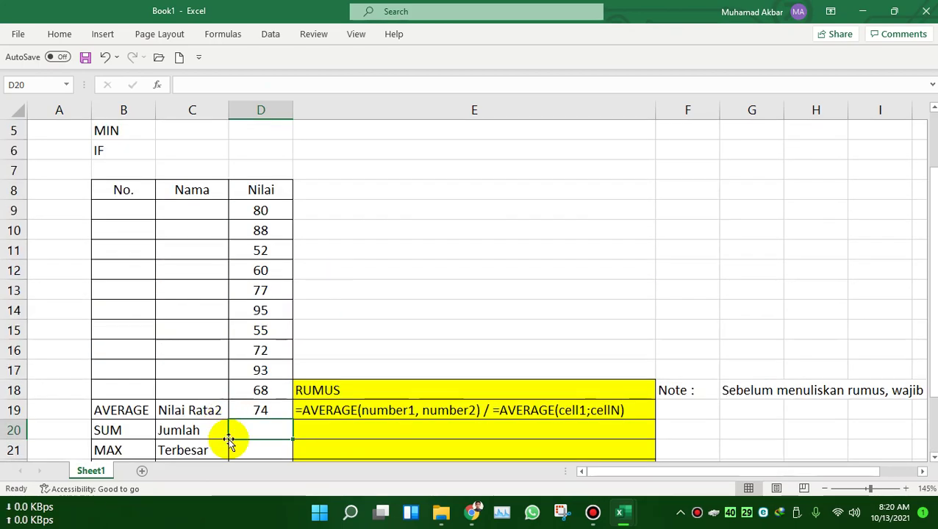
{"action": "type", "text": "+"}
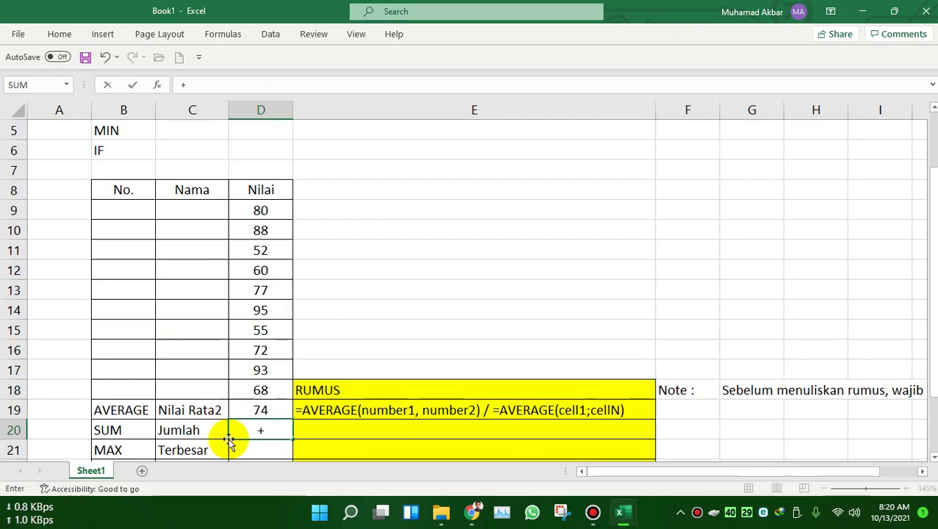
{"action": "type", "text": "SUM"}
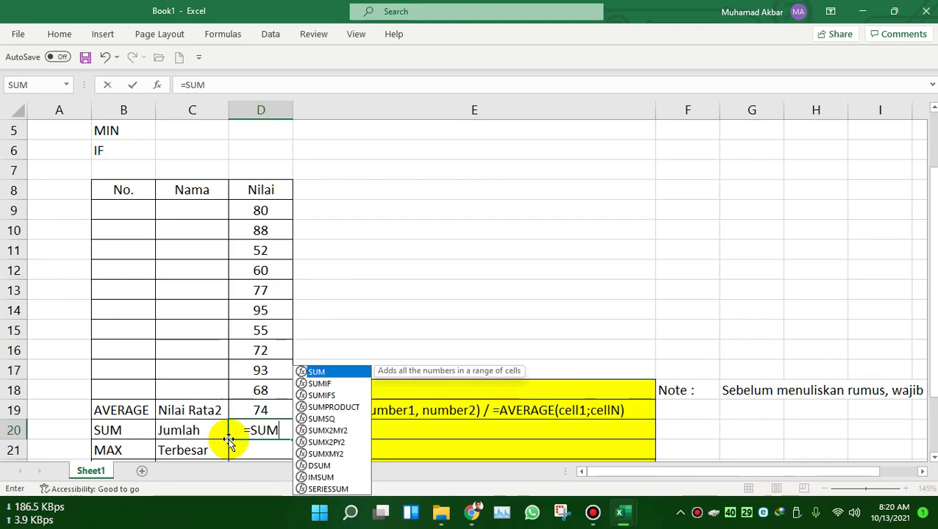
{"action": "type", "text": "("}
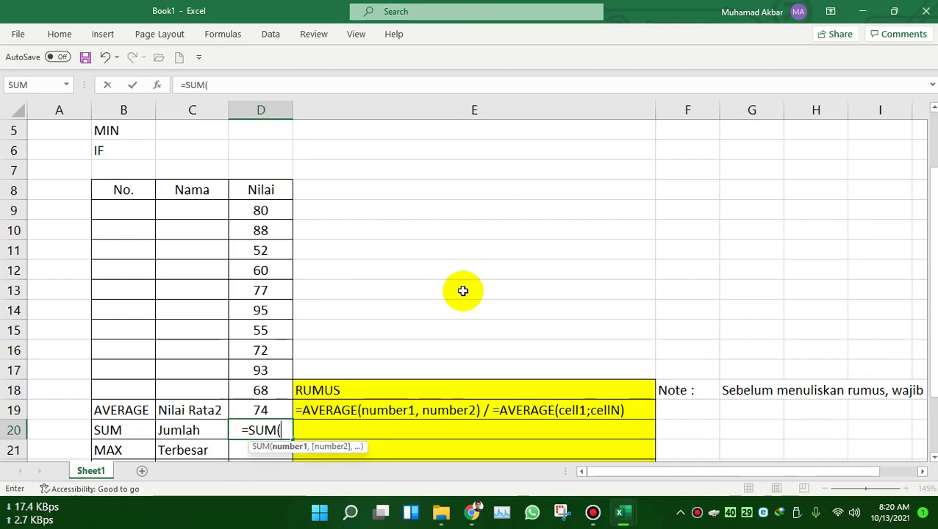
{"action": "left_click_drag", "start_coordinate": [254, 211], "coordinate": [264, 390]}
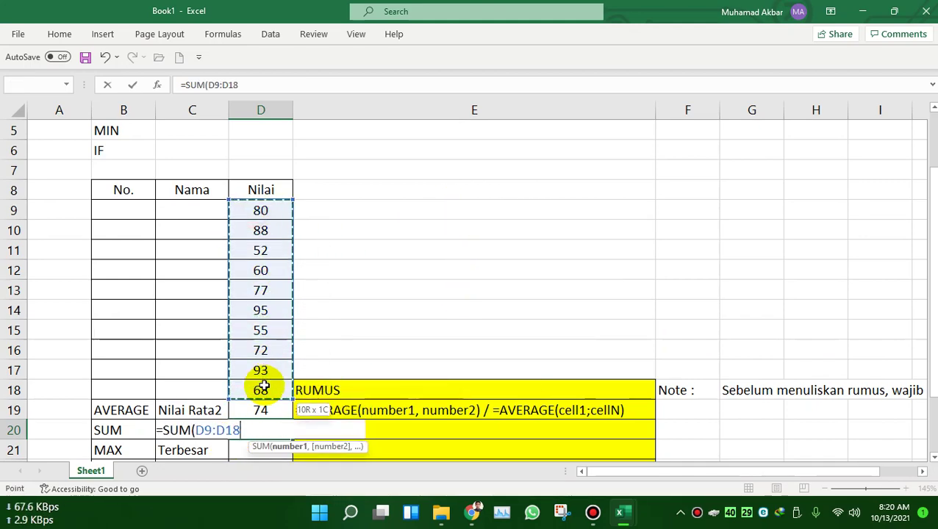
{"action": "key", "text": "Return"}
{"action": "scroll", "coordinate": [296, 375], "scroll_direction": "down", "scroll_amount": 1}
{"action": "left_click", "coordinate": [258, 352]}
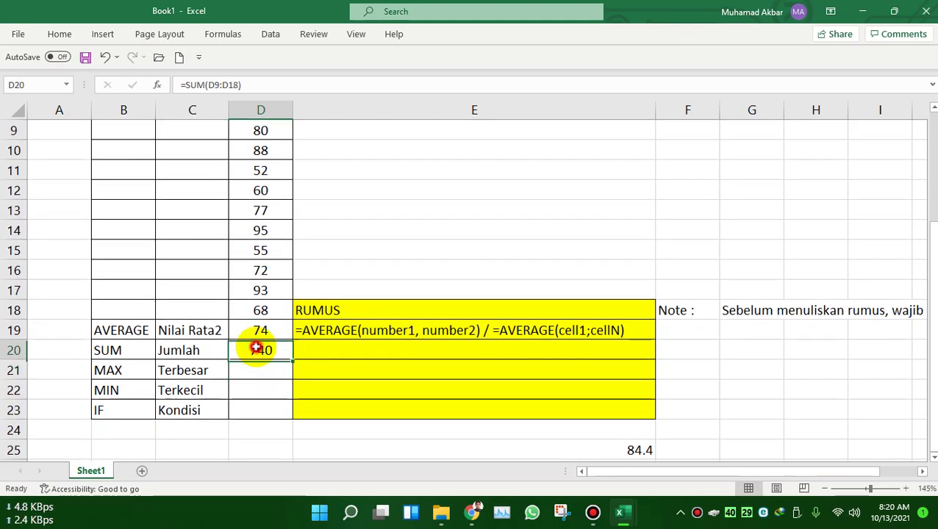
Fill the score table B8:D18, including its header row, with a light blue-gray theme colour.
{"action": "left_click", "coordinate": [279, 375]}
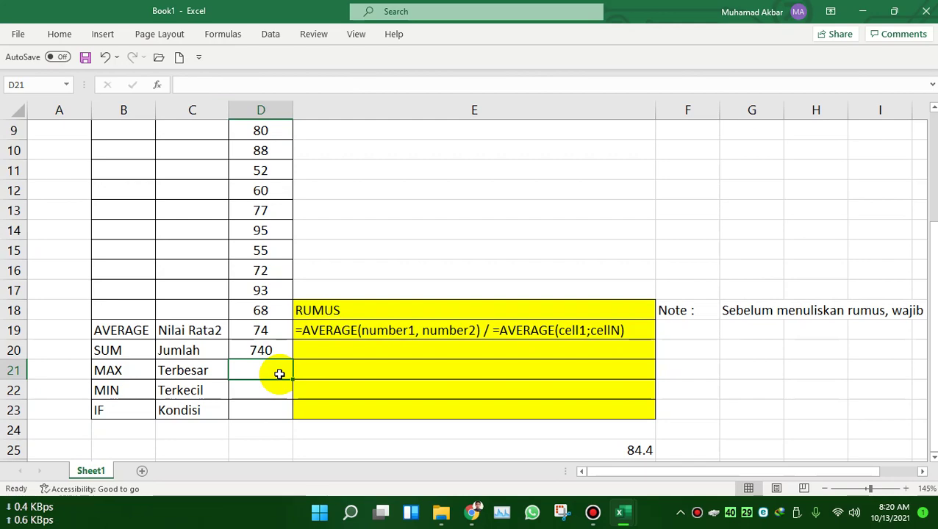
{"action": "left_click_drag", "start_coordinate": [273, 305], "coordinate": [286, 116]}
{"action": "left_click_drag", "start_coordinate": [105, 148], "coordinate": [288, 363]}
{"action": "left_click", "coordinate": [236, 350]}
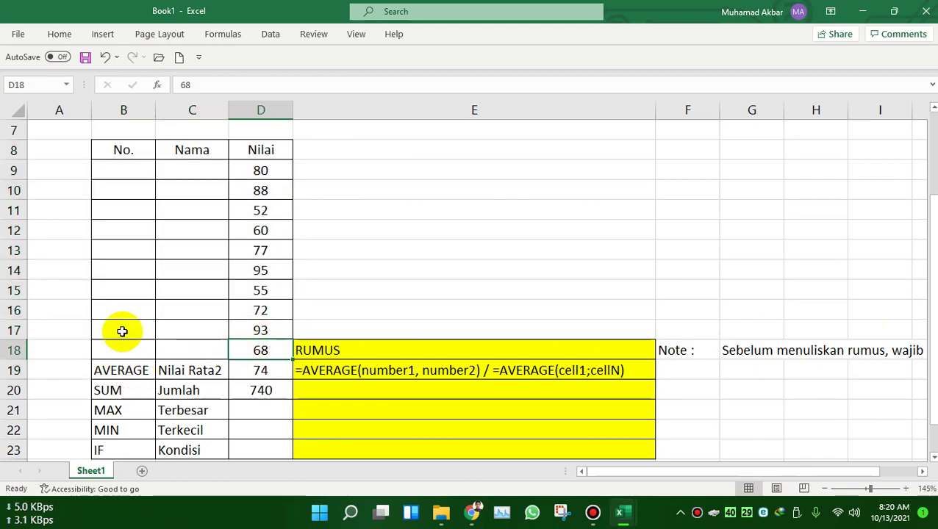
{"action": "left_click_drag", "start_coordinate": [116, 143], "coordinate": [279, 350]}
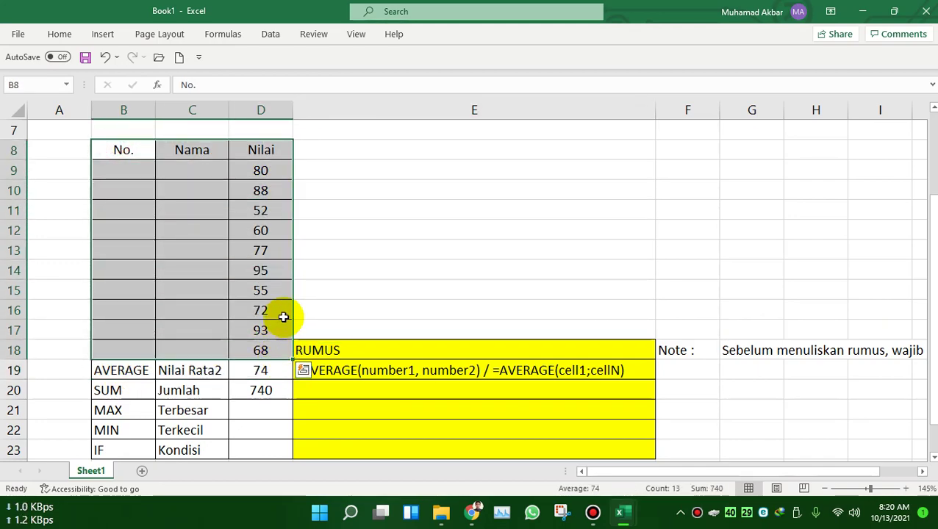
{"action": "left_click", "coordinate": [59, 33]}
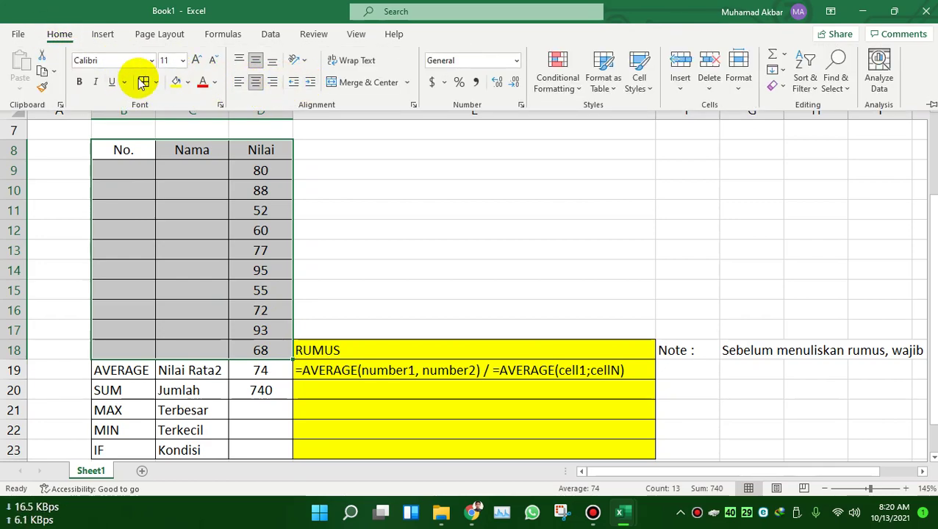
{"action": "left_click", "coordinate": [188, 82]}
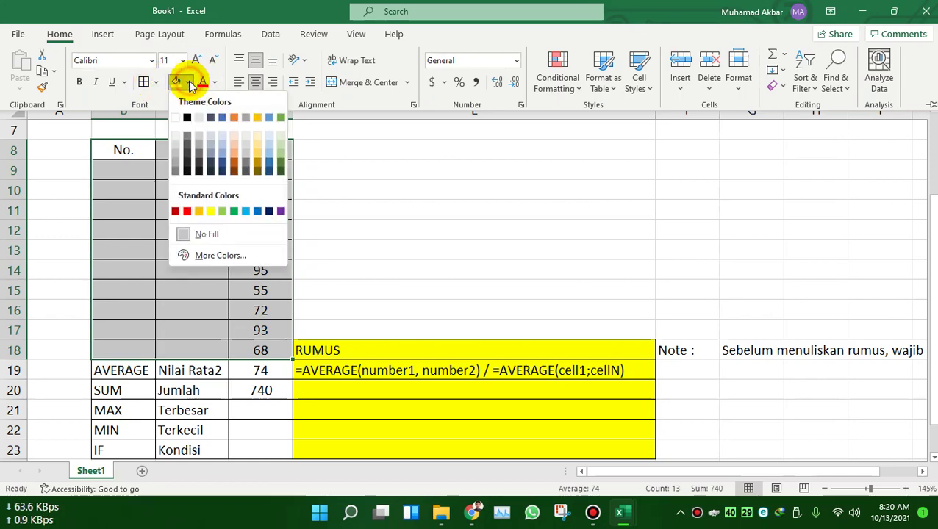
{"action": "left_click", "coordinate": [211, 143]}
{"action": "left_click", "coordinate": [261, 289]}
Enter =MAX(D9:D18) in D21 to find the highest score, and check the result against the Nilai column.
{"action": "scroll", "coordinate": [164, 205], "scroll_direction": "down", "scroll_amount": 2}
{"action": "left_click", "coordinate": [251, 331]}
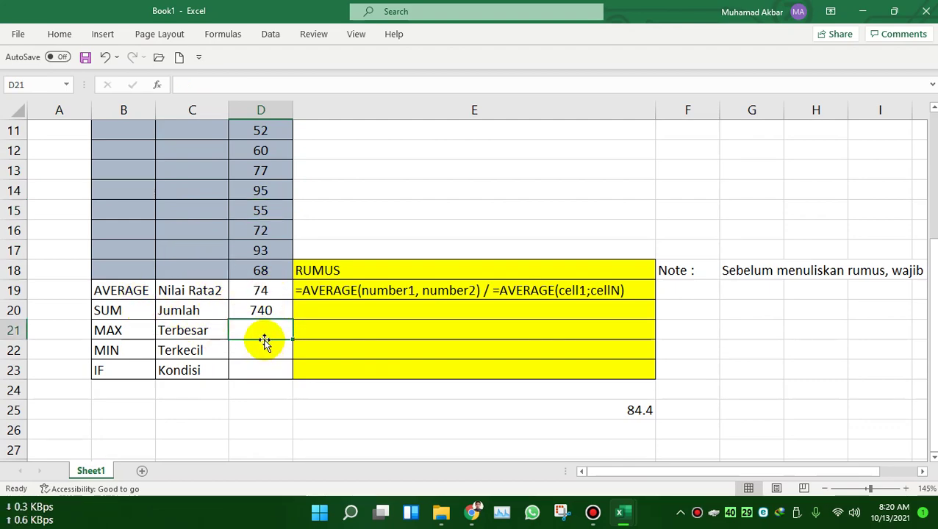
{"action": "type", "text": "="}
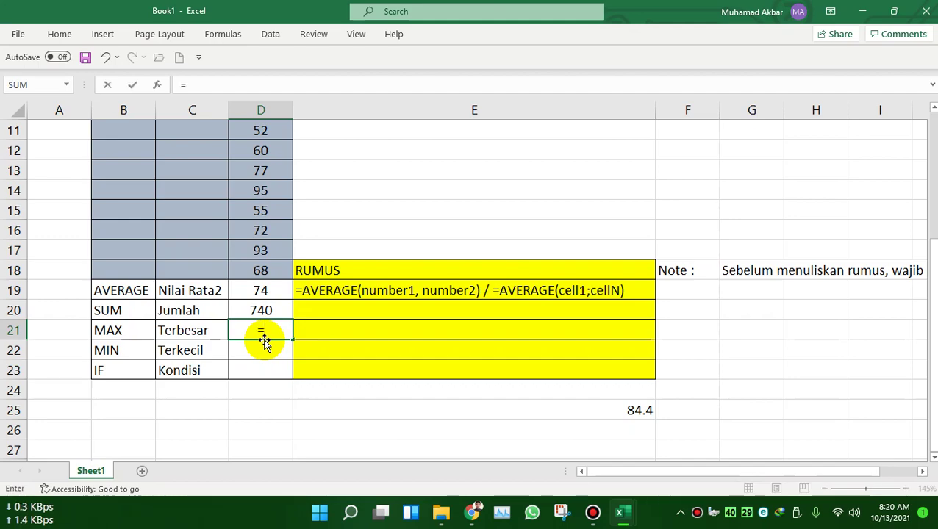
{"action": "type", "text": "MAX"}
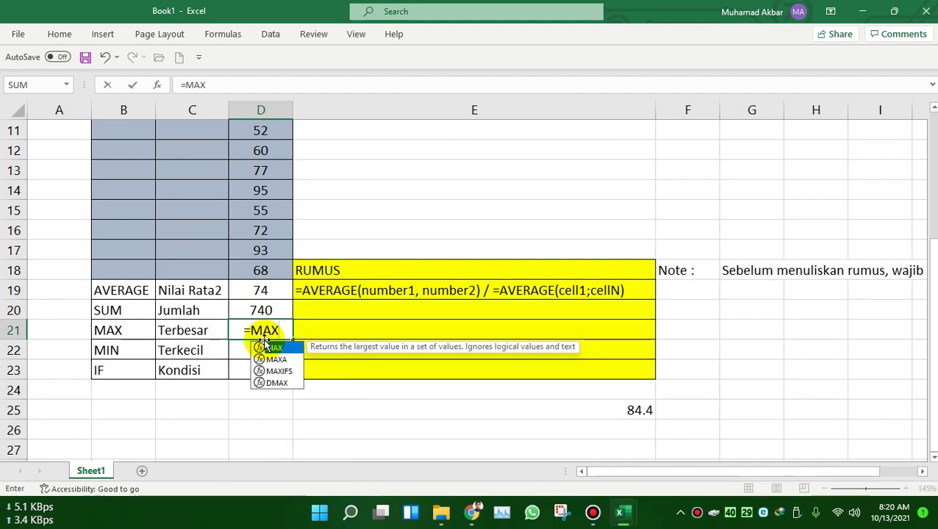
{"action": "type", "text": "("}
{"action": "scroll", "coordinate": [264, 344], "scroll_direction": "up", "scroll_amount": 2}
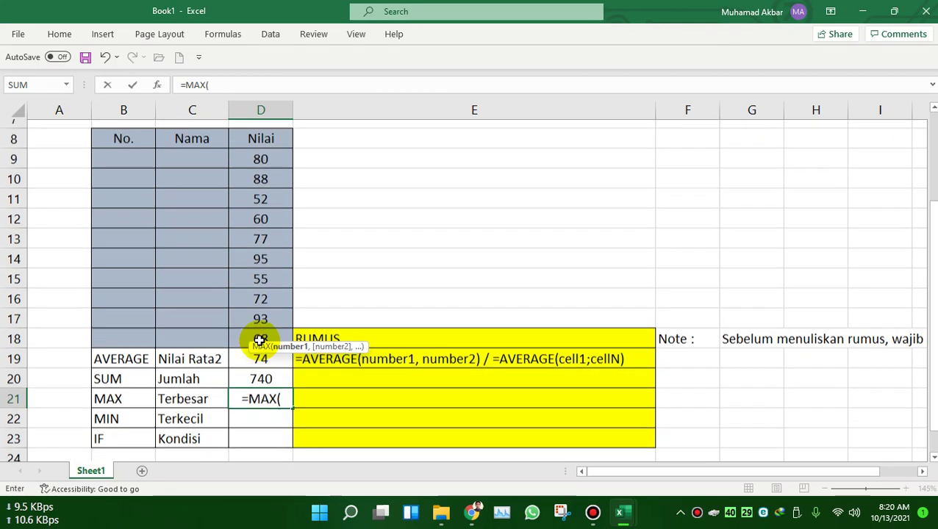
{"action": "left_click_drag", "start_coordinate": [261, 170], "coordinate": [267, 350]}
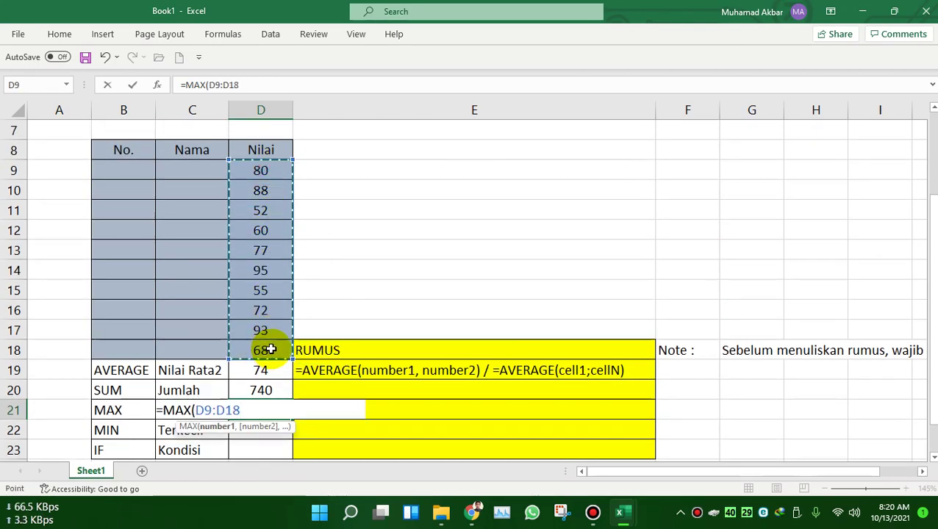
{"action": "key", "text": "Return"}
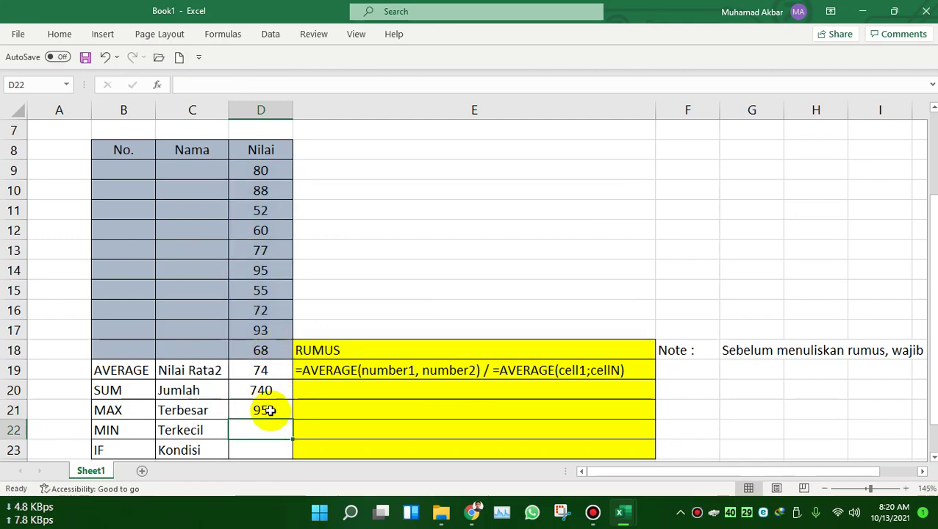
{"action": "left_click", "coordinate": [271, 412]}
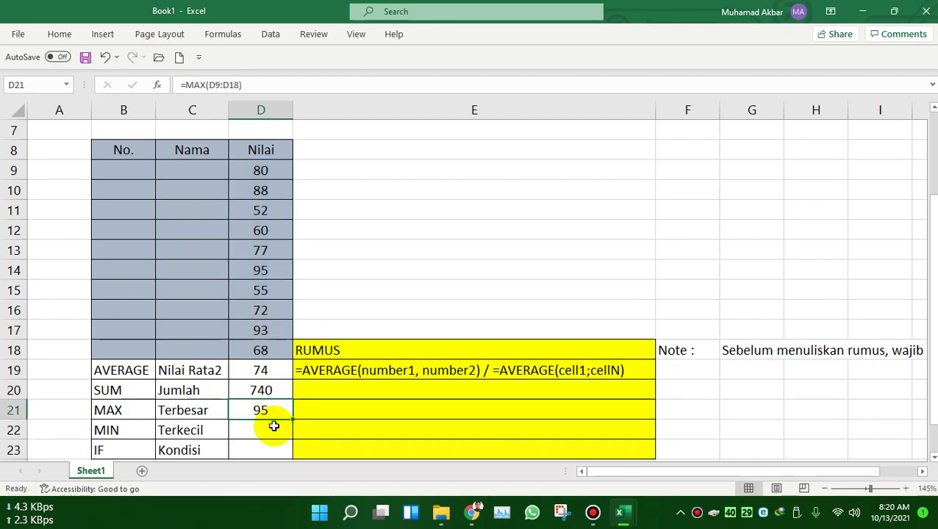
{"action": "left_click", "coordinate": [263, 353]}
{"action": "left_click", "coordinate": [276, 291]}
{"action": "left_click", "coordinate": [271, 271]}
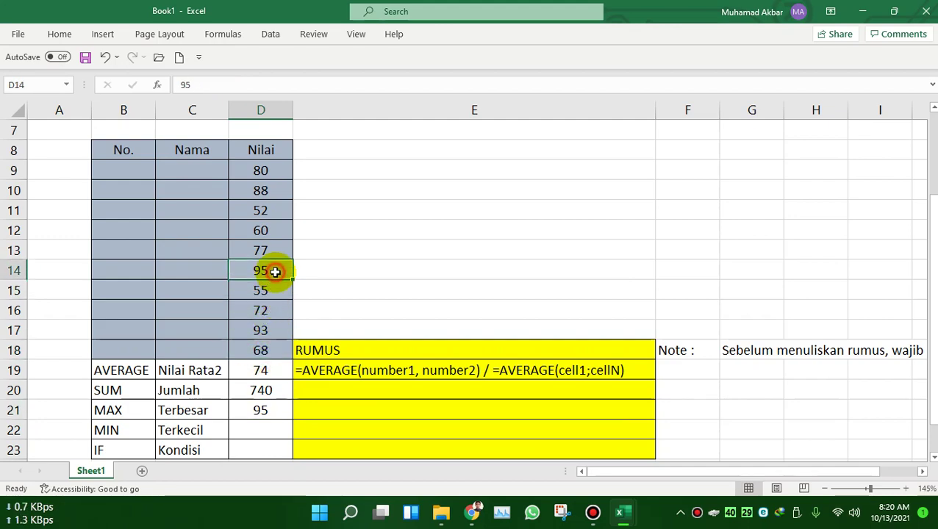
Edit the MAX formula in D21 and remove its range and closing bracket, leaving =MAX(.
{"action": "double_click", "coordinate": [266, 411]}
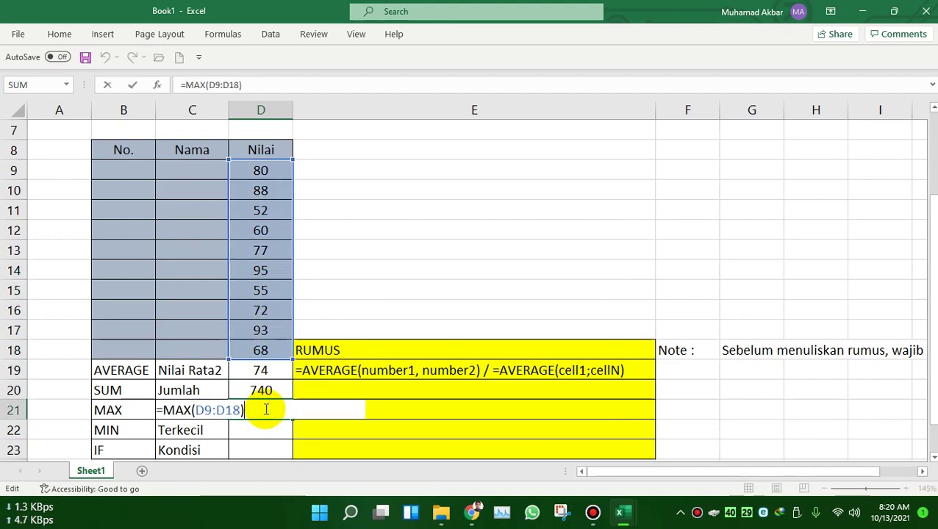
{"action": "key", "text": "BackSpace"}
{"action": "key", "text": "BackSpace"}
{"action": "key", "text": "BackSpace"}
{"action": "key", "text": "BackSpace"}
{"action": "key", "text": "BackSpace"}
{"action": "key", "text": "BackSpace"}
{"action": "key", "text": "BackSpace"}
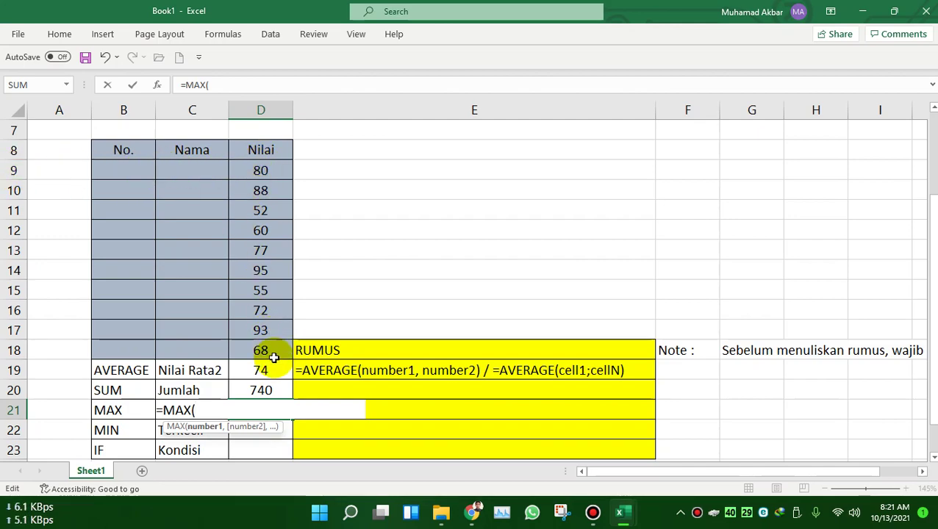
Retype the MAX formula's cell references in D21 manually as D9;D18.
{"action": "type", "text": "D"}
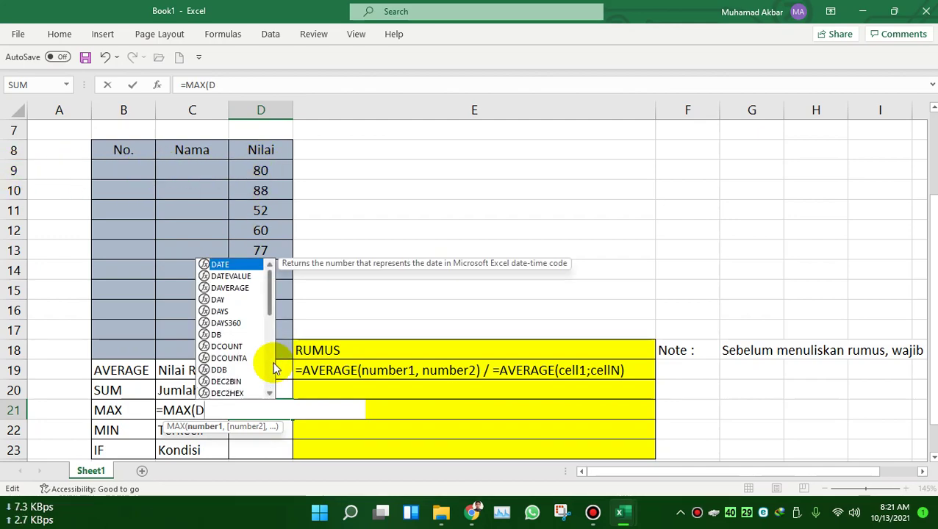
{"action": "type", "text": "("}
{"action": "key", "text": "BackSpace"}
{"action": "type", "text": "9;D18"}
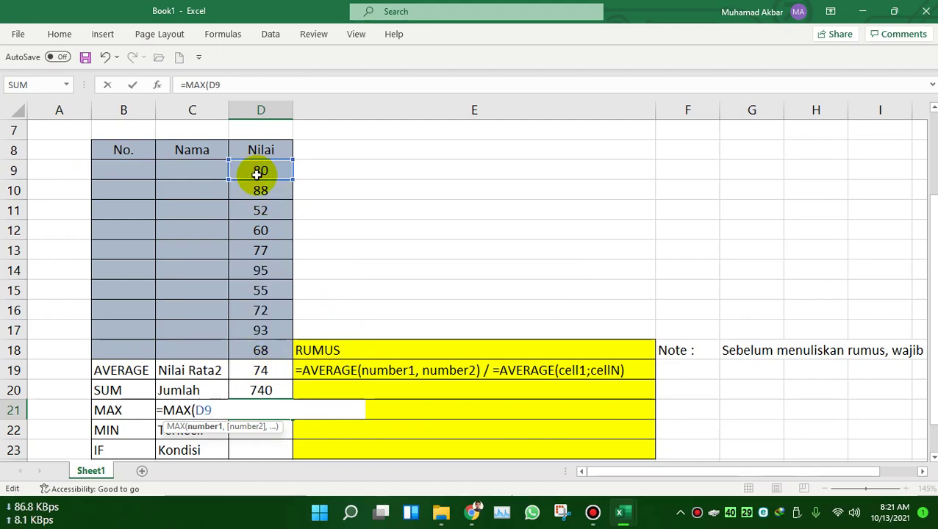
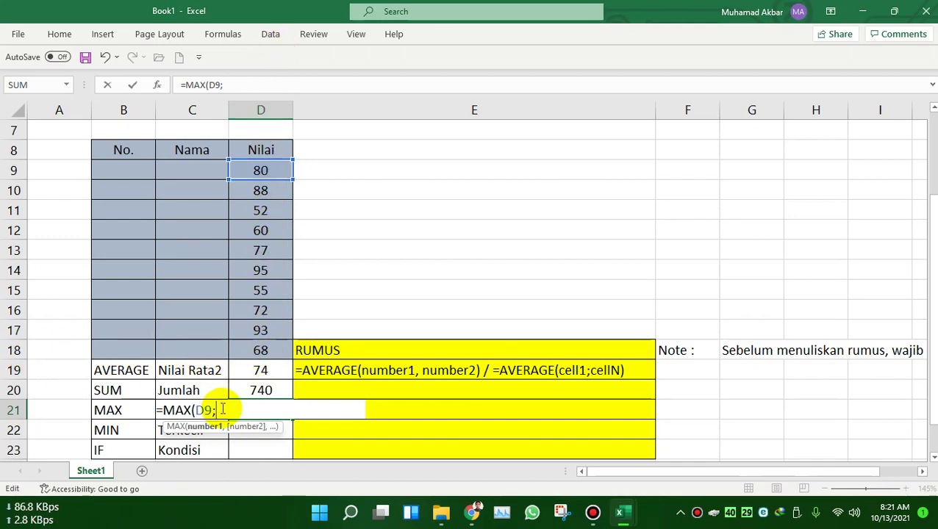
Complete the MAX formula in D21 over the scores and accept the proposed correction to =MAX(D9:D18).
{"action": "type", "text": "D"}
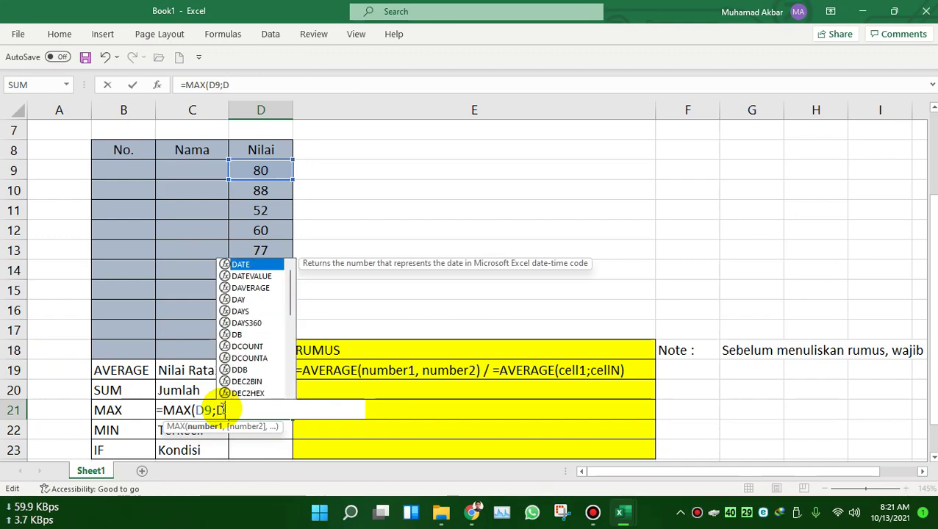
{"action": "type", "text": "18"}
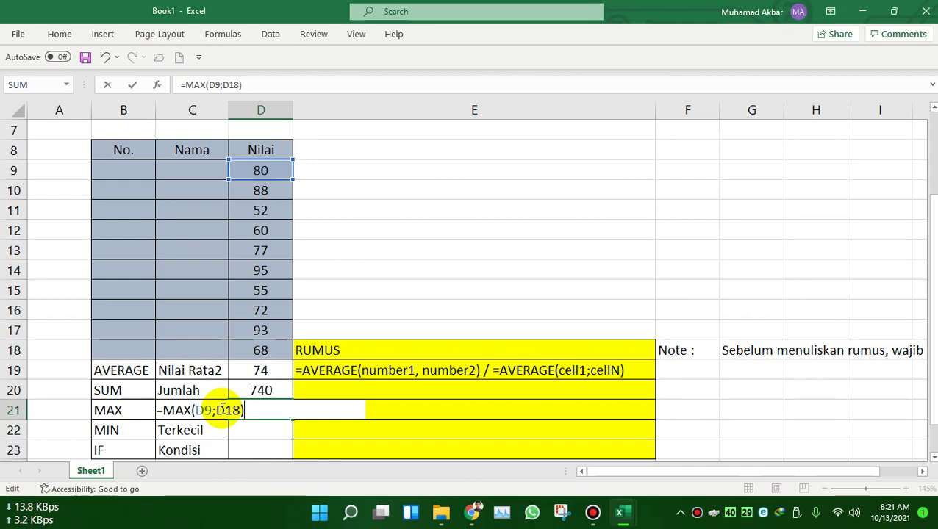
{"action": "key", "text": "Return"}
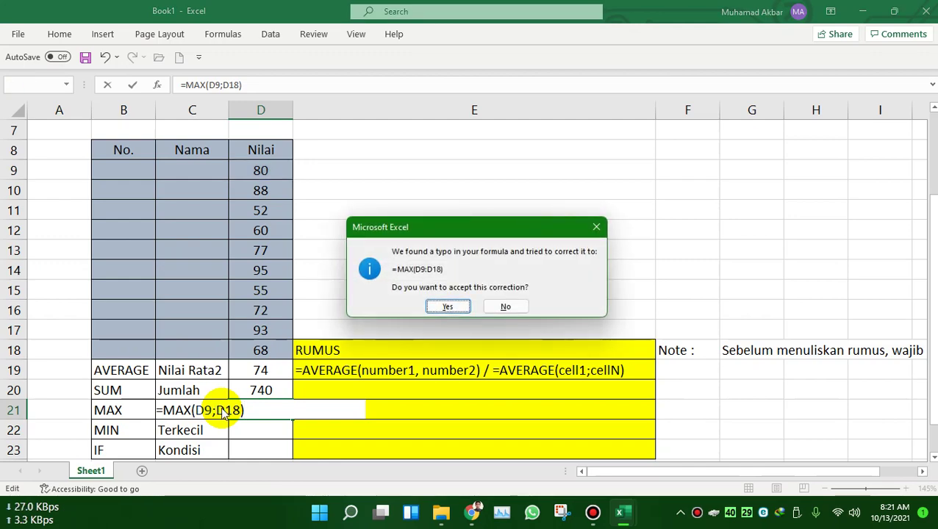
{"action": "left_click", "coordinate": [461, 311]}
{"action": "left_click", "coordinate": [266, 410]}
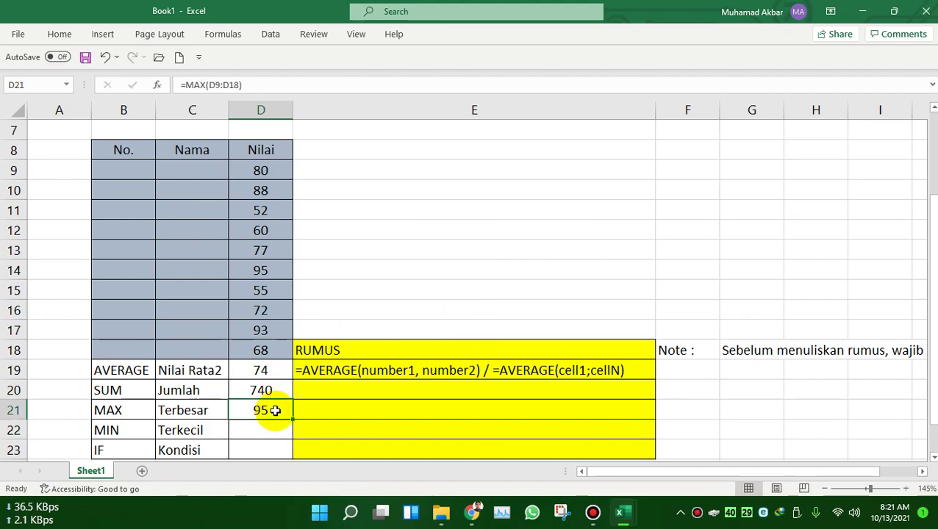
Reopen the MAX formula in D21 and insert the range D9:D18 after its colon.
{"action": "double_click", "coordinate": [269, 410]}
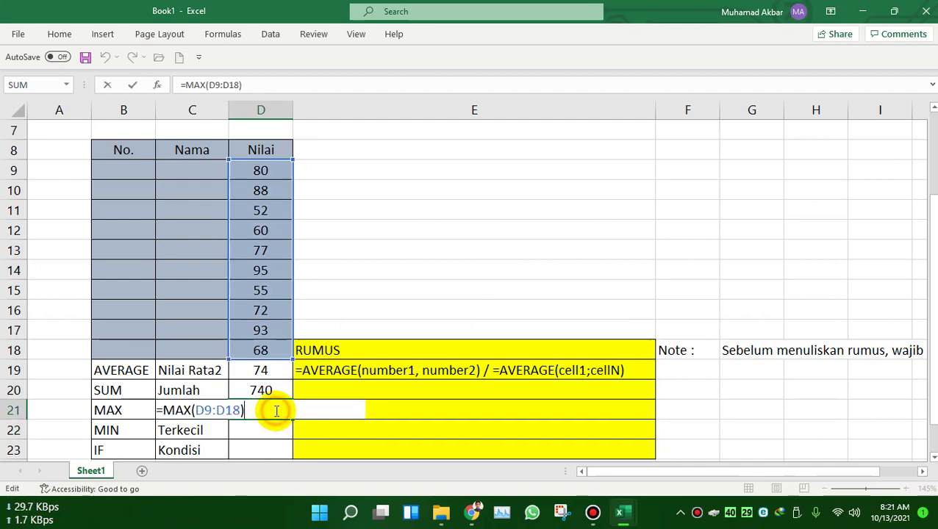
{"action": "left_click", "coordinate": [220, 410]}
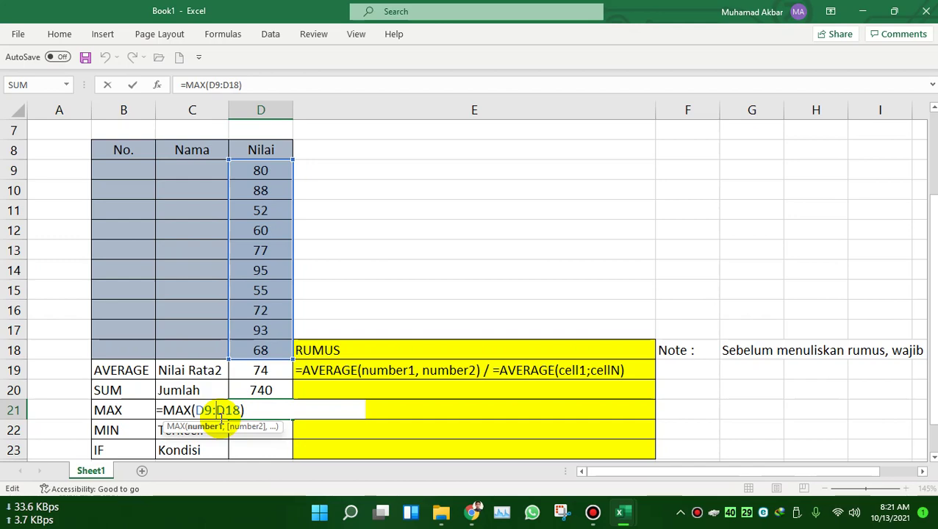
{"action": "left_click", "coordinate": [594, 371]}
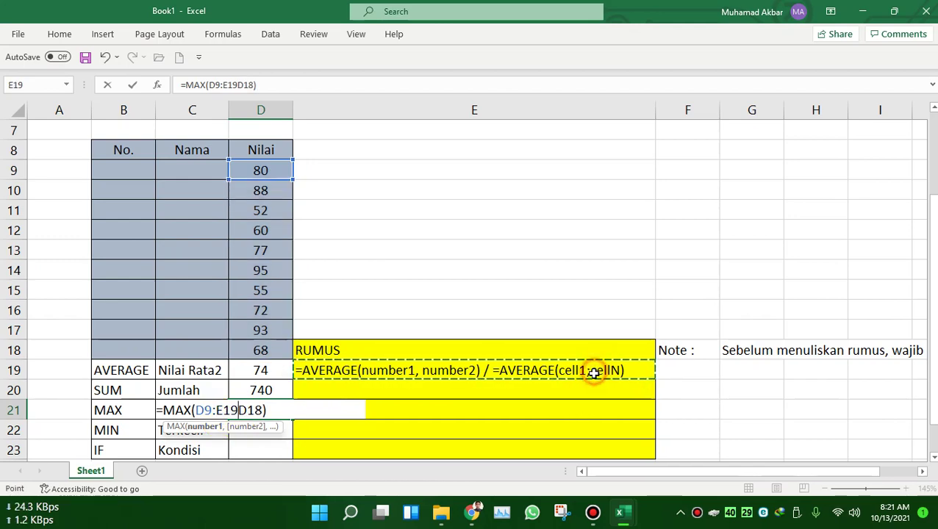
{"action": "left_click_drag", "start_coordinate": [275, 167], "coordinate": [266, 350]}
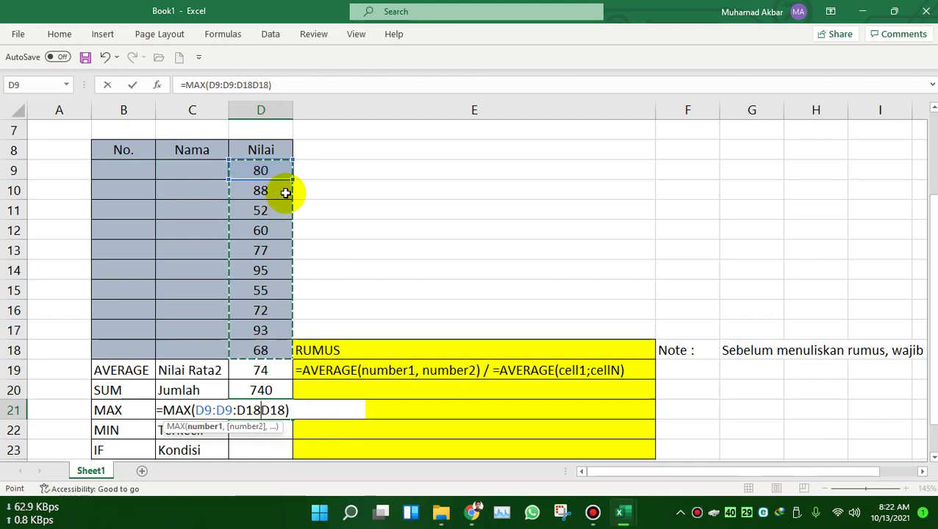
{"action": "key", "text": "Return"}
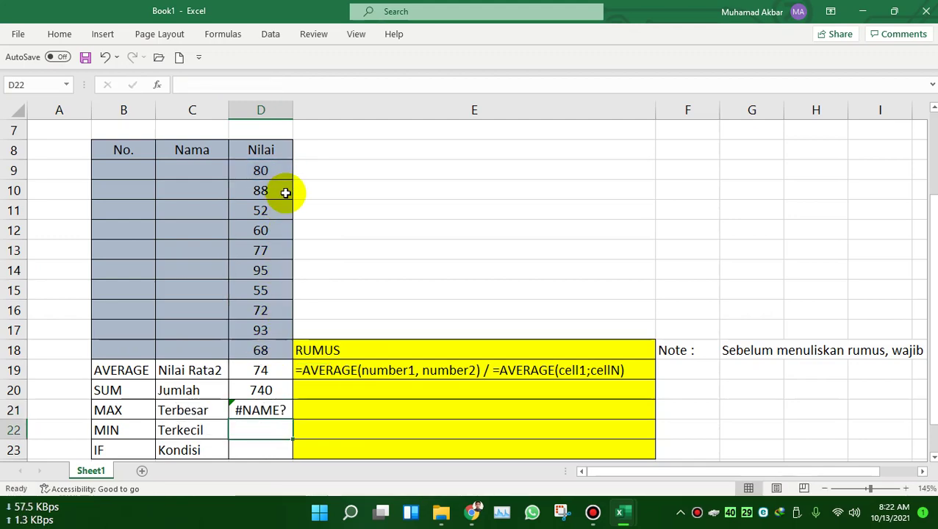
Repair the MAX formula in D21 by removing the surplus references and extending its range to D9:D18.
{"action": "double_click", "coordinate": [283, 411]}
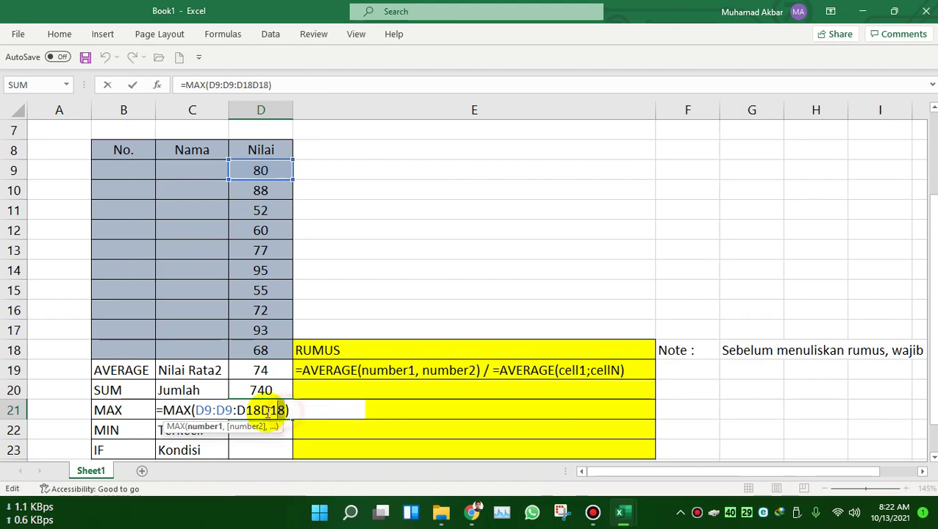
{"action": "left_click_drag", "start_coordinate": [284, 410], "coordinate": [245, 411]}
{"action": "key", "text": "BackSpace"}
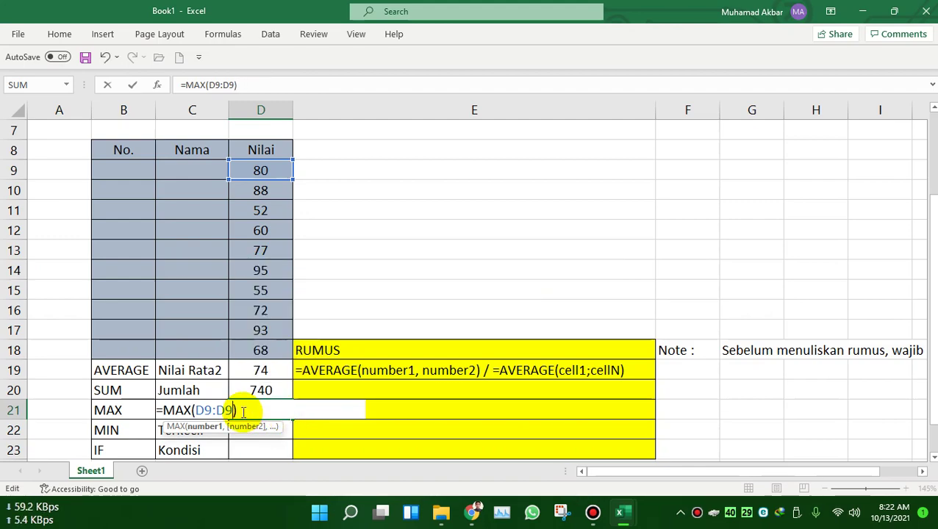
{"action": "key", "text": "Return"}
{"action": "left_click", "coordinate": [265, 412]}
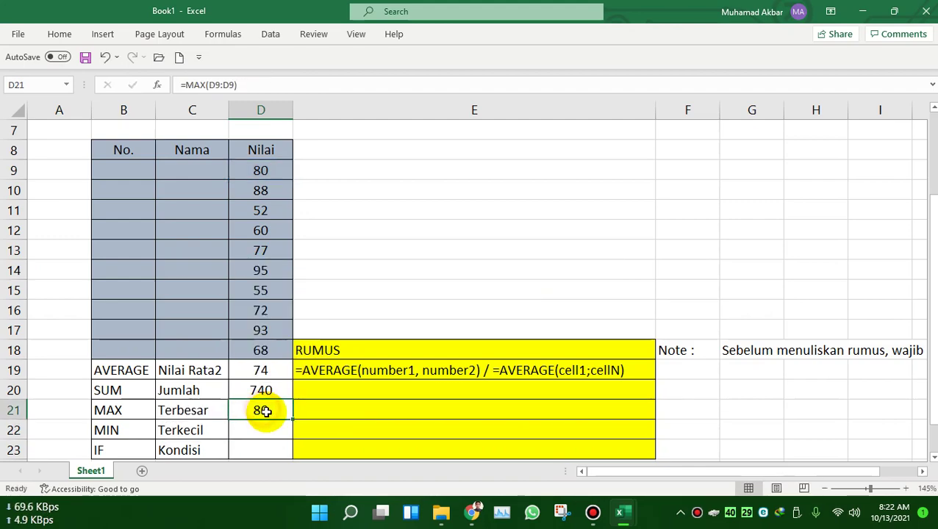
{"action": "double_click", "coordinate": [280, 409]}
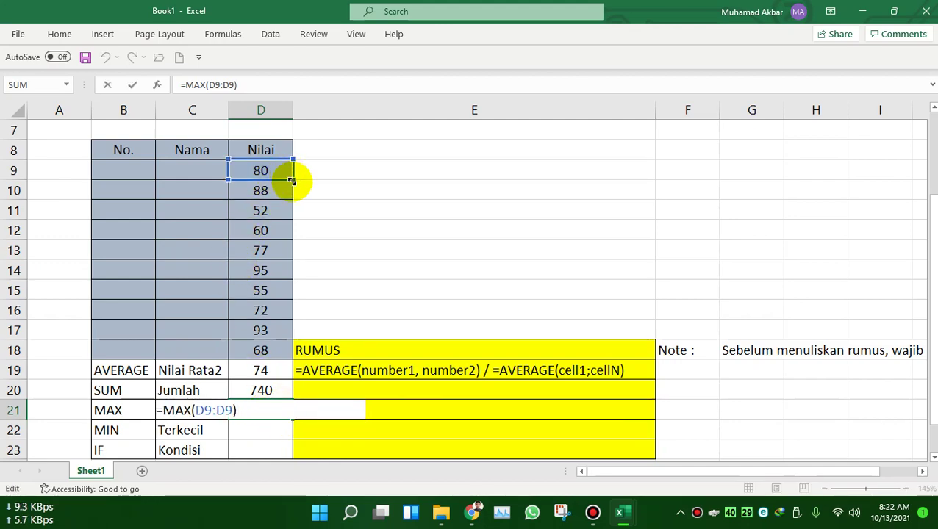
{"action": "left_click_drag", "start_coordinate": [292, 179], "coordinate": [291, 354]}
{"action": "key", "text": "Return"}
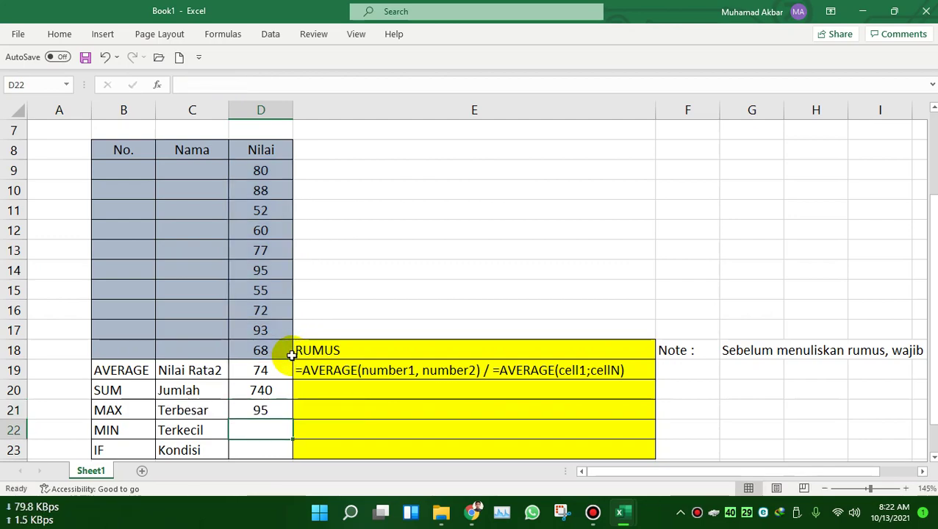
Replace the semicolon with a colon in E19's AVERAGE syntax text so its second form reads =AVERAGE(cell1:cellN).
{"action": "left_click", "coordinate": [366, 390]}
{"action": "left_click", "coordinate": [581, 375]}
{"action": "double_click", "coordinate": [581, 375]}
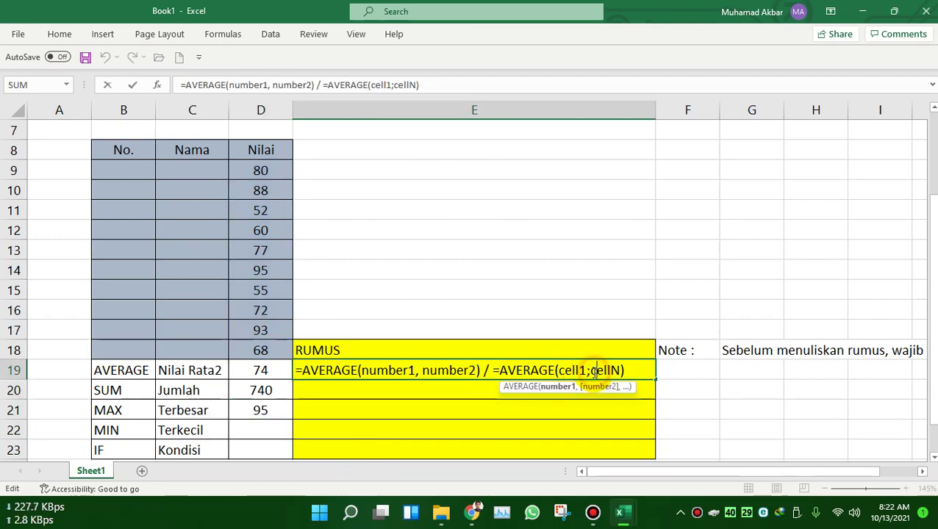
{"action": "key", "text": "BackSpace"}
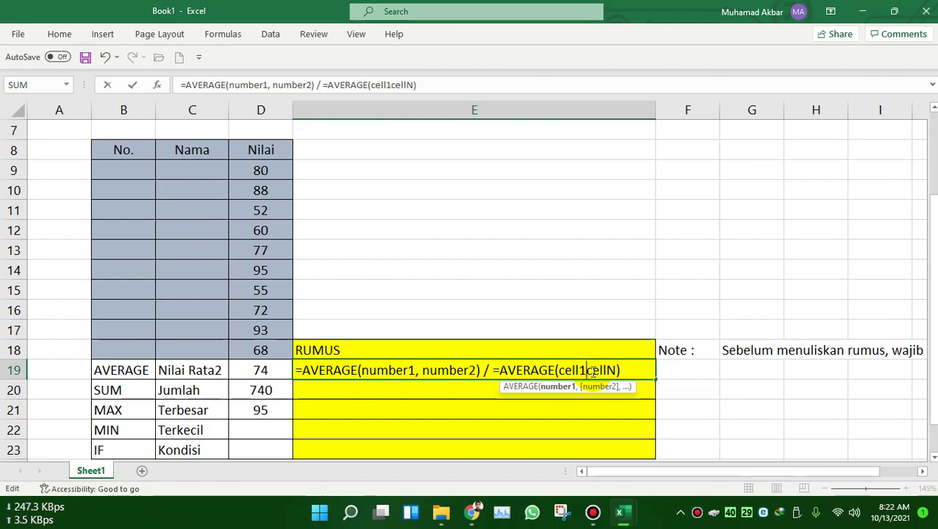
{"action": "type", "text": ":"}
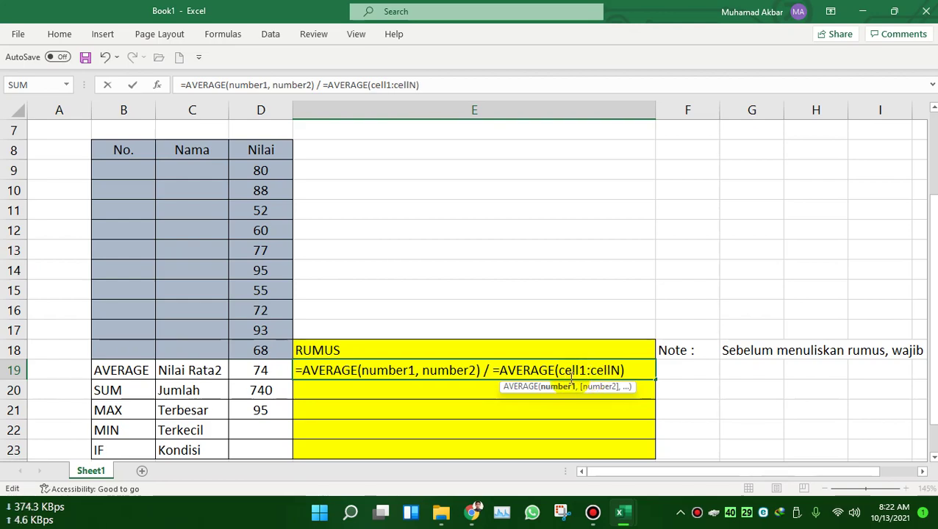
{"action": "left_click", "coordinate": [458, 390]}
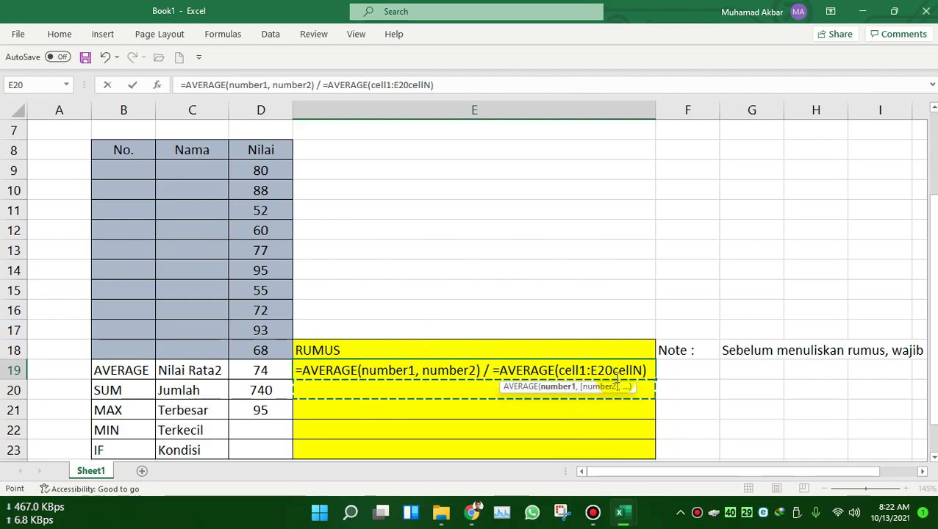
{"action": "key", "text": "BackSpace"}
{"action": "key", "text": "BackSpace"}
{"action": "key", "text": "BackSpace"}
{"action": "key", "text": "Return"}
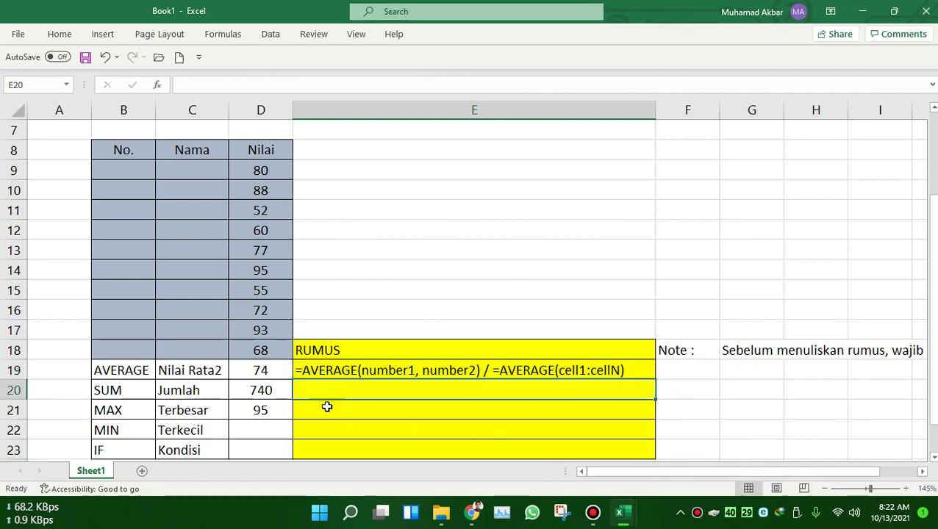
Enter the formula =MIN(D9:D18) in D22 to find the smallest score.
{"action": "scroll", "coordinate": [353, 411], "scroll_direction": "down", "scroll_amount": 3}
{"action": "left_click", "coordinate": [263, 269]}
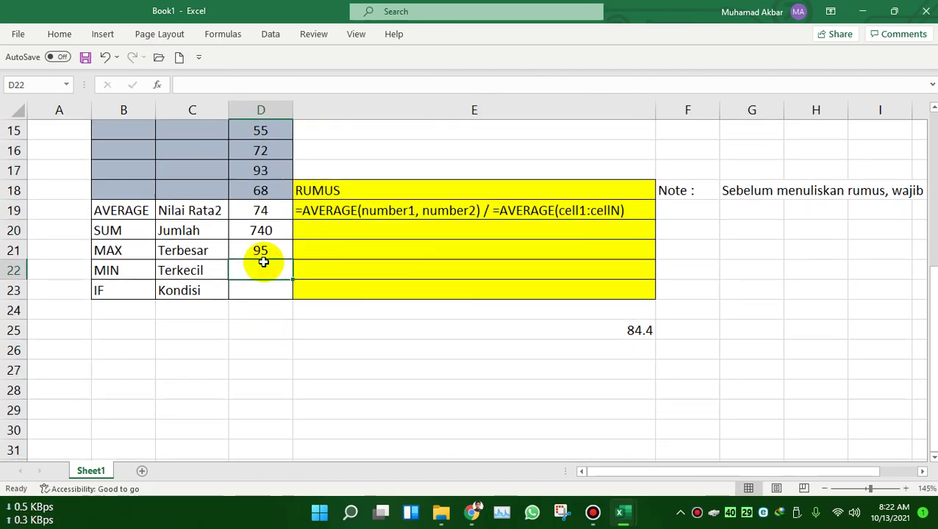
{"action": "type", "text": "="}
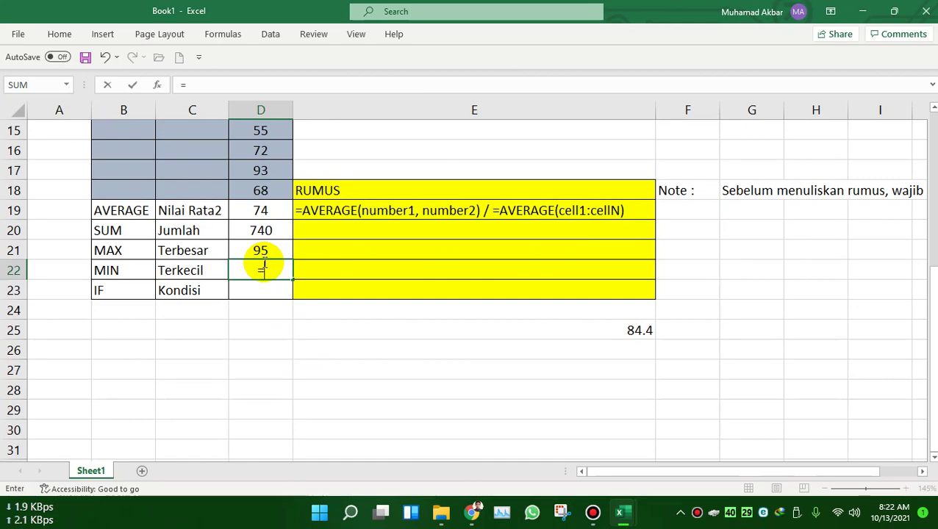
{"action": "type", "text": "MIN("}
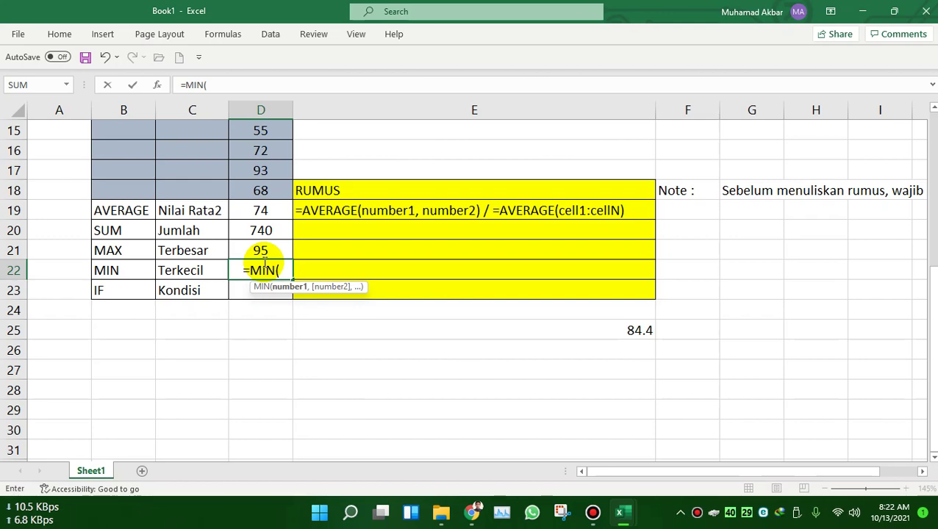
{"action": "type", "text": "D9"}
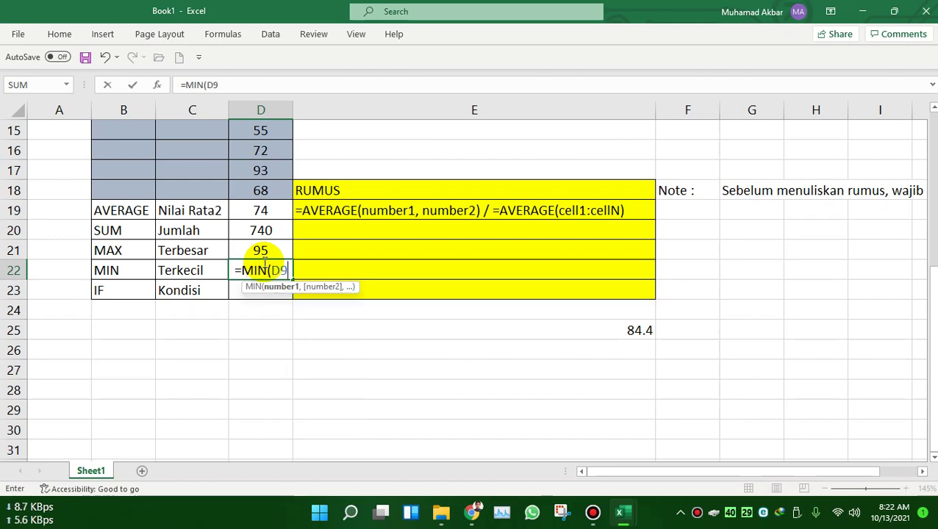
{"action": "type", "text": ":"}
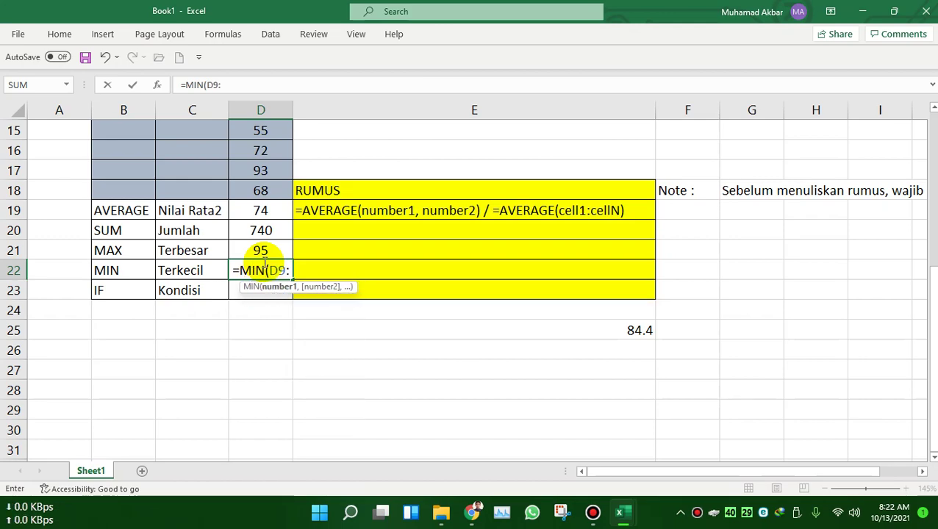
{"action": "type", "text": "D18"}
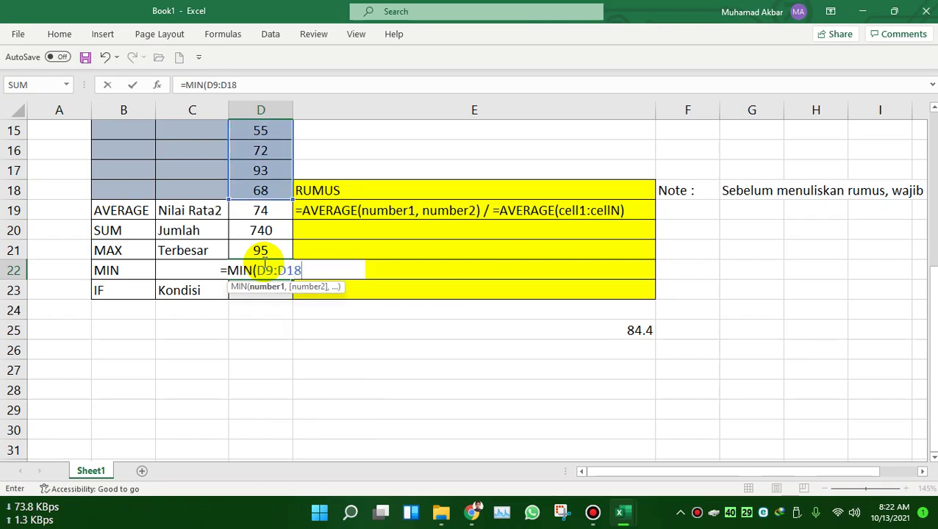
{"action": "scroll", "coordinate": [263, 261], "scroll_direction": "up", "scroll_amount": 4}
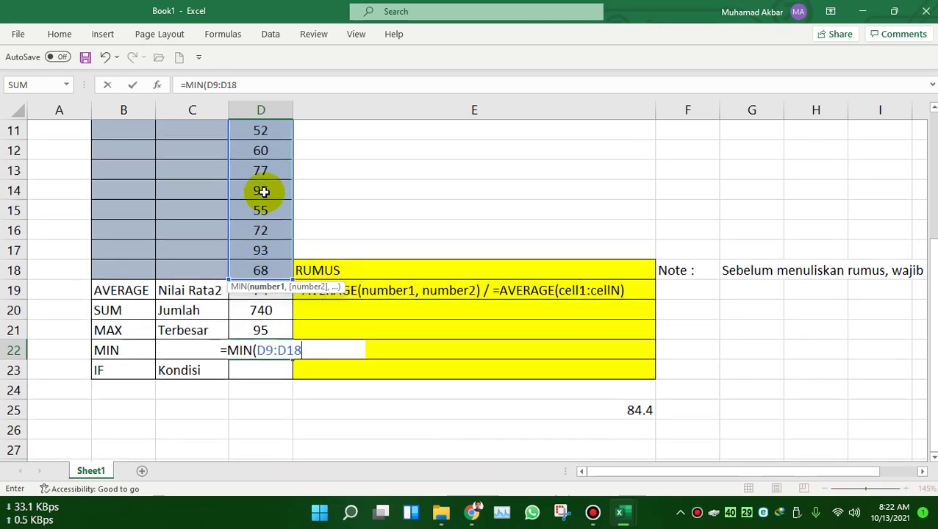
{"action": "scroll", "coordinate": [272, 180], "scroll_direction": "down", "scroll_amount": 3}
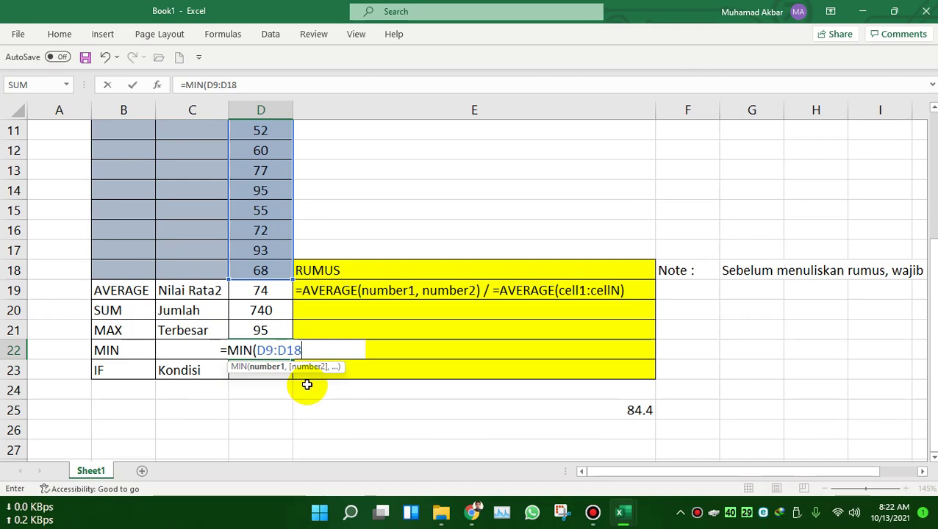
{"action": "type", "text": ")"}
{"action": "key", "text": "Return"}
{"action": "left_click", "coordinate": [260, 351]}
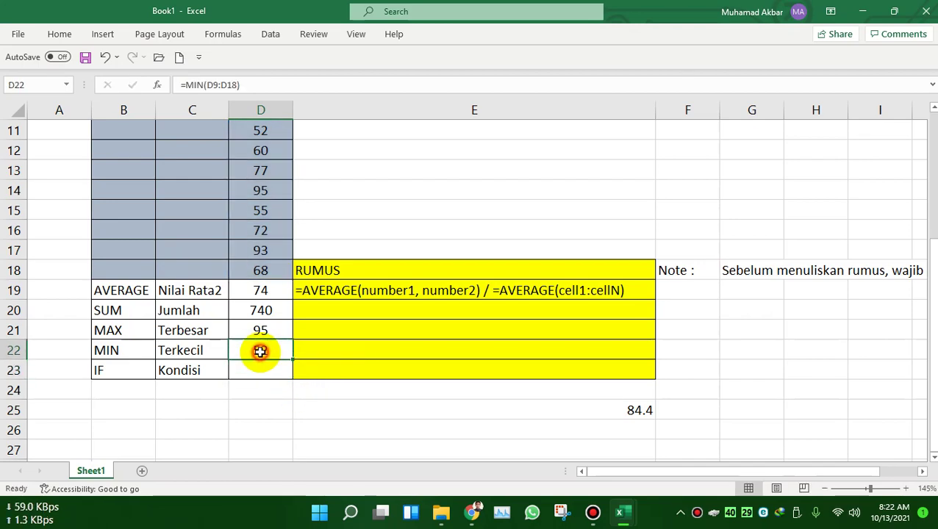
Review the scores in D9:D18 against the MIN and SUM results and the empty IF cell D23.
{"action": "scroll", "coordinate": [262, 286], "scroll_direction": "up", "scroll_amount": 3}
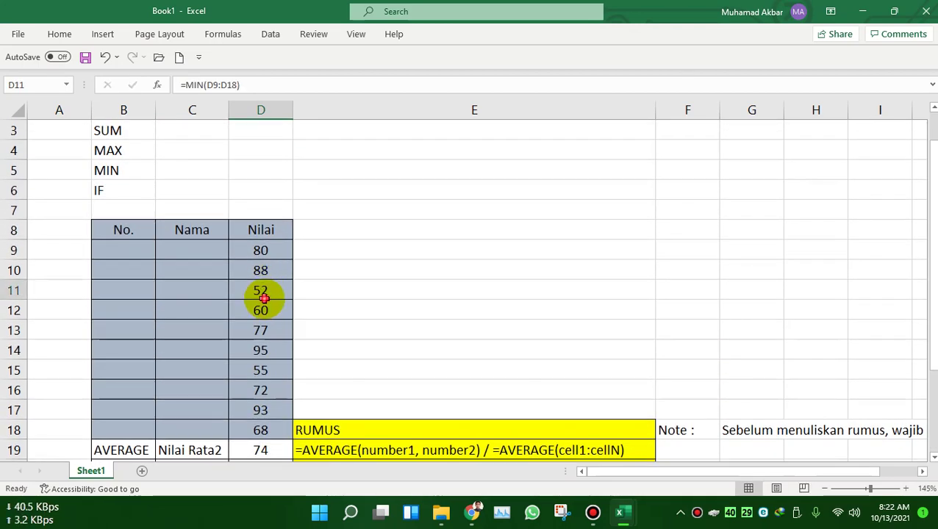
{"action": "left_click", "coordinate": [262, 290]}
{"action": "scroll", "coordinate": [263, 295], "scroll_direction": "down", "scroll_amount": 6}
{"action": "scroll", "coordinate": [259, 317], "scroll_direction": "up", "scroll_amount": 2}
{"action": "left_click", "coordinate": [249, 295]}
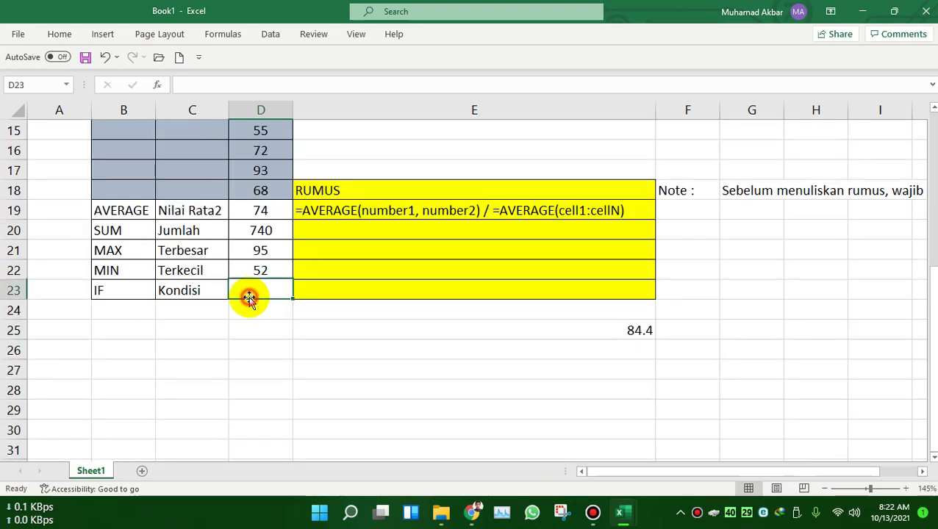
{"action": "scroll", "coordinate": [253, 294], "scroll_direction": "up", "scroll_amount": 3}
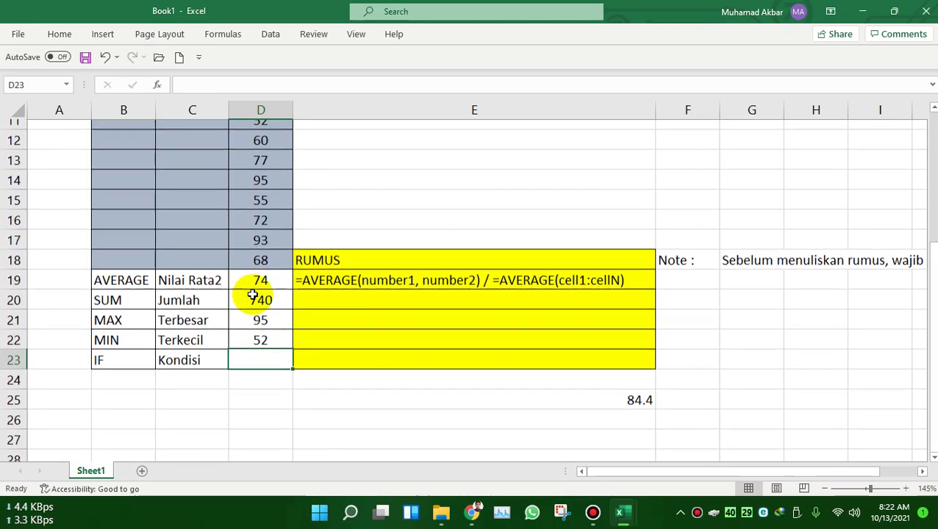
{"action": "left_click_drag", "start_coordinate": [261, 173], "coordinate": [266, 342]}
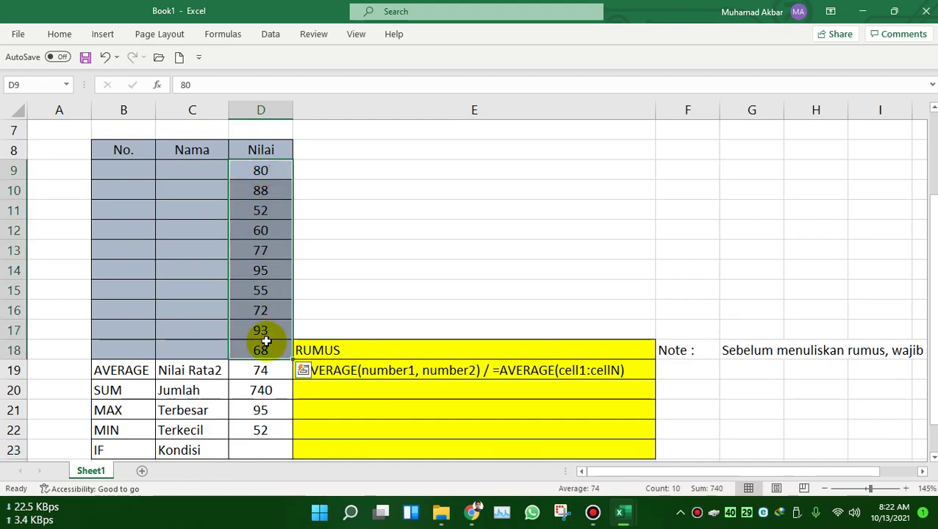
{"action": "scroll", "coordinate": [266, 331], "scroll_direction": "down", "scroll_amount": 3}
{"action": "left_click", "coordinate": [264, 290]}
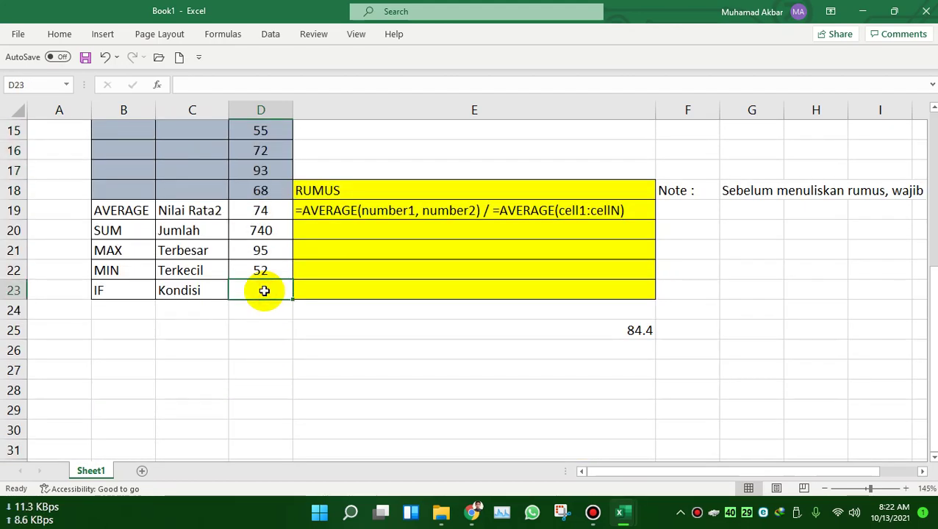
{"action": "left_click", "coordinate": [269, 232]}
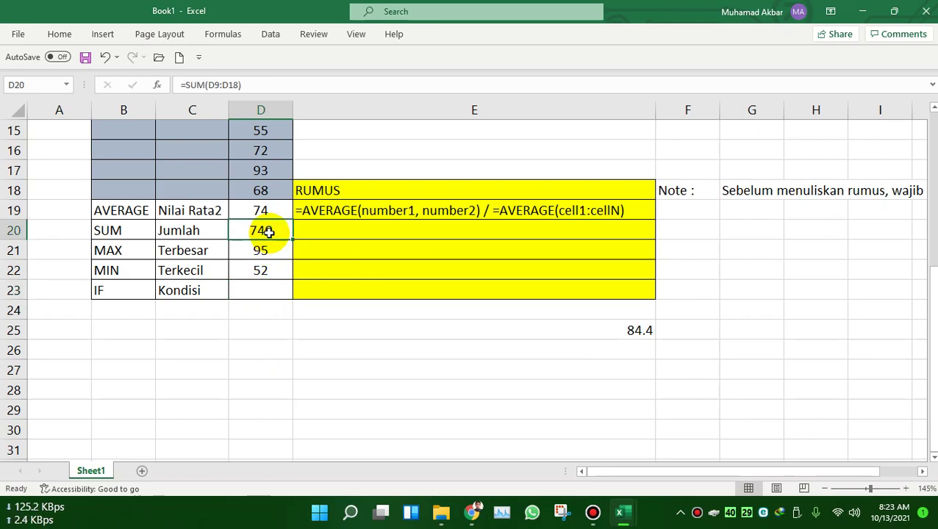
{"action": "scroll", "coordinate": [270, 232], "scroll_direction": "up", "scroll_amount": 3}
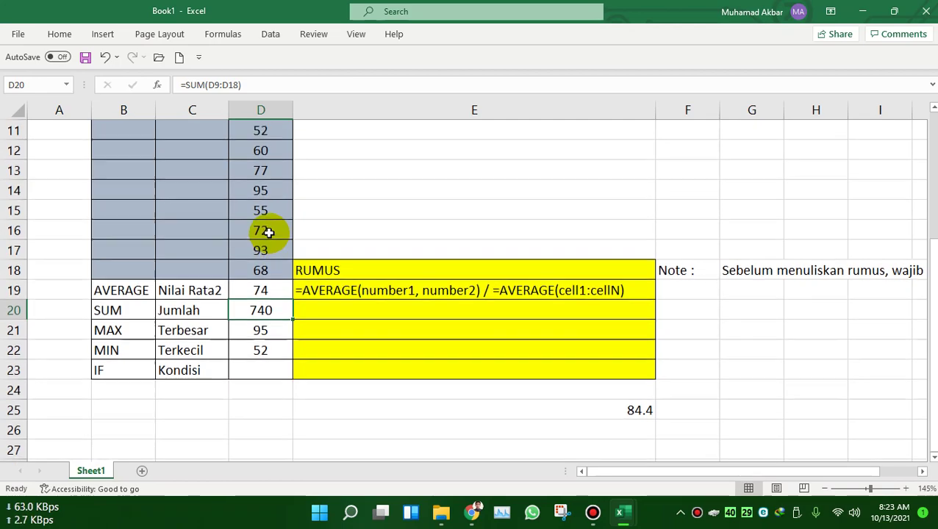
Look over the score table, the function summary rows and the RUMUS column, including the empty IF row.
{"action": "left_click", "coordinate": [314, 247]}
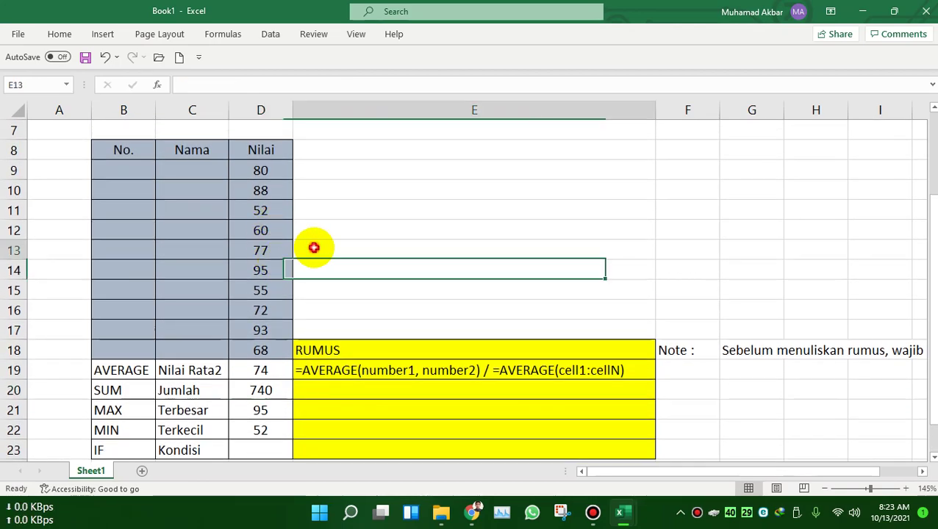
{"action": "left_click", "coordinate": [366, 165]}
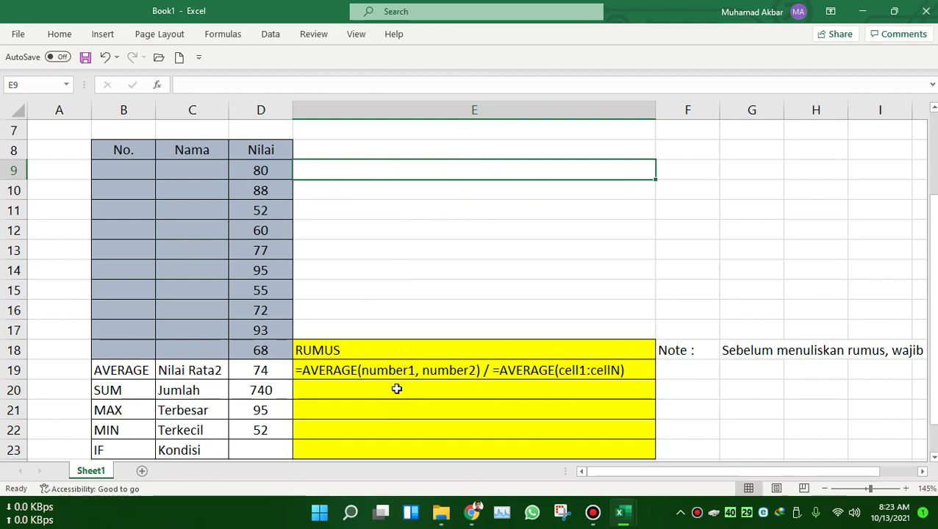
{"action": "left_click", "coordinate": [335, 372]}
{"action": "left_click", "coordinate": [413, 395]}
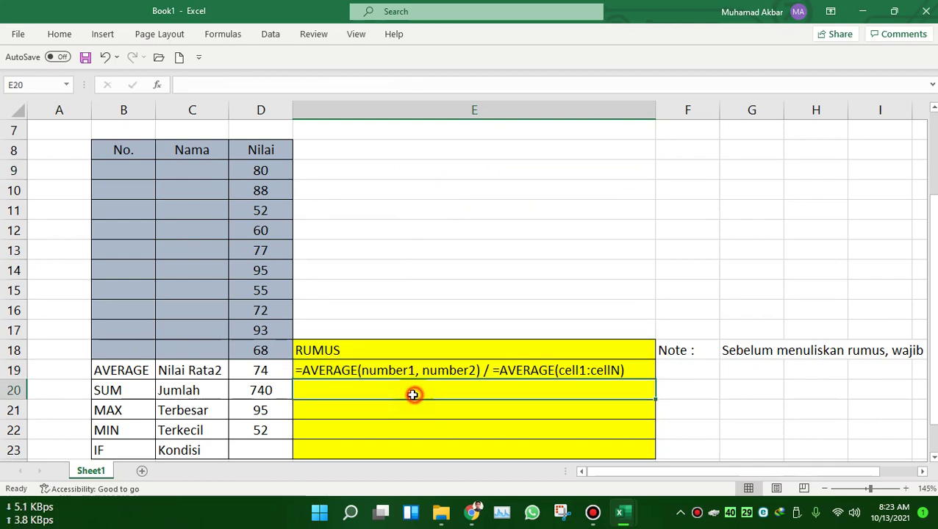
{"action": "scroll", "coordinate": [483, 384], "scroll_direction": "down", "scroll_amount": 2}
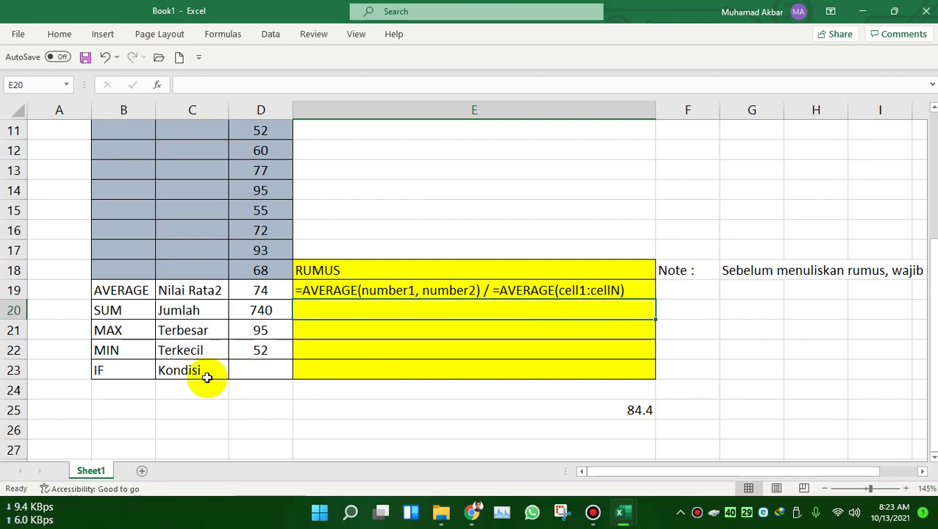
{"action": "scroll", "coordinate": [446, 356], "scroll_direction": "up", "scroll_amount": 4}
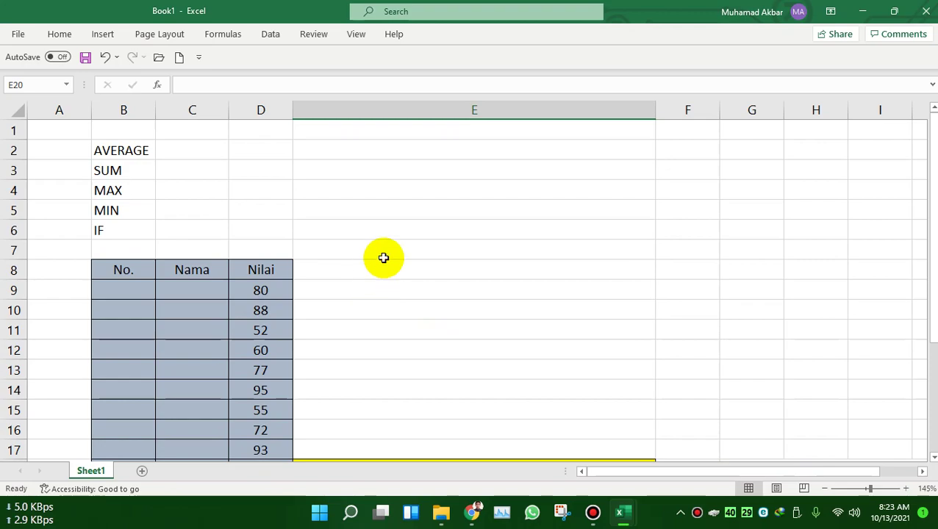
{"action": "left_click", "coordinate": [383, 258]}
{"action": "left_click", "coordinate": [394, 269]}
{"action": "scroll", "coordinate": [395, 268], "scroll_direction": "down", "scroll_amount": 7}
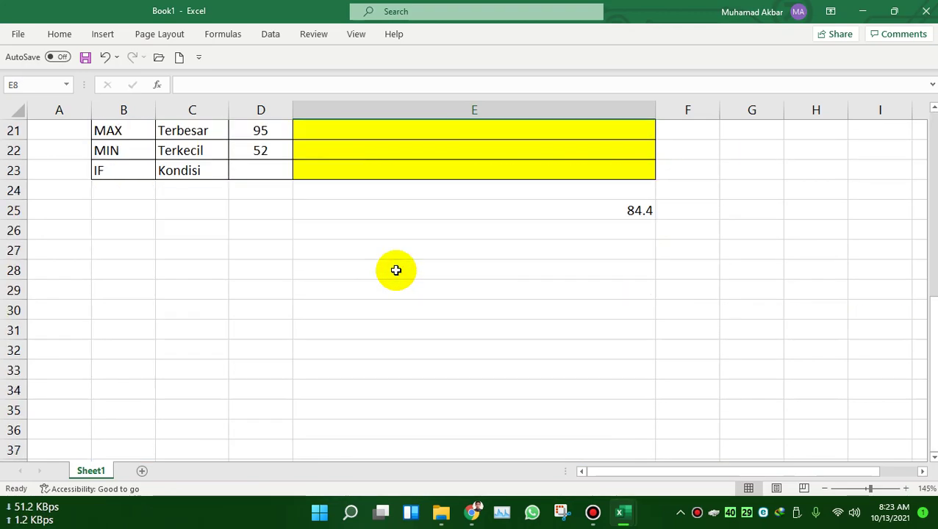
Document the IF syntax in E23 as =IF(logikanya;kondisi jika benar;kondisi jika salah).
{"action": "left_click", "coordinate": [388, 176]}
{"action": "type", "text": "_"}
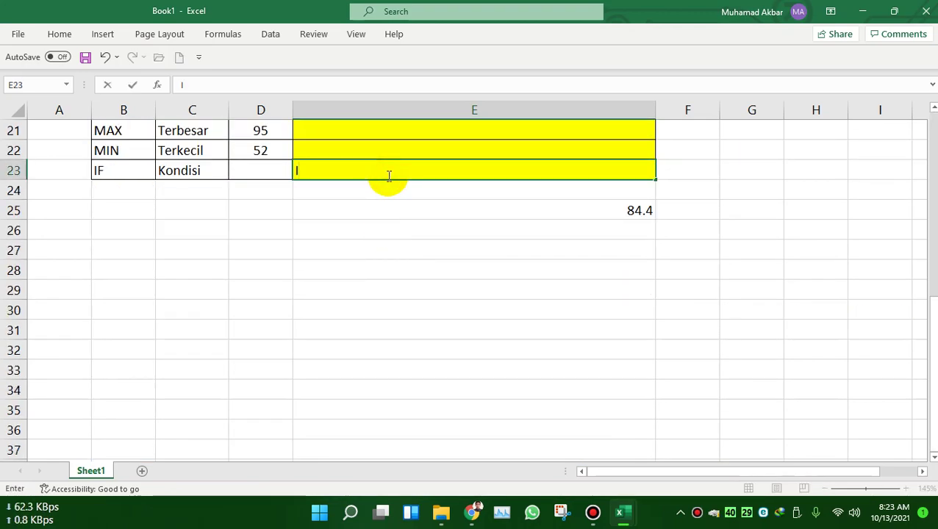
{"action": "key", "text": "BackSpace"}
{"action": "type", "text": "="}
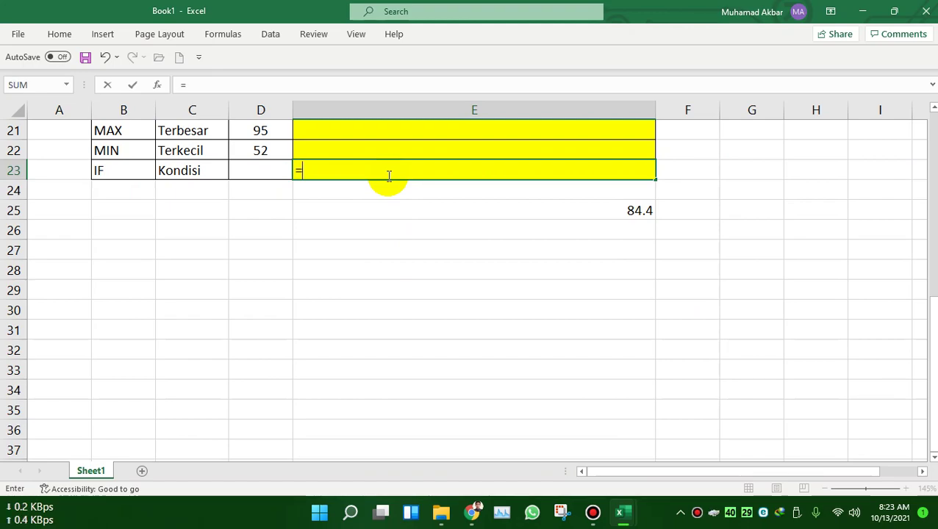
{"action": "type", "text": "IF"}
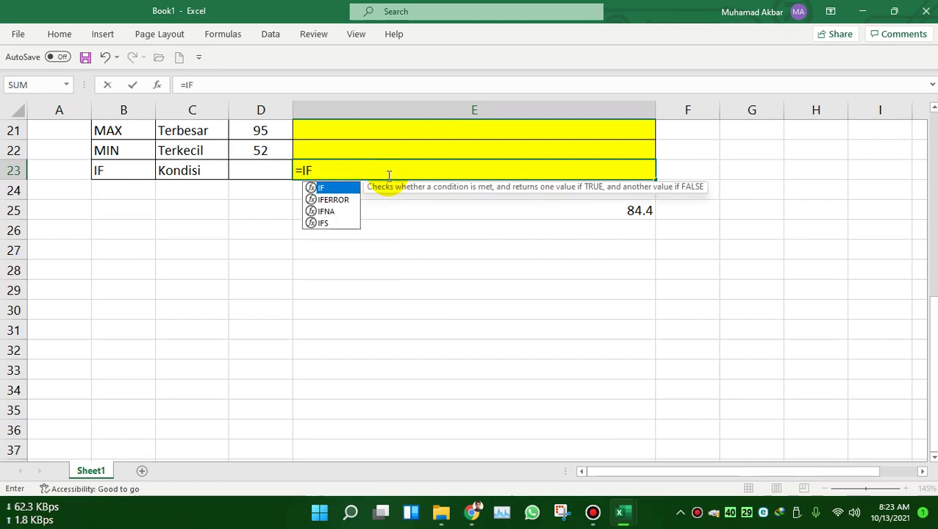
{"action": "type", "text": "("}
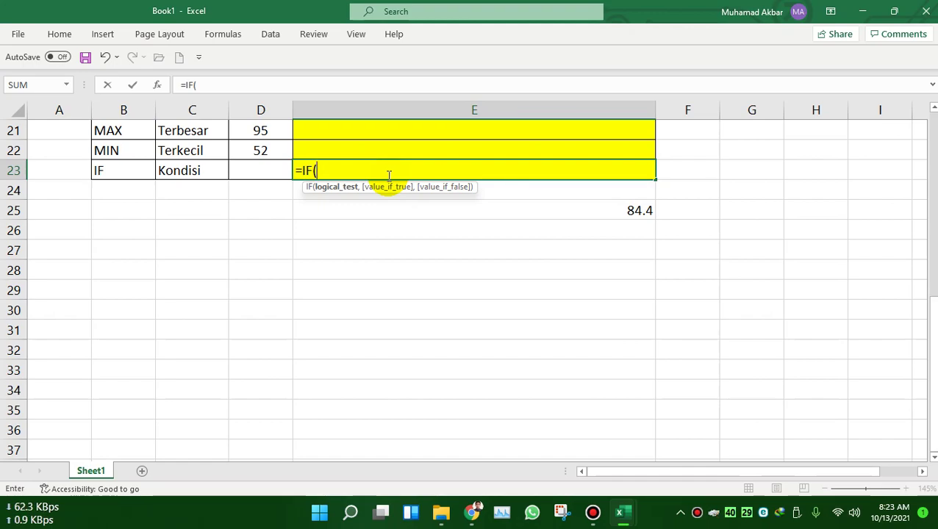
{"action": "type", "text": "lo"}
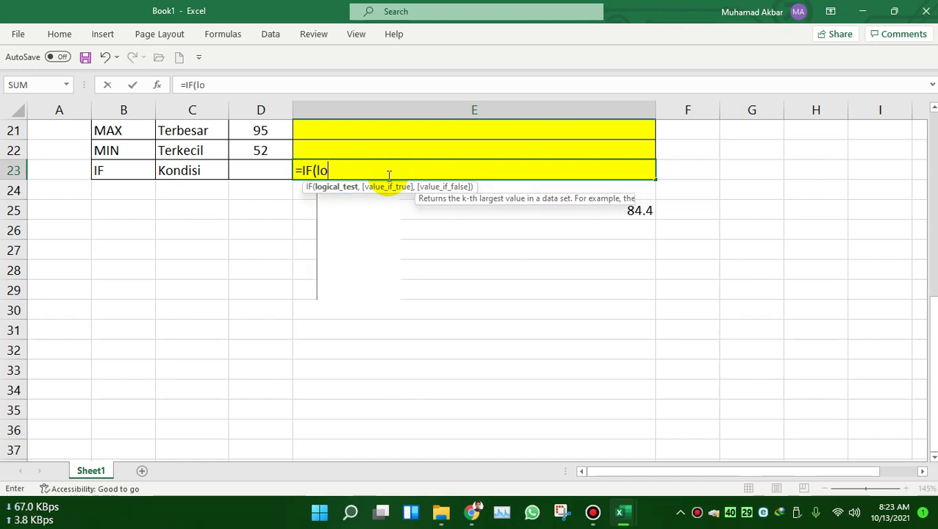
{"action": "type", "text": "gikanya"}
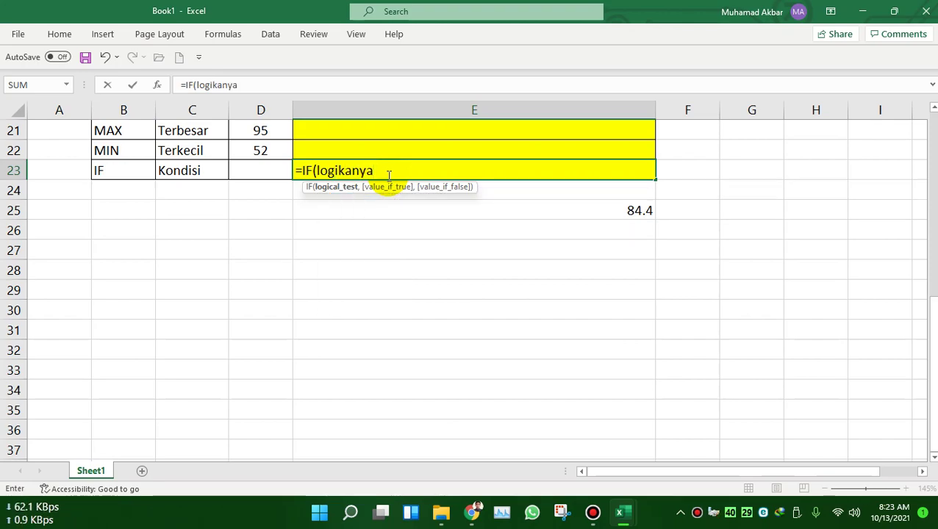
{"action": "type", "text": ";kondisi jika benar;"}
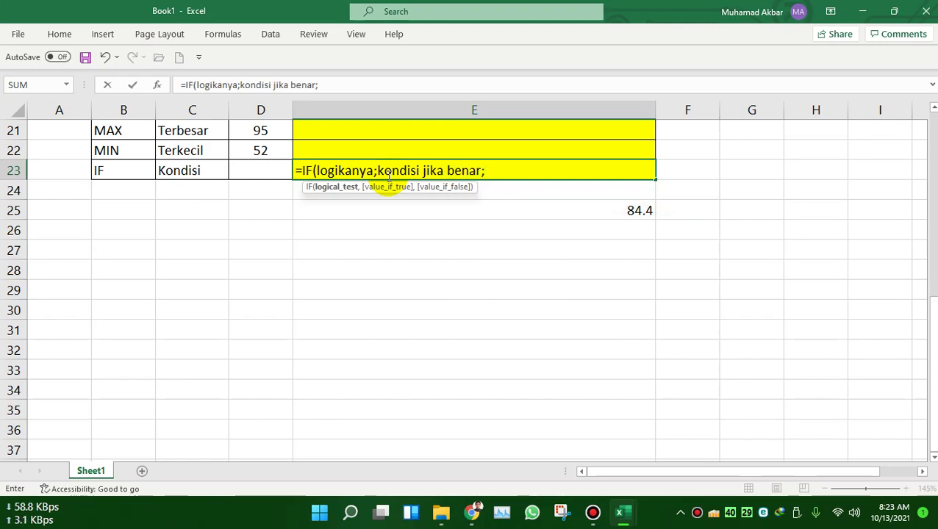
{"action": "type", "text": "kon"}
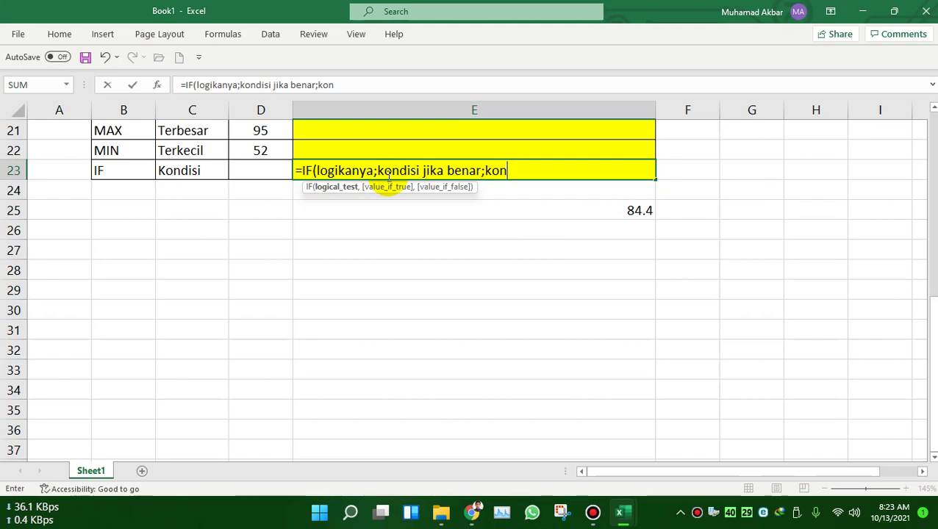
{"action": "type", "text": "disi jika sala"}
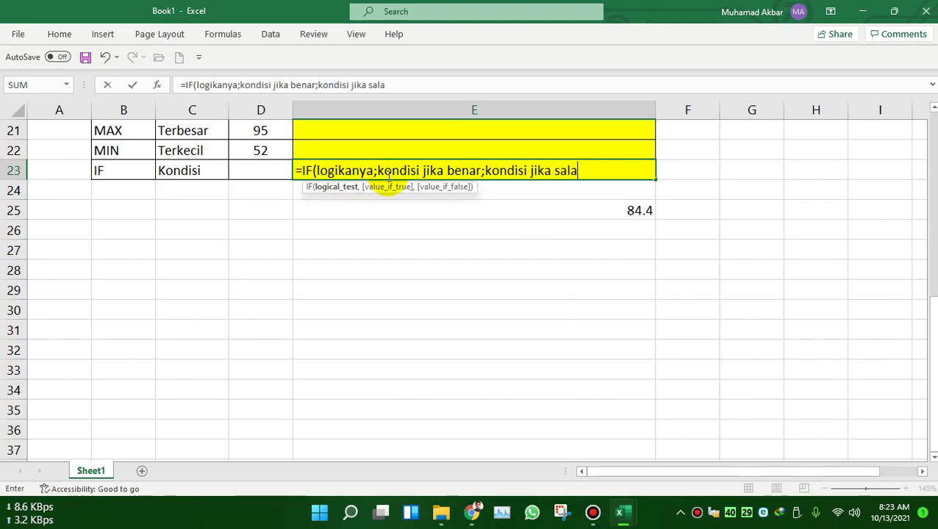
{"action": "type", "text": "h;"}
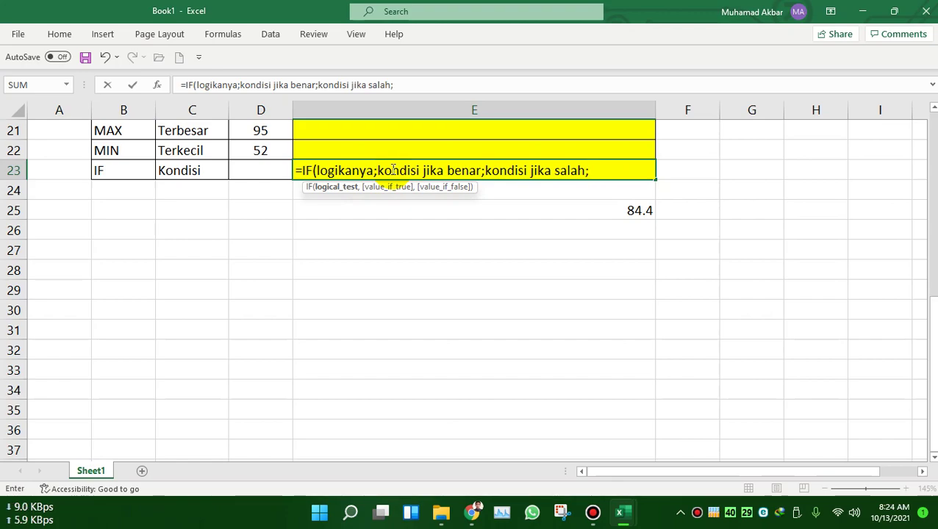
{"action": "key", "text": "BackSpace"}
{"action": "type", "text": ")"}
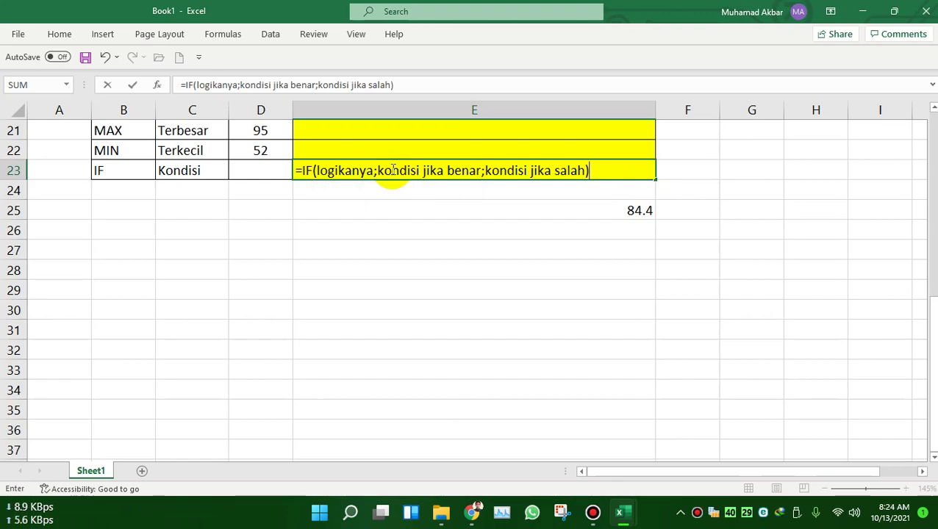
{"action": "key", "text": "Return"}
{"action": "left_click", "coordinate": [392, 170]}
Begin an IF formula in E9, beside the first score, with the logical test D9<80.
{"action": "scroll", "coordinate": [402, 228], "scroll_direction": "up", "scroll_amount": 5}
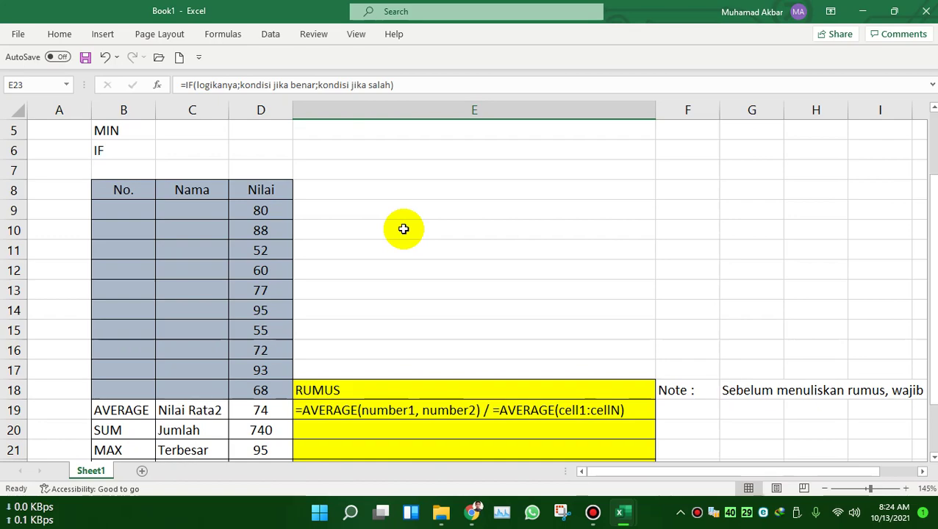
{"action": "left_click", "coordinate": [424, 212]}
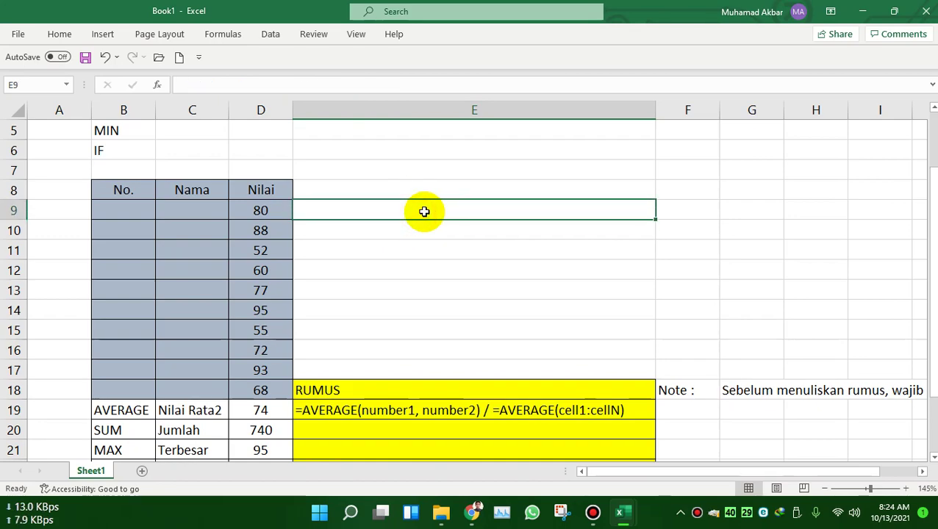
{"action": "type", "text": "="}
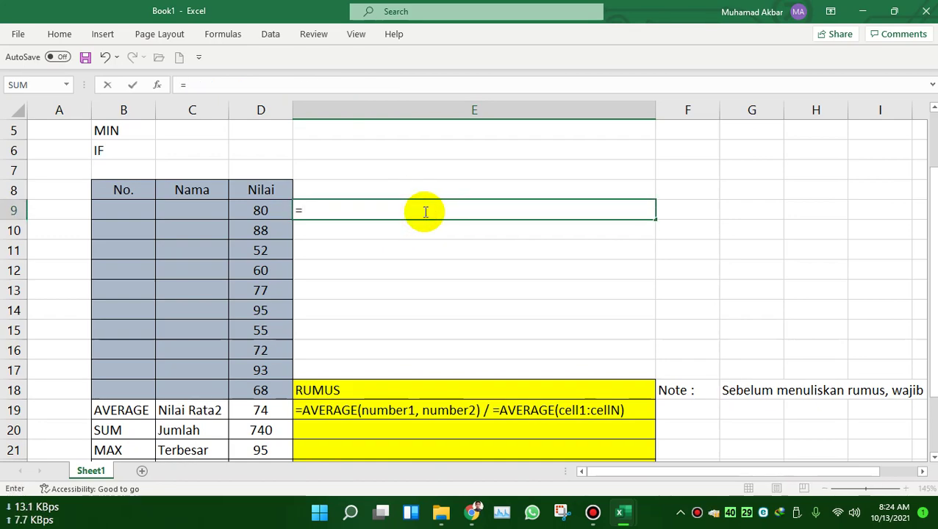
{"action": "type", "text": "IF"}
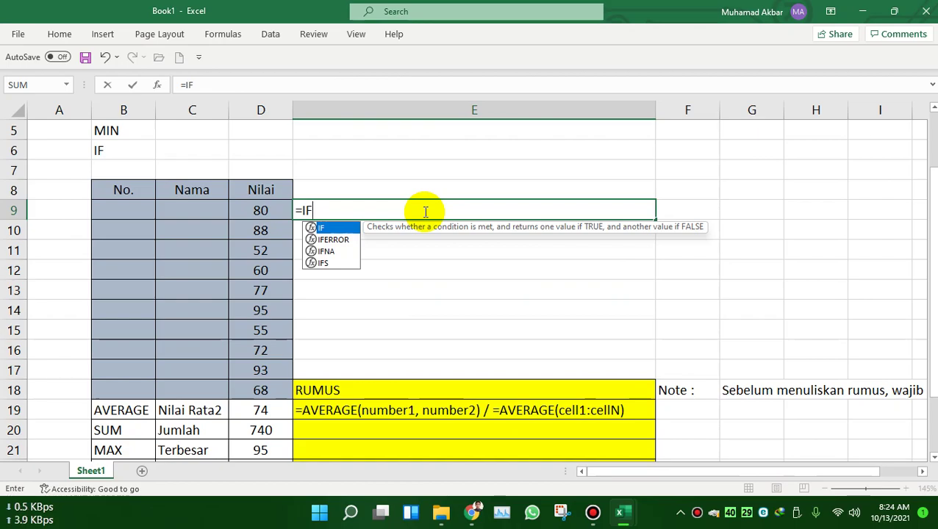
{"action": "type", "text": "("}
{"action": "scroll", "coordinate": [443, 212], "scroll_direction": "down", "scroll_amount": 1}
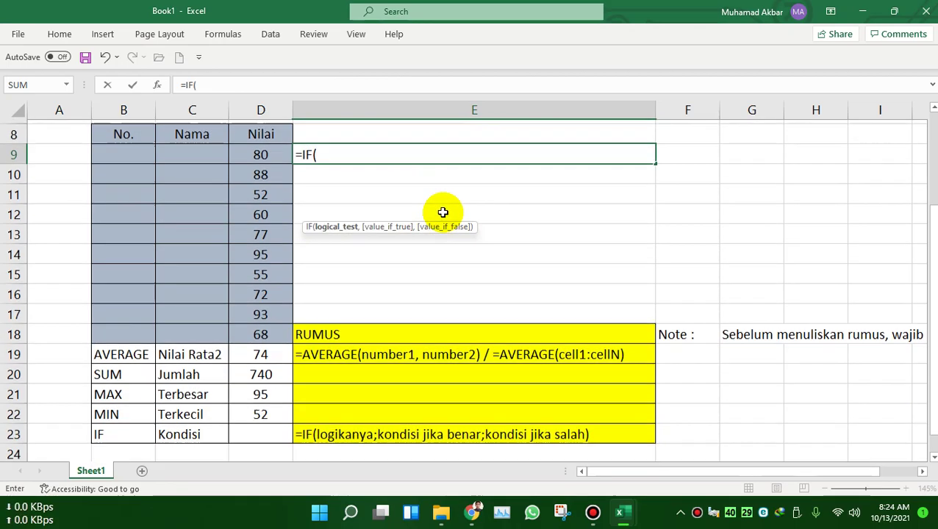
{"action": "scroll", "coordinate": [443, 213], "scroll_direction": "up", "scroll_amount": 1}
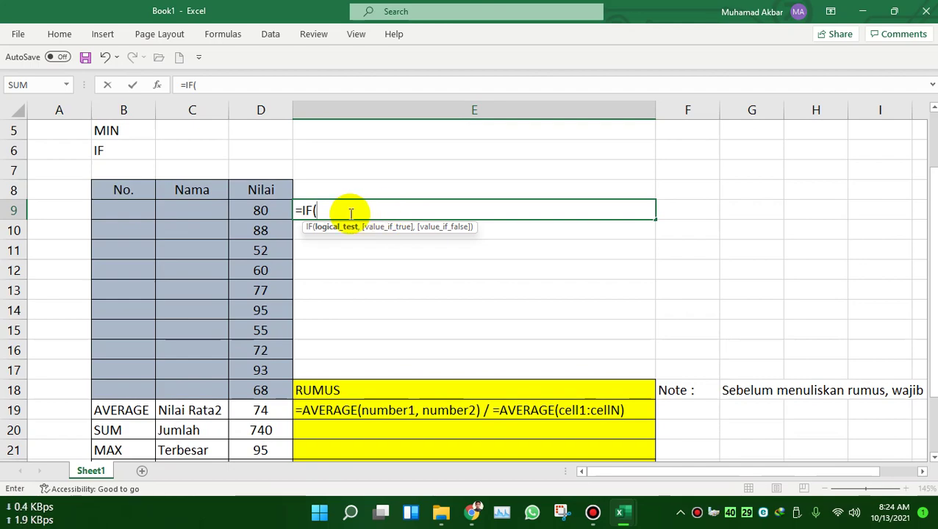
{"action": "left_click", "coordinate": [259, 209]}
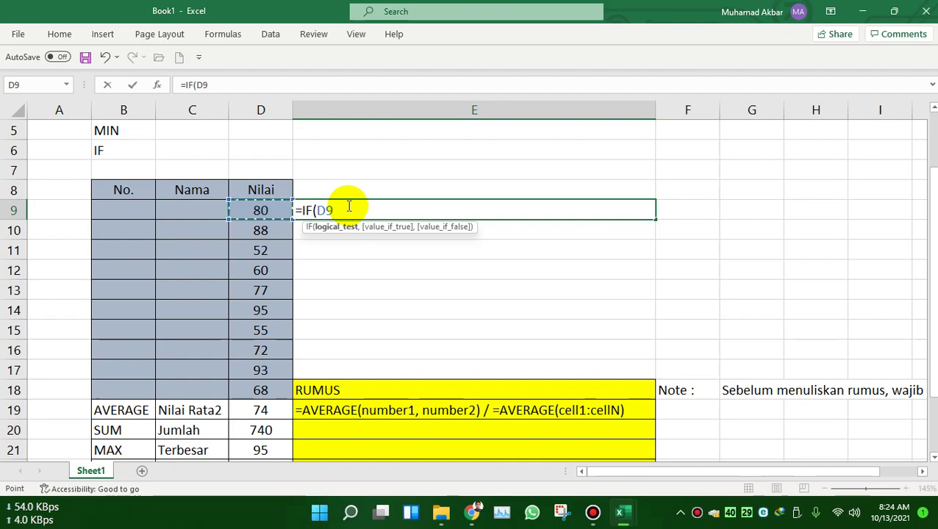
{"action": "type", "text": "<"}
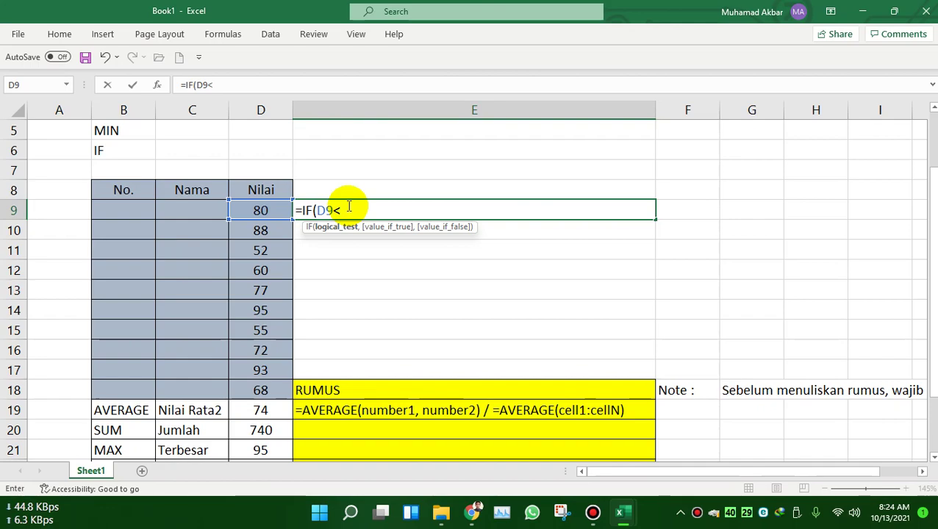
{"action": "type", "text": "80"}
{"action": "type", "text": ","}
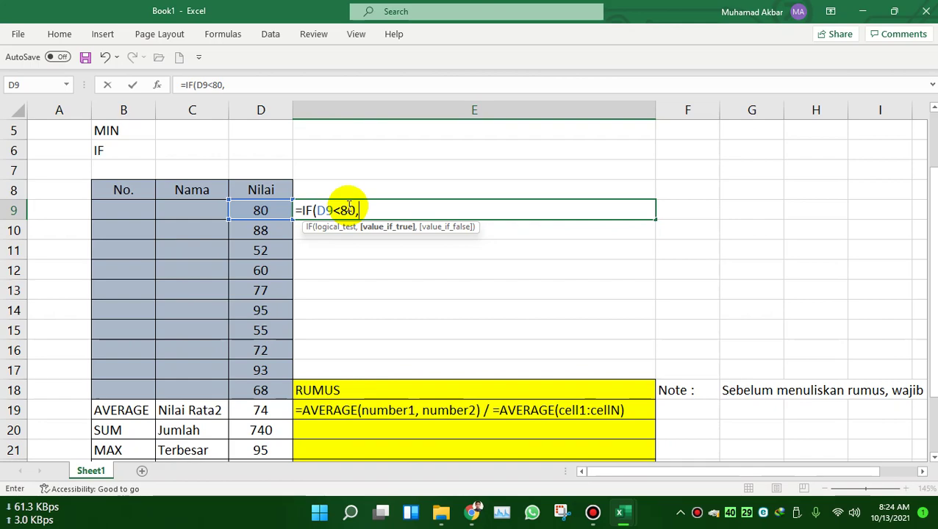
{"action": "left_click", "coordinate": [250, 211]}
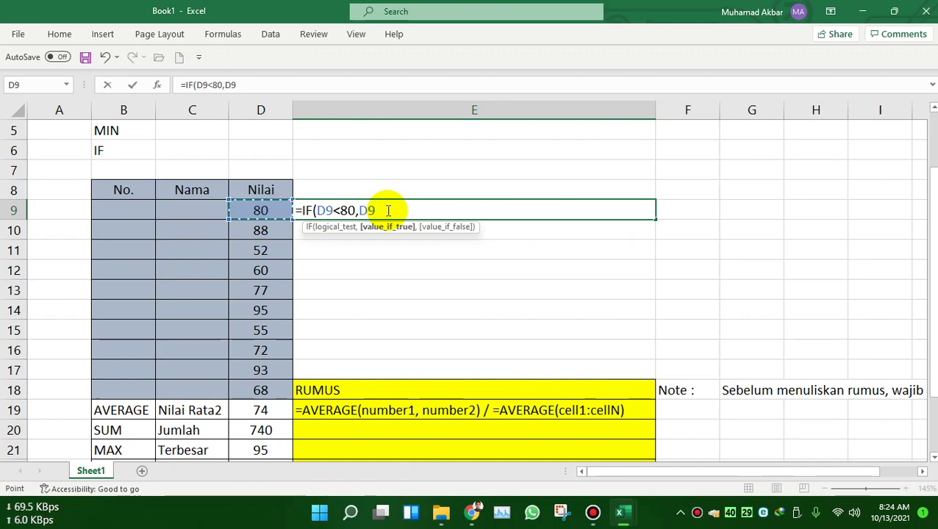
{"action": "key", "text": "BackSpace"}
{"action": "key", "text": "BackSpace"}
{"action": "key", "text": "BackSpace"}
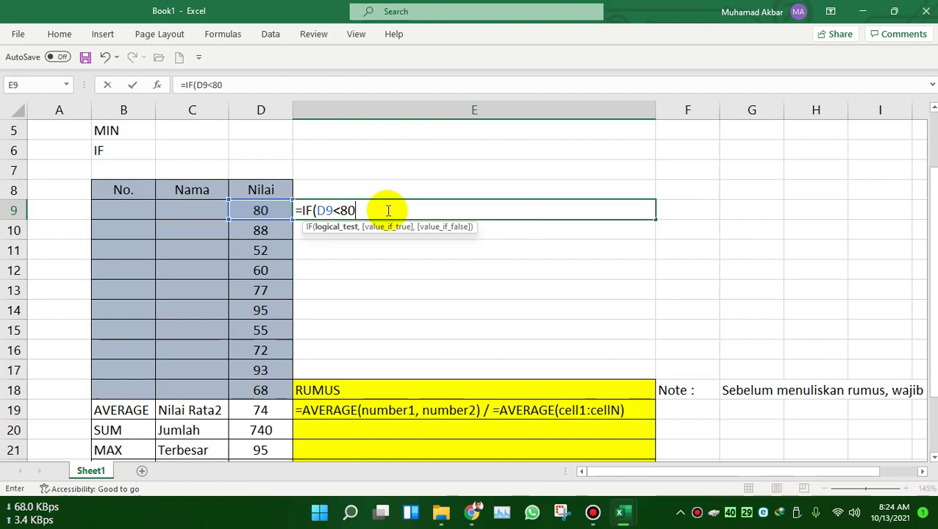
Change the comparison operator in E9's IF test to >= so the condition reads D9>=80.
{"action": "scroll", "coordinate": [387, 209], "scroll_direction": "up", "scroll_amount": 2}
{"action": "scroll", "coordinate": [383, 228], "scroll_direction": "down", "scroll_amount": 3}
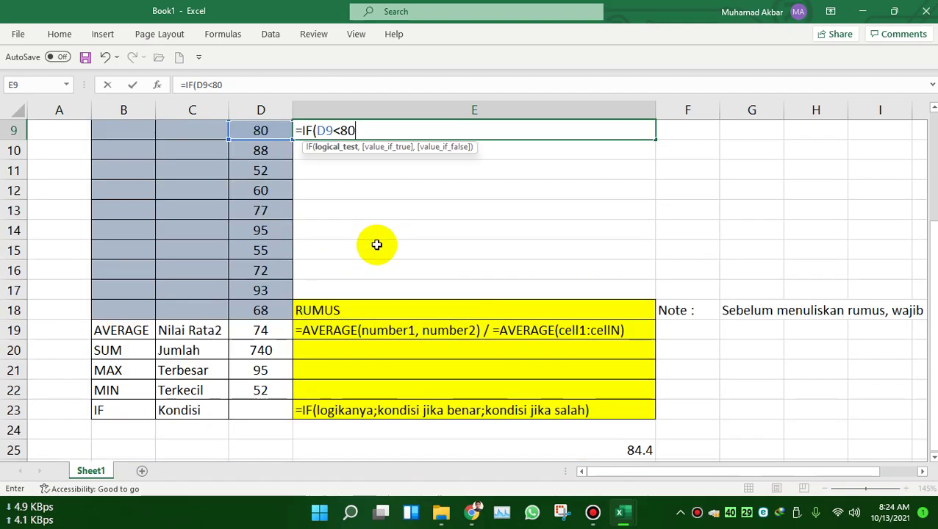
{"action": "scroll", "coordinate": [372, 226], "scroll_direction": "up", "scroll_amount": 1}
{"action": "scroll", "coordinate": [372, 226], "scroll_direction": "up", "scroll_amount": 1}
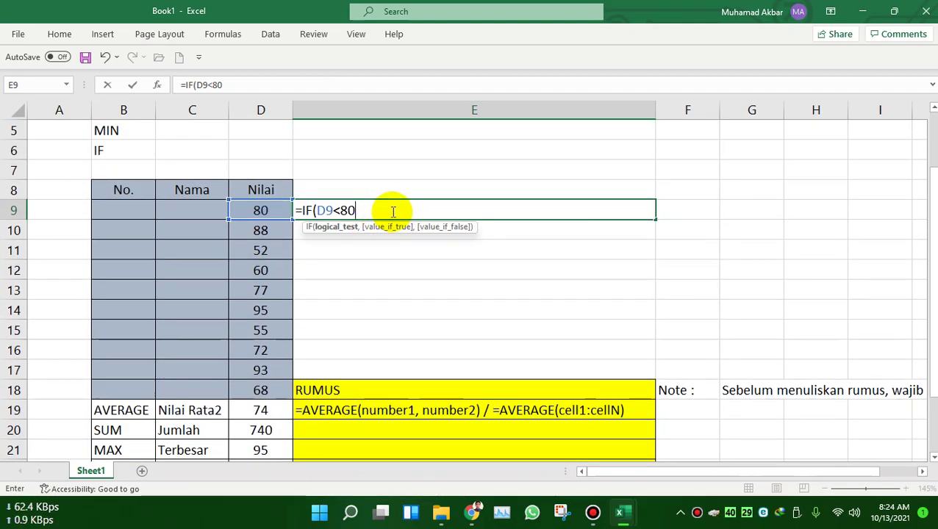
{"action": "left_click", "coordinate": [340, 211]}
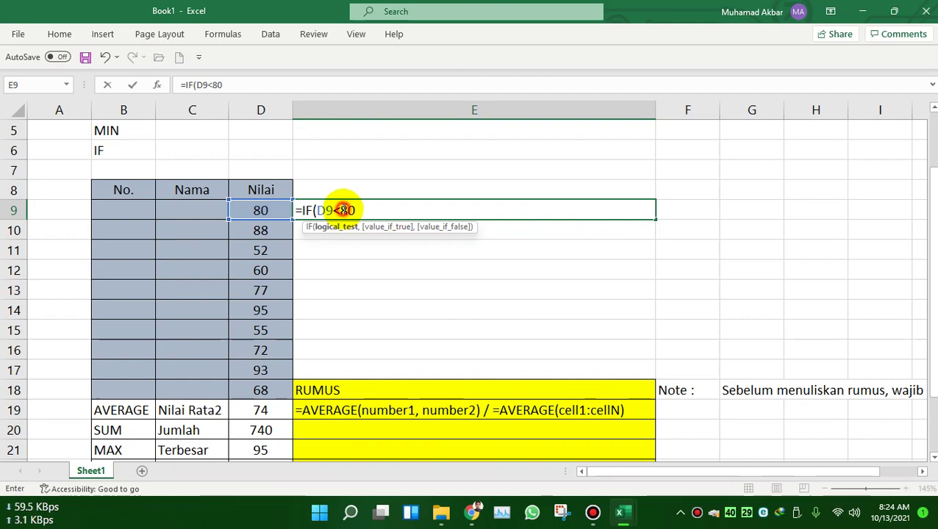
{"action": "key", "text": "BackSpace"}
{"action": "type", "text": ">="}
{"action": "left_click", "coordinate": [370, 212]}
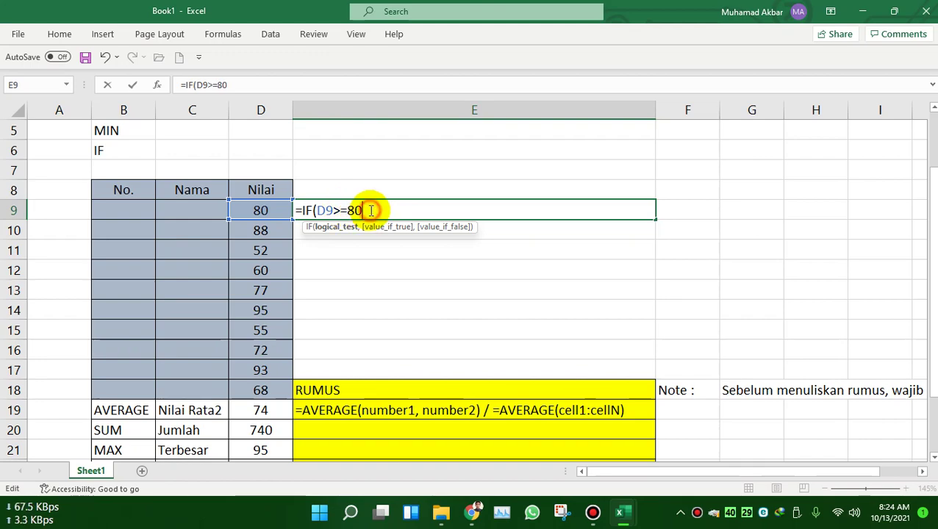
Complete E9's IF formula with "LULUS" if true and "TIDAK LULUS" if false, separating the arguments with semicolons, and try to enter it.
{"action": "type", "text": ";"}
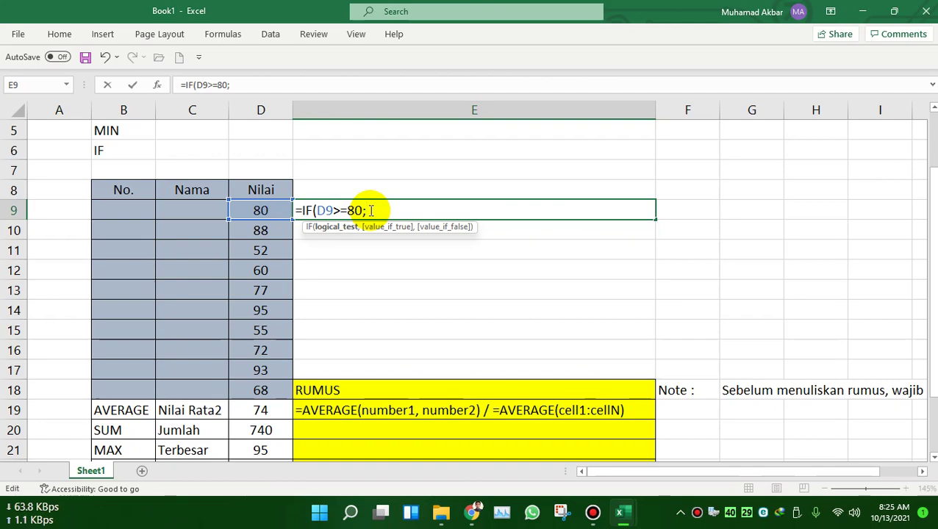
{"action": "type", "text": "\""}
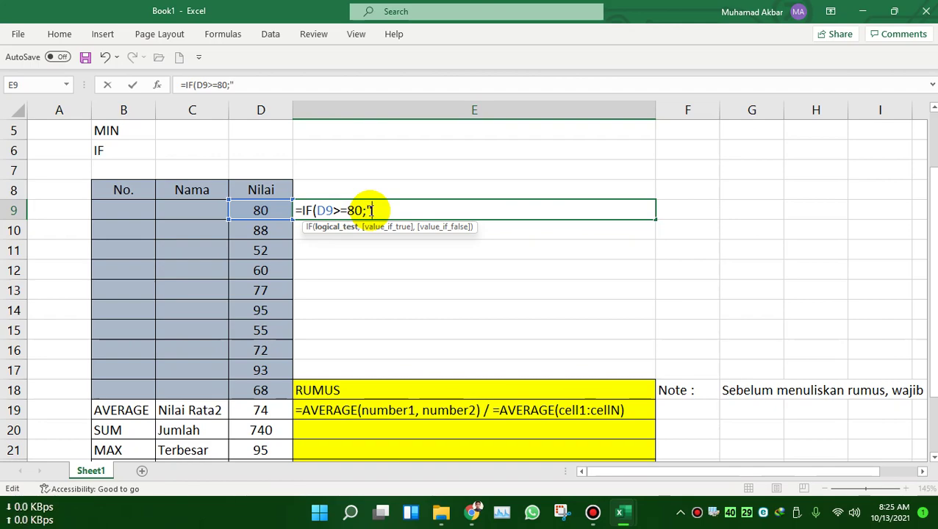
{"action": "type", "text": "LULUS\""}
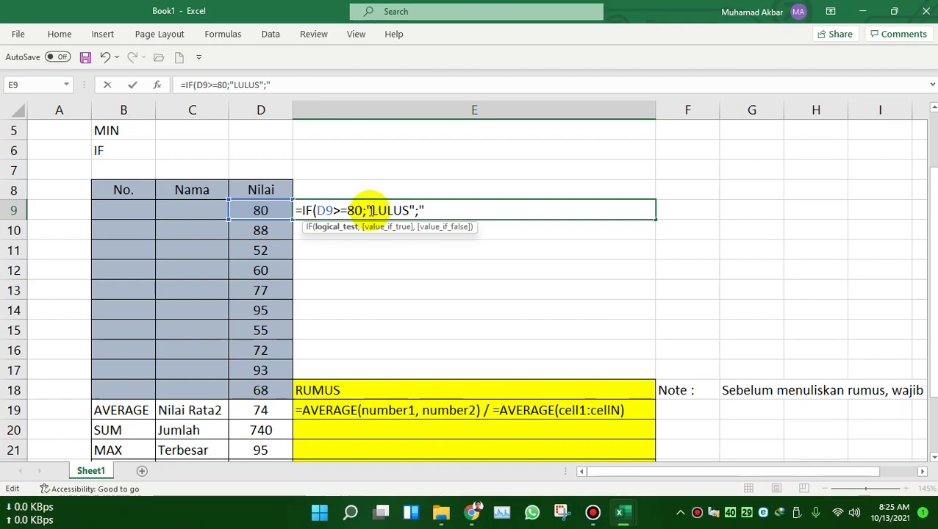
{"action": "type", "text": ";\"TIDAK L"}
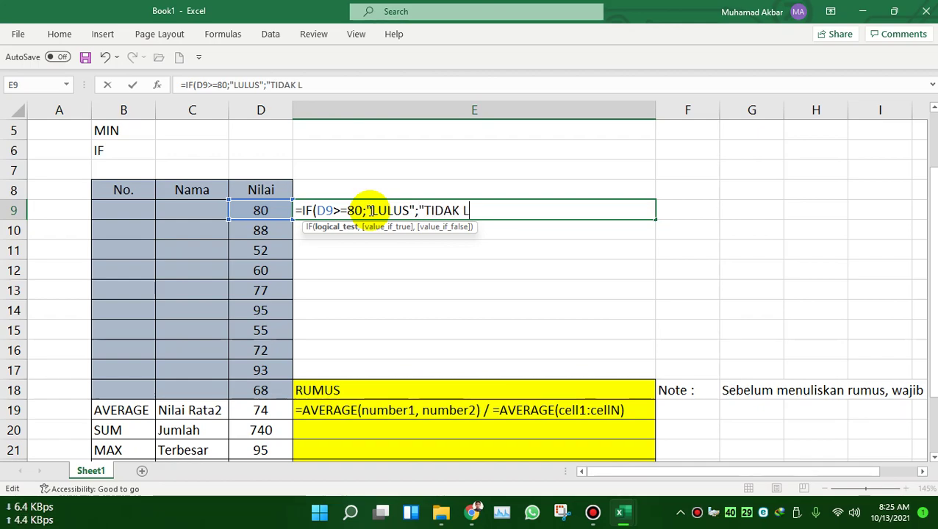
{"action": "type", "text": "ULUS"}
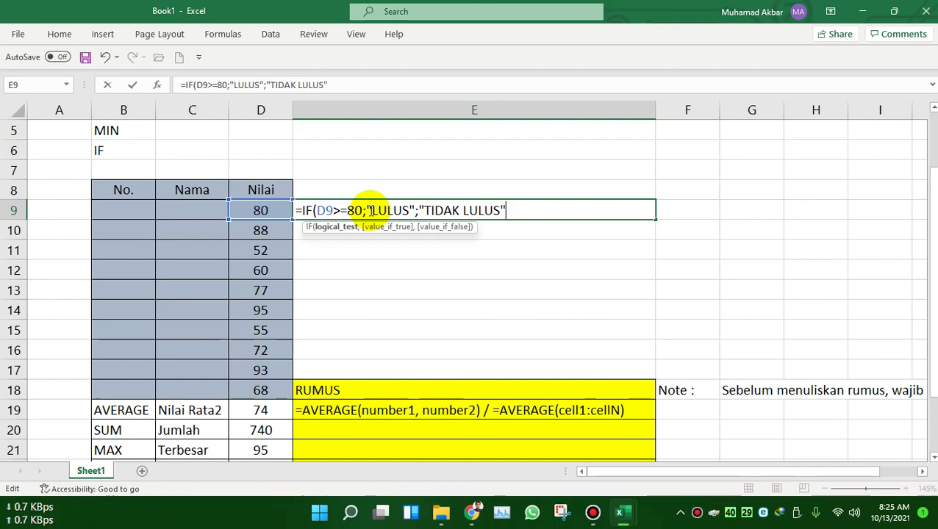
{"action": "type", "text": ")"}
{"action": "key", "text": "Return"}
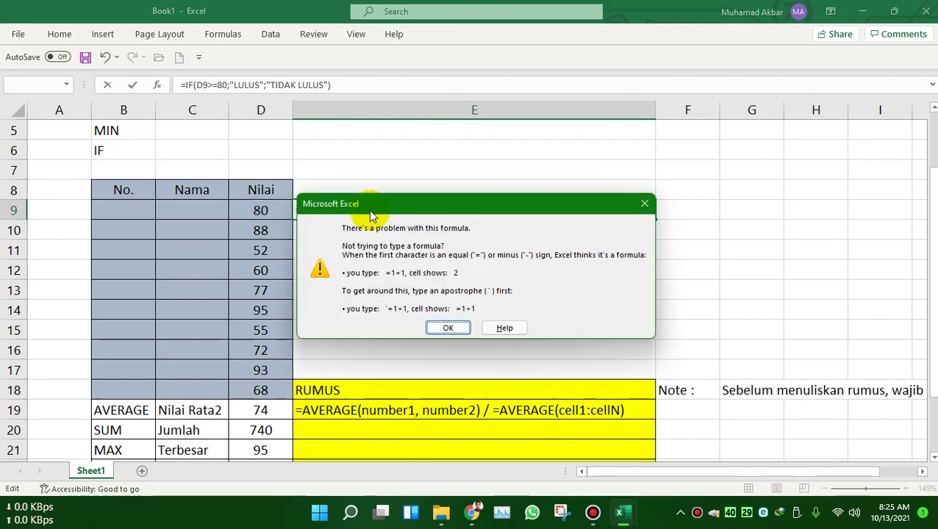
{"action": "left_click", "coordinate": [448, 328]}
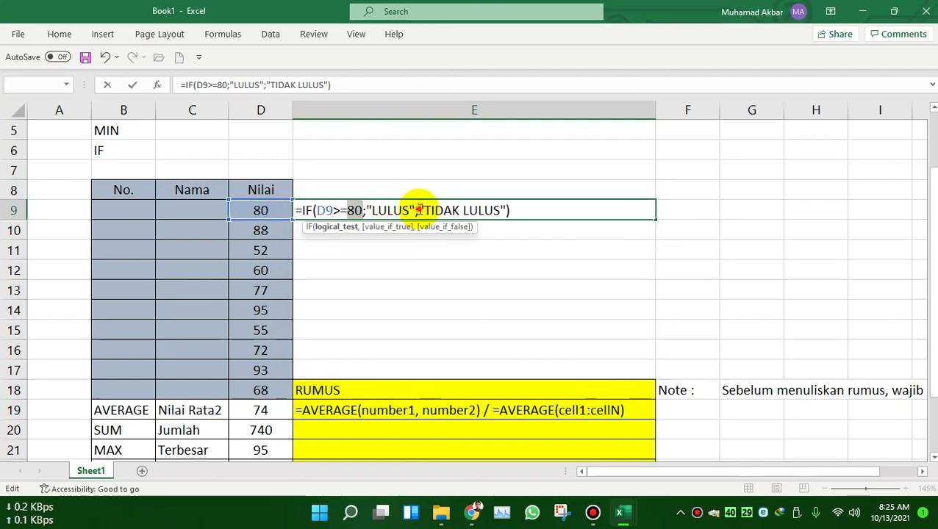
Replace both semicolons in E9's IF formula with commas and enter it as =IF(D9>=80,"LULUS","TIDAK LULUS").
{"action": "key", "text": "BackSpace"}
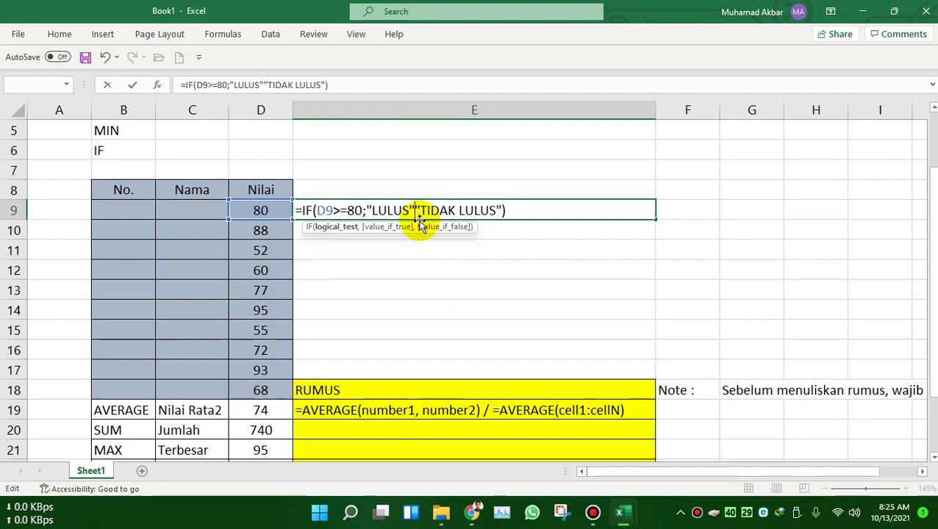
{"action": "type", "text": ","}
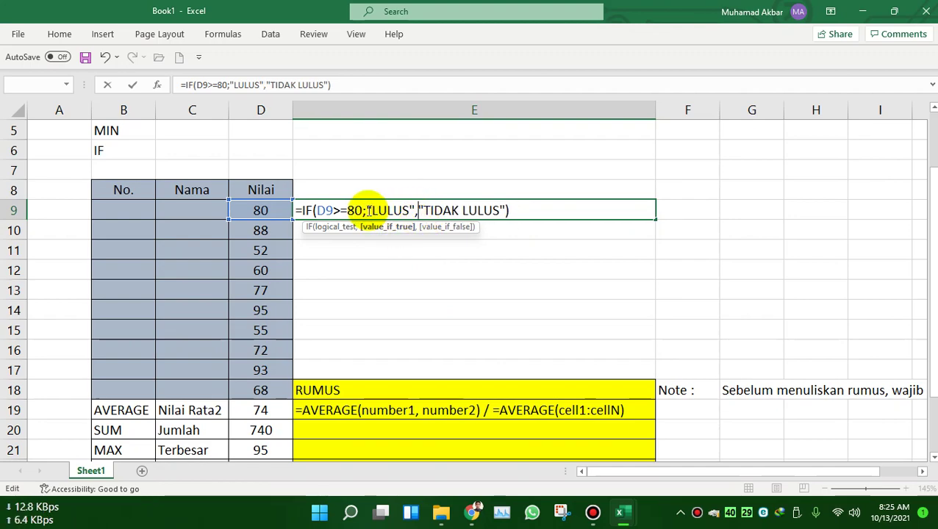
{"action": "key", "text": "BackSpace"}
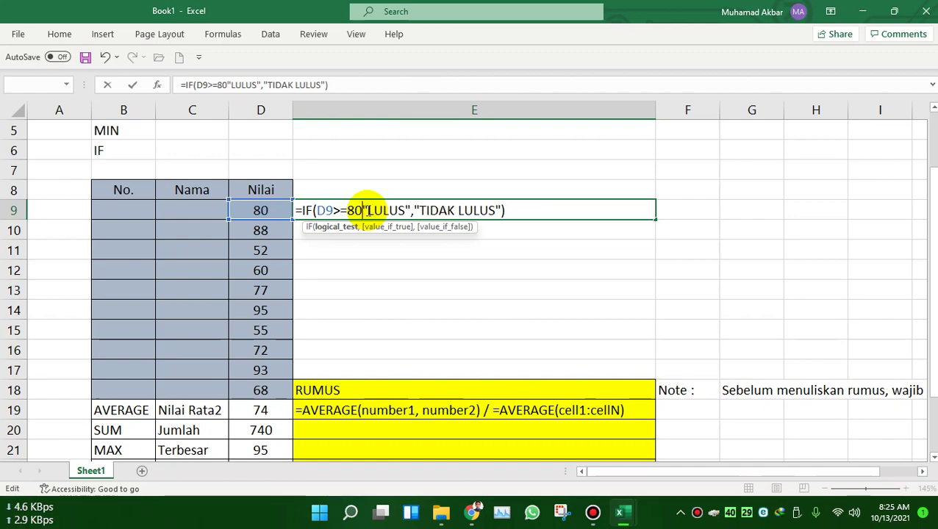
{"action": "type", "text": ","}
{"action": "key", "text": "Return"}
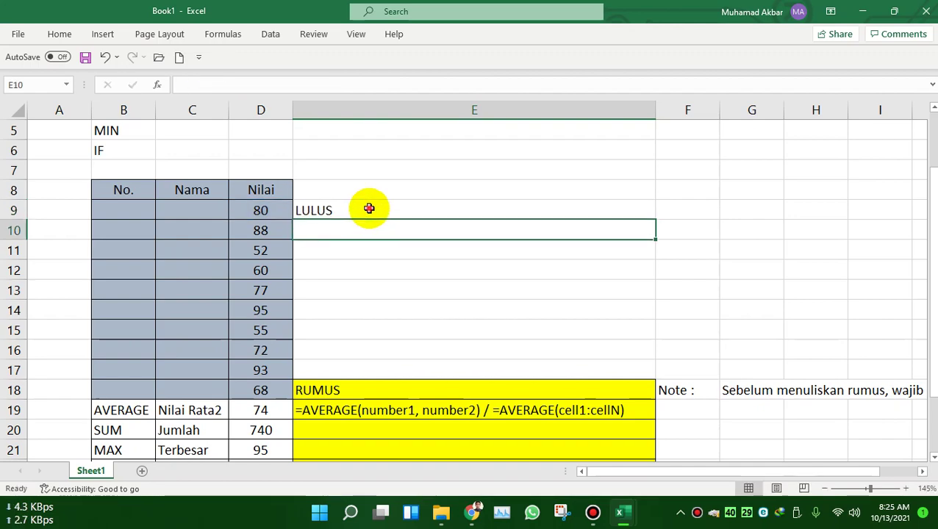
Review the logical test and the true and false results in E9's IF formula.
{"action": "double_click", "coordinate": [369, 210]}
{"action": "key", "text": "Return"}
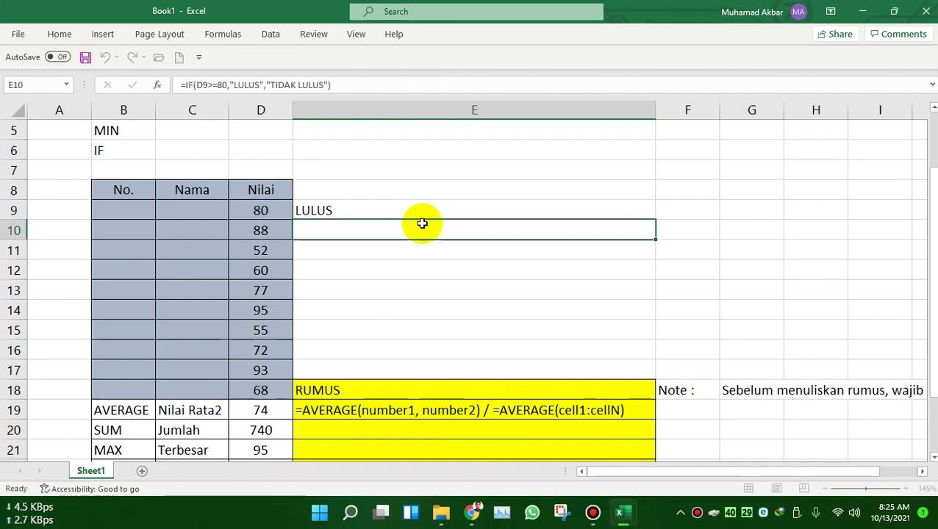
{"action": "double_click", "coordinate": [402, 208]}
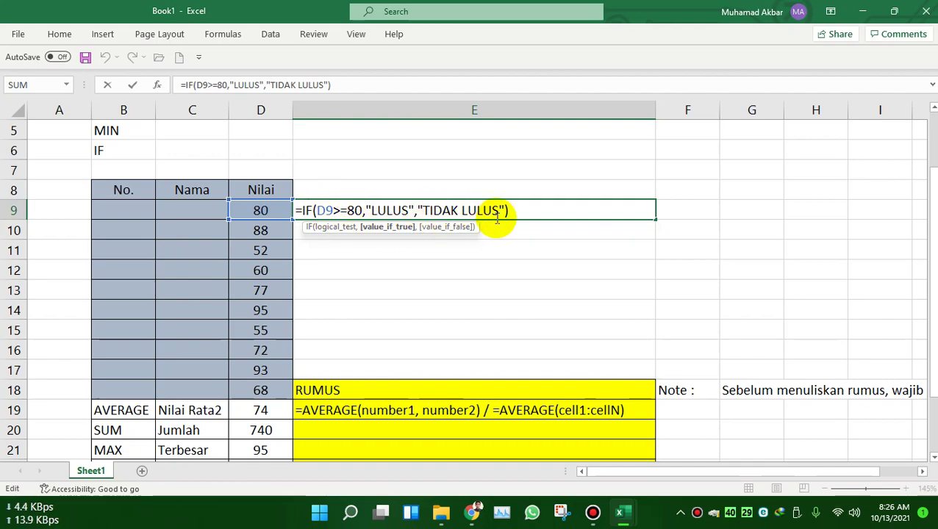
{"action": "key", "text": "Return"}
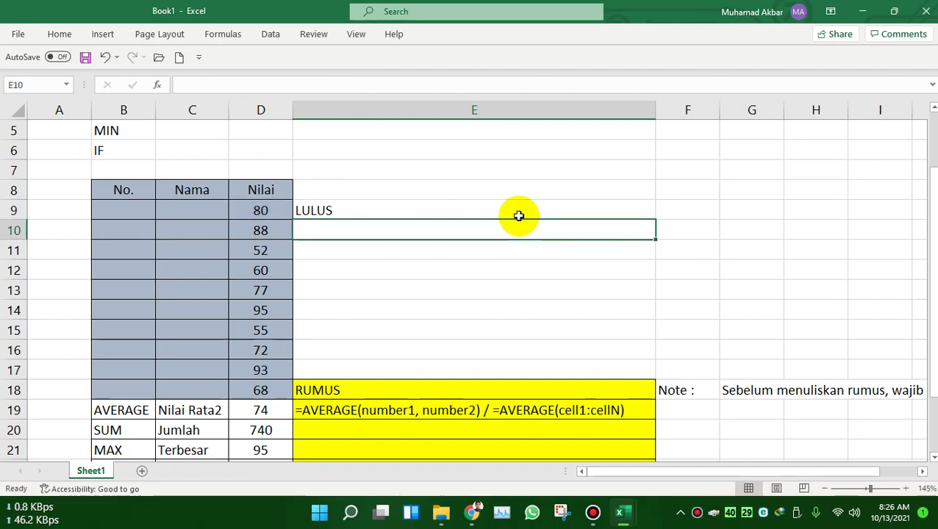
Copy the IF formula from E9 down through E17, beside the remaining scores.
{"action": "left_click", "coordinate": [431, 268]}
{"action": "scroll", "coordinate": [434, 270], "scroll_direction": "up", "scroll_amount": 1}
{"action": "scroll", "coordinate": [437, 272], "scroll_direction": "down", "scroll_amount": 2}
{"action": "scroll", "coordinate": [436, 272], "scroll_direction": "down", "scroll_amount": 1}
{"action": "scroll", "coordinate": [435, 272], "scroll_direction": "up", "scroll_amount": 2}
{"action": "left_click", "coordinate": [429, 212]}
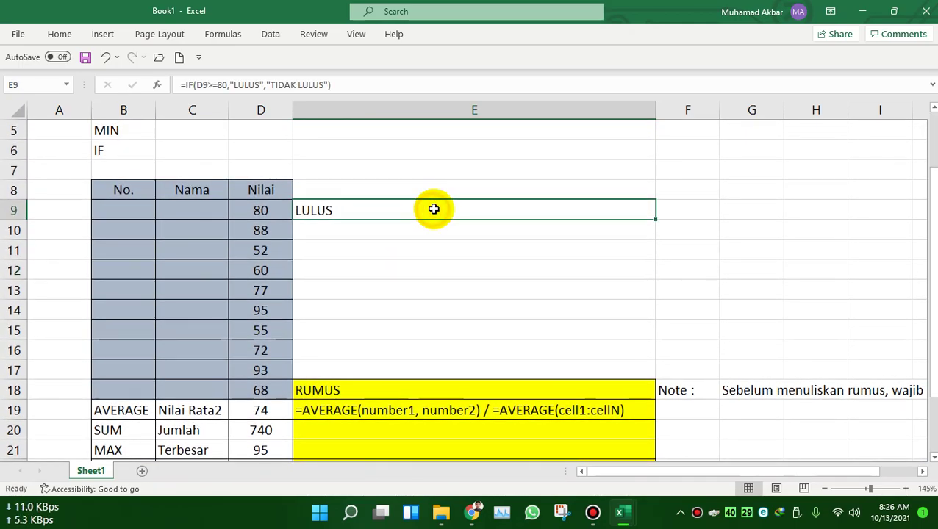
{"action": "left_click_drag", "start_coordinate": [655, 218], "coordinate": [659, 385]}
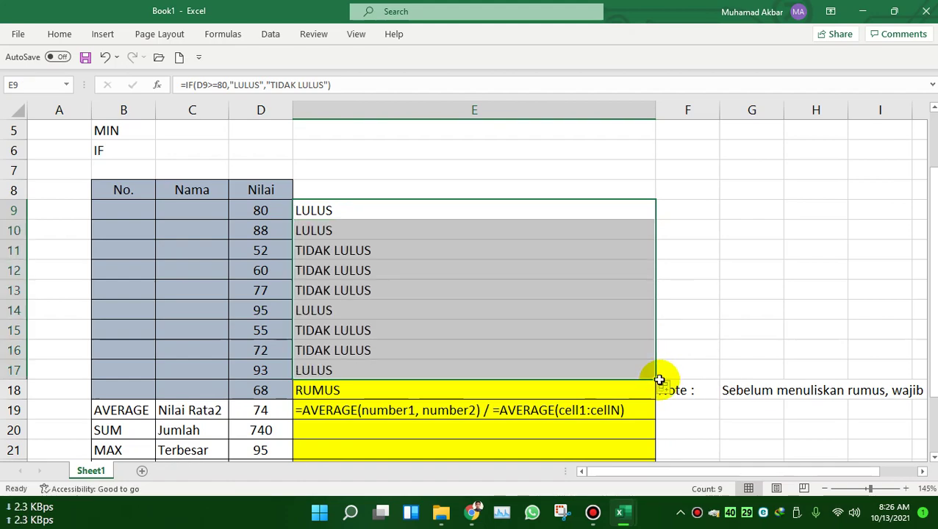
Check the filled IF results against their scores, including the formula in E11 and the grades in rows 14 and 15.
{"action": "left_click", "coordinate": [425, 371]}
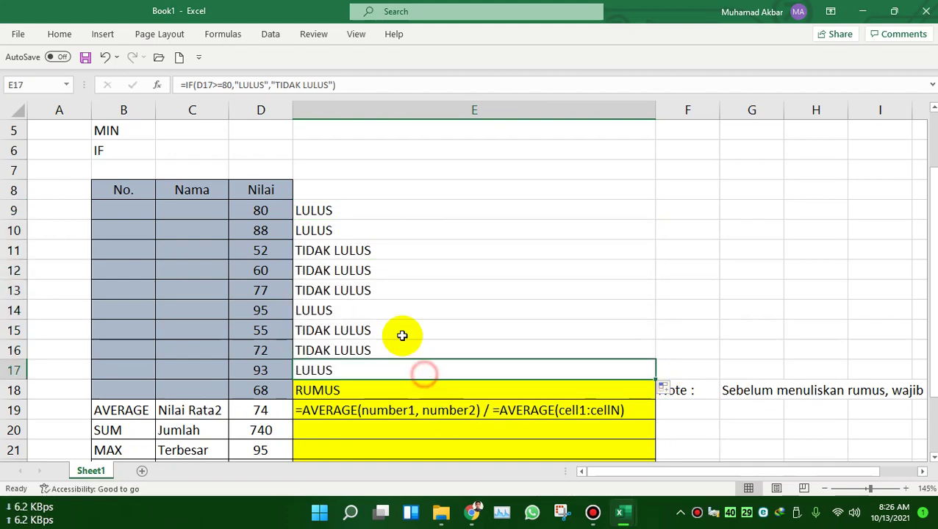
{"action": "left_click", "coordinate": [364, 258]}
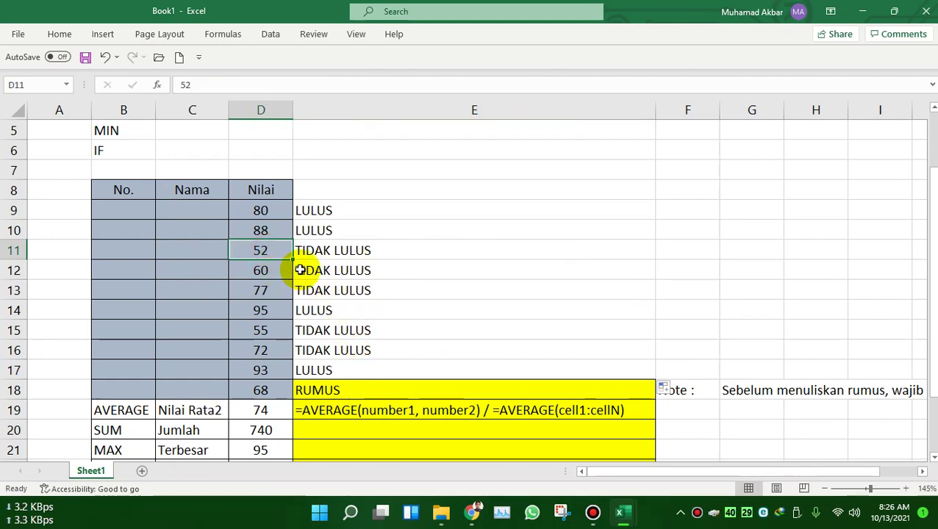
{"action": "double_click", "coordinate": [359, 250]}
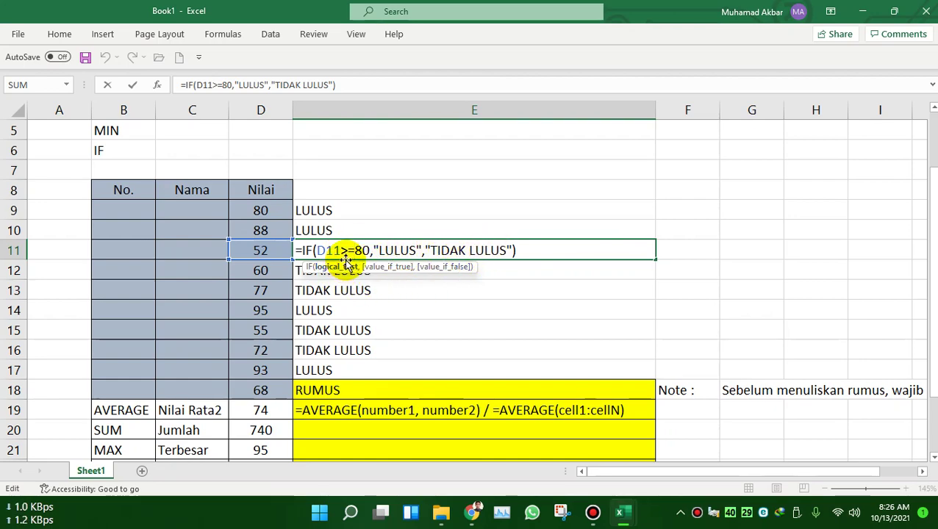
{"action": "key", "text": "Return"}
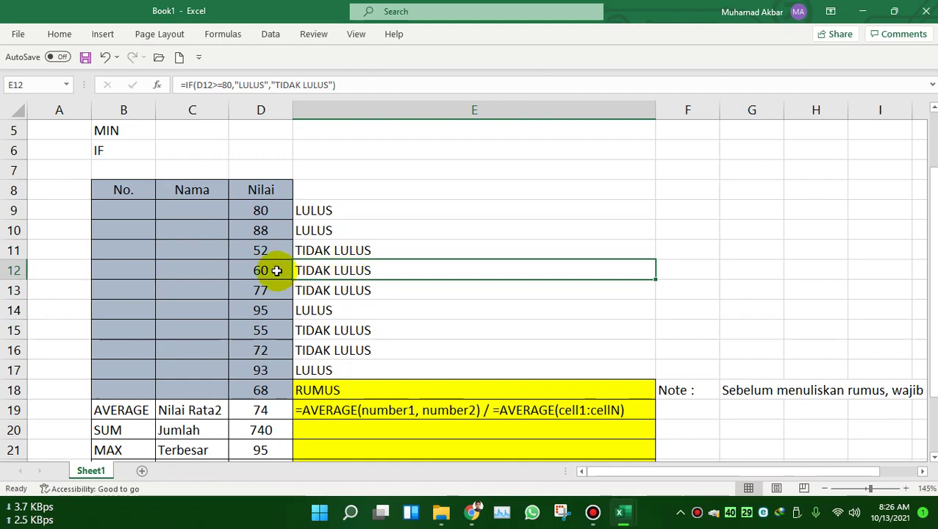
{"action": "left_click", "coordinate": [275, 310]}
{"action": "left_click", "coordinate": [356, 309]}
{"action": "left_click", "coordinate": [339, 329]}
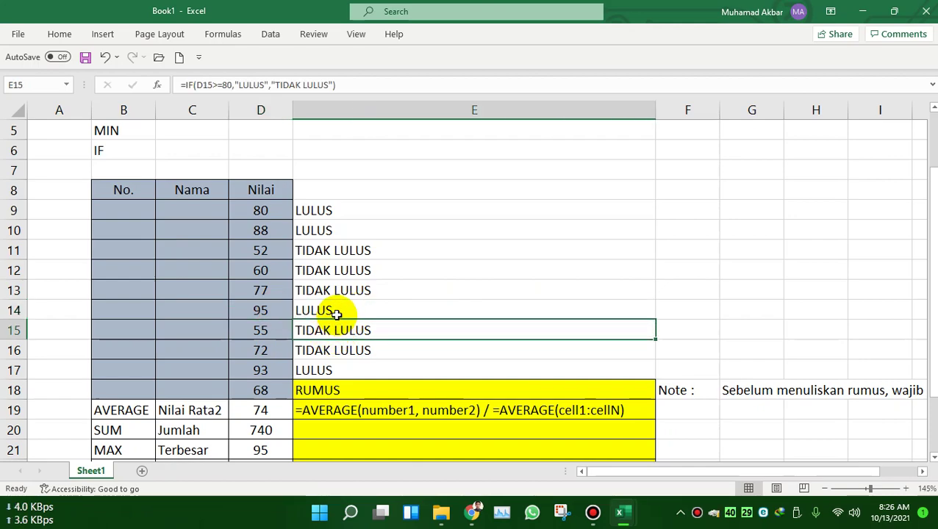
Change the score in D11 to 81.
{"action": "left_click", "coordinate": [272, 251]}
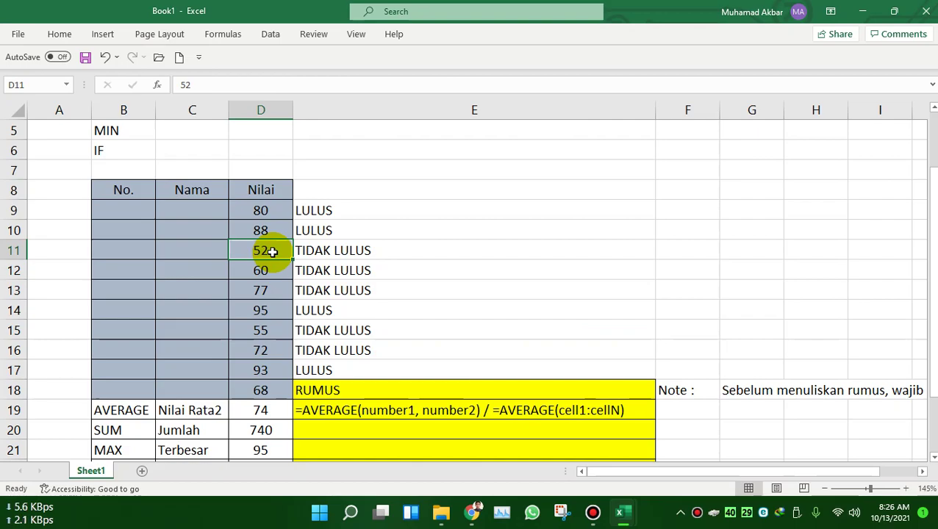
{"action": "scroll", "coordinate": [240, 362], "scroll_direction": "down", "scroll_amount": 2}
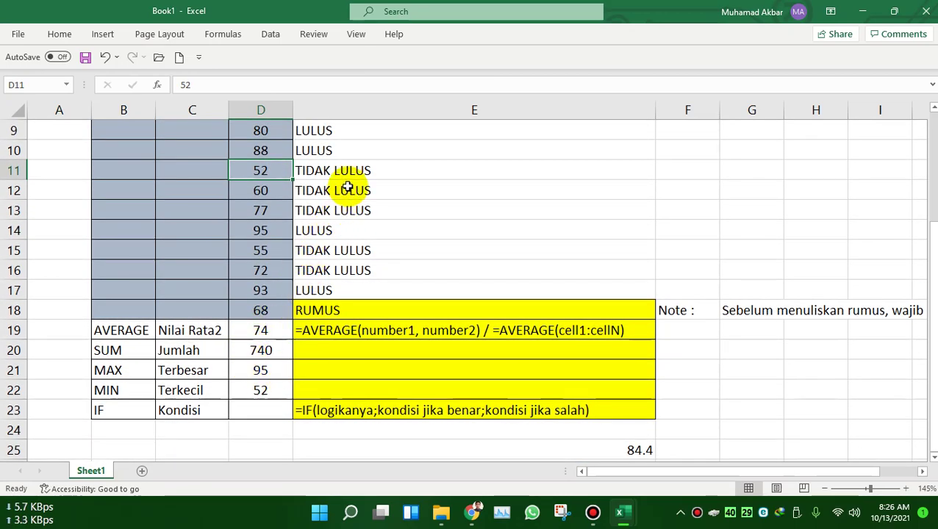
{"action": "scroll", "coordinate": [283, 350], "scroll_direction": "up", "scroll_amount": 2}
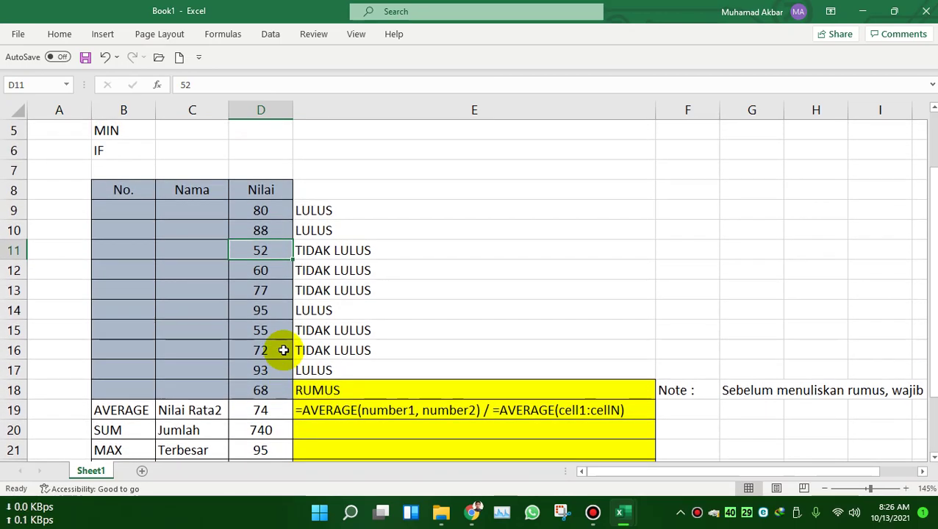
{"action": "scroll", "coordinate": [284, 350], "scroll_direction": "down", "scroll_amount": 2}
{"action": "scroll", "coordinate": [266, 379], "scroll_direction": "up", "scroll_amount": 2}
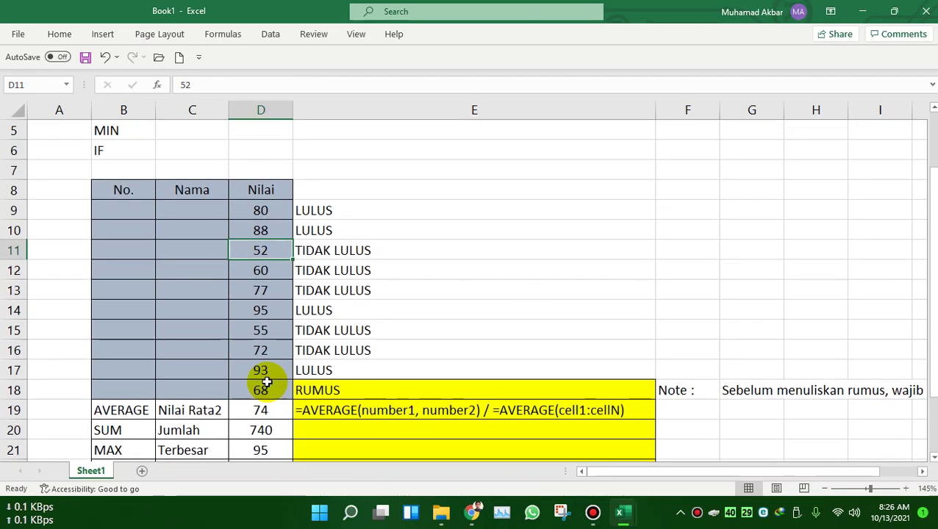
{"action": "scroll", "coordinate": [266, 382], "scroll_direction": "down", "scroll_amount": 2}
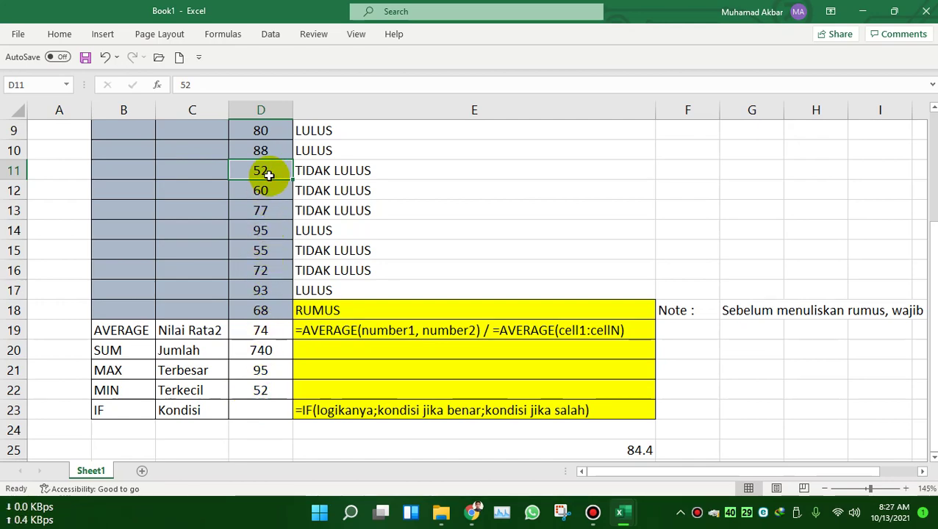
{"action": "scroll", "coordinate": [268, 176], "scroll_direction": "up", "scroll_amount": 2}
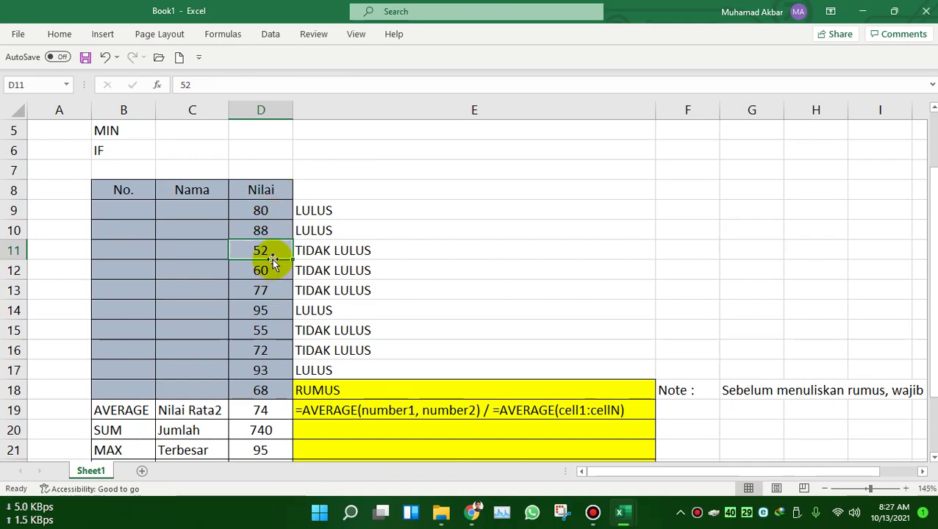
{"action": "type", "text": "81"}
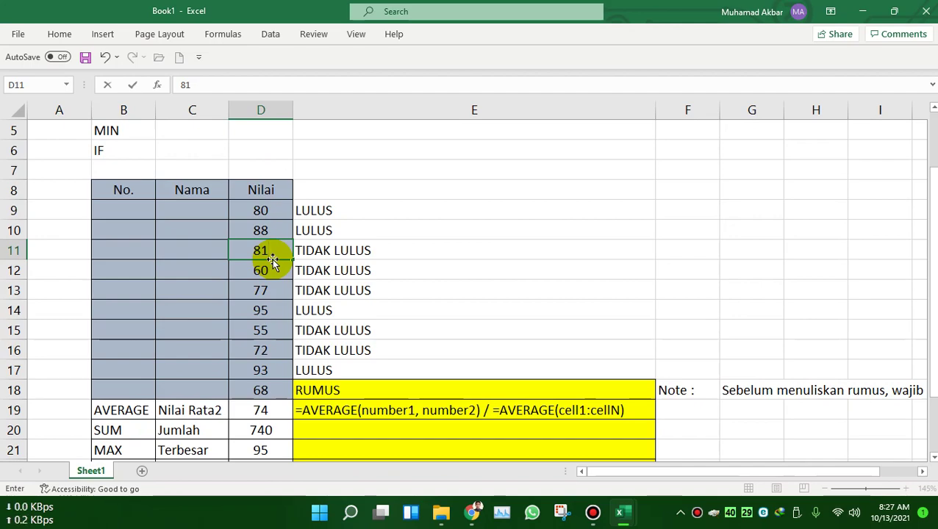
{"action": "key", "text": "Return"}
Examine how E11's grade and the AVERAGE, SUM, MAX and MIN rows respond to the changed score.
{"action": "left_click", "coordinate": [342, 252]}
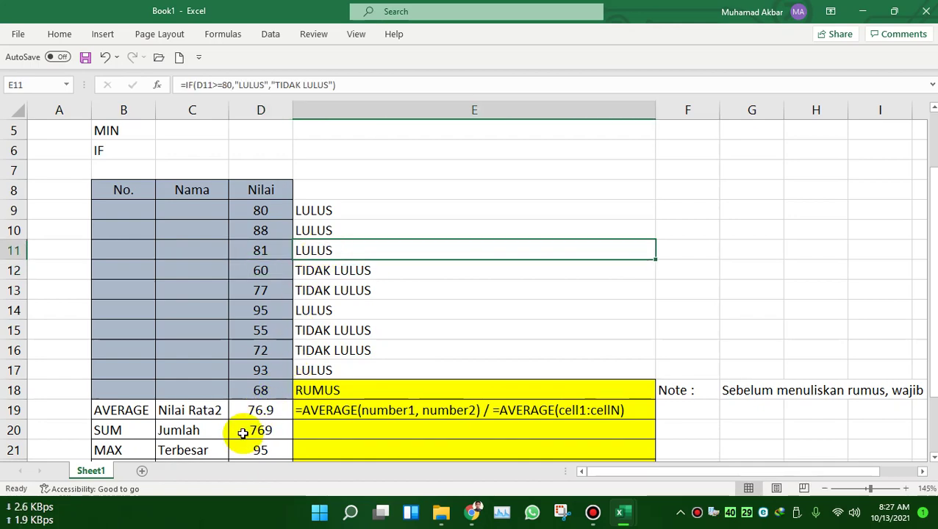
{"action": "left_click", "coordinate": [239, 412]}
{"action": "scroll", "coordinate": [243, 412], "scroll_direction": "down", "scroll_amount": 2}
{"action": "left_click", "coordinate": [271, 349]}
{"action": "left_click", "coordinate": [266, 332]}
{"action": "left_click", "coordinate": [268, 352]}
{"action": "scroll", "coordinate": [270, 356], "scroll_direction": "up", "scroll_amount": 1}
{"action": "scroll", "coordinate": [271, 357], "scroll_direction": "down", "scroll_amount": 1}
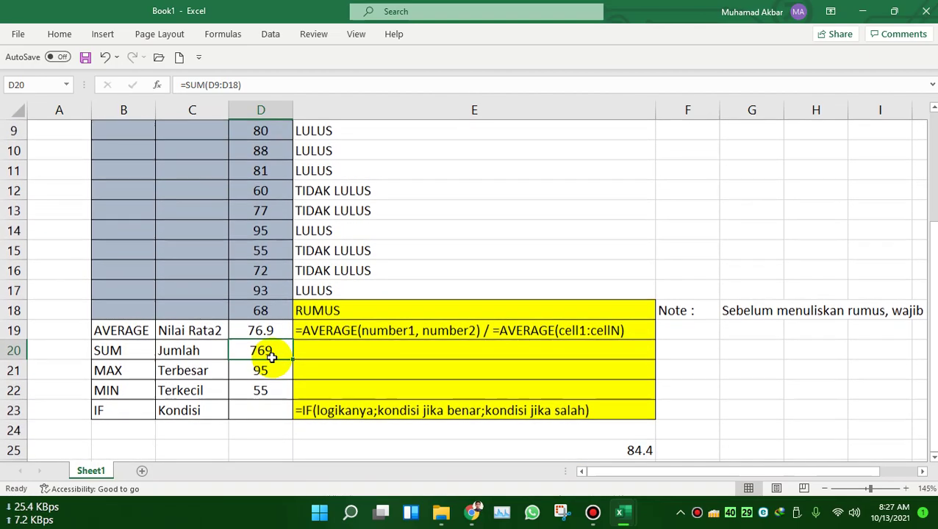
{"action": "scroll", "coordinate": [269, 356], "scroll_direction": "down", "scroll_amount": 3}
{"action": "scroll", "coordinate": [269, 355], "scroll_direction": "up", "scroll_amount": 3}
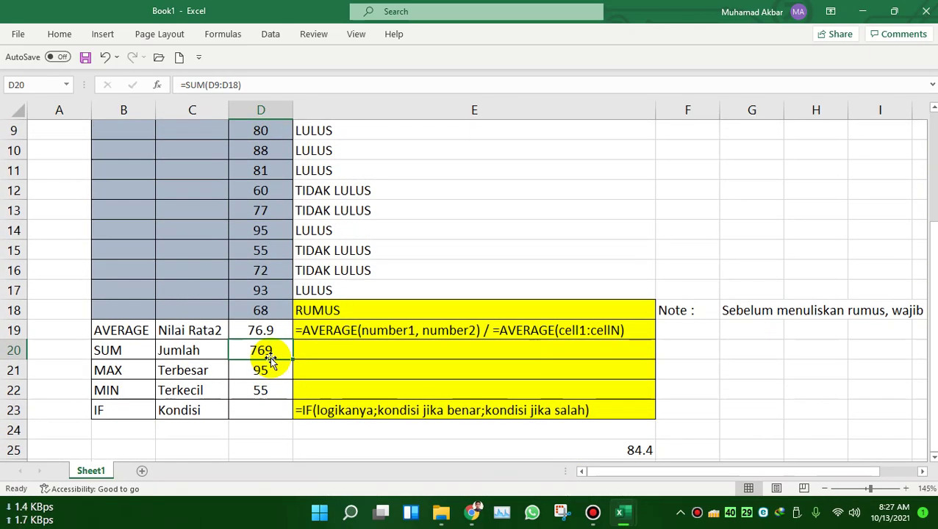
{"action": "scroll", "coordinate": [271, 362], "scroll_direction": "down", "scroll_amount": 2}
{"action": "scroll", "coordinate": [270, 358], "scroll_direction": "up", "scroll_amount": 1}
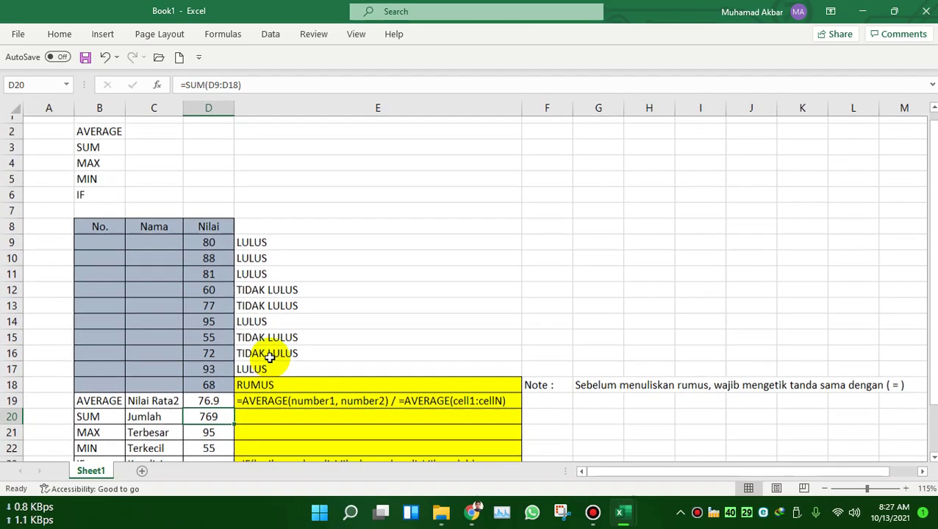
{"action": "scroll", "coordinate": [268, 356], "scroll_direction": "down", "scroll_amount": 3}
{"action": "scroll", "coordinate": [268, 356], "scroll_direction": "up", "scroll_amount": 1}
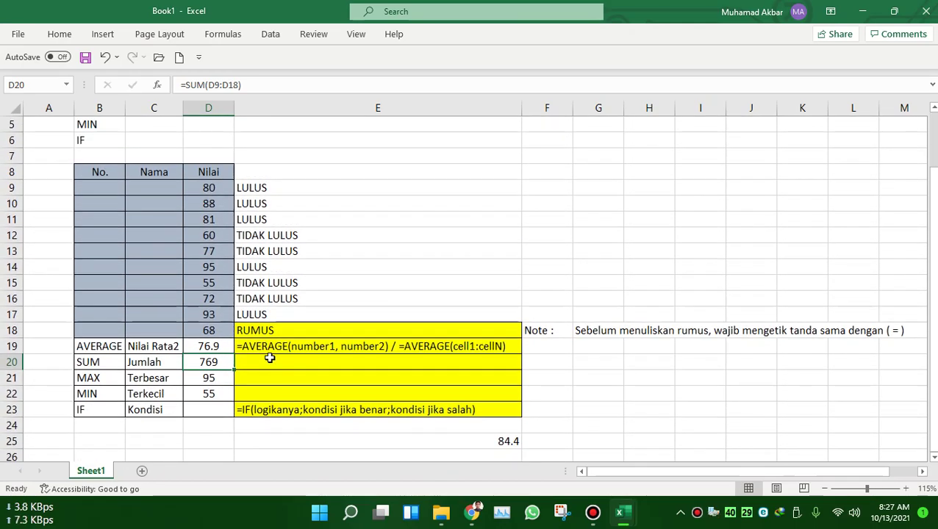
Replace both semicolons in E23's IF syntax with commas, giving =IF(logikanya,kondisi jika benar,kondisi jika salah).
{"action": "double_click", "coordinate": [304, 410]}
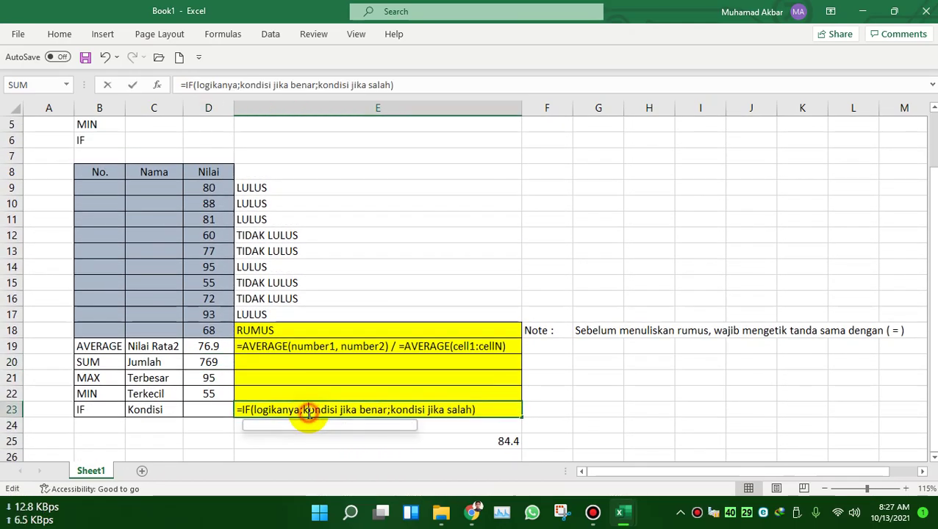
{"action": "key", "text": "BackSpace"}
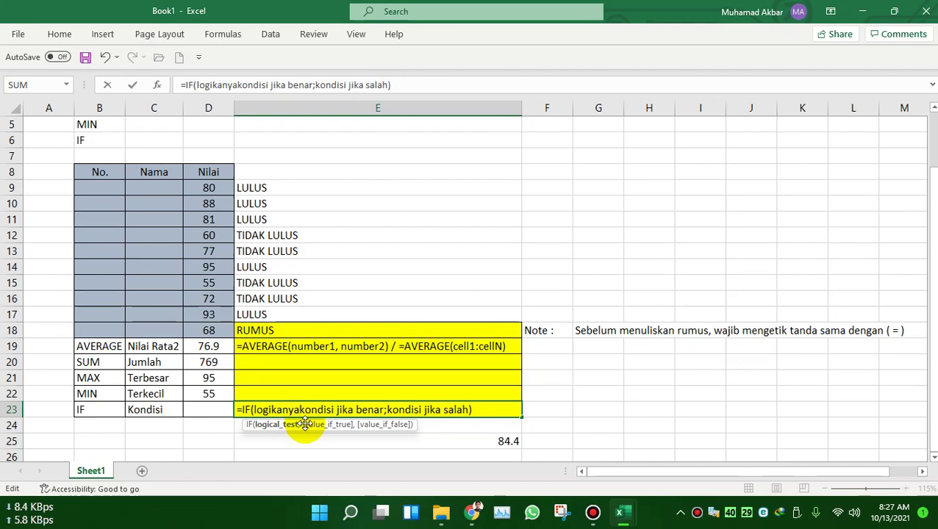
{"action": "type", "text": ","}
{"action": "left_click", "coordinate": [390, 410]}
{"action": "key", "text": "BackSpace"}
{"action": "type", "text": ","}
{"action": "left_click", "coordinate": [534, 377]}
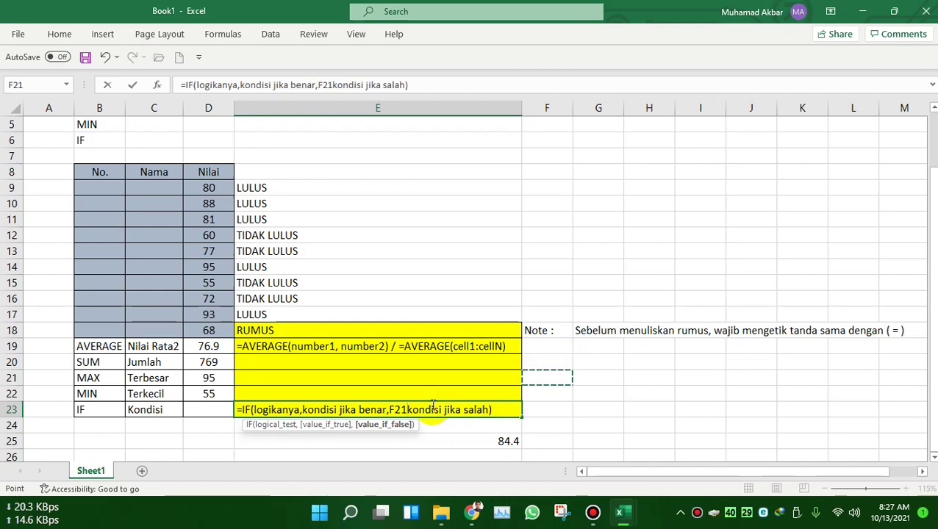
{"action": "key", "text": "BackSpace"}
{"action": "key", "text": "BackSpace"}
{"action": "key", "text": "BackSpace"}
{"action": "key", "text": "Return"}
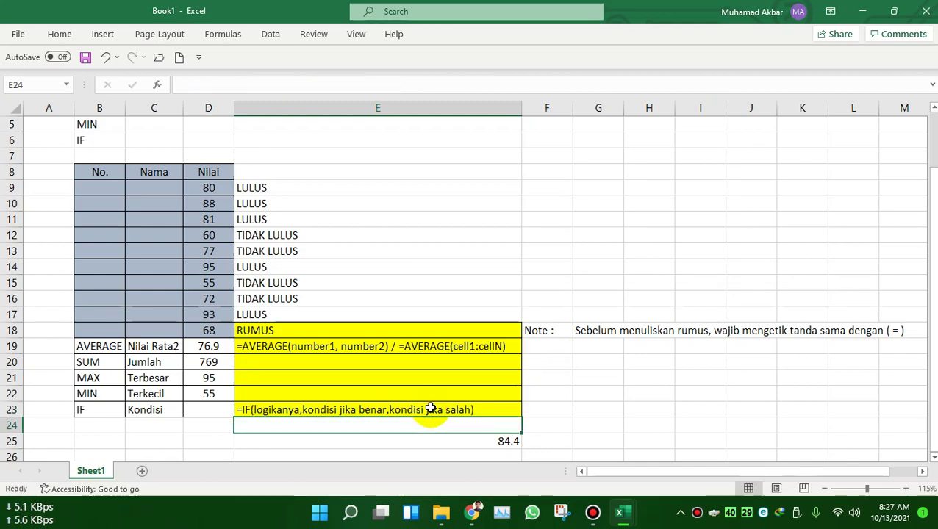
{"action": "left_click", "coordinate": [560, 394]}
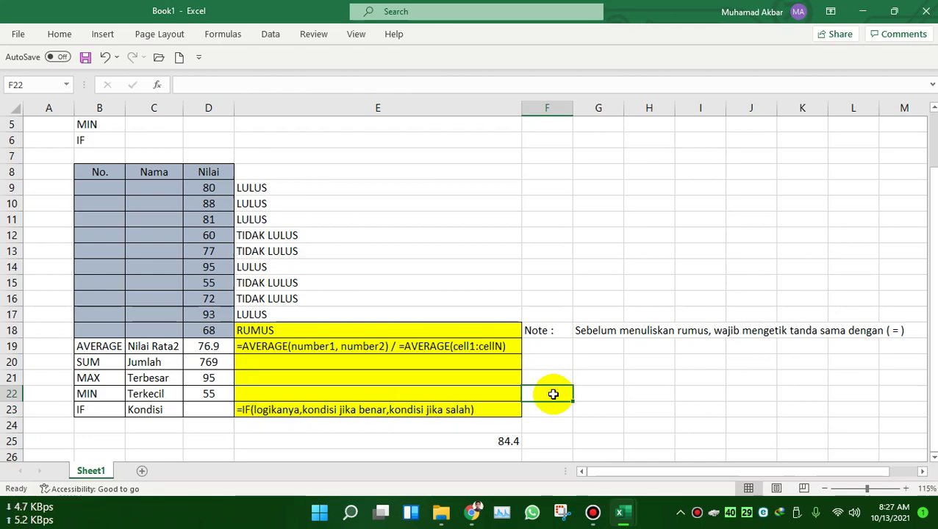
Copy the AVERAGE syntax text from E19 down through E22, beside the SUM, MAX and MIN rows.
{"action": "left_click", "coordinate": [439, 350]}
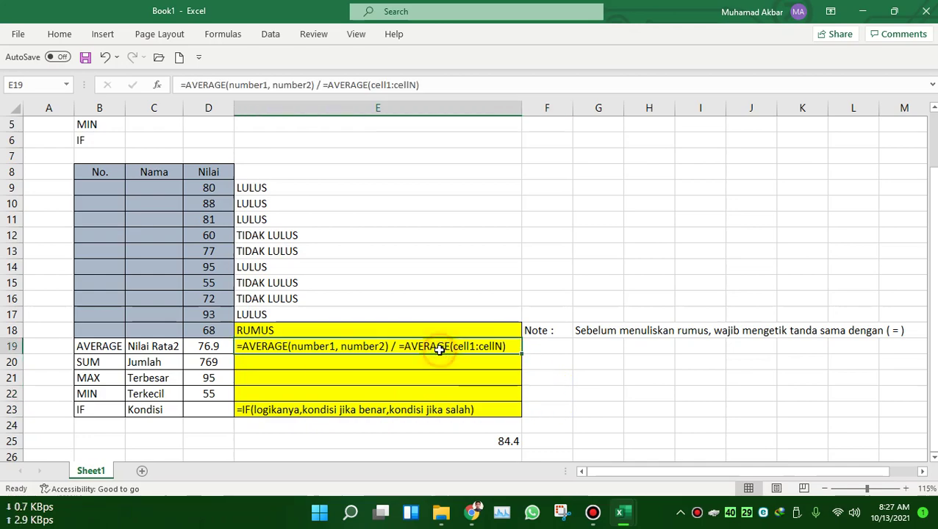
{"action": "key", "text": "ctrl+c"}
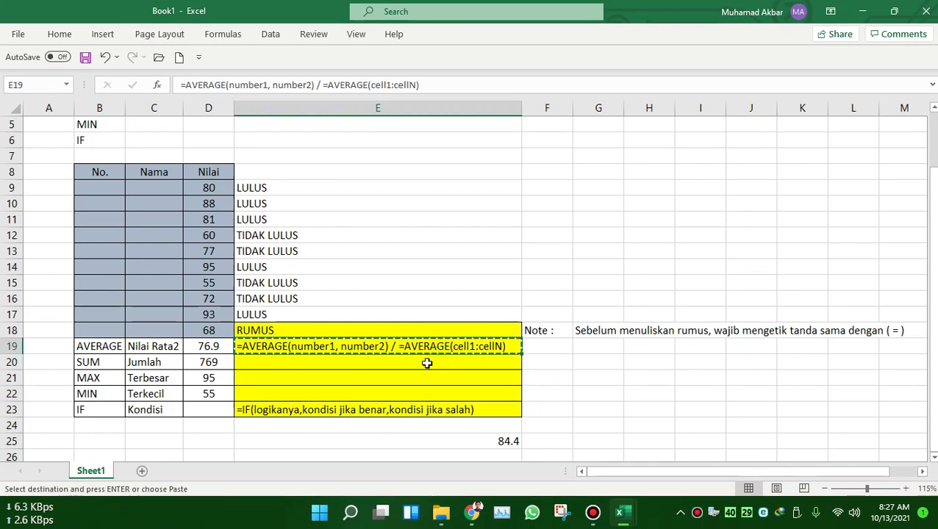
{"action": "left_click_drag", "start_coordinate": [519, 354], "coordinate": [520, 392]}
Change both function names in E20 to SUM, giving =SUM(number1, number2) / =SUM(cell1:cellN).
{"action": "double_click", "coordinate": [282, 362]}
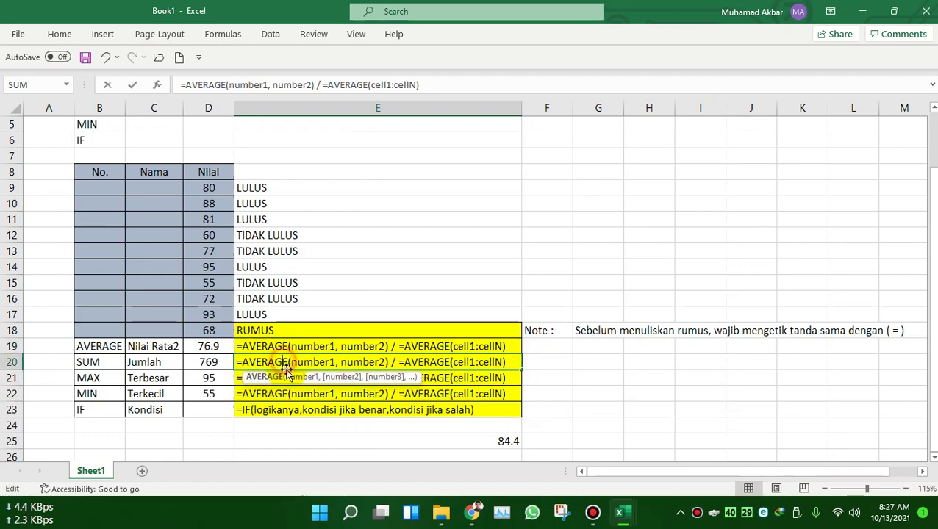
{"action": "left_click_drag", "start_coordinate": [288, 362], "coordinate": [249, 362]}
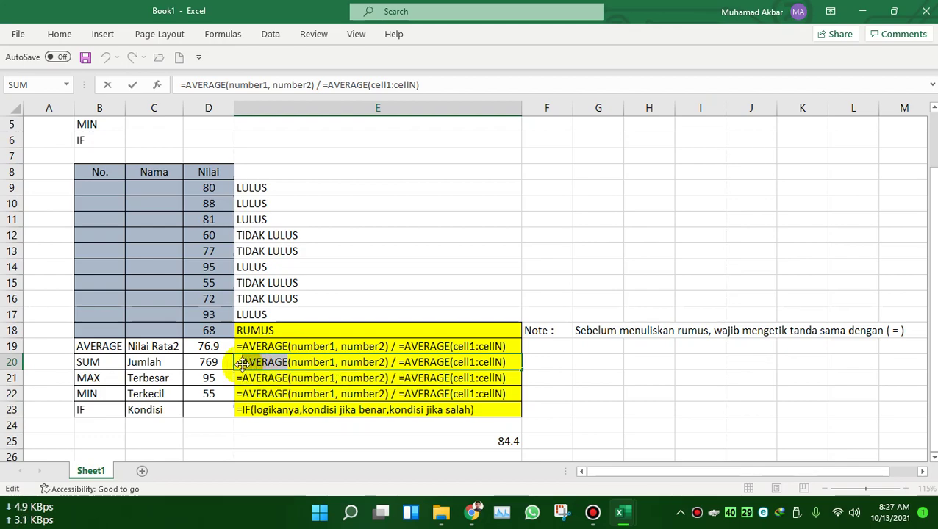
{"action": "type", "text": "SUM"}
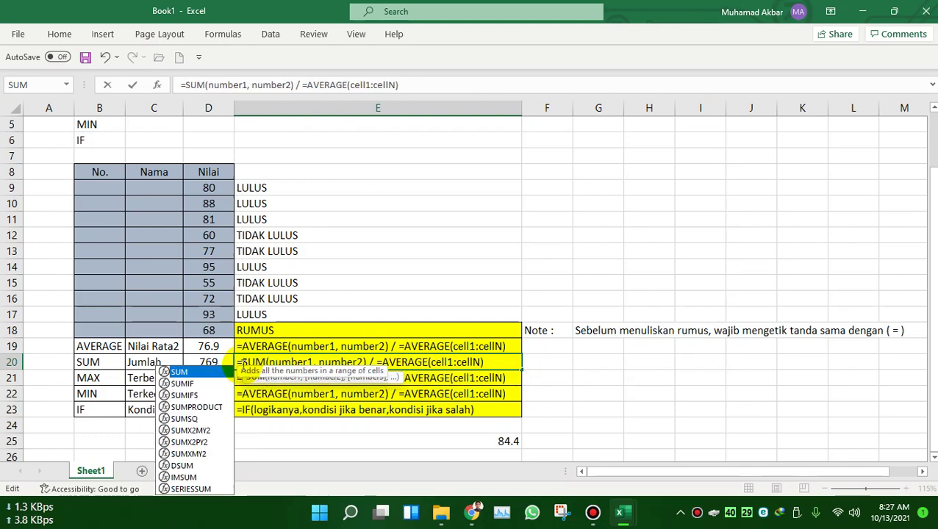
{"action": "left_click", "coordinate": [382, 363]}
{"action": "left_click_drag", "start_coordinate": [381, 363], "coordinate": [425, 362]}
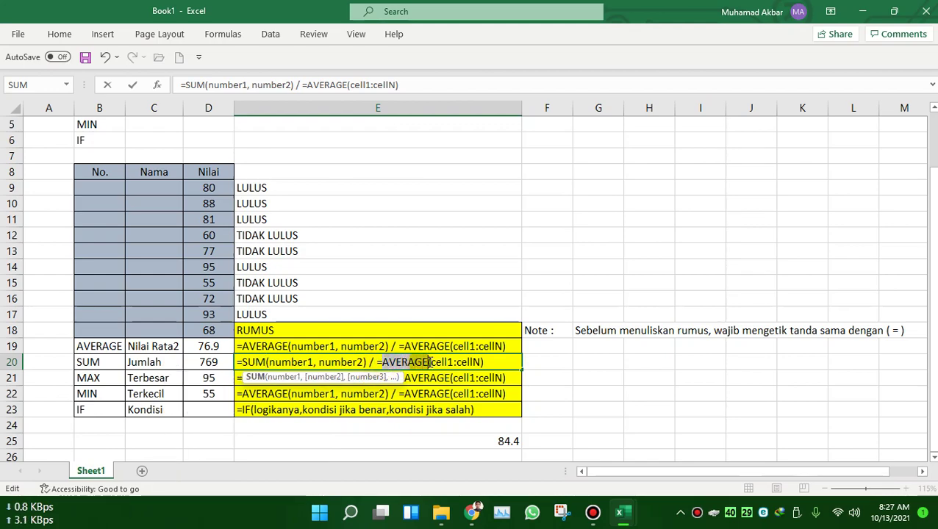
{"action": "type", "text": "SUM"}
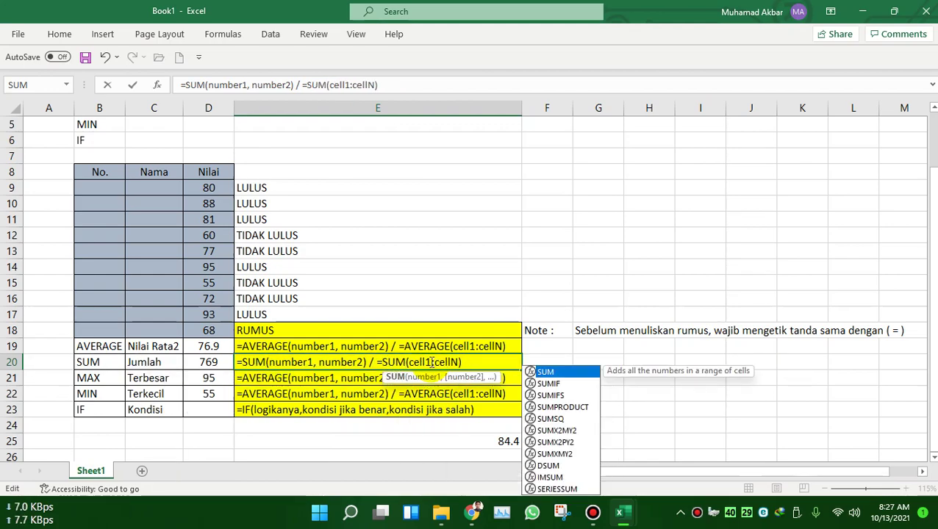
Change both function names in E21 to MAX, giving =MAX(number1, number2) / =MAX(cell1:cellN).
{"action": "left_click", "coordinate": [267, 375]}
{"action": "double_click", "coordinate": [266, 376]}
{"action": "left_click_drag", "start_coordinate": [242, 378], "coordinate": [287, 381]}
{"action": "type", "text": "MAX"}
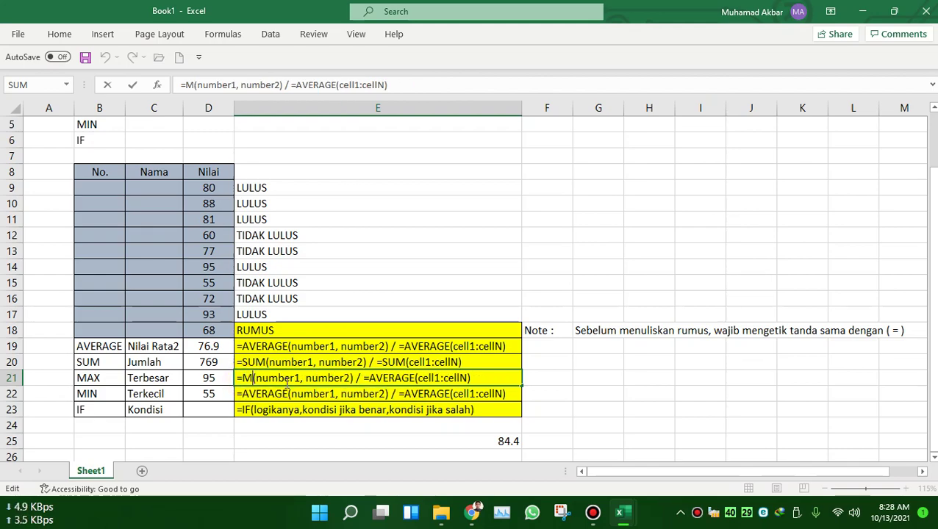
{"action": "double_click", "coordinate": [402, 379]}
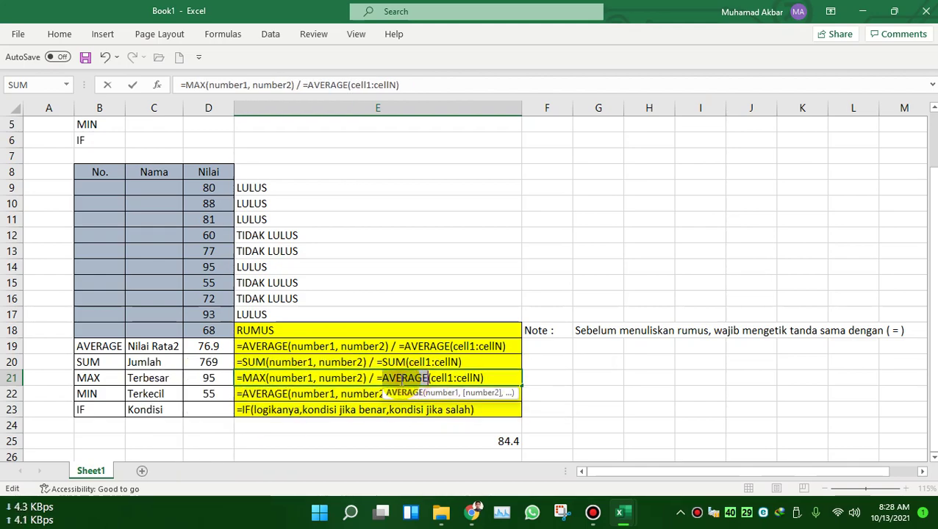
{"action": "type", "text": "MAX"}
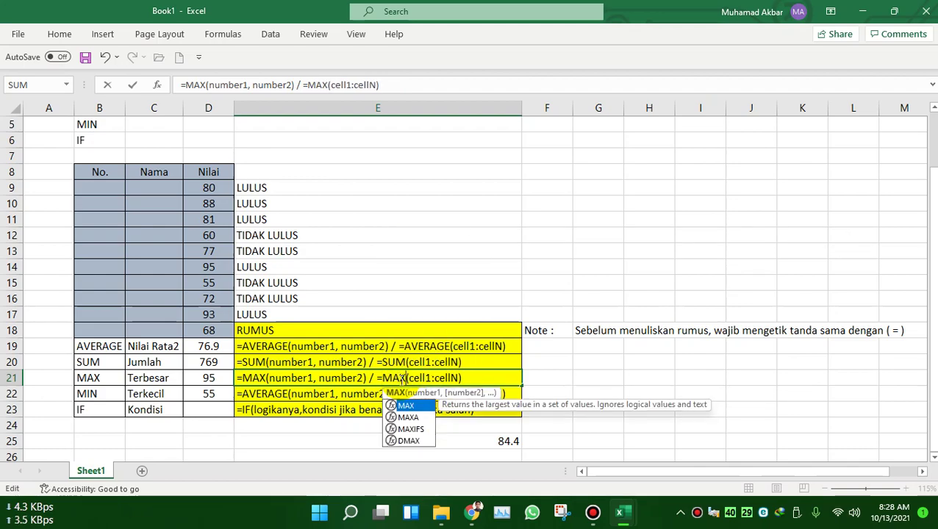
{"action": "key", "text": "Return"}
Change both function names in E22 to MIN, giving =MIN(number1, number2) / =MIN(cell1:cellN).
{"action": "double_click", "coordinate": [276, 395]}
{"action": "double_click", "coordinate": [265, 394]}
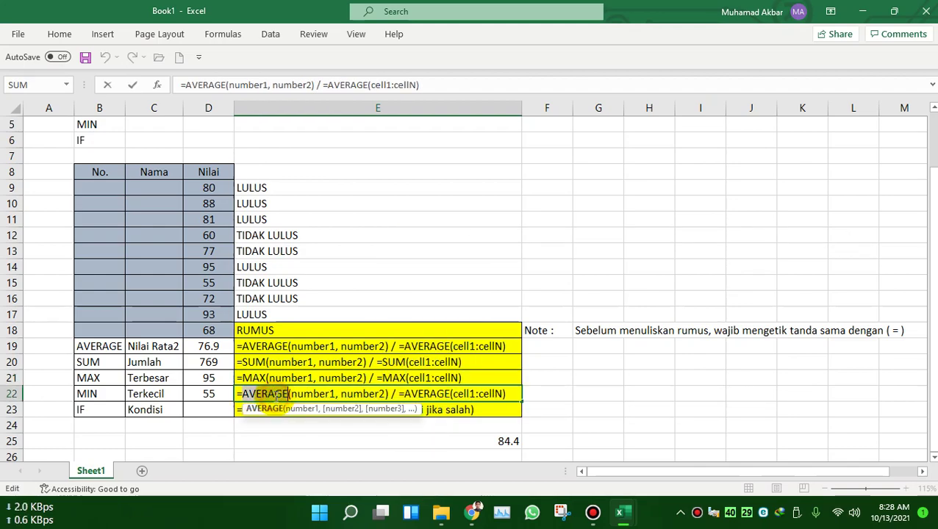
{"action": "type", "text": "MIN"}
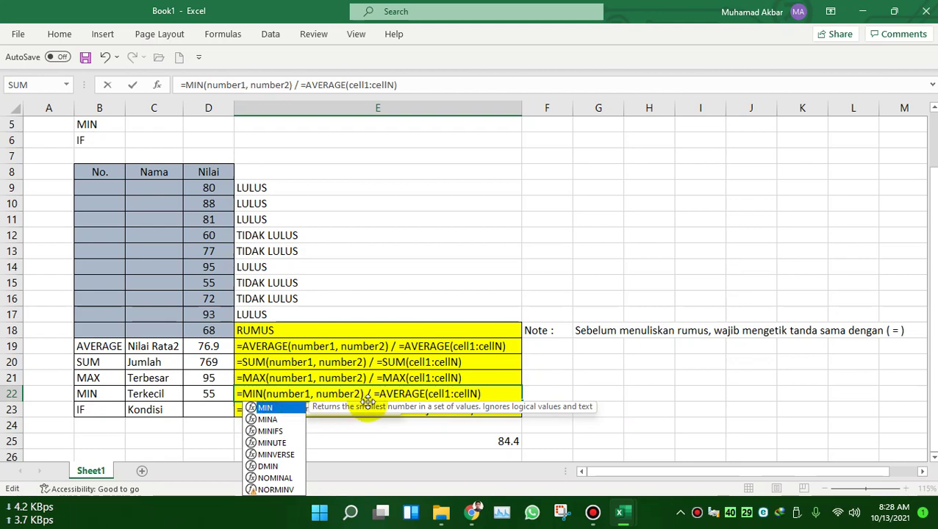
{"action": "double_click", "coordinate": [394, 395]}
{"action": "type", "text": "MIN"}
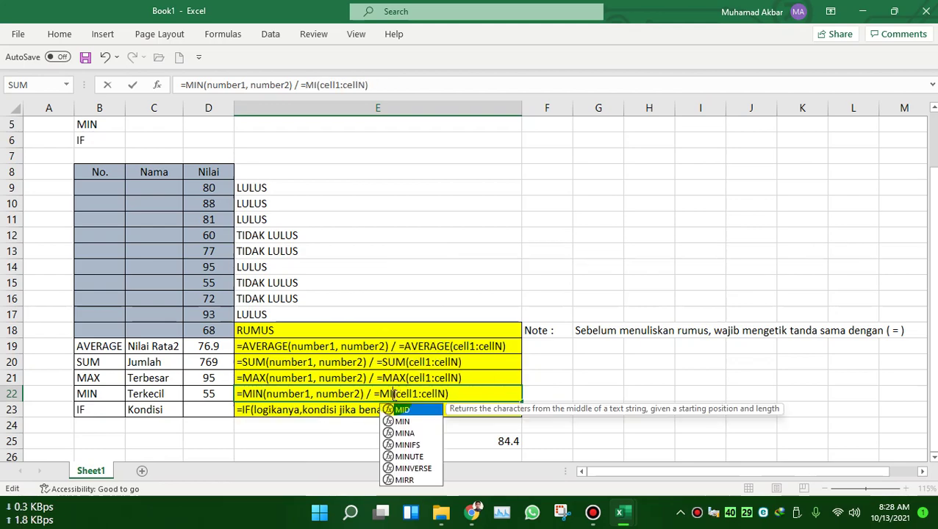
{"action": "left_click", "coordinate": [542, 253]}
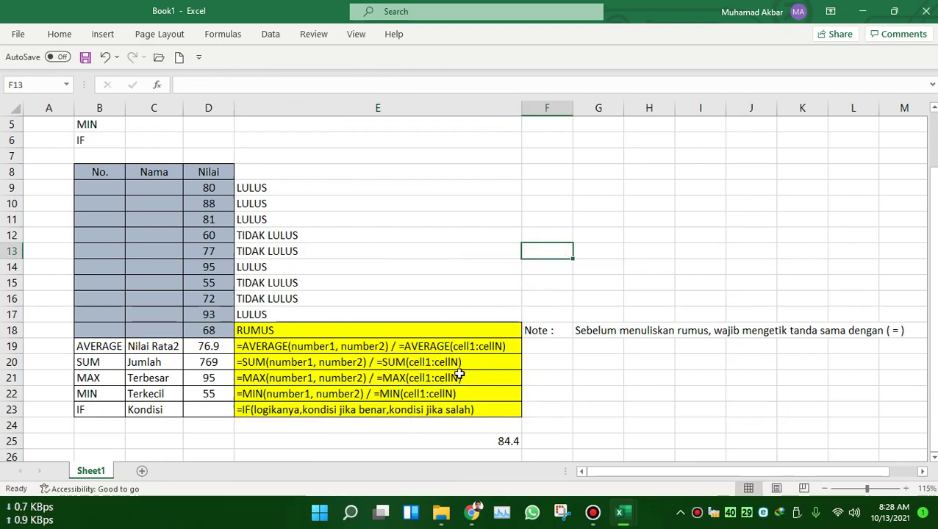
{"action": "left_click", "coordinate": [412, 412]}
Enter the column header IF CONDISION in E8, above the grades.
{"action": "left_click", "coordinate": [332, 171]}
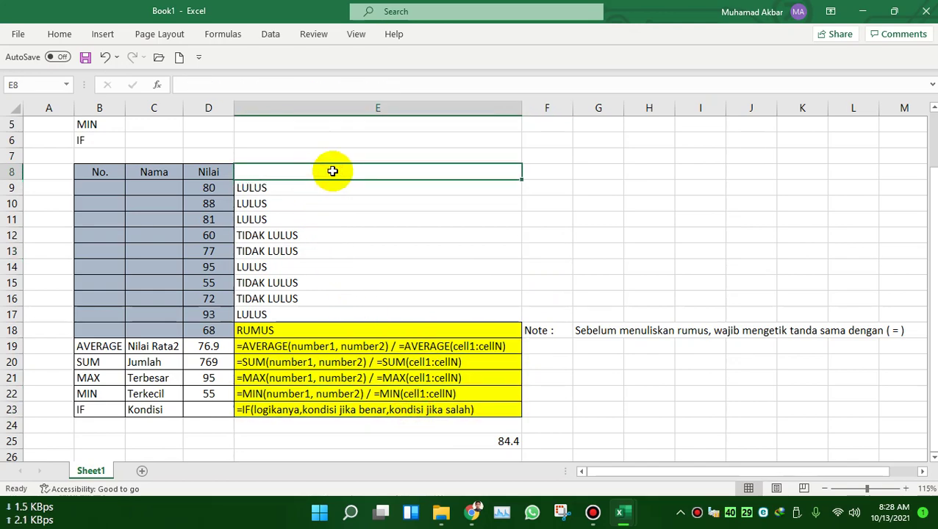
{"action": "type", "text": "IF CONDISION"}
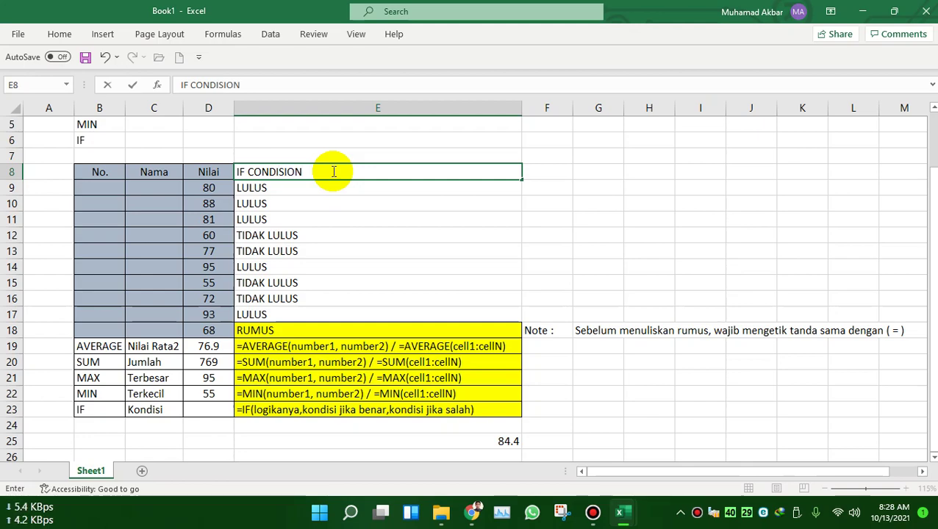
{"action": "left_click", "coordinate": [355, 263]}
{"action": "left_click", "coordinate": [367, 273]}
{"action": "left_click", "coordinate": [361, 313]}
{"action": "left_click", "coordinate": [359, 347]}
Remove the RUMUS label from E18 and extend the IF grading formula from E17 into that cell.
{"action": "left_click", "coordinate": [336, 333]}
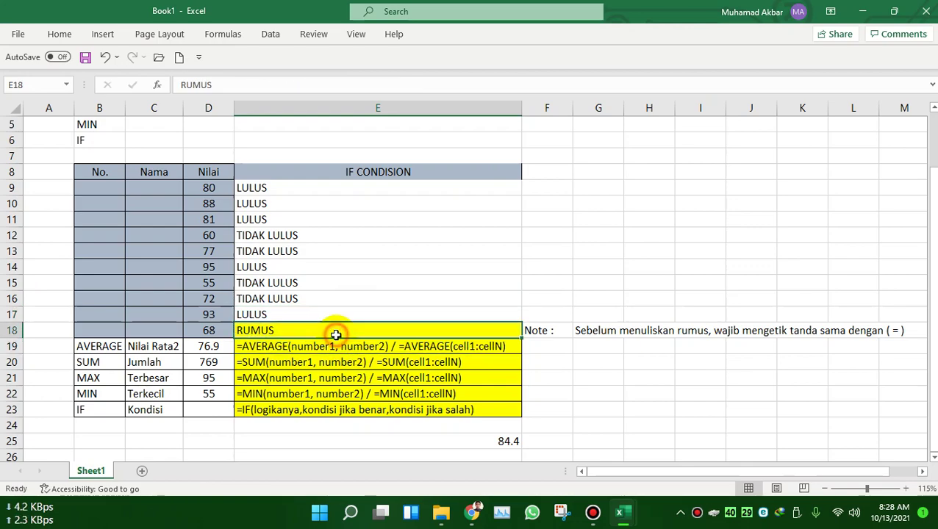
{"action": "key", "text": "BackSpace"}
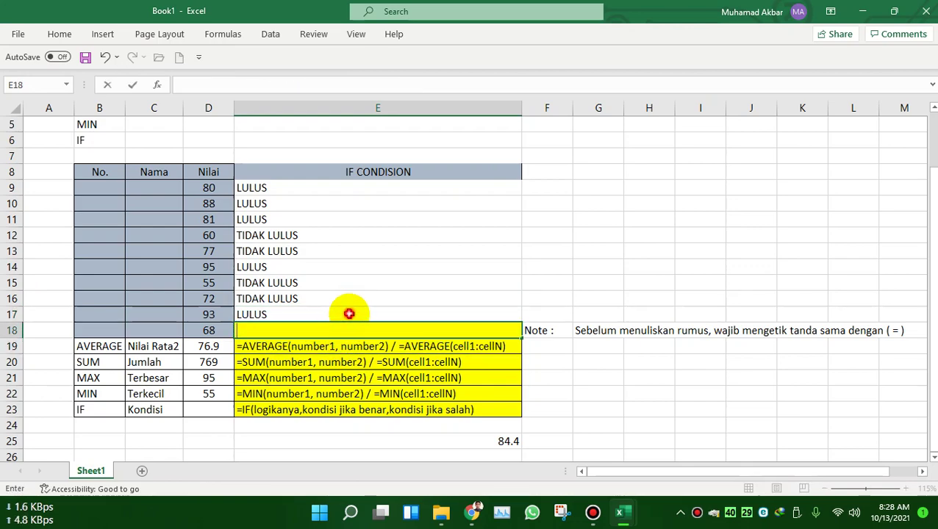
{"action": "left_click", "coordinate": [350, 314]}
{"action": "left_click_drag", "start_coordinate": [519, 323], "coordinate": [522, 338]}
{"action": "left_click", "coordinate": [345, 361]}
{"action": "left_click", "coordinate": [427, 410]}
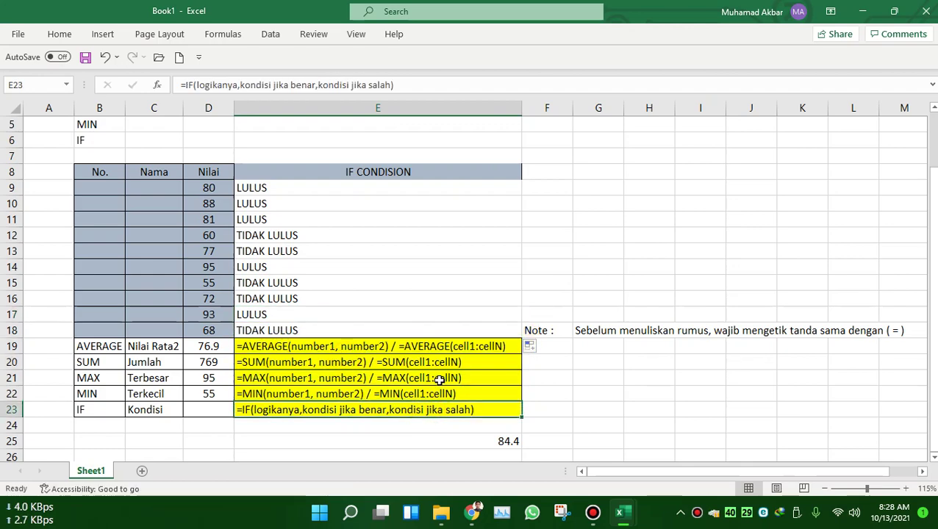
Apply all borders to the whole table, B8:E23.
{"action": "left_click", "coordinate": [584, 376]}
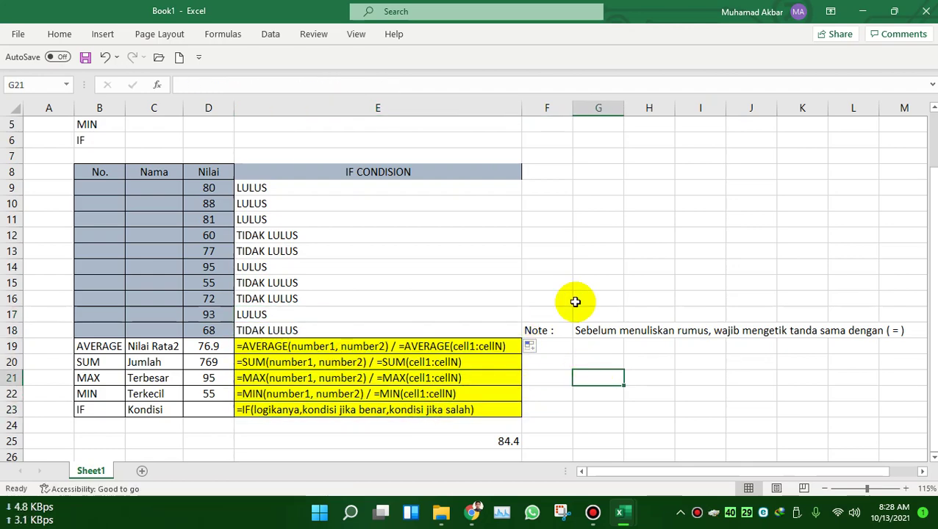
{"action": "left_click_drag", "start_coordinate": [94, 172], "coordinate": [454, 425]}
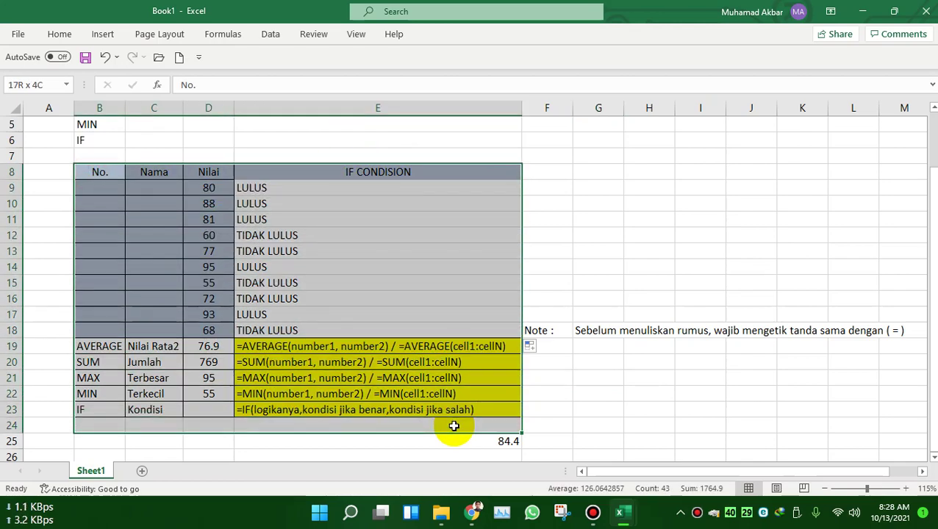
{"action": "left_click", "coordinate": [59, 33]}
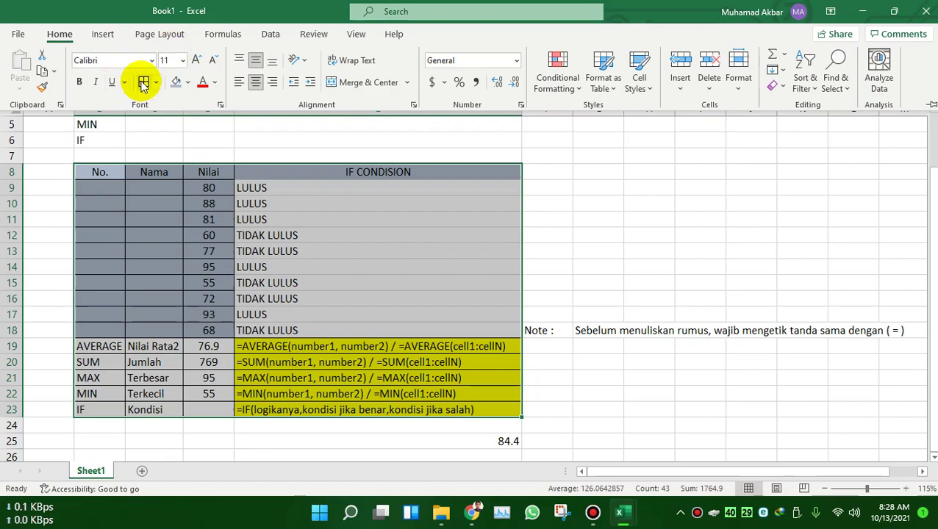
{"action": "left_click", "coordinate": [343, 218]}
{"action": "left_click", "coordinate": [477, 250]}
{"action": "left_click", "coordinate": [540, 220]}
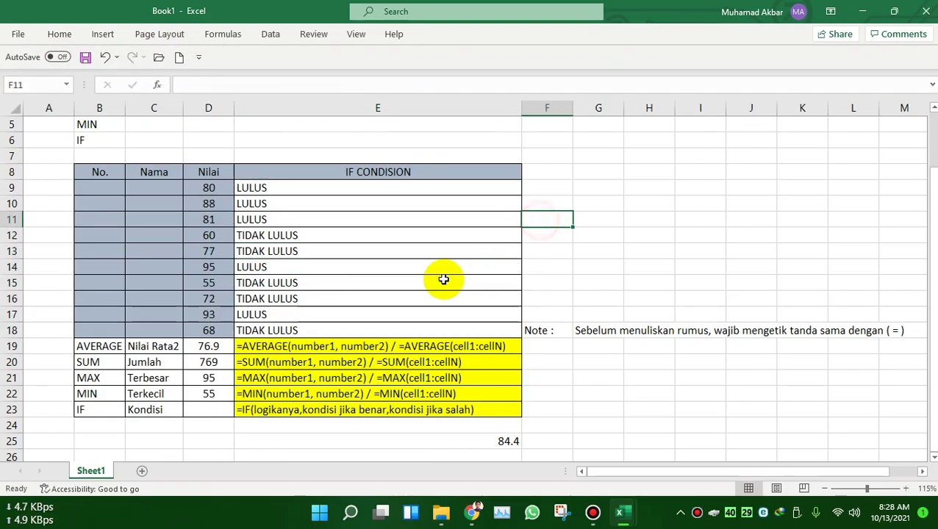
{"action": "scroll", "coordinate": [441, 280], "scroll_direction": "up", "scroll_amount": 2}
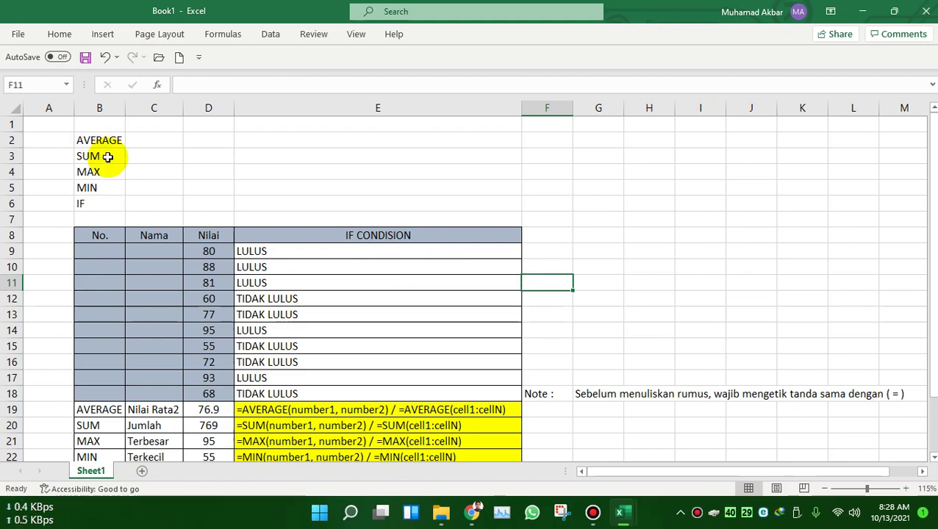
{"action": "scroll", "coordinate": [412, 258], "scroll_direction": "down", "scroll_amount": 3}
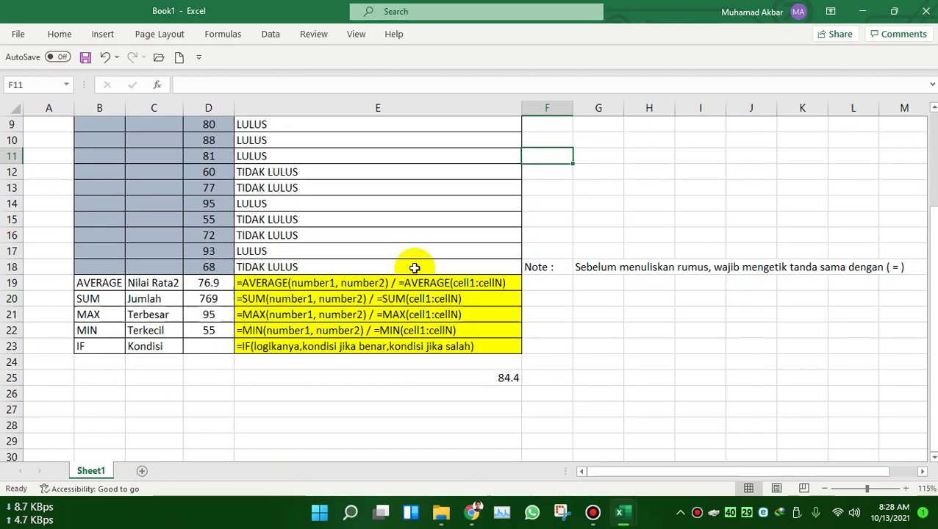
{"action": "left_click", "coordinate": [593, 513]}
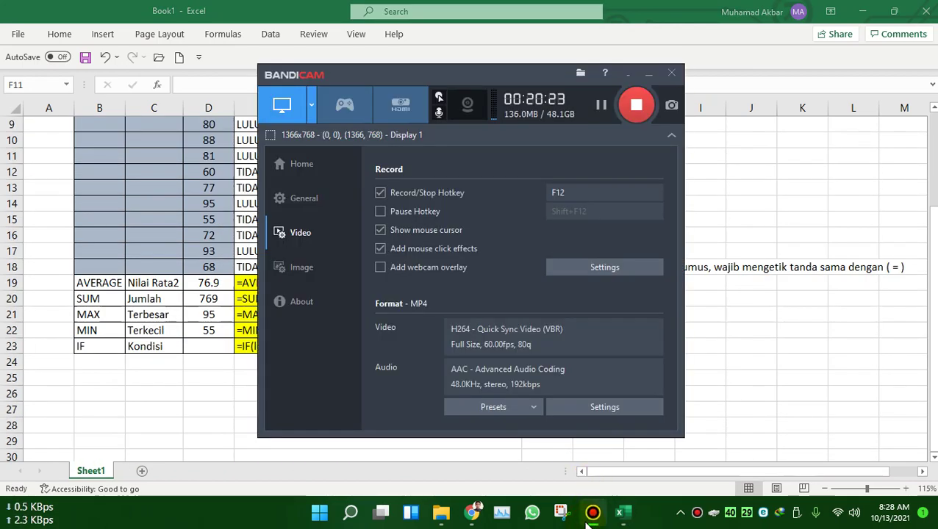
{"action": "left_click", "coordinate": [768, 234]}
Number the score rows 1 to 10 in B9:B18 as a fill series and center the numbers.
{"action": "scroll", "coordinate": [265, 312], "scroll_direction": "up", "scroll_amount": 3}
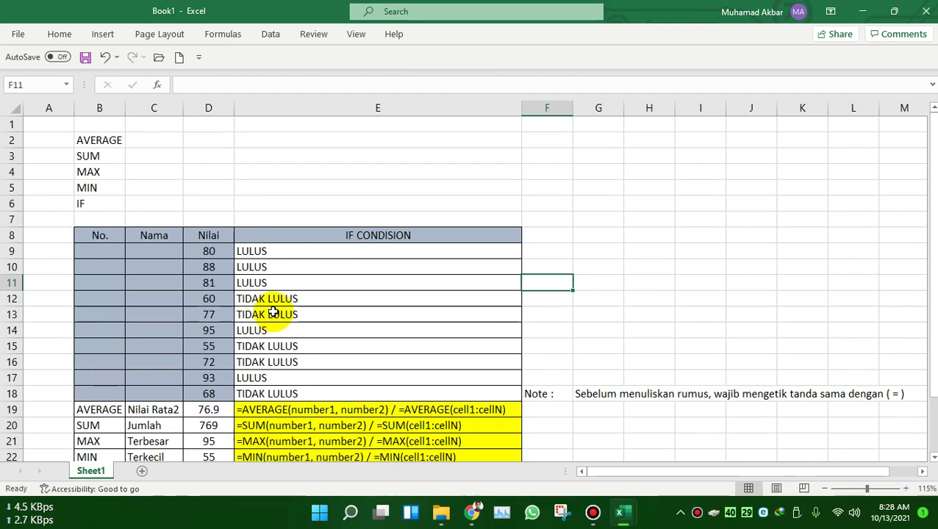
{"action": "left_click", "coordinate": [87, 252]}
{"action": "type", "text": "1"}
{"action": "left_click", "coordinate": [109, 265]}
{"action": "left_click", "coordinate": [104, 279]}
{"action": "left_click", "coordinate": [104, 256]}
{"action": "left_click_drag", "start_coordinate": [116, 259], "coordinate": [134, 391]}
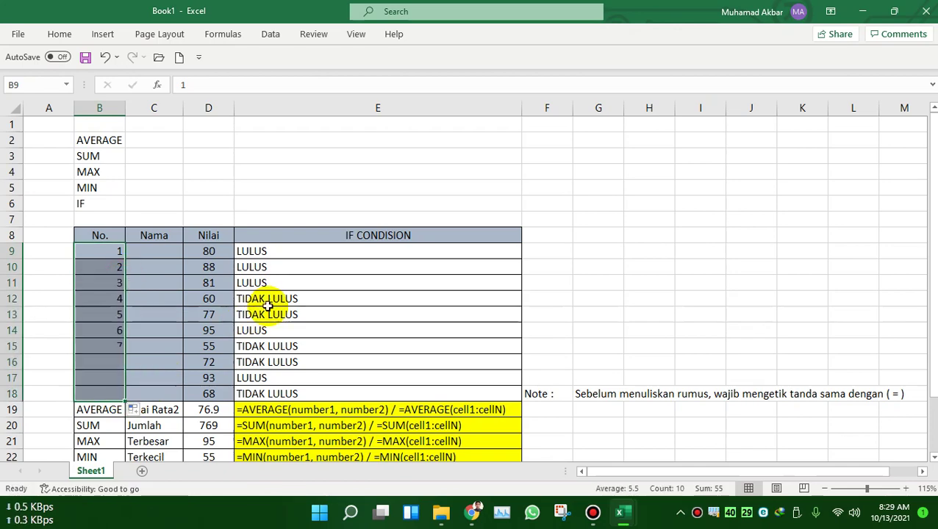
{"action": "left_click", "coordinate": [58, 34]}
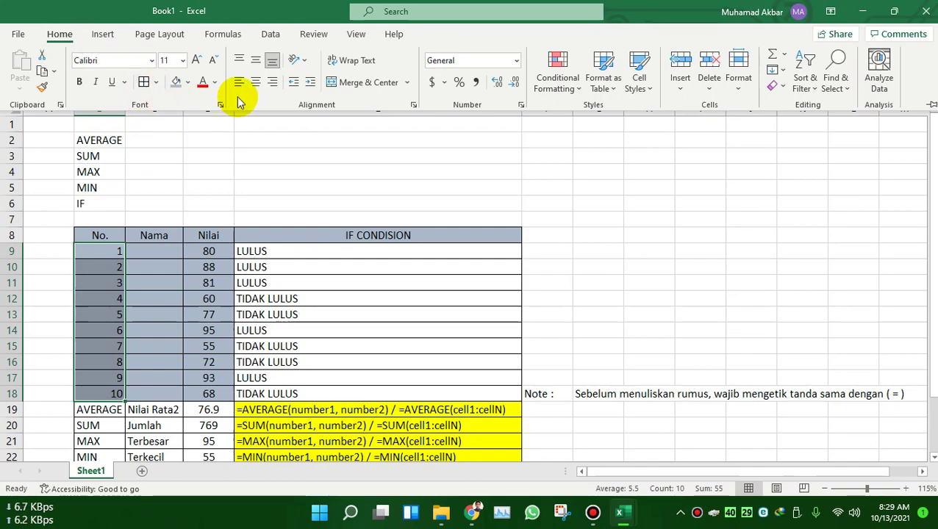
{"action": "left_click", "coordinate": [256, 82]}
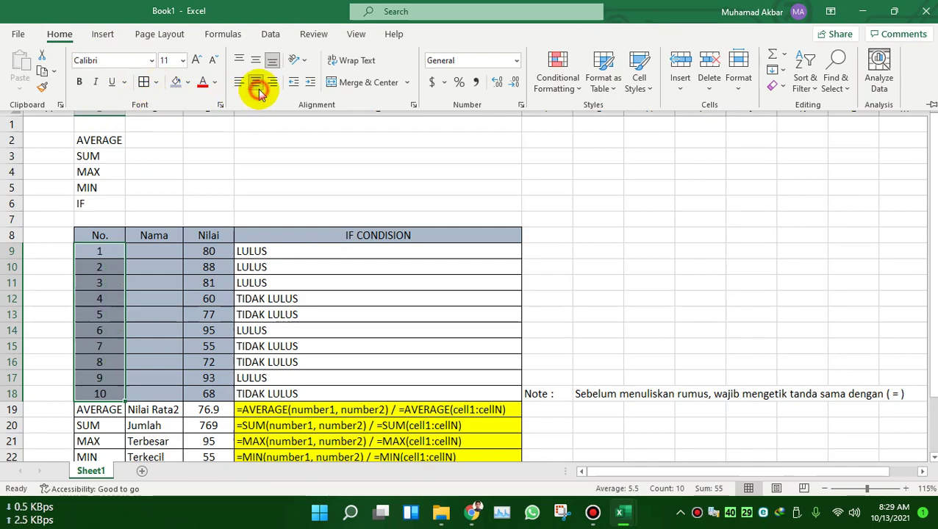
Widen the Nama column (column C) of the score table by roughly two thirds.
{"action": "left_click", "coordinate": [151, 294]}
{"action": "left_click", "coordinate": [189, 311]}
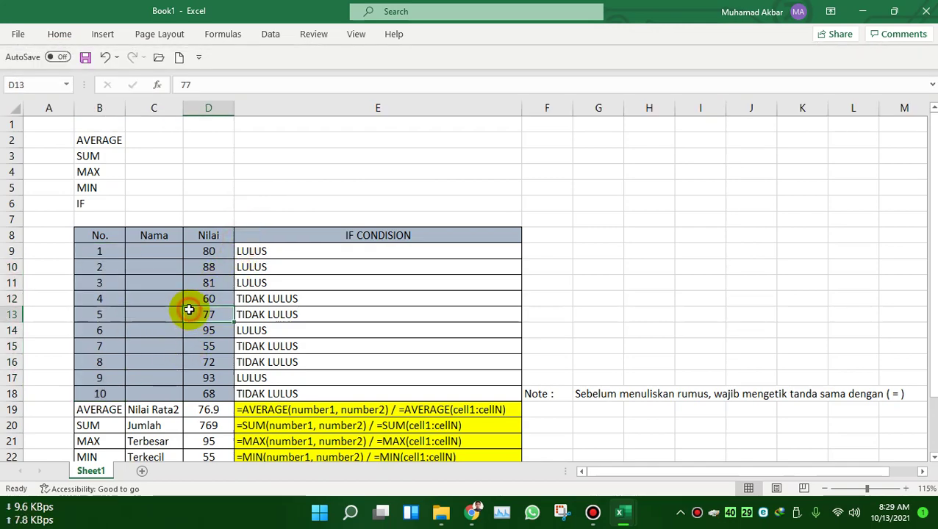
{"action": "left_click", "coordinate": [150, 253]}
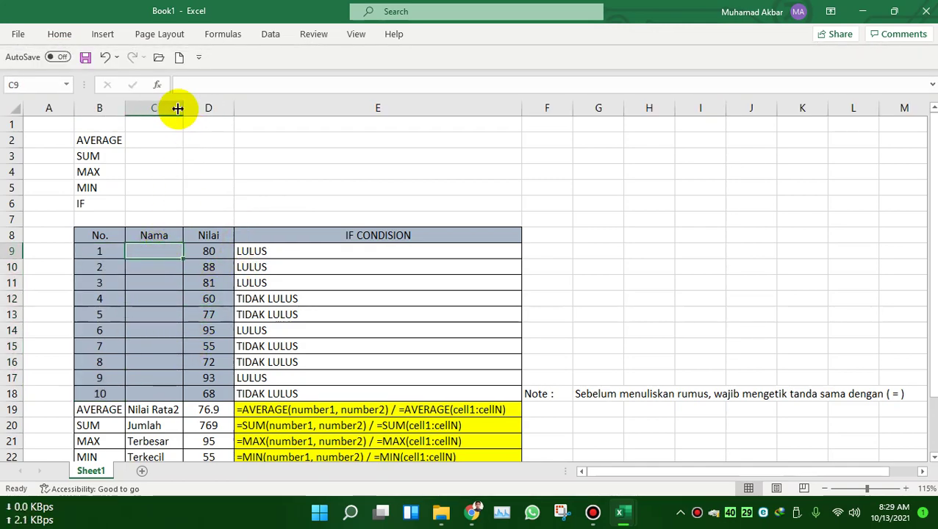
{"action": "left_click_drag", "start_coordinate": [183, 107], "coordinate": [222, 107]}
{"action": "left_click", "coordinate": [175, 266]}
{"action": "left_click", "coordinate": [408, 329]}
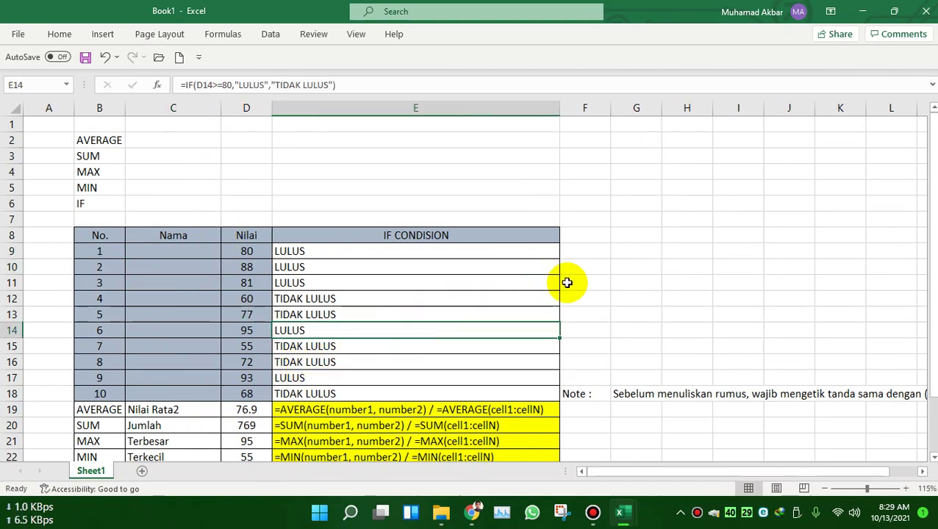
{"action": "left_click", "coordinate": [394, 211]}
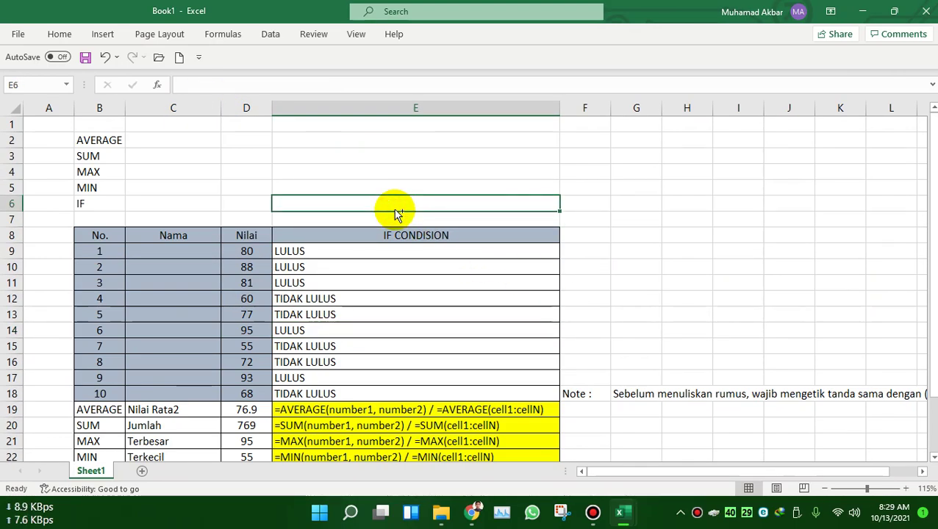
Start saving the workbook to this computer and choose the BAHAN AJAR folder inside Documents as the location.
{"action": "key", "text": "ctrl+s"}
{"action": "left_click", "coordinate": [614, 145]}
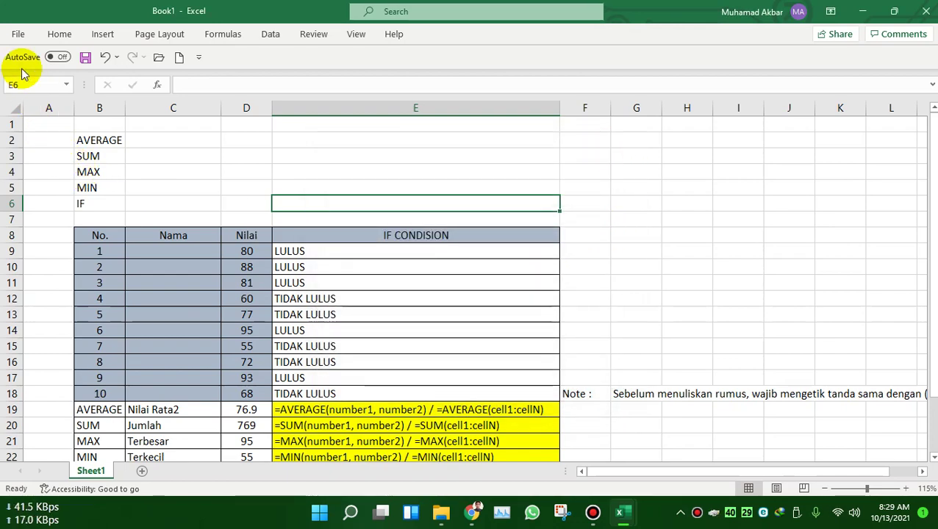
{"action": "left_click", "coordinate": [17, 33]}
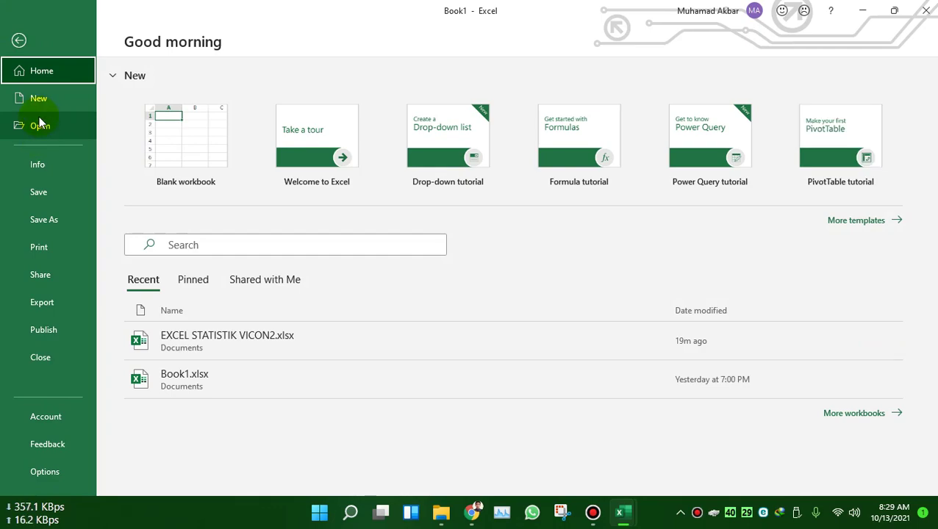
{"action": "left_click", "coordinate": [44, 193]}
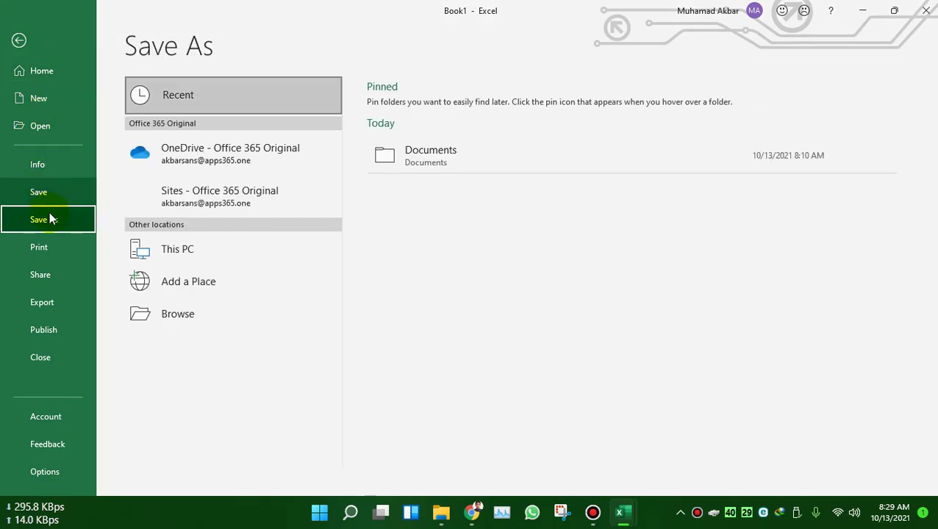
{"action": "left_click", "coordinate": [46, 192]}
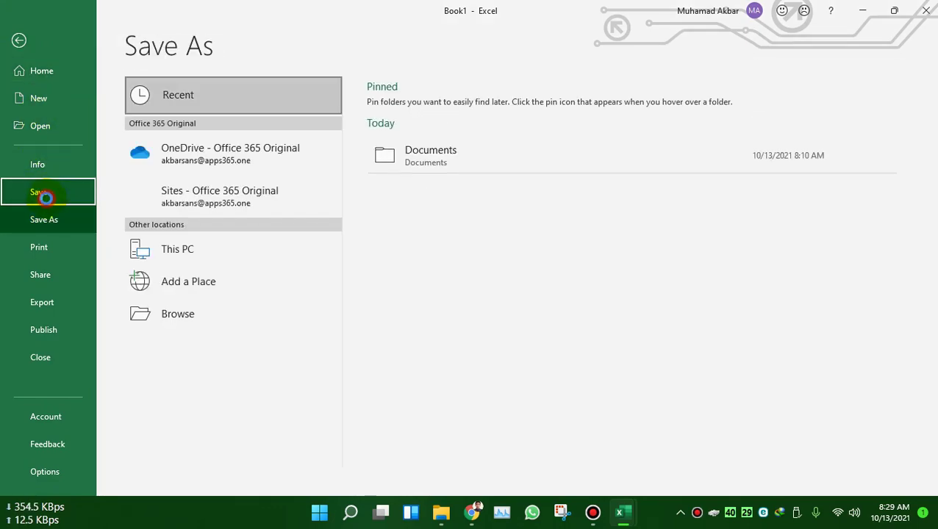
{"action": "left_click", "coordinate": [152, 312]}
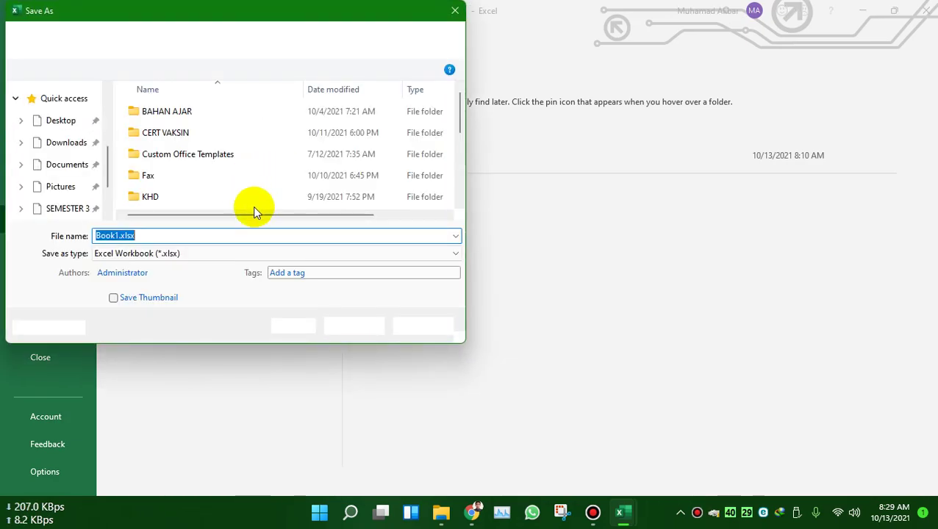
{"action": "scroll", "coordinate": [264, 174], "scroll_direction": "down", "scroll_amount": 5}
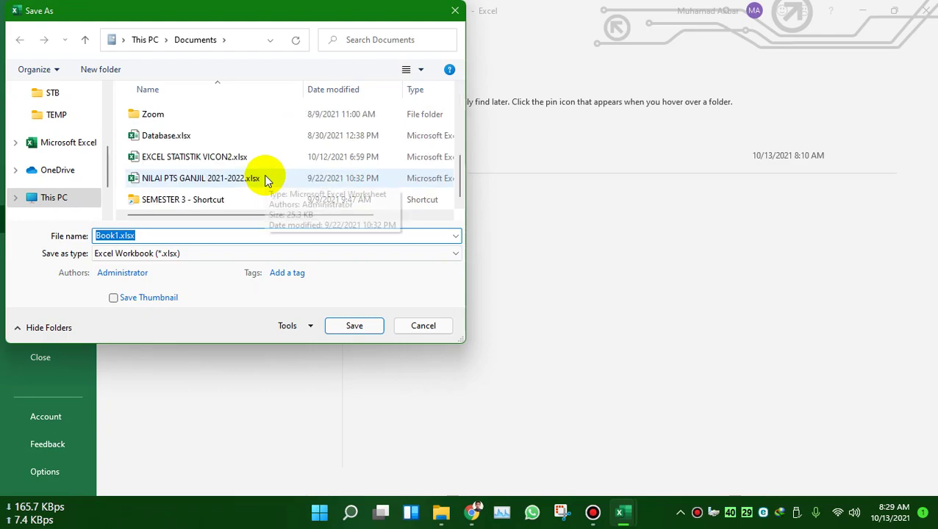
{"action": "scroll", "coordinate": [264, 174], "scroll_direction": "up", "scroll_amount": 5}
{"action": "scroll", "coordinate": [57, 156], "scroll_direction": "down", "scroll_amount": 3}
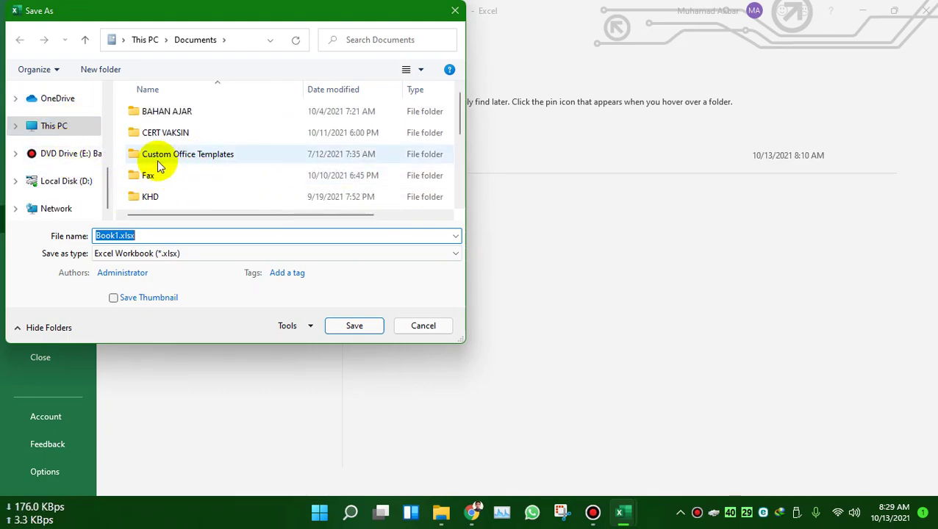
{"action": "double_click", "coordinate": [182, 113]}
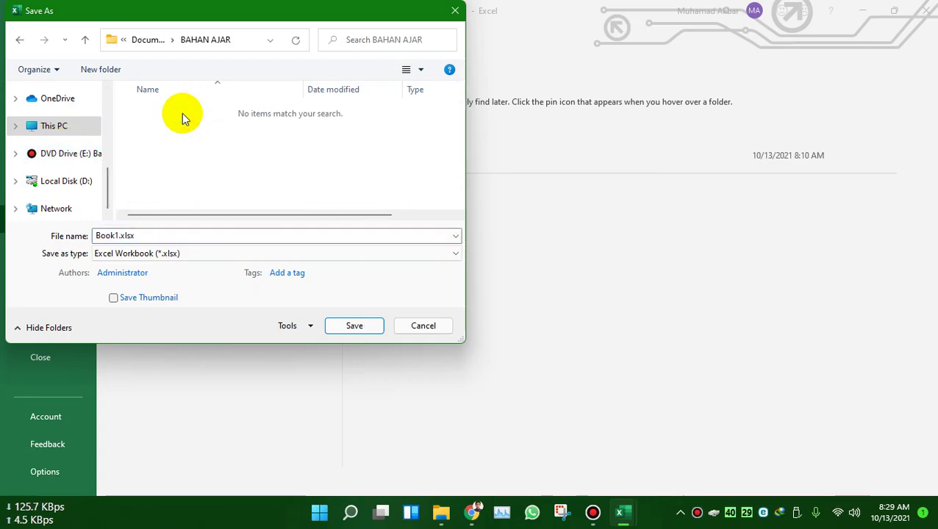
Name the file RUMUS DASAR EXCEL and save it as an Excel Workbook.
{"action": "double_click", "coordinate": [141, 237]}
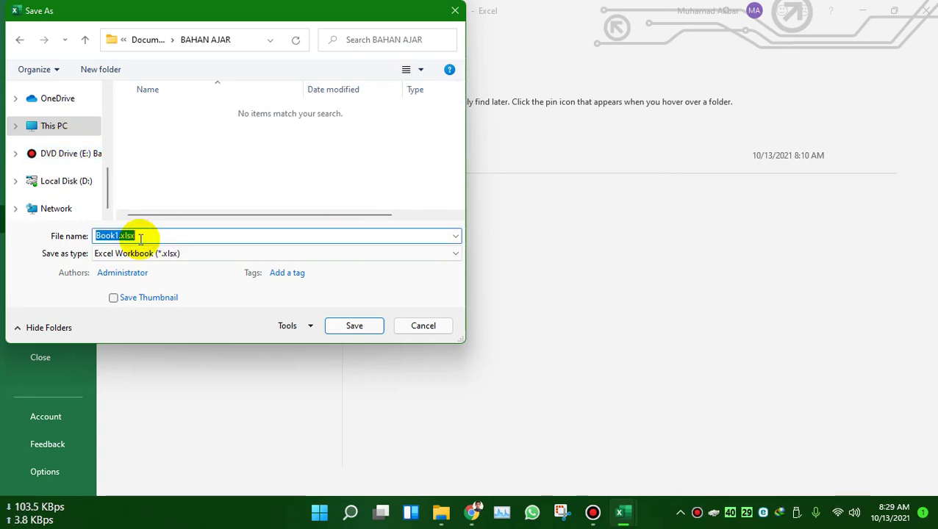
{"action": "type", "text": "RUMUS DASAR E"}
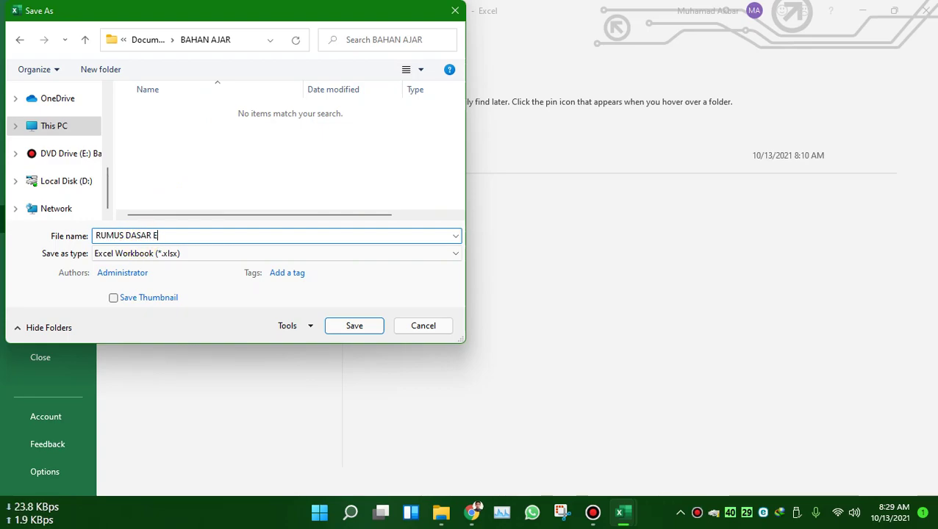
{"action": "type", "text": "C"}
{"action": "type", "text": "XCE"}
{"action": "type", "text": "L"}
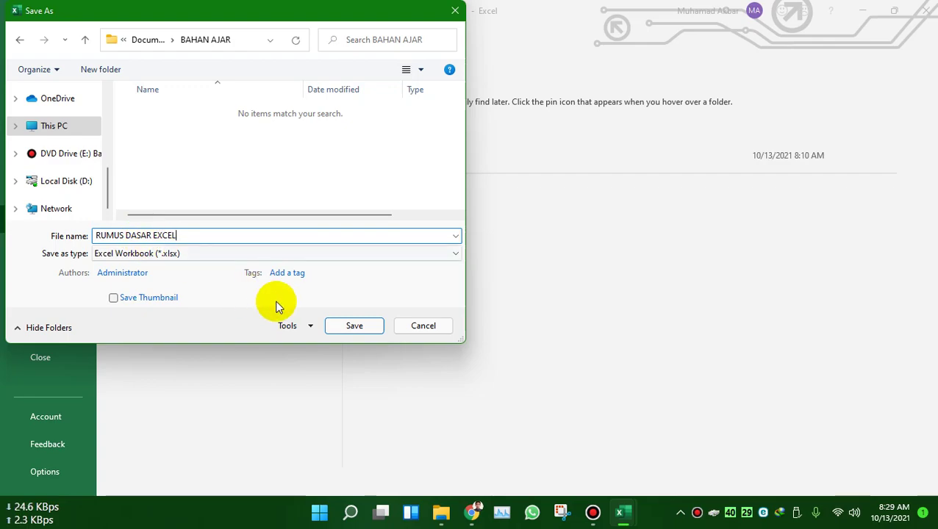
{"action": "left_click_drag", "start_coordinate": [352, 18], "coordinate": [376, 156]}
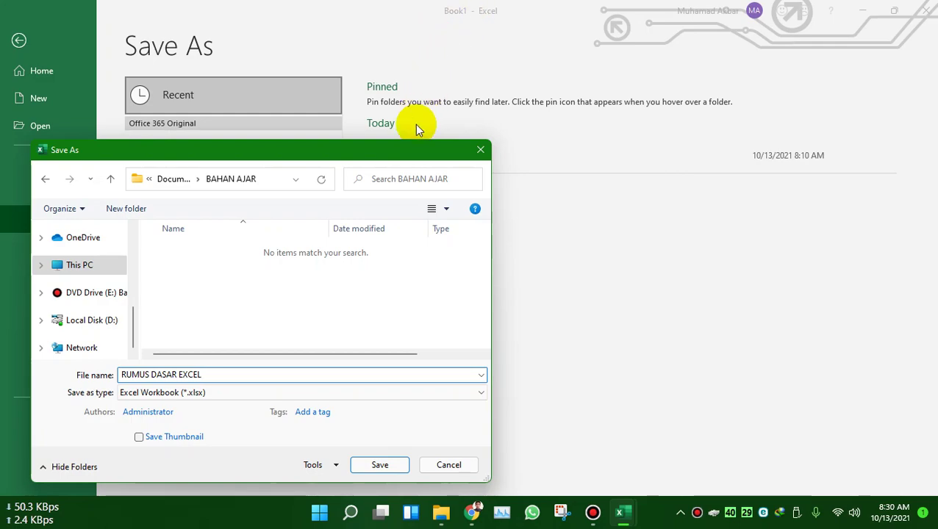
{"action": "left_click", "coordinate": [383, 470]}
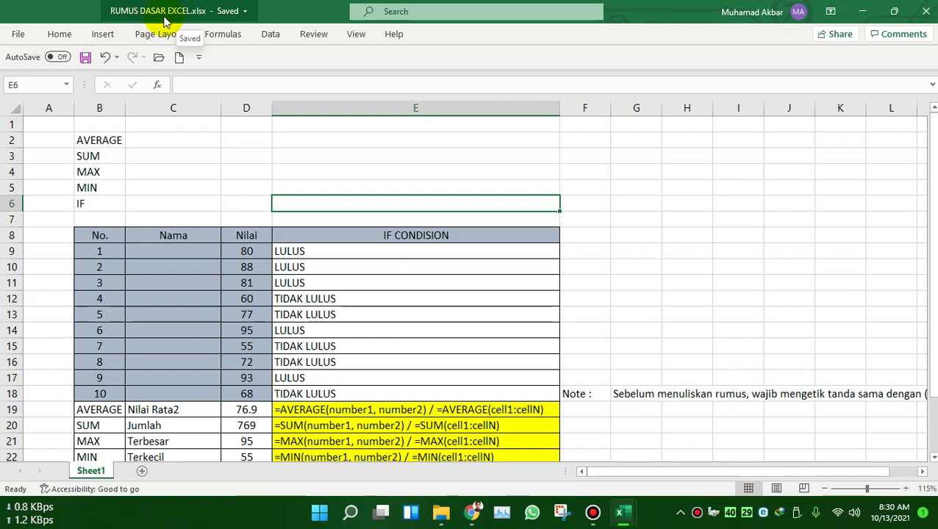
Delete the sample AVERAGE formula from E25, below the table.
{"action": "left_click", "coordinate": [418, 294]}
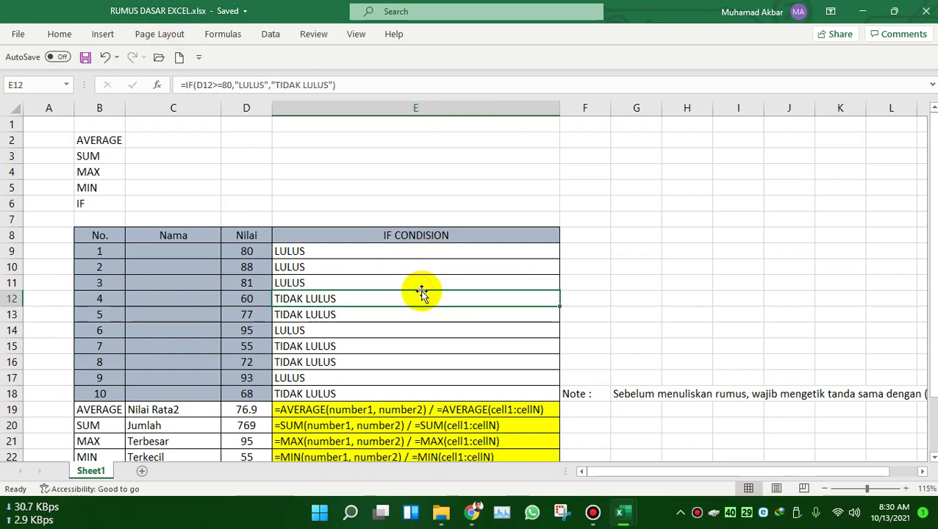
{"action": "scroll", "coordinate": [424, 287], "scroll_direction": "down", "scroll_amount": 3}
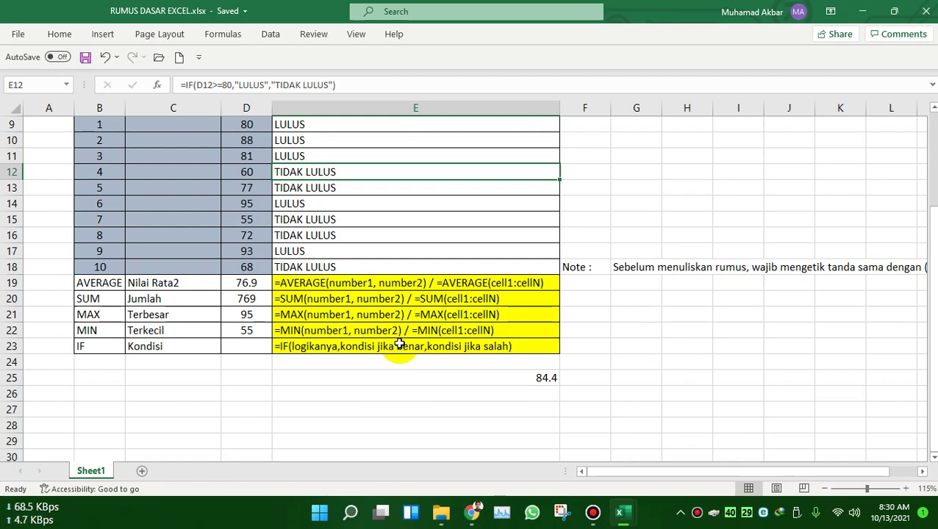
{"action": "scroll", "coordinate": [402, 342], "scroll_direction": "up", "scroll_amount": 3}
{"action": "scroll", "coordinate": [404, 340], "scroll_direction": "down", "scroll_amount": 3}
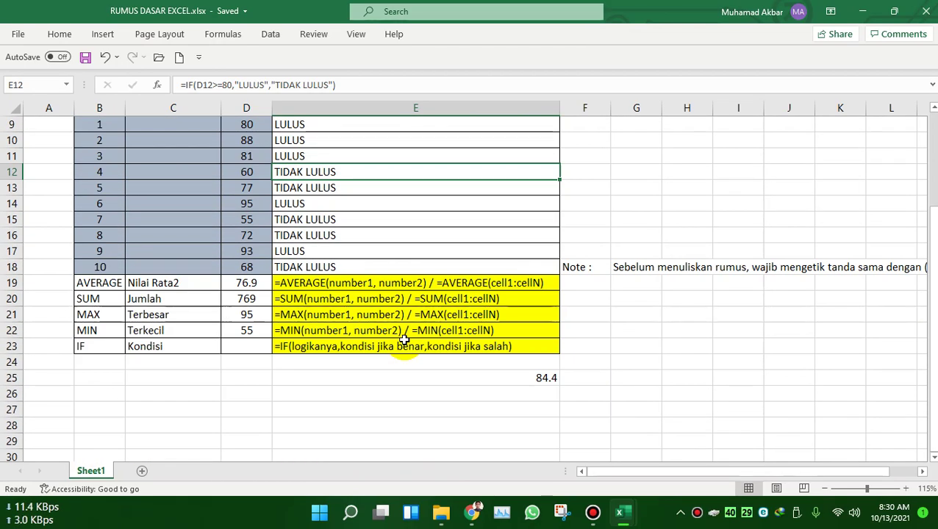
{"action": "scroll", "coordinate": [405, 340], "scroll_direction": "up", "scroll_amount": 3}
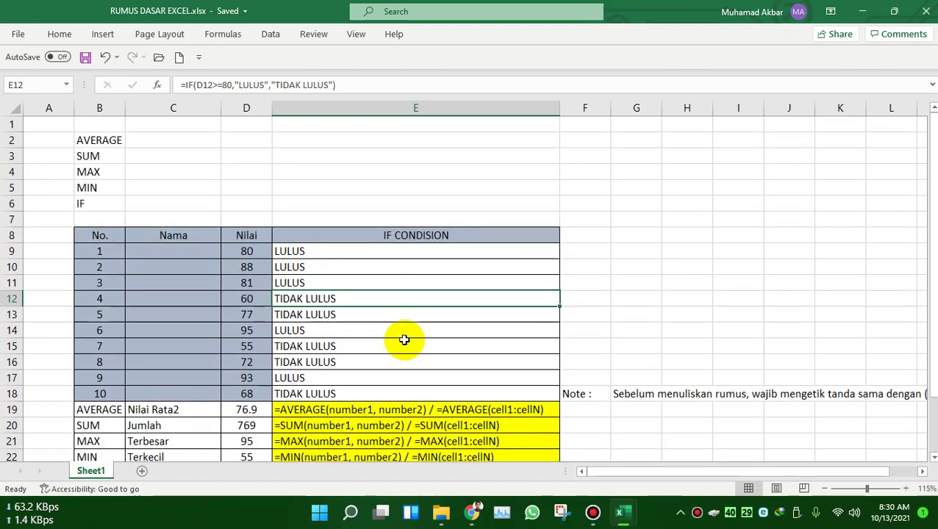
{"action": "scroll", "coordinate": [405, 340], "scroll_direction": "down", "scroll_amount": 4}
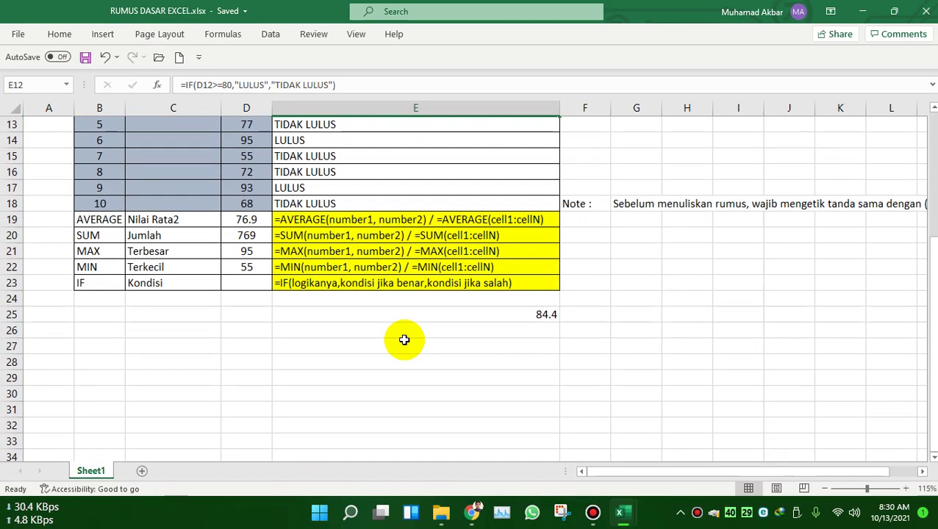
{"action": "left_click", "coordinate": [518, 315]}
{"action": "key", "text": "BackSpace"}
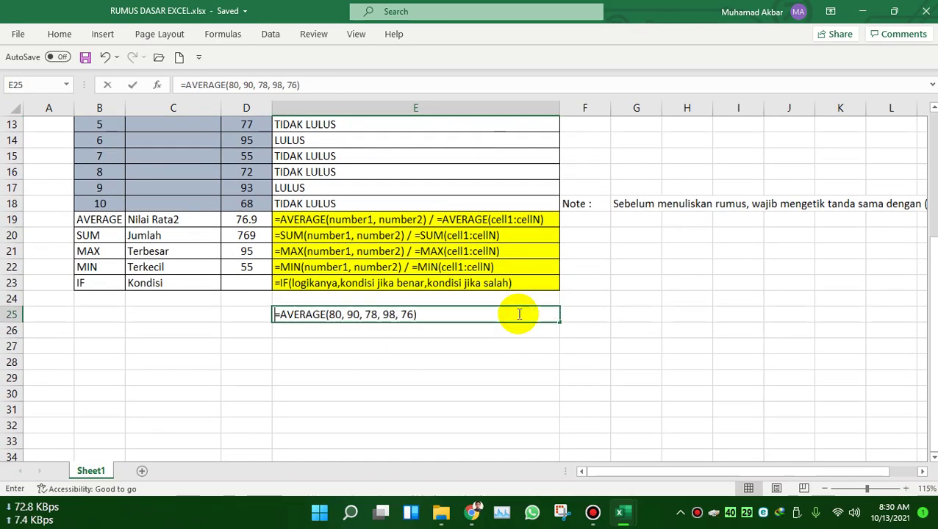
{"action": "left_click", "coordinate": [226, 318]}
{"action": "left_click", "coordinate": [143, 328]}
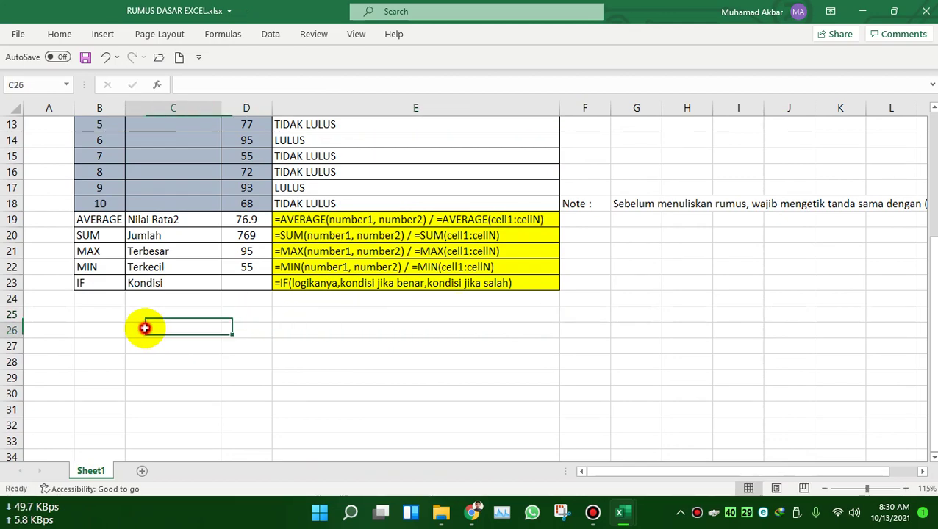
Begin the first practice question in B26 with the text "1. APA FUNGSI AVERAGE".
{"action": "left_click", "coordinate": [103, 332]}
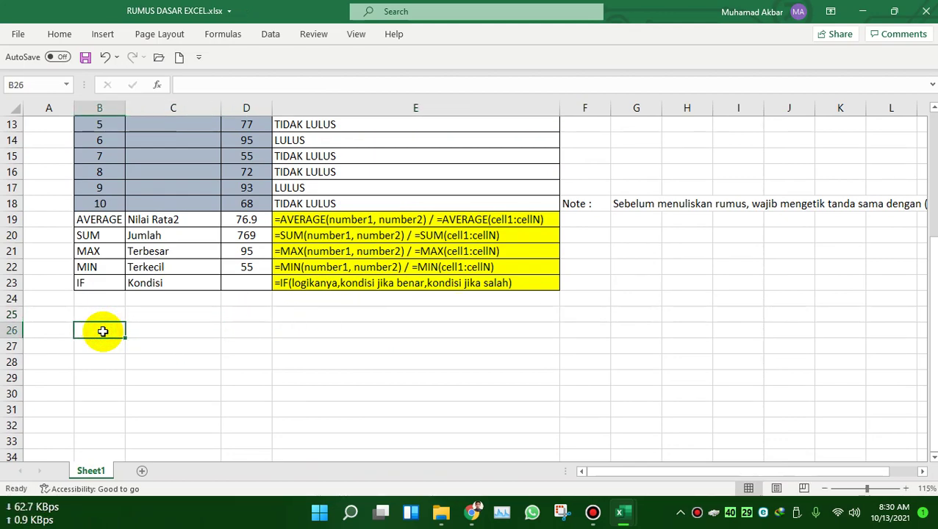
{"action": "type", "text": "1."}
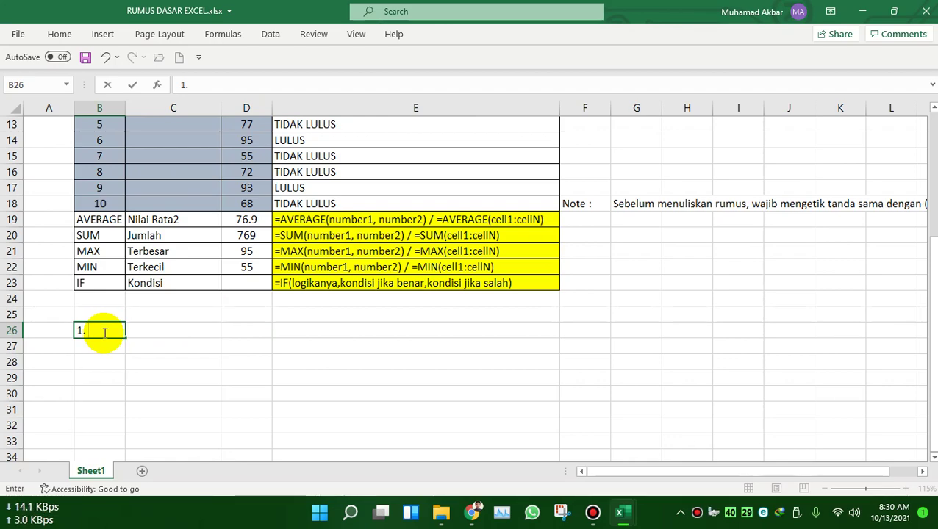
{"action": "type", "text": "PA FUNGSI AVERAGE"}
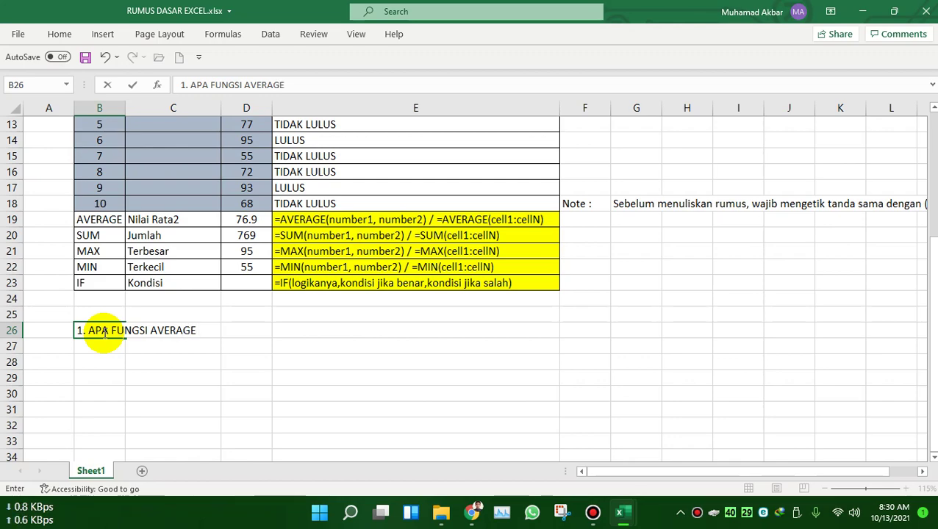
{"action": "type", "text": ", SUM, "}
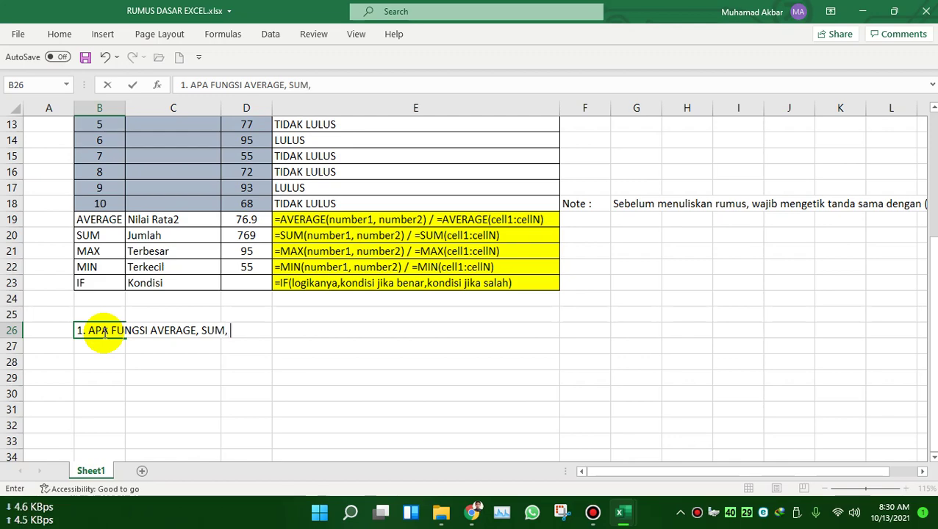
{"action": "type", "text": "MAX"}
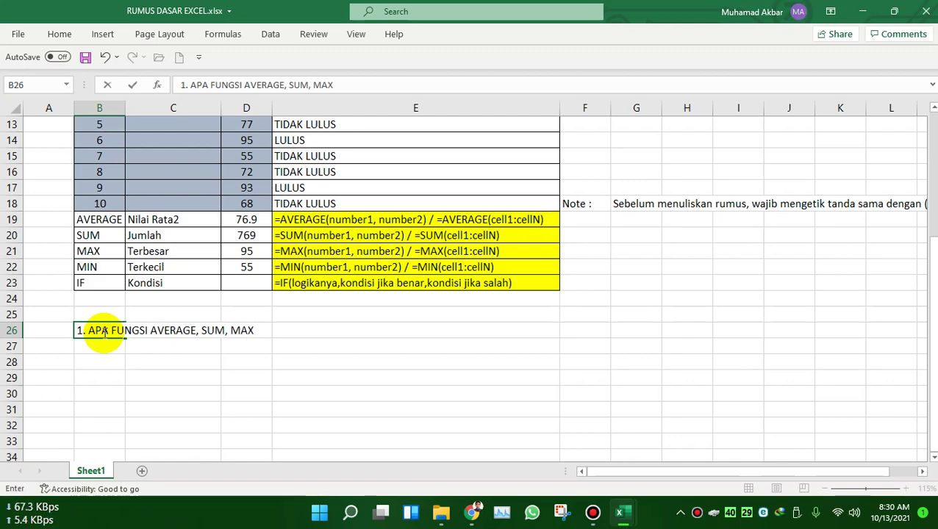
{"action": "type", "text": ","}
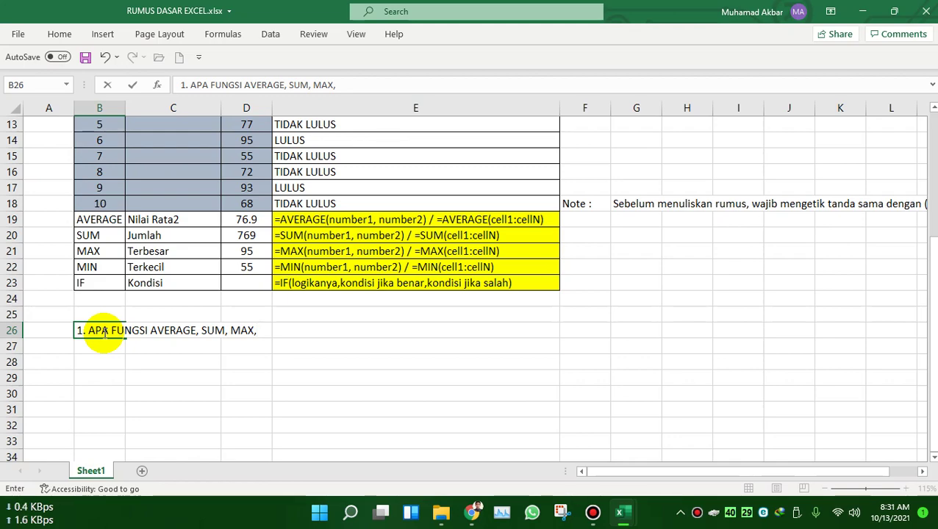
{"action": "key", "text": "BackSpace"}
{"action": "key", "text": "BackSpace"}
{"action": "key", "text": "BackSpace"}
{"action": "key", "text": "BackSpace"}
{"action": "key", "text": "BackSpace"}
{"action": "key", "text": "BackSpace"}
{"action": "key", "text": "BackSpace"}
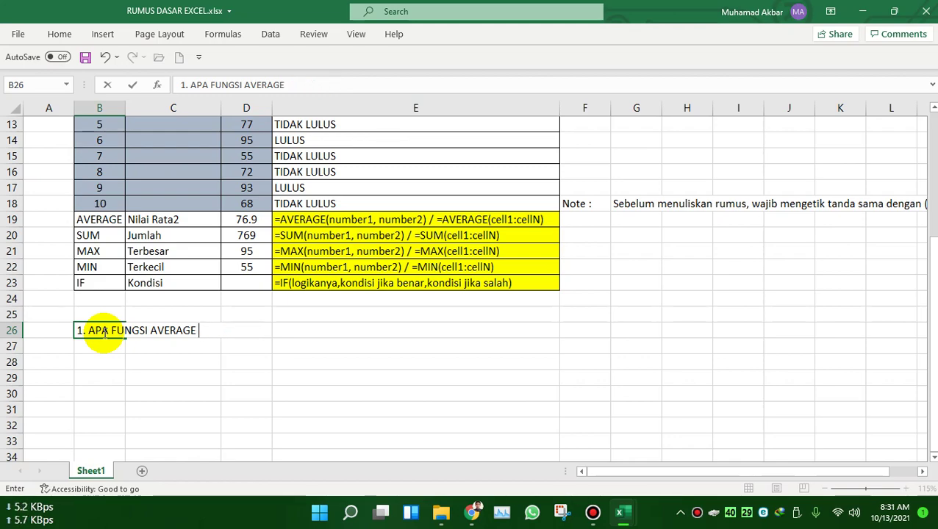
Complete the question in B26 so it reads "1. APA FUNGSI AVERAGE PADA EXCEL?".
{"action": "type", "text": "PADA "}
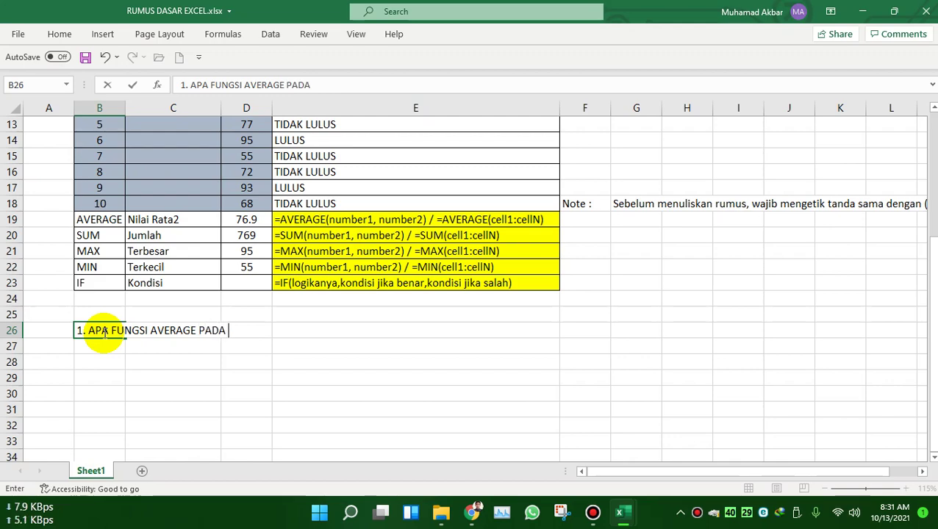
{"action": "type", "text": "EXCEL"}
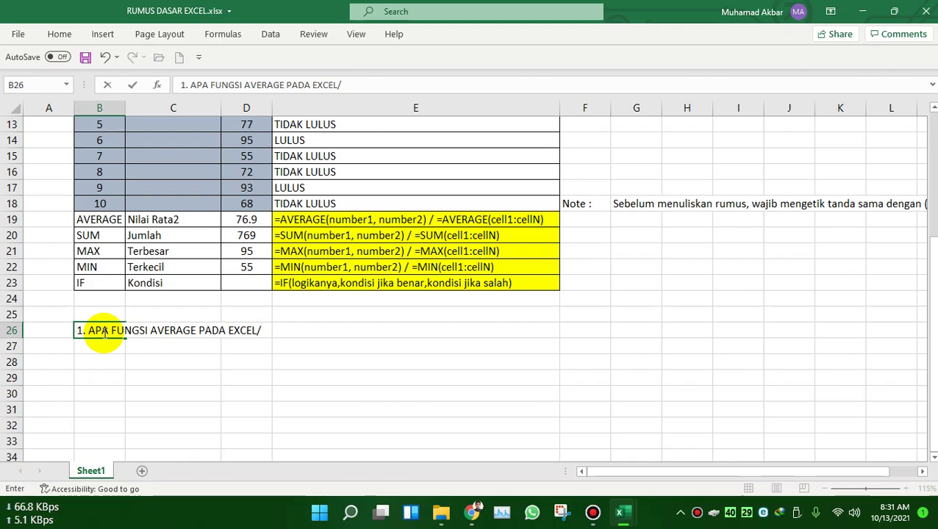
{"action": "type", "text": "?"}
{"action": "key", "text": "Return"}
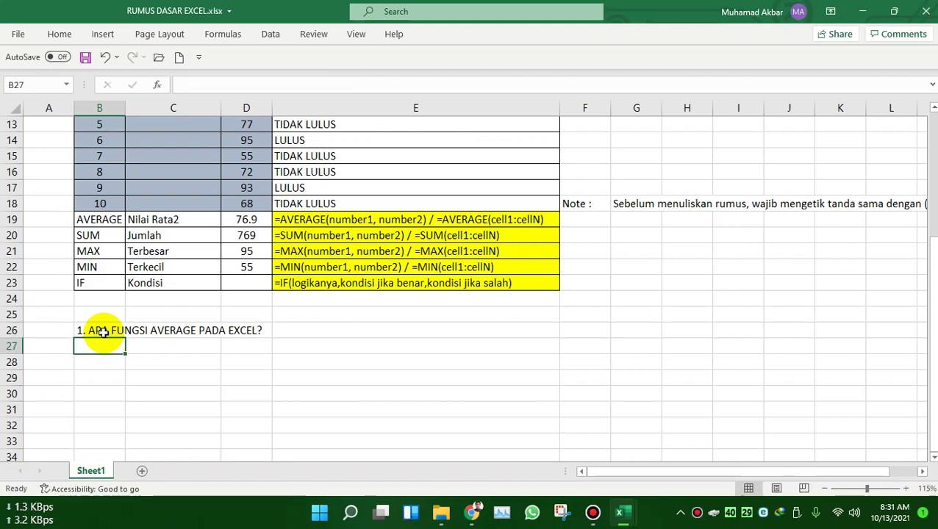
Begin the second practice question in B27 with the text "2. CARI".
{"action": "type", "text": "2."}
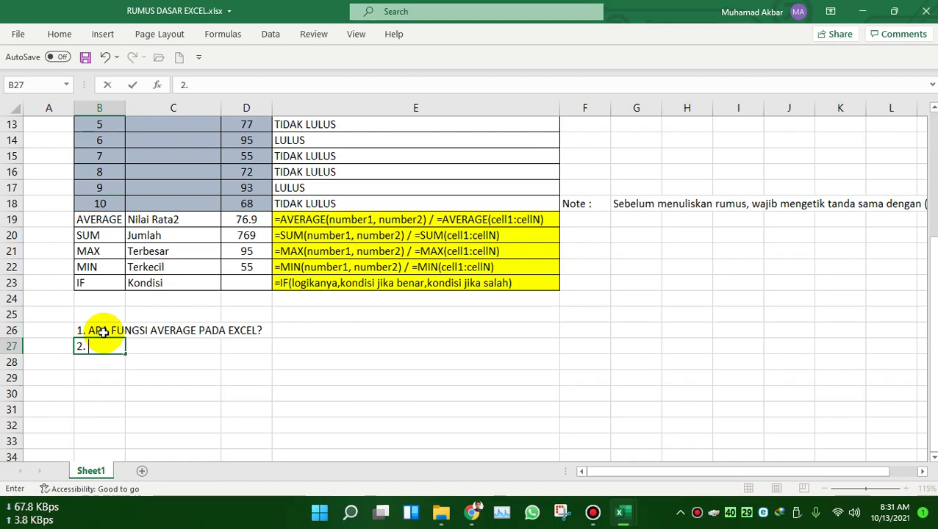
{"action": "type", "text": "TU"}
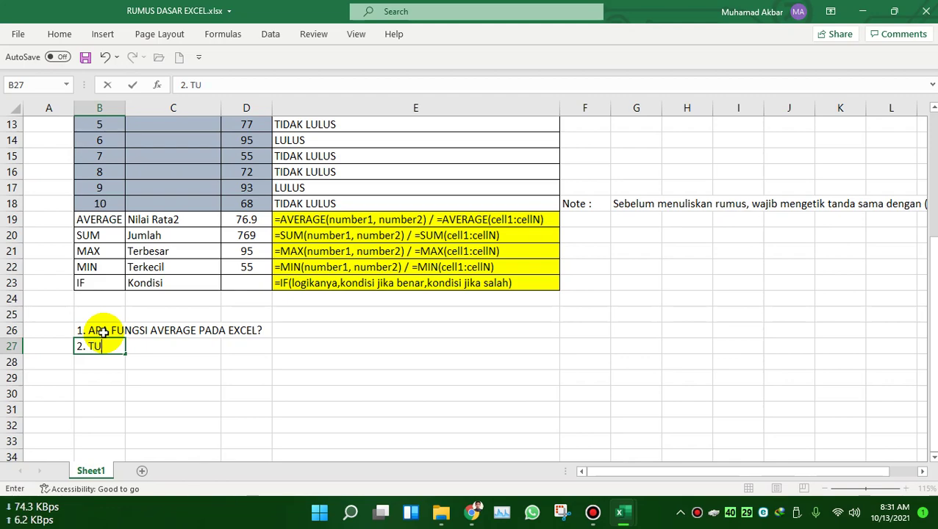
{"action": "key", "text": "BackSpace"}
{"action": "key", "text": "BackSpace"}
{"action": "type", "text": "CARI MINIMA"}
{"action": "key", "text": "BackSpace"}
{"action": "key", "text": "BackSpace"}
{"action": "key", "text": "BackSpace"}
{"action": "key", "text": "BackSpace"}
{"action": "key", "text": "BackSpace"}
{"action": "key", "text": "BackSpace"}
{"action": "key", "text": "BackSpace"}
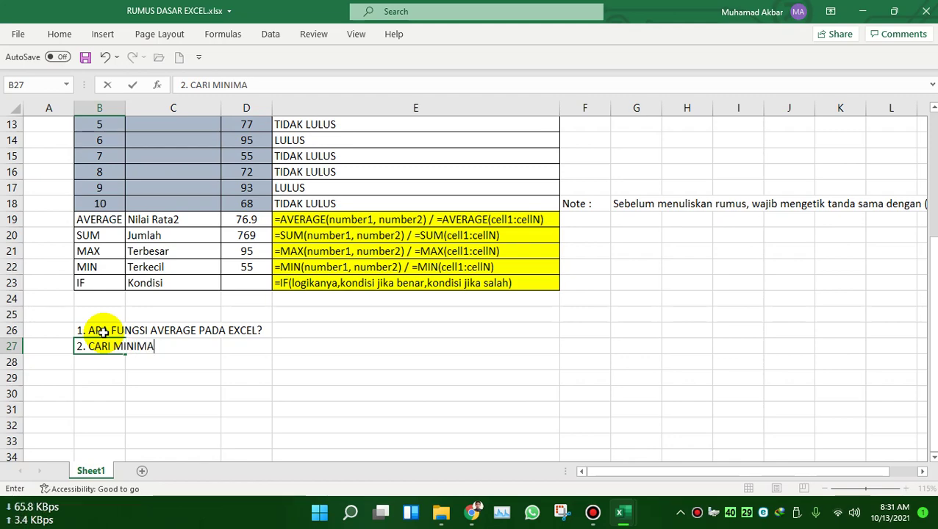
Continue the question in B27 so it reads "2. CARI DI GOOGLE MINIMAL 2 RUMUS EXCEL SELAIN RUMUS DI ATAS?".
{"action": "type", "text": "DI GOOGELE MINIMAL 2 "}
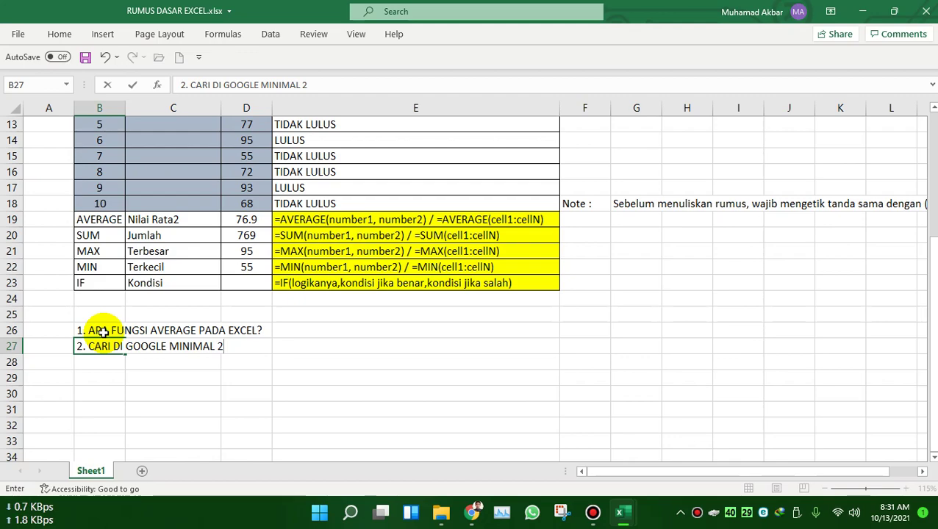
{"action": "type", "text": "RUMUS "}
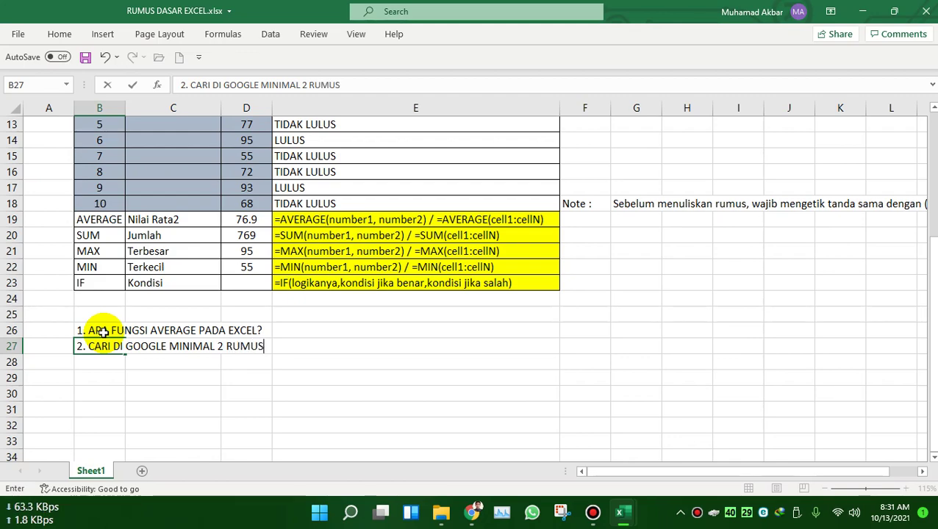
{"action": "type", "text": "EXCEL SEWLA"}
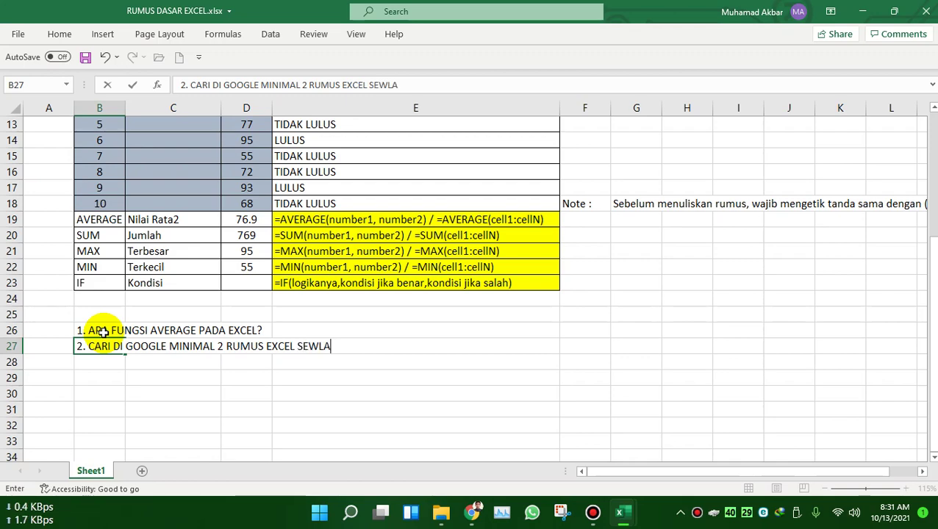
{"action": "type", "text": "KA"}
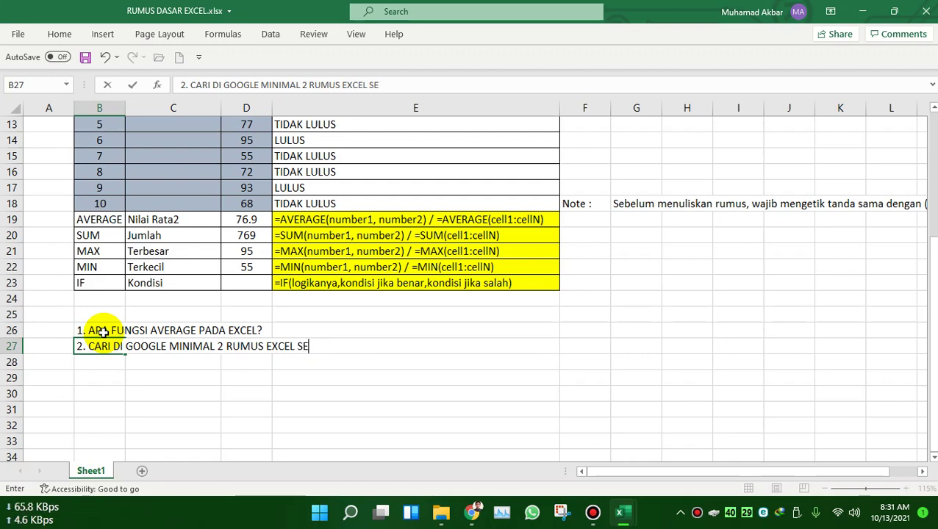
{"action": "type", "text": " RUMUS DI ATA"}
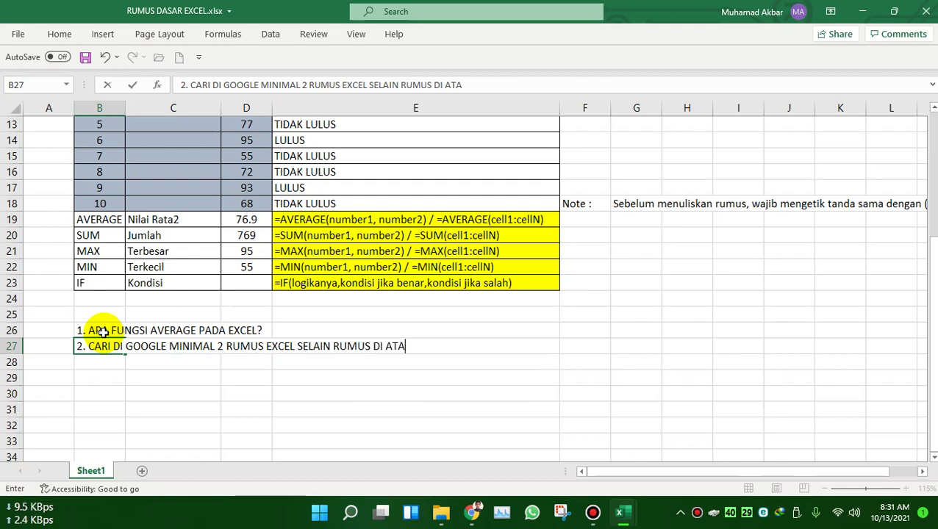
{"action": "type", "text": "S"}
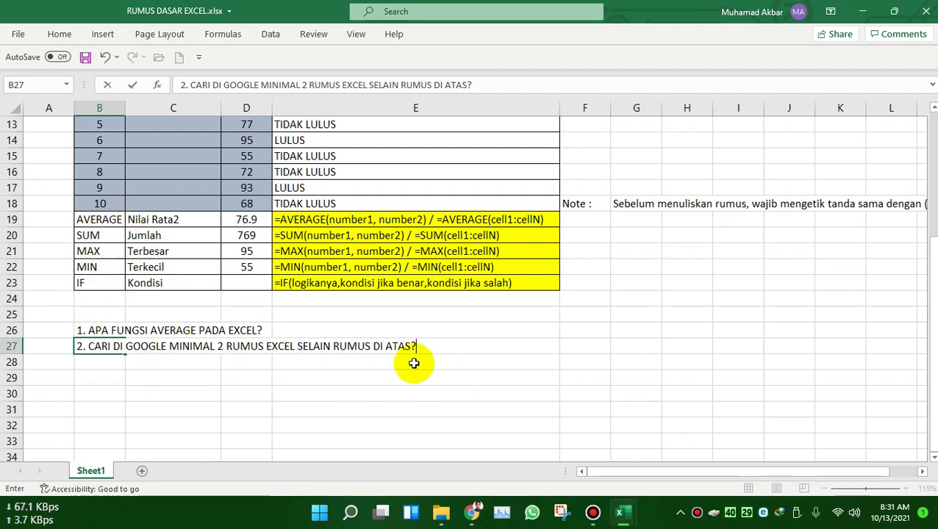
Append the instruction "Tuliskan!" to the second question in B27 and commit the entry.
{"action": "type", "text": "T"}
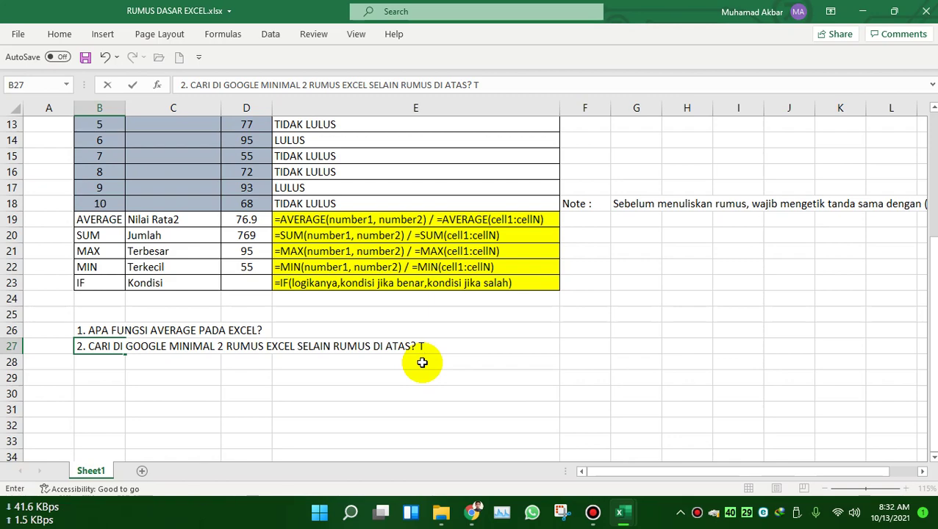
{"action": "type", "text": "uliskan"}
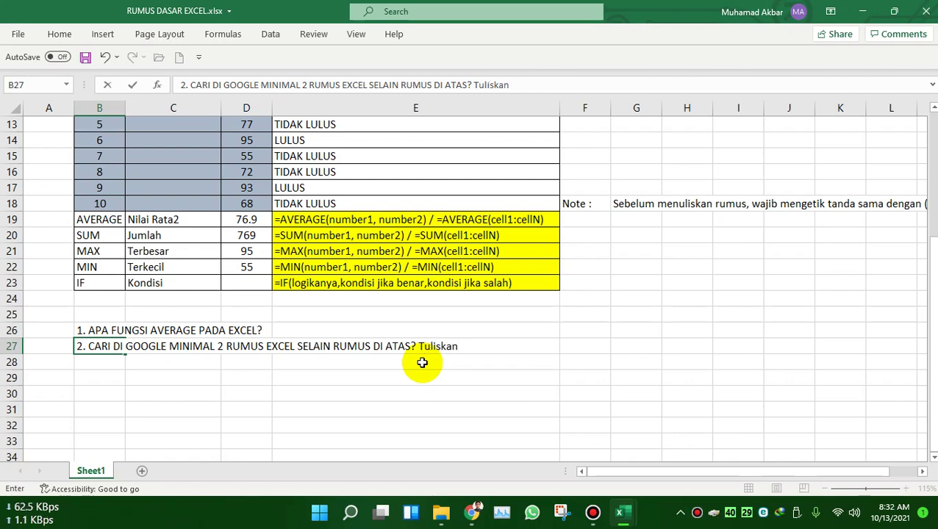
{"action": "type", "text": "!"}
{"action": "left_click", "coordinate": [94, 361]}
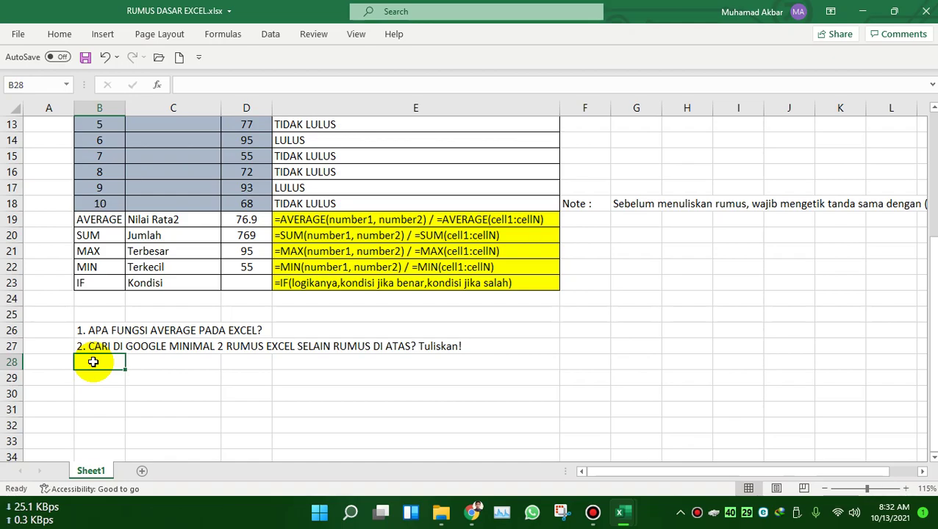
Start a third practice question in B28 with the number "3.".
{"action": "scroll", "coordinate": [92, 362], "scroll_direction": "up", "scroll_amount": 4}
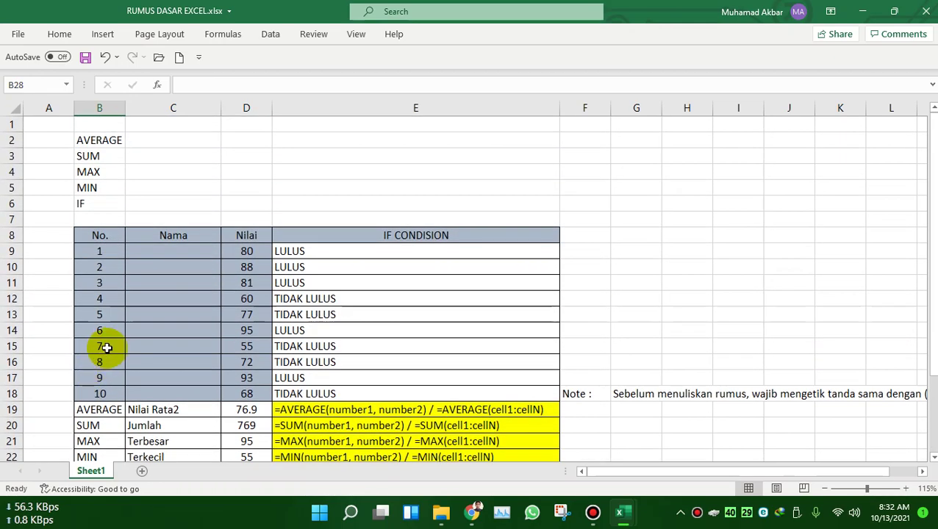
{"action": "scroll", "coordinate": [110, 346], "scroll_direction": "down", "scroll_amount": 3}
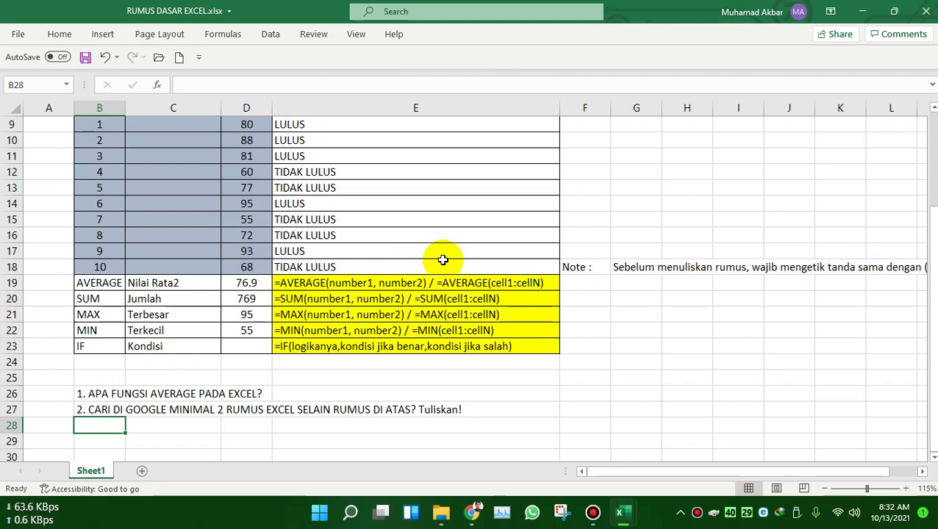
{"action": "left_click", "coordinate": [430, 394]}
{"action": "left_click", "coordinate": [441, 414]}
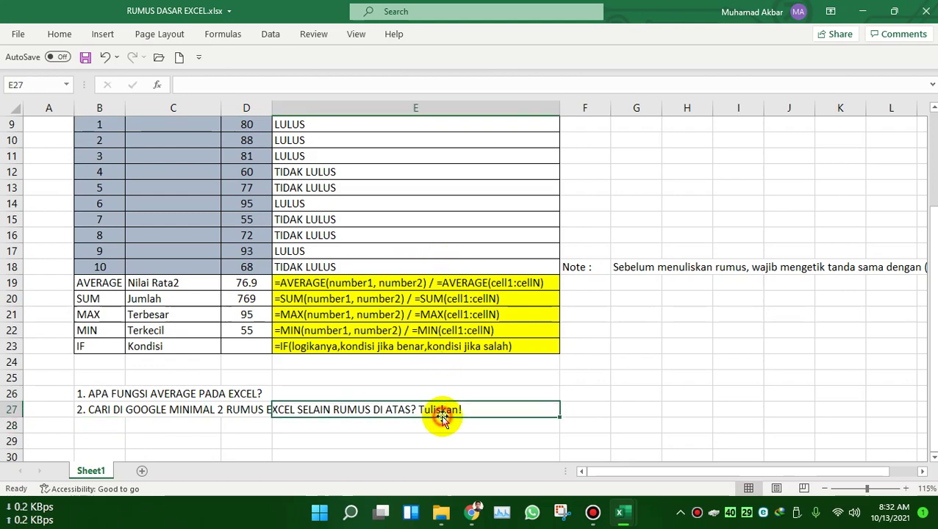
{"action": "left_click", "coordinate": [91, 428]}
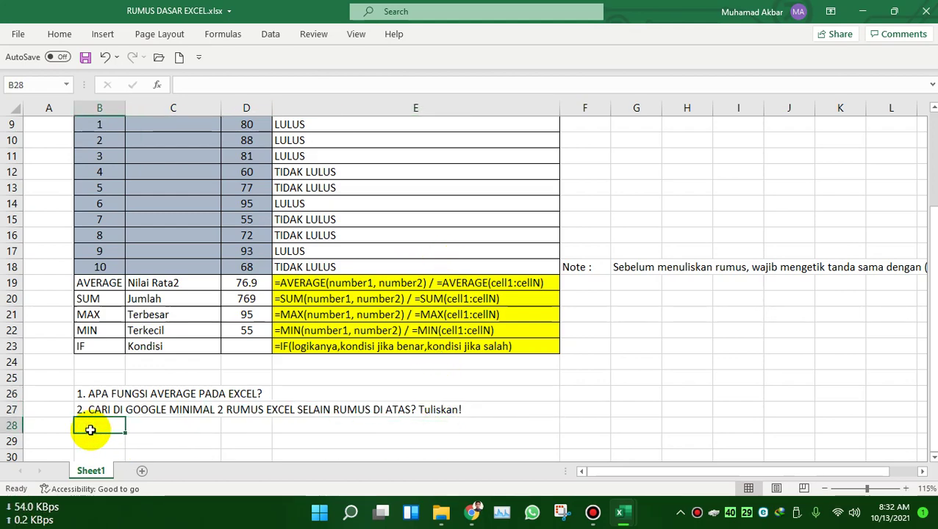
{"action": "type", "text": "3."}
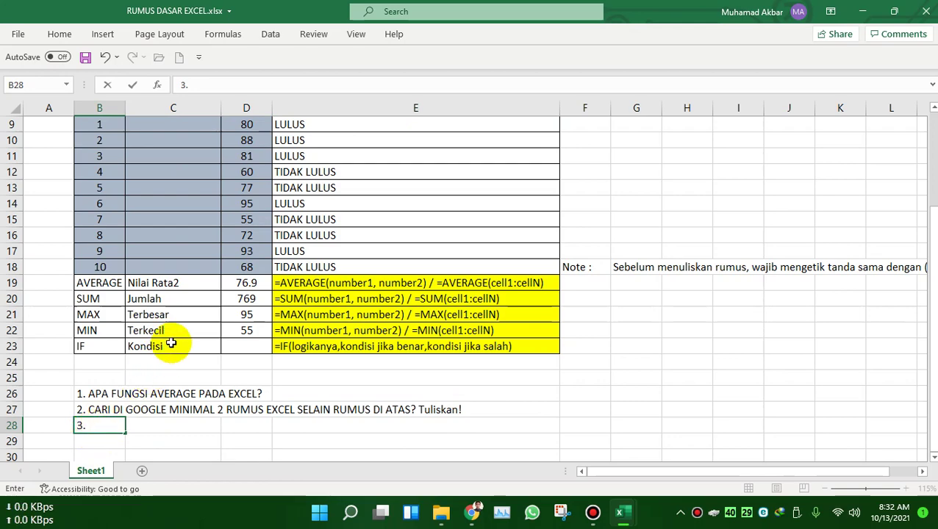
{"action": "scroll", "coordinate": [183, 331], "scroll_direction": "up", "scroll_amount": 3}
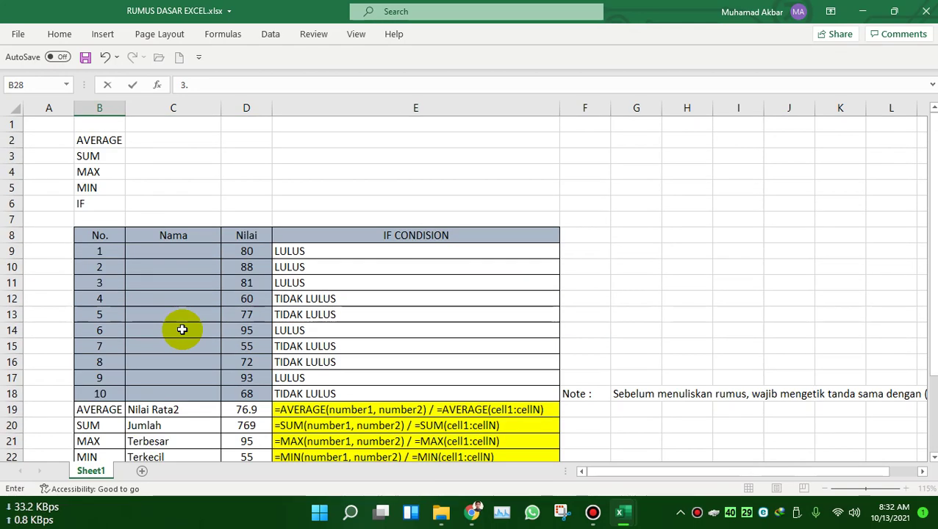
{"action": "scroll", "coordinate": [182, 330], "scroll_direction": "down", "scroll_amount": 3}
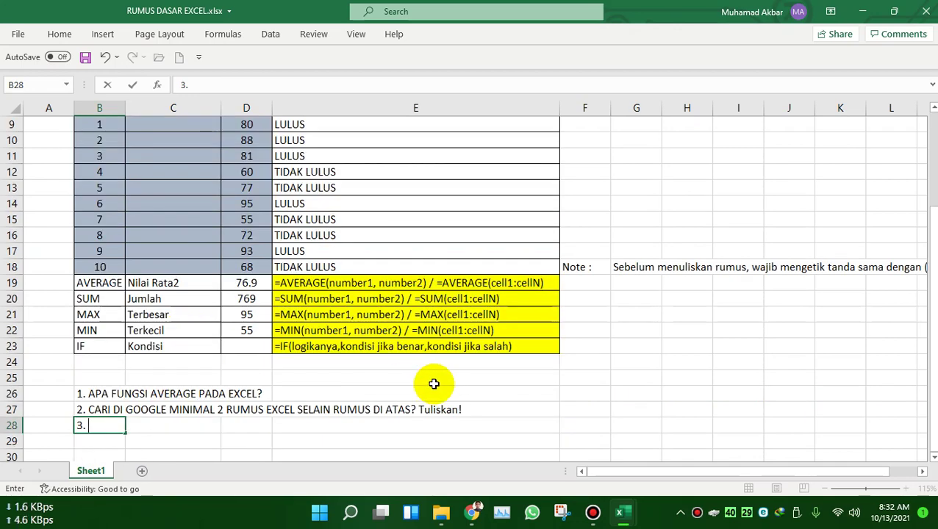
Switch to the EXCEL STATISTIK VICON2 workbook and examine its mean deviation, mean and maximum examples.
{"action": "mouse_move", "coordinate": [622, 512]}
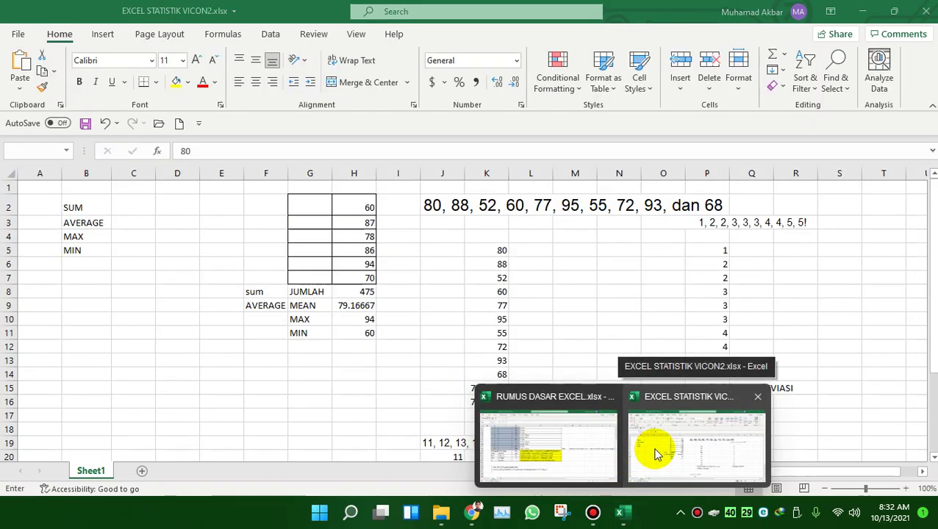
{"action": "left_click", "coordinate": [656, 453]}
{"action": "scroll", "coordinate": [549, 398], "scroll_direction": "down", "scroll_amount": 3}
{"action": "left_click", "coordinate": [551, 323]}
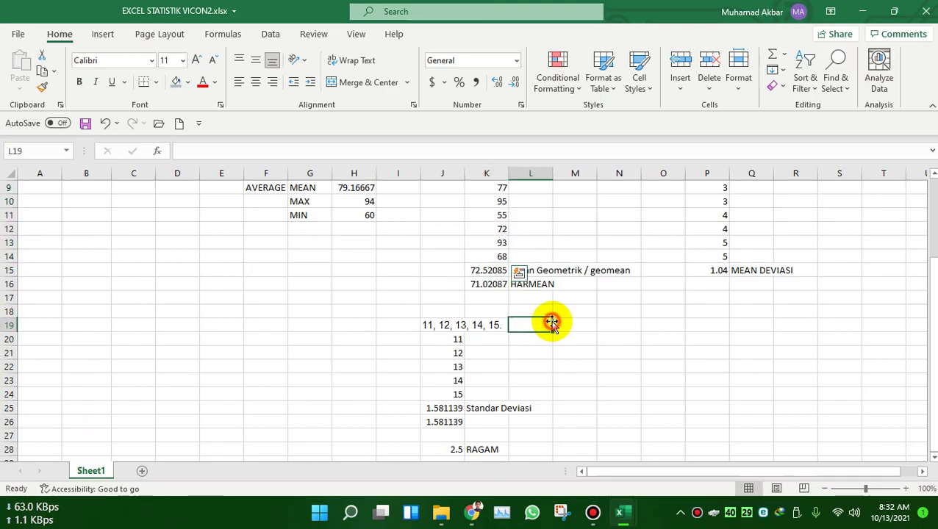
{"action": "scroll", "coordinate": [552, 325], "scroll_direction": "down", "scroll_amount": 4}
{"action": "scroll", "coordinate": [553, 326], "scroll_direction": "up", "scroll_amount": 6}
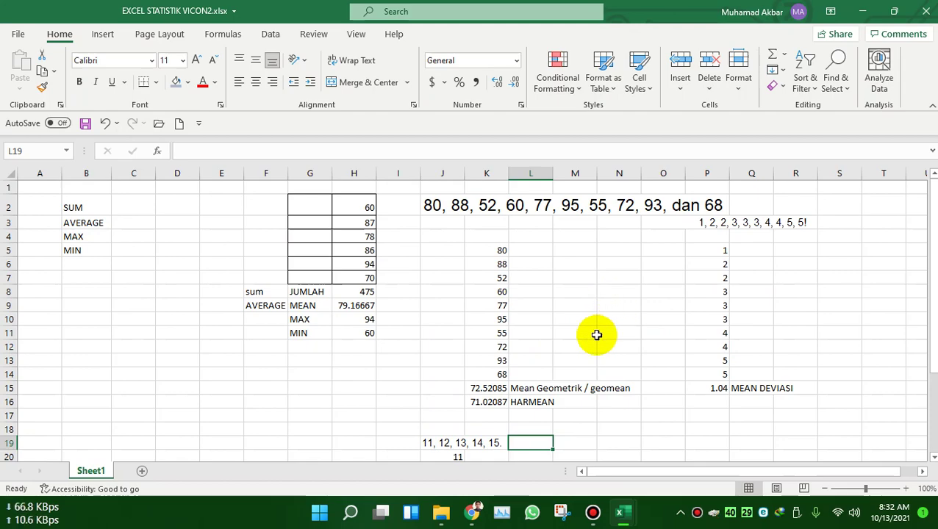
{"action": "scroll", "coordinate": [558, 338], "scroll_direction": "down", "scroll_amount": 1}
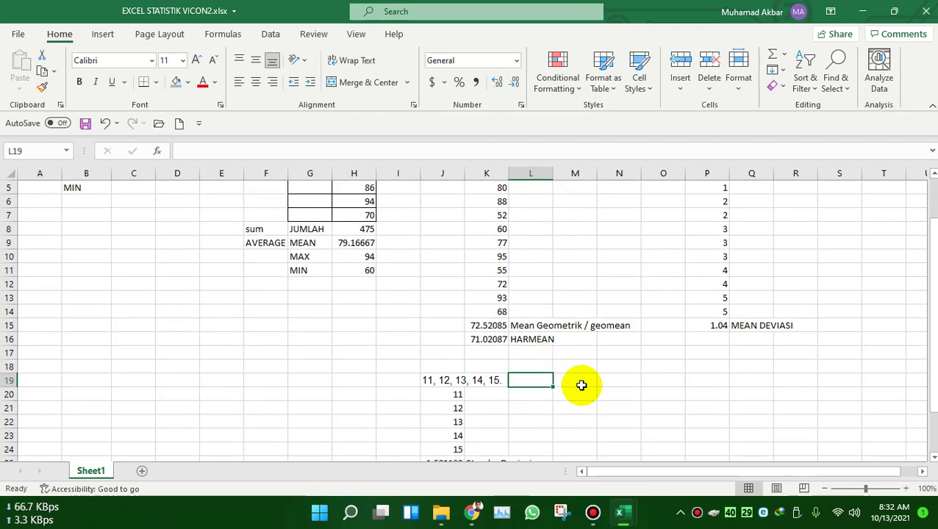
{"action": "left_click", "coordinate": [718, 328]}
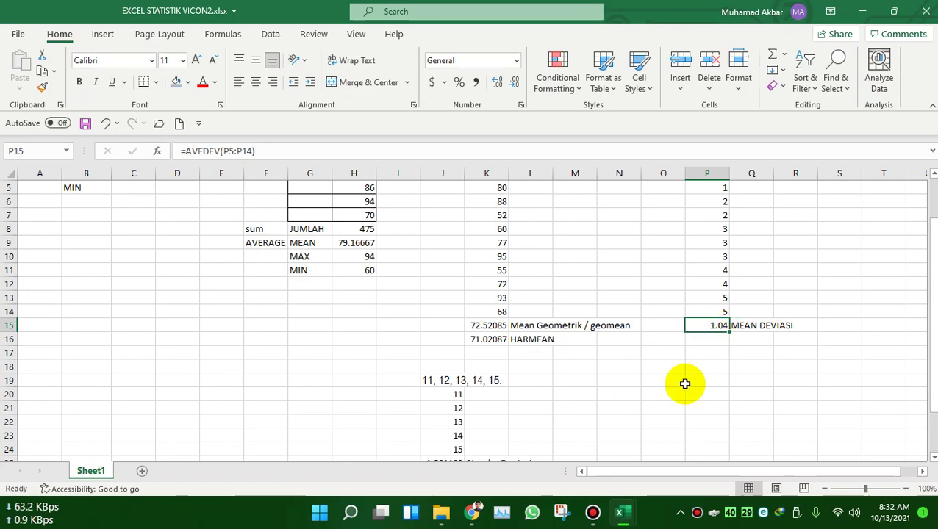
{"action": "left_click", "coordinate": [322, 240]}
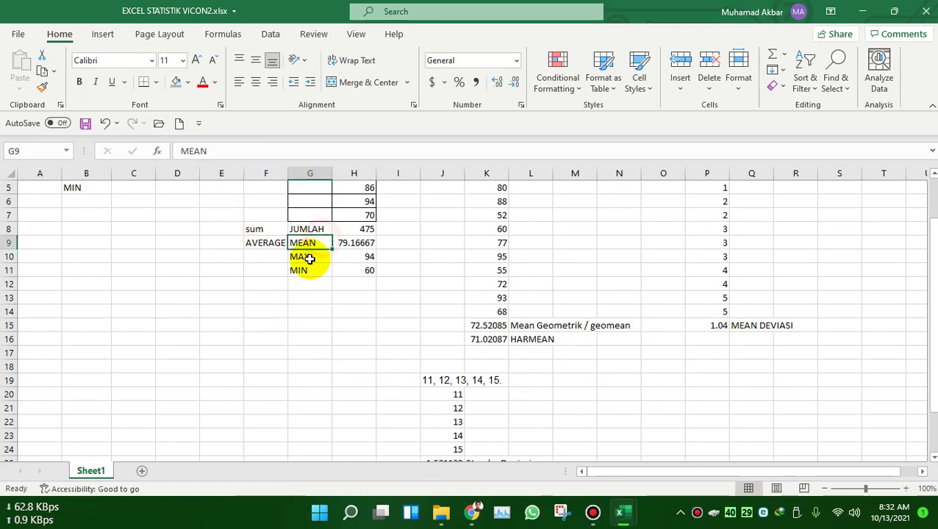
{"action": "left_click", "coordinate": [361, 245]}
{"action": "left_click", "coordinate": [360, 261]}
{"action": "left_click", "coordinate": [357, 297]}
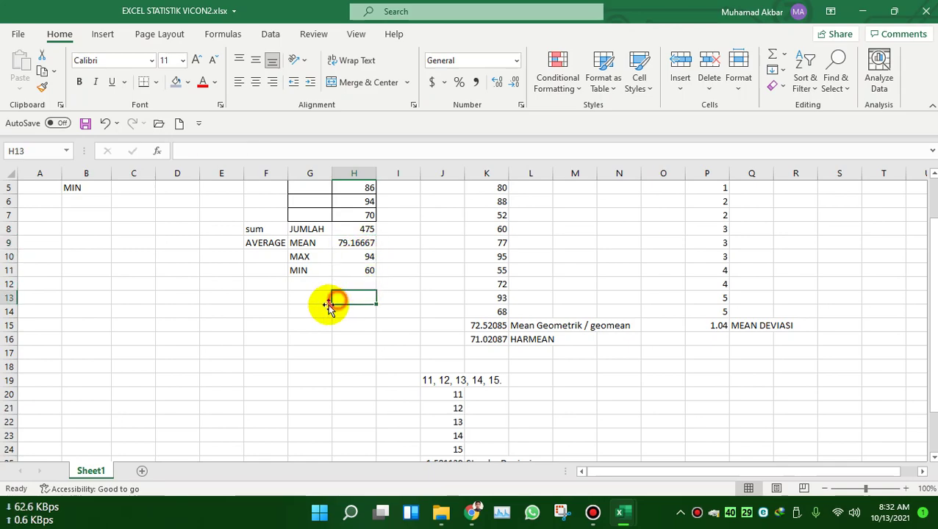
Examine the Standar Deviasi, RAGAM, HARMEAN and geomean examples, then return to the RUMUS DASAR EXCEL workbook.
{"action": "scroll", "coordinate": [325, 351], "scroll_direction": "down", "scroll_amount": 3}
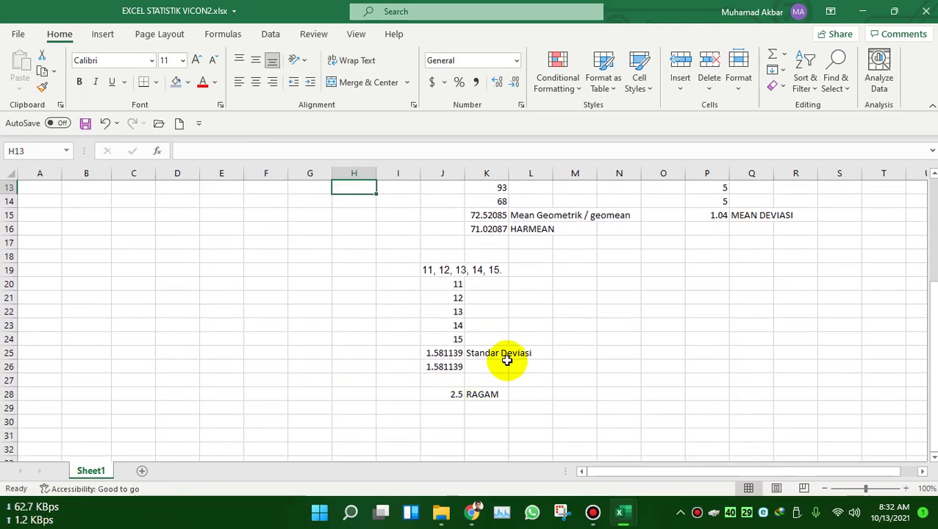
{"action": "left_click", "coordinate": [513, 356]}
{"action": "left_click", "coordinate": [489, 356]}
{"action": "left_click", "coordinate": [487, 396]}
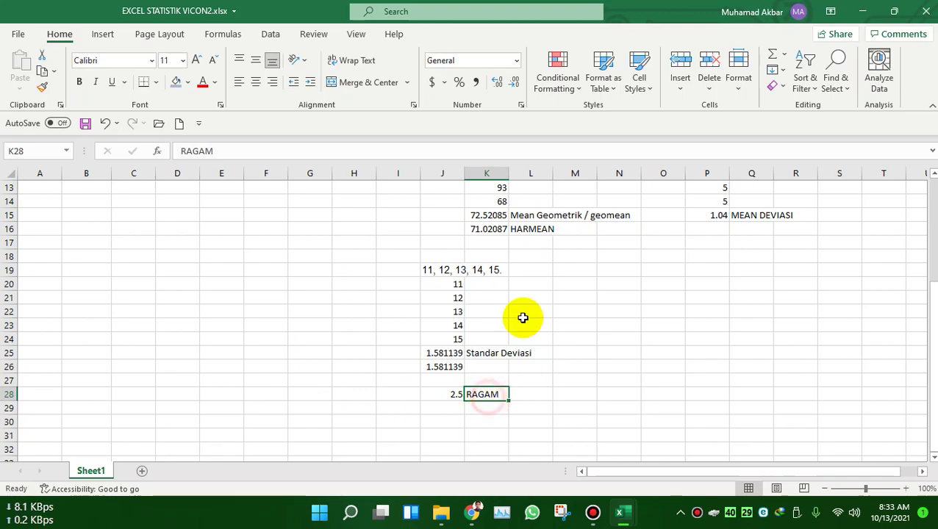
{"action": "left_click", "coordinate": [538, 233]}
{"action": "scroll", "coordinate": [563, 295], "scroll_direction": "up", "scroll_amount": 2}
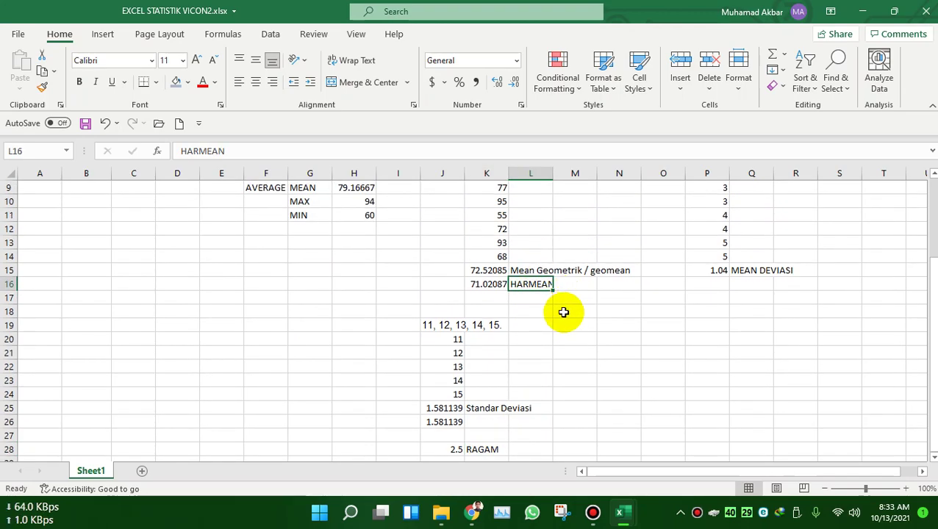
{"action": "left_click", "coordinate": [567, 269]}
{"action": "left_click", "coordinate": [541, 269]}
{"action": "left_click", "coordinate": [574, 311]}
{"action": "scroll", "coordinate": [537, 365], "scroll_direction": "up", "scroll_amount": 2}
{"action": "scroll", "coordinate": [536, 366], "scroll_direction": "up", "scroll_amount": 2}
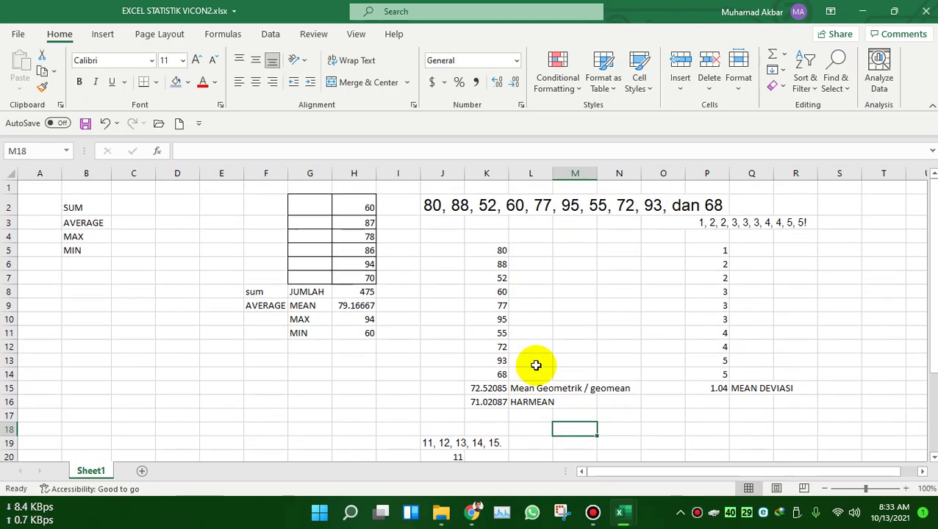
{"action": "left_click", "coordinate": [863, 11]}
Try to re-enter the third question's number in B28 as "3.".
{"action": "scroll", "coordinate": [350, 388], "scroll_direction": "down", "scroll_amount": 2}
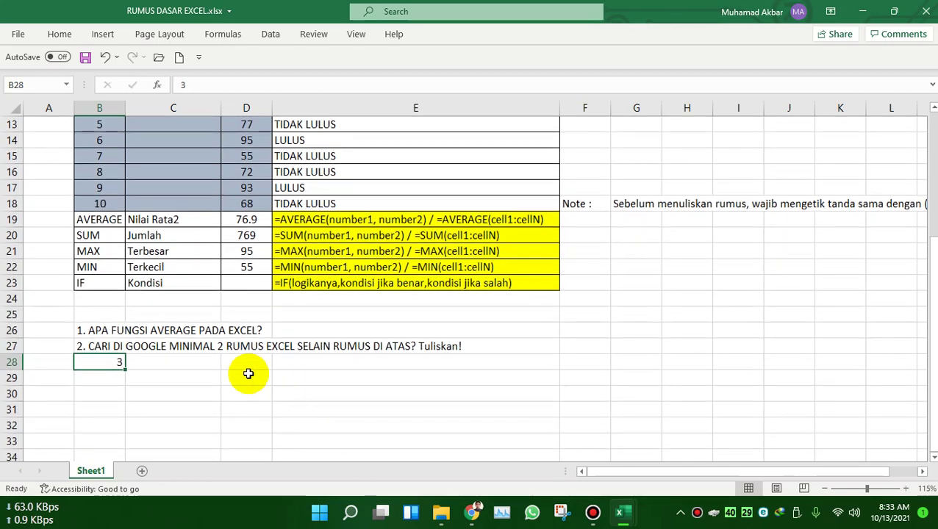
{"action": "left_click", "coordinate": [209, 346]}
{"action": "left_click", "coordinate": [93, 363]}
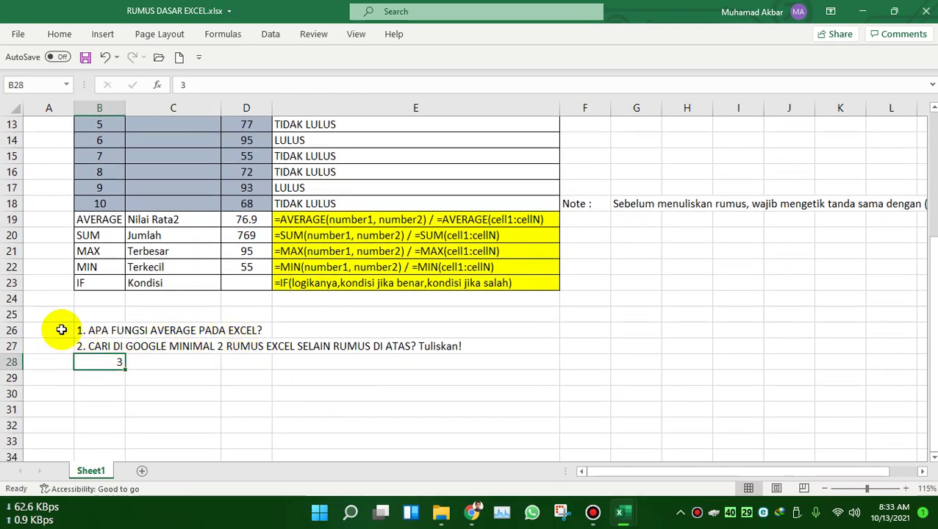
{"action": "key", "text": "BackSpace"}
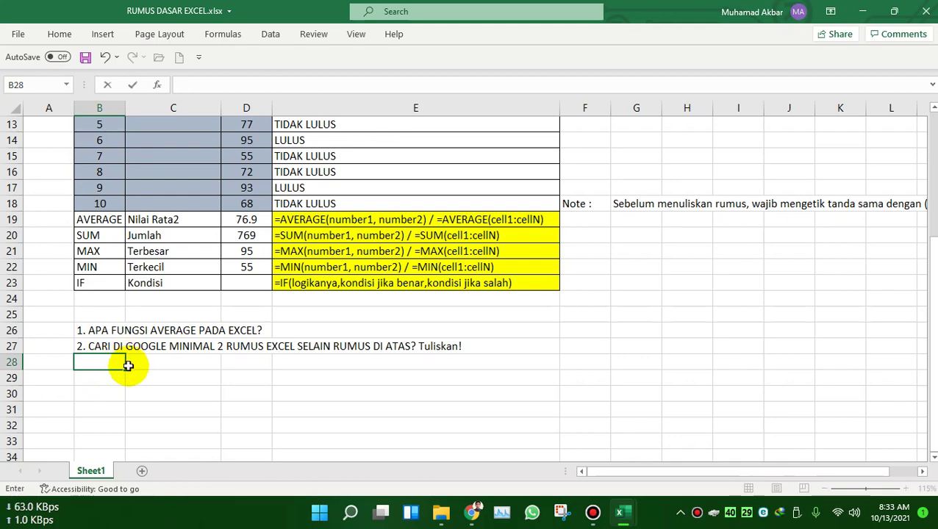
{"action": "type", "text": "3."}
{"action": "left_click", "coordinate": [59, 33]}
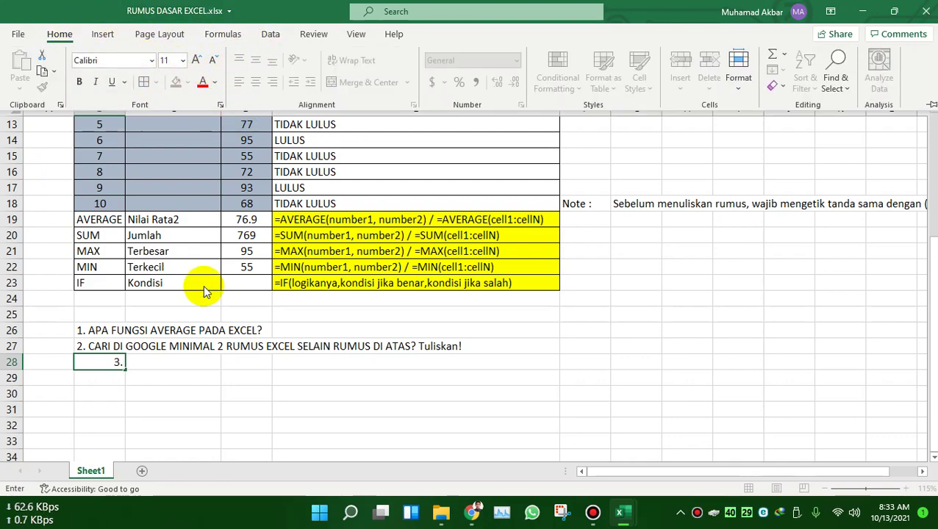
{"action": "left_click", "coordinate": [186, 379]}
{"action": "left_click", "coordinate": [98, 389]}
{"action": "left_click", "coordinate": [110, 363]}
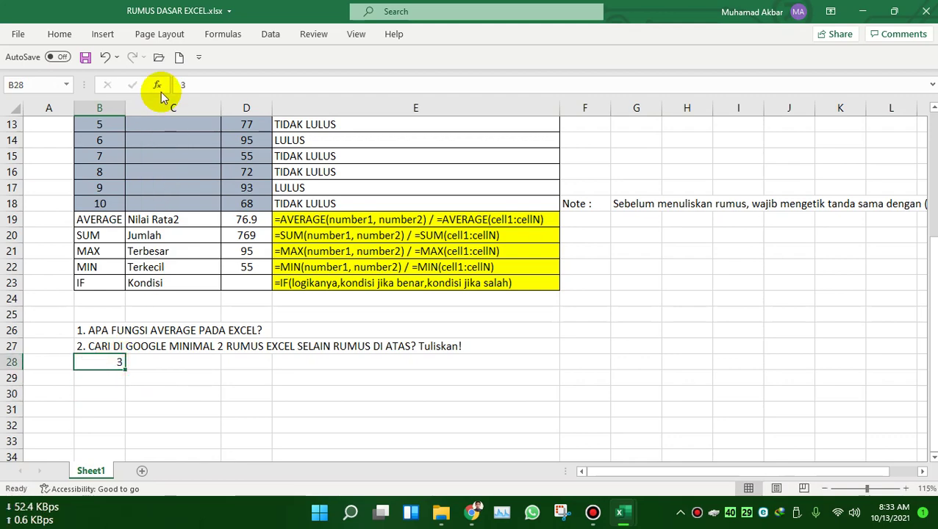
Enter "3. K" in B28 so it is stored as text, and remove the K to leave "3.".
{"action": "left_click", "coordinate": [105, 366]}
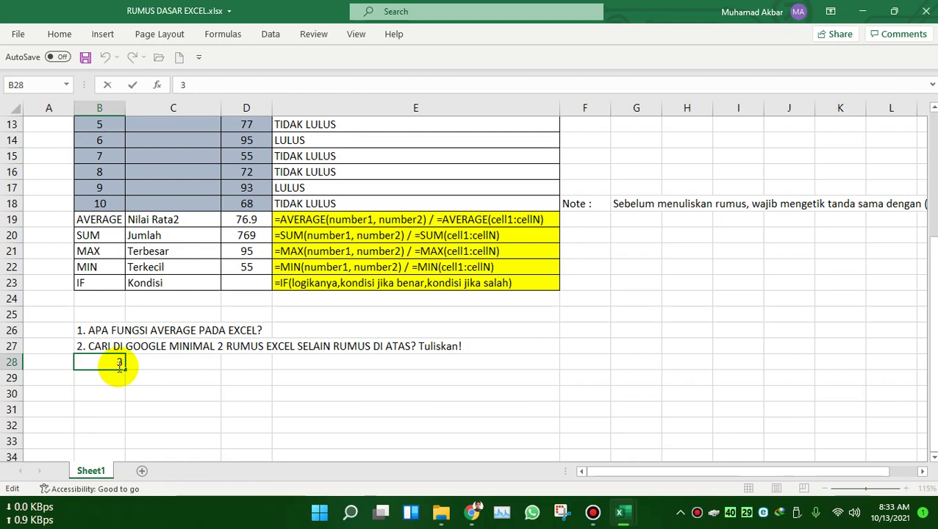
{"action": "left_click", "coordinate": [118, 376]}
{"action": "left_click", "coordinate": [116, 363]}
{"action": "key", "text": "BackSpace"}
{"action": "type", "text": "3"}
{"action": "key", "text": "BackSpace"}
{"action": "key", "text": "BackSpace"}
{"action": "type", "text": "K"}
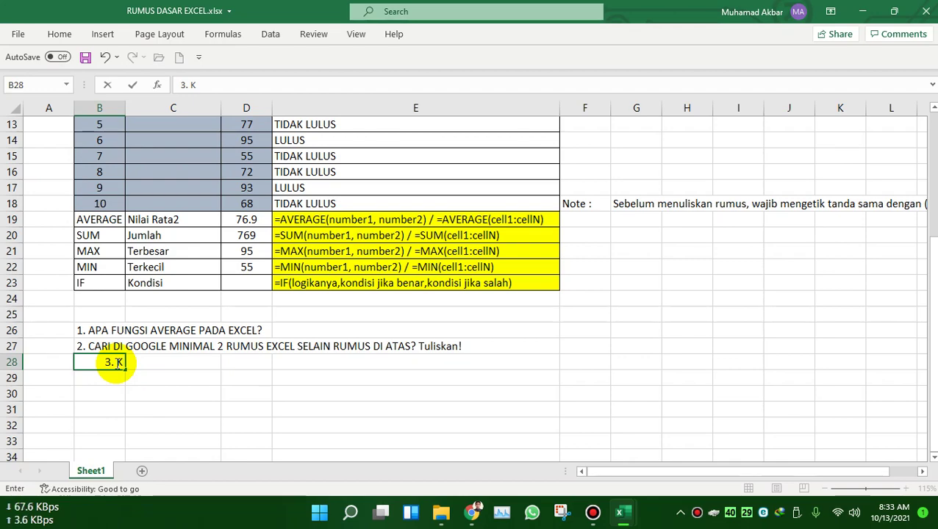
{"action": "key", "text": "Return"}
{"action": "double_click", "coordinate": [116, 363]}
{"action": "key", "text": "BackSpace"}
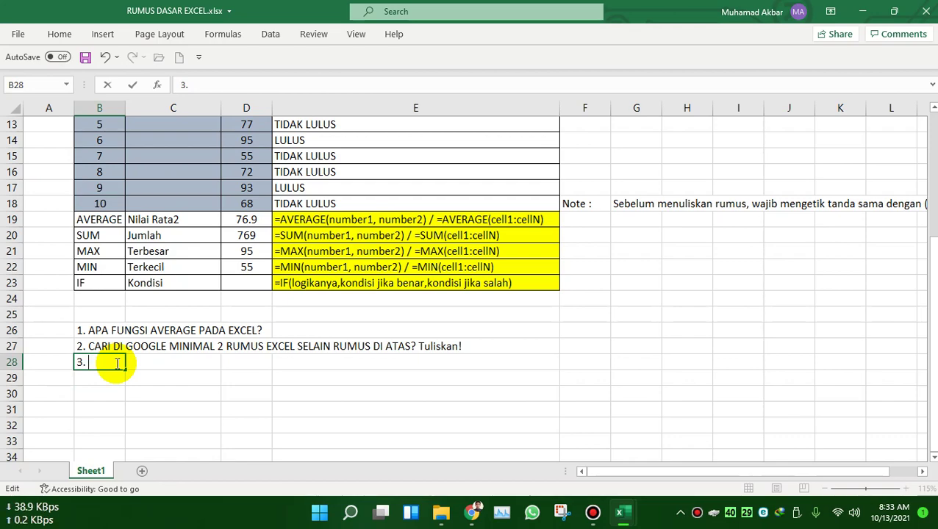
Continue the third question in B28 with the words "Tuliskan Langkah".
{"action": "type", "text": "Tuluskan"}
{"action": "key", "text": "BackSpace"}
{"action": "type", "text": "iskan Langka"}
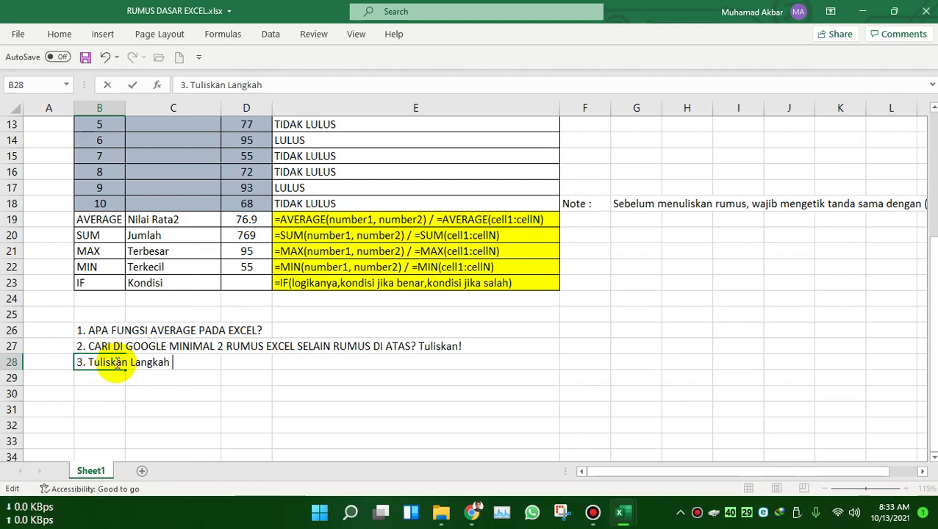
{"action": "type", "text": "Me"}
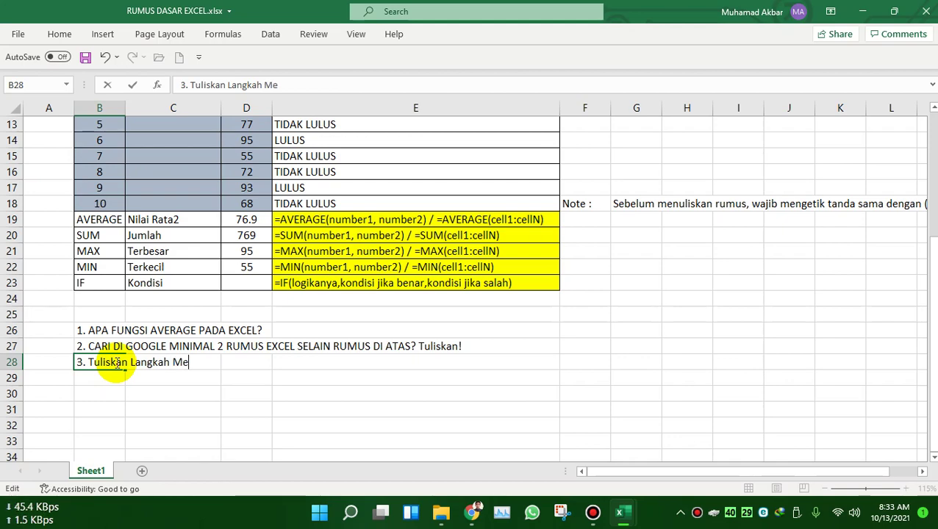
{"action": "type", "text": "mbuka Ms. Excel dan juga"}
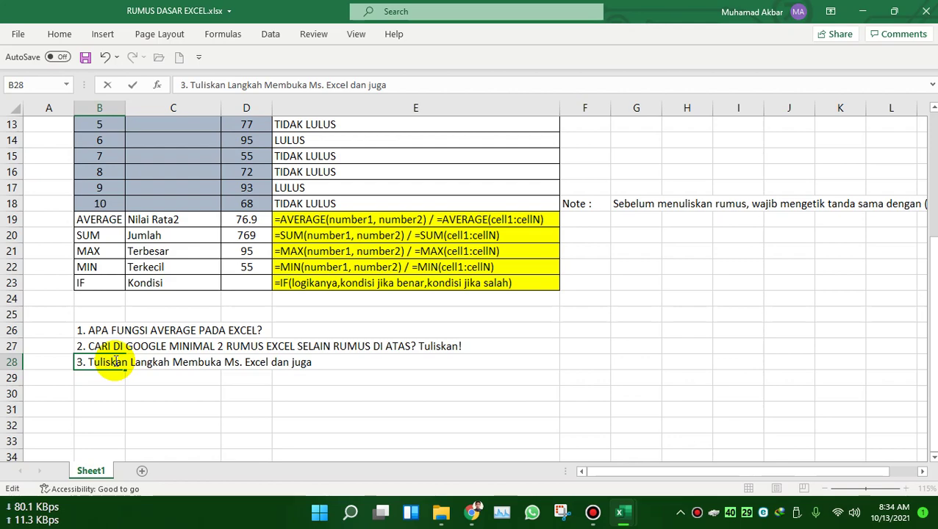
{"action": "key", "text": "BackSpace"}
{"action": "key", "text": "BackSpace"}
{"action": "key", "text": "BackSpace"}
{"action": "key", "text": "BackSpace"}
{"action": "key", "text": "BackSpace"}
{"action": "key", "text": "BackSpace"}
{"action": "key", "text": "BackSpace"}
{"action": "key", "text": "BackSpace"}
{"action": "key", "text": "BackSpace"}
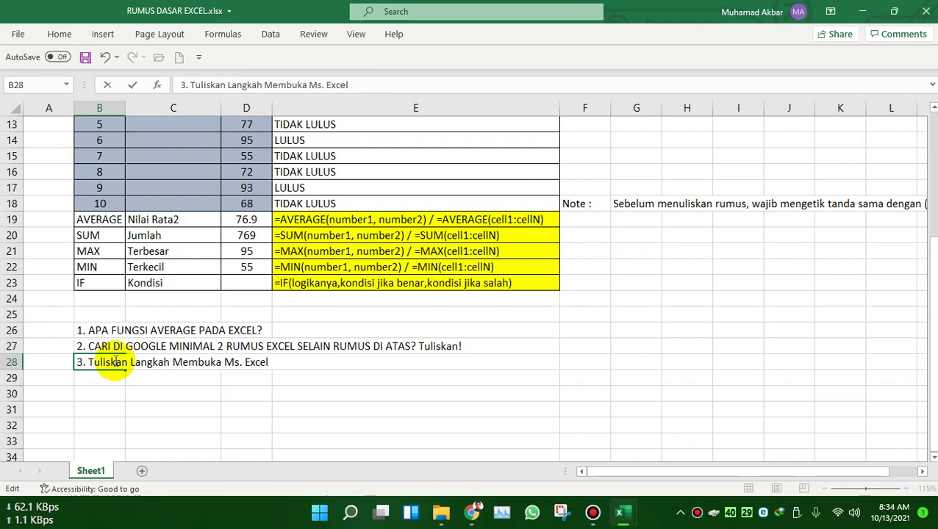
{"action": "type", "text": "!"}
{"action": "key", "text": "BackSpace"}
{"action": "key", "text": "BackSpace"}
{"action": "key", "text": "BackSpace"}
{"action": "key", "text": "BackSpace"}
{"action": "key", "text": "BackSpace"}
{"action": "key", "text": "BackSpace"}
{"action": "key", "text": "BackSpace"}
{"action": "key", "text": "BackSpace"}
{"action": "key", "text": "BackSpace"}
{"action": "key", "text": "BackSpace"}
{"action": "key", "text": "BackSpace"}
{"action": "key", "text": "BackSpace"}
{"action": "key", "text": "BackSpace"}
{"action": "key", "text": "BackSpace"}
{"action": "key", "text": "BackSpace"}
{"action": "key", "text": "BackSpace"}
{"action": "key", "text": "BackSpace"}
{"action": "key", "text": "BackSpace"}
{"action": "key", "text": "BackSpace"}
{"action": "key", "text": "BackSpace"}
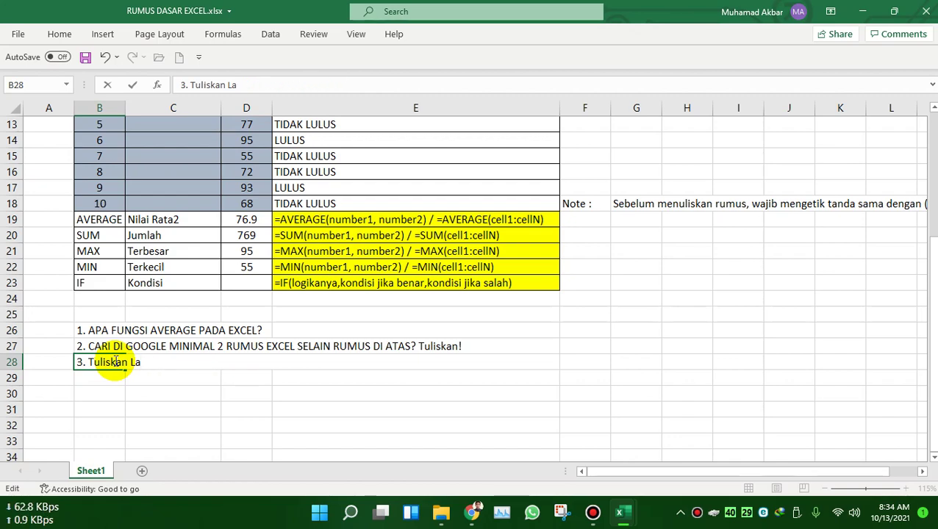
Complete the third question in B28 as "3. Tuliskan Langkah Menyimpan Excel menjadi sebuah file!" and commit it.
{"action": "type", "text": "ngkah "}
{"action": "type", "text": "MEn"}
{"action": "type", "text": "enyim"}
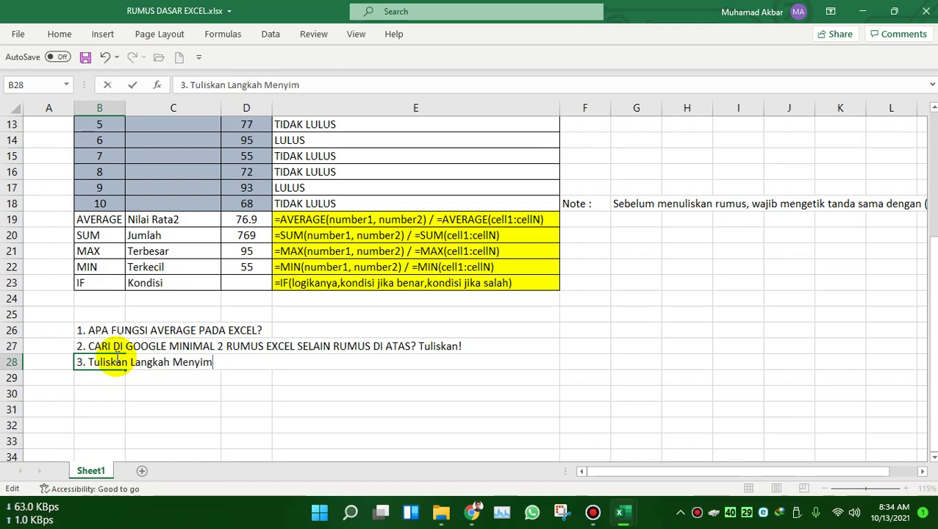
{"action": "type", "text": "pan dokum"}
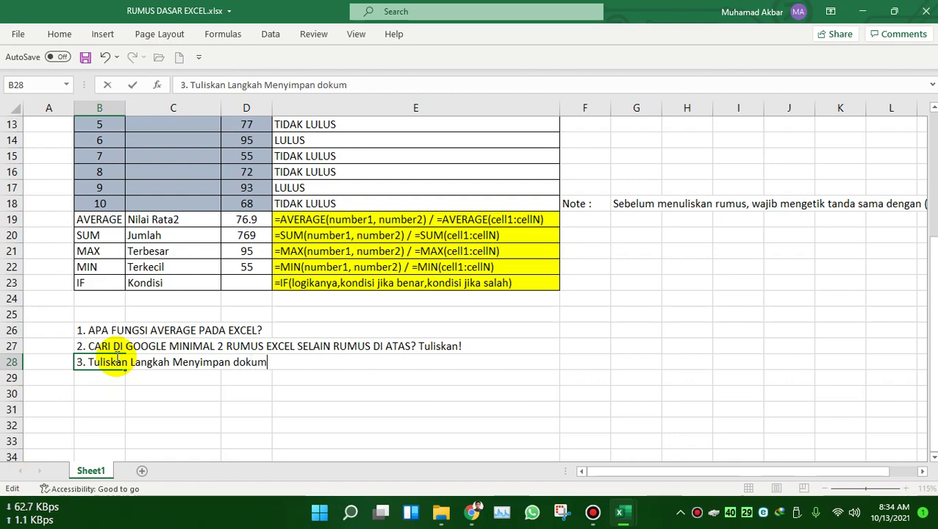
{"action": "type", "text": "en"}
{"action": "key", "text": "BackSpace"}
{"action": "key", "text": "BackSpace"}
{"action": "key", "text": "BackSpace"}
{"action": "key", "text": "BackSpace"}
{"action": "key", "text": "BackSpace"}
{"action": "key", "text": "BackSpace"}
{"action": "key", "text": "BackSpace"}
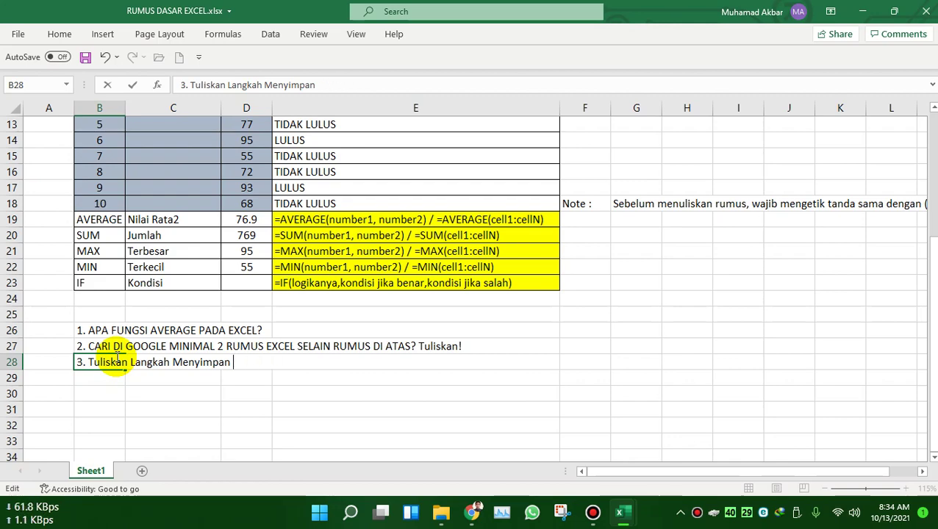
{"action": "type", "text": "Excel"}
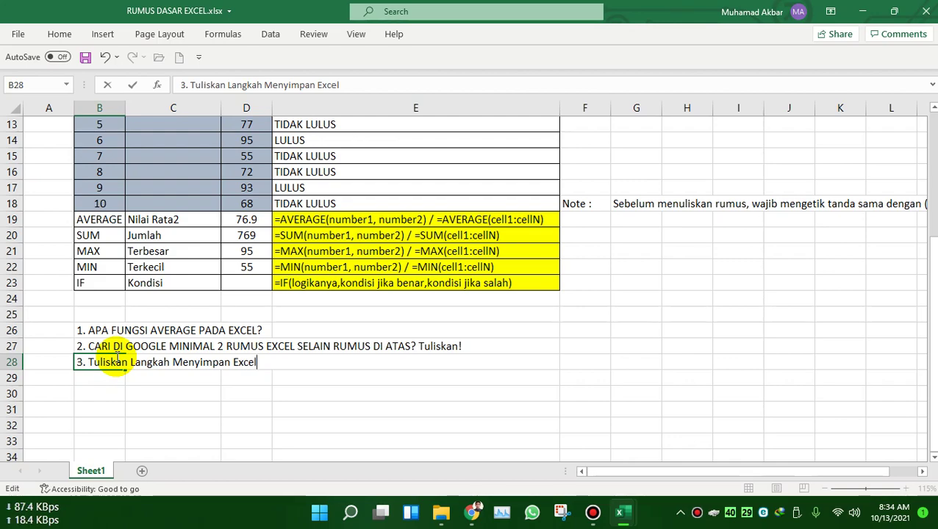
{"action": "type", "text": " menjadi sebuah file"}
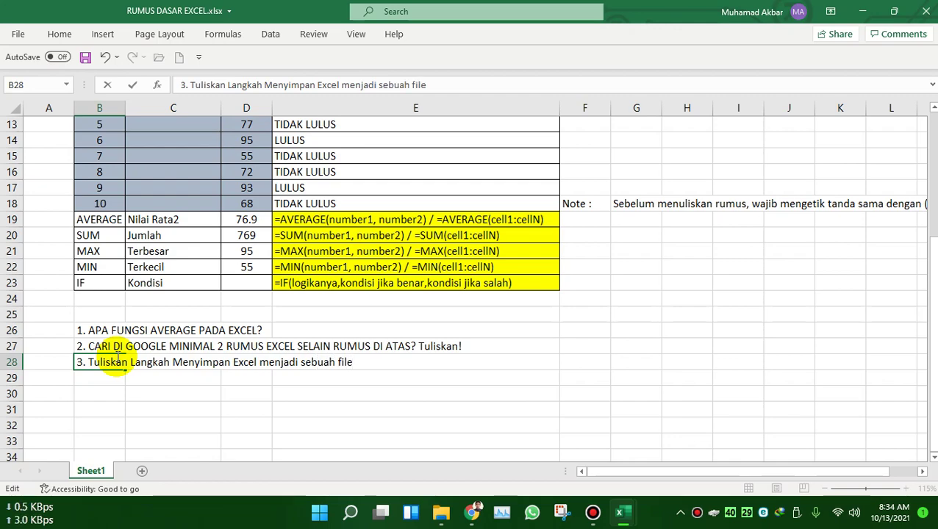
{"action": "type", "text": "!@"}
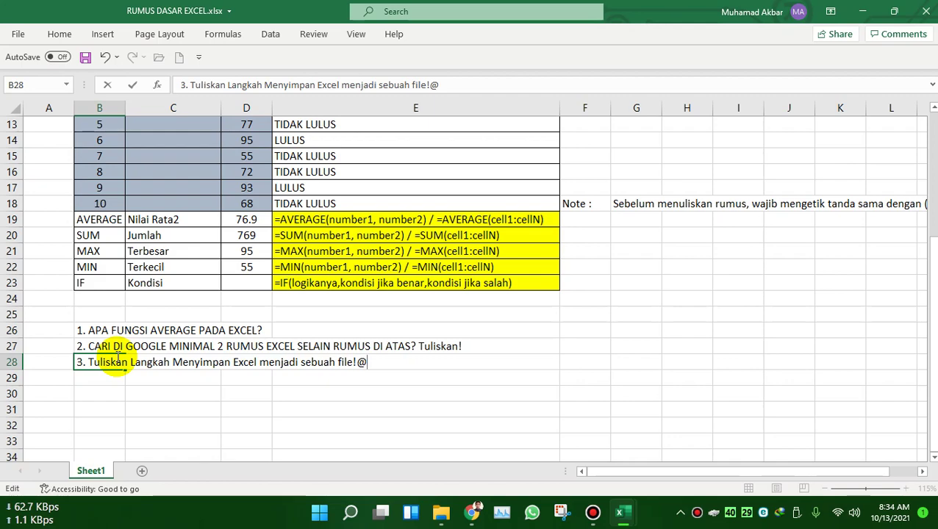
{"action": "left_click", "coordinate": [157, 189]}
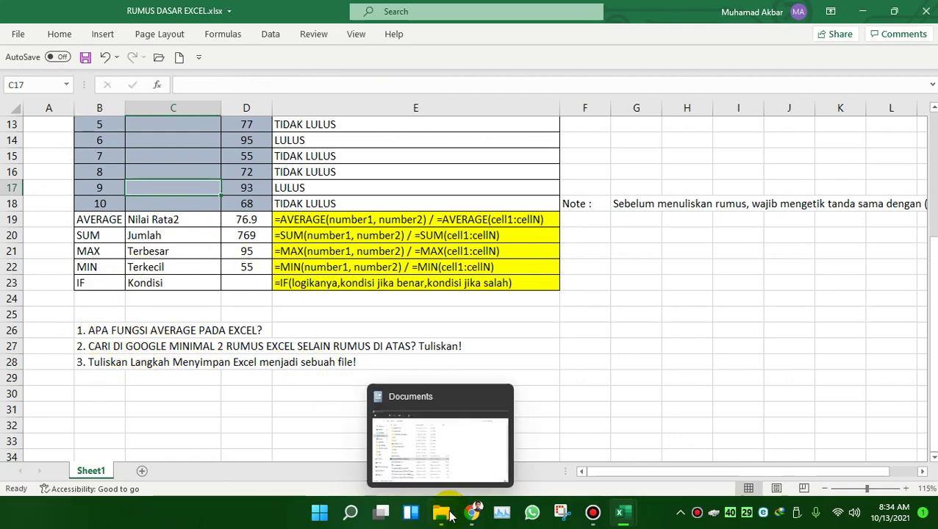
Enter the note "MINGGU DEPAN SAYA KOREKSI" in C30, below the three questions.
{"action": "left_click", "coordinate": [94, 347]}
{"action": "left_click", "coordinate": [305, 395]}
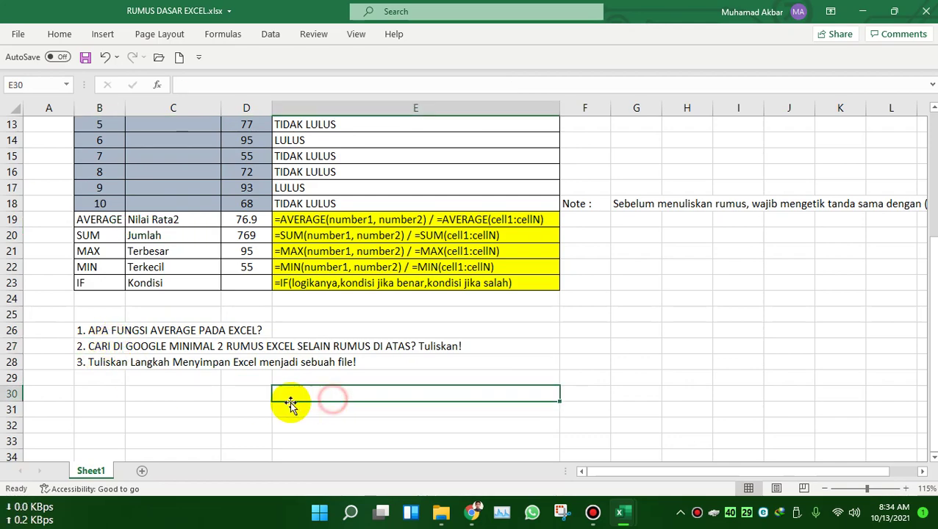
{"action": "left_click", "coordinate": [243, 405]}
{"action": "left_click", "coordinate": [202, 397]}
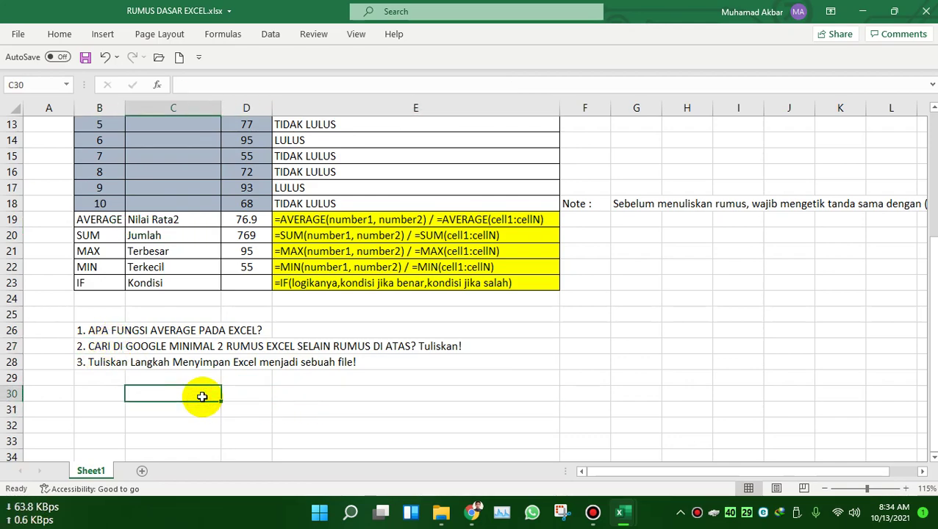
{"action": "type", "text": "MI"}
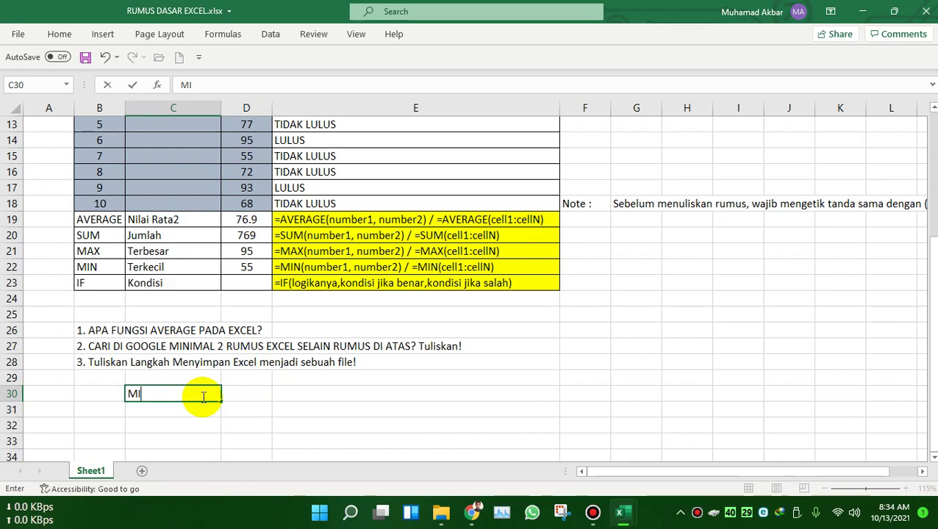
{"action": "type", "text": "NGGU DE"}
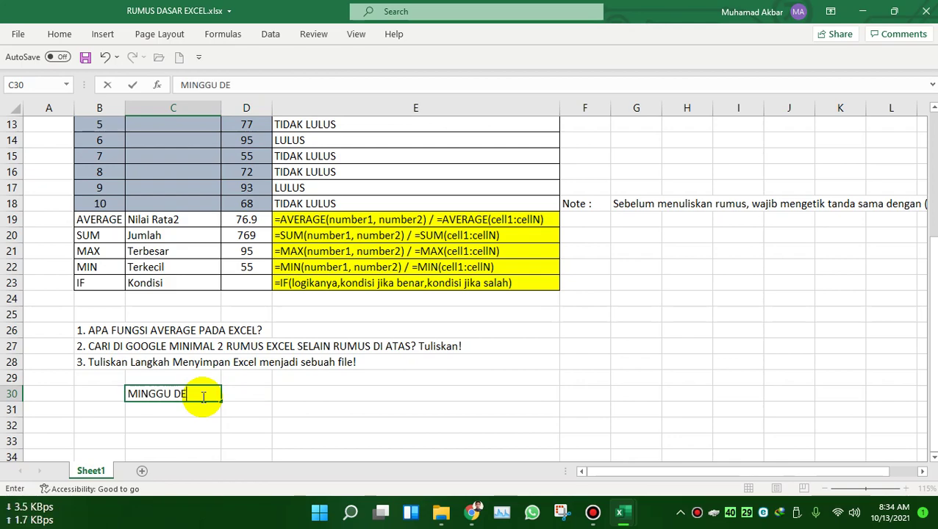
{"action": "type", "text": "PAN SAYA KOREKSI"}
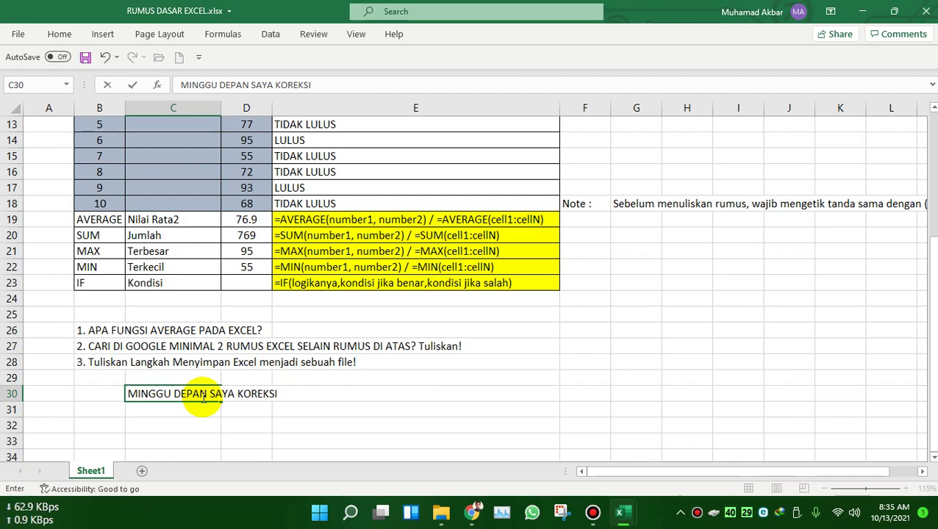
{"action": "left_click", "coordinate": [158, 413]}
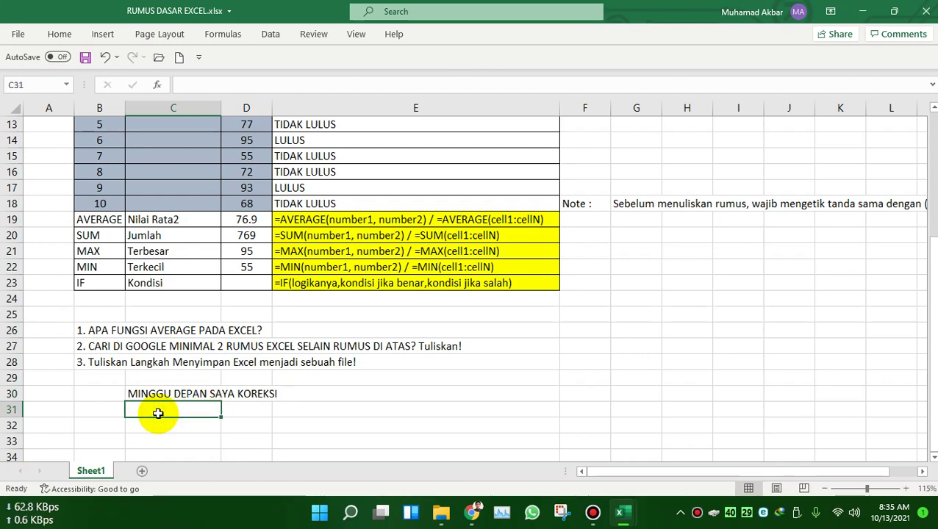